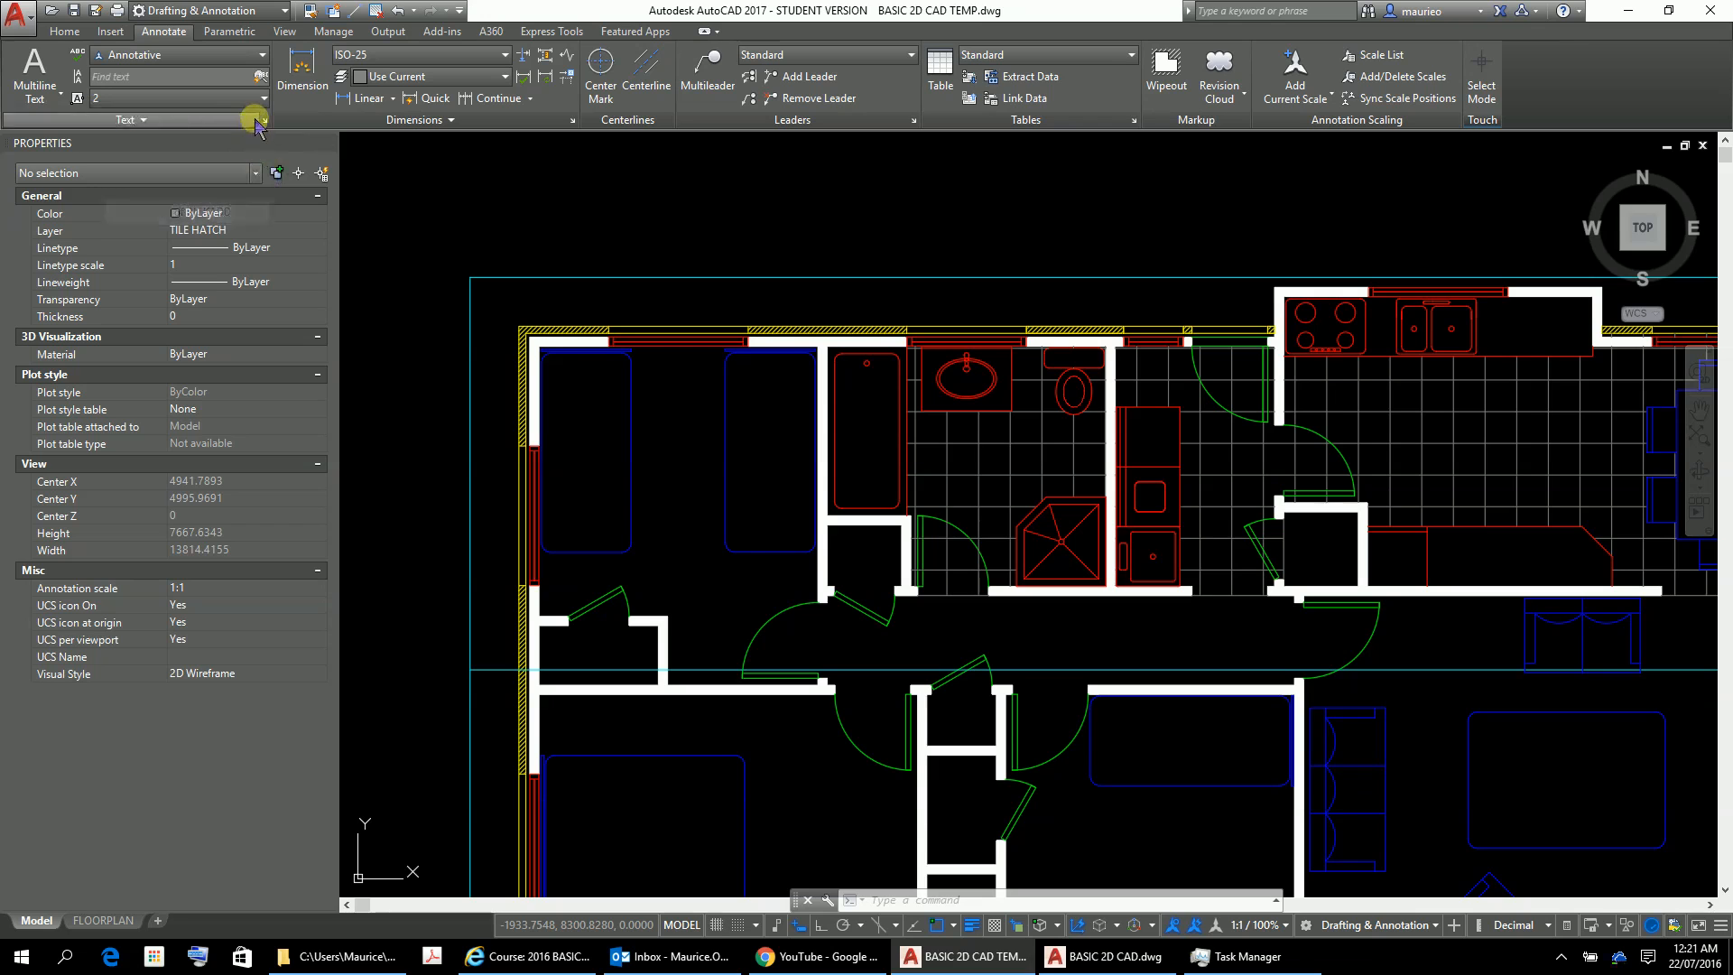
# Make the Annotative text style current and set the annotation scale to 1:50
pyautogui.click(265, 120)
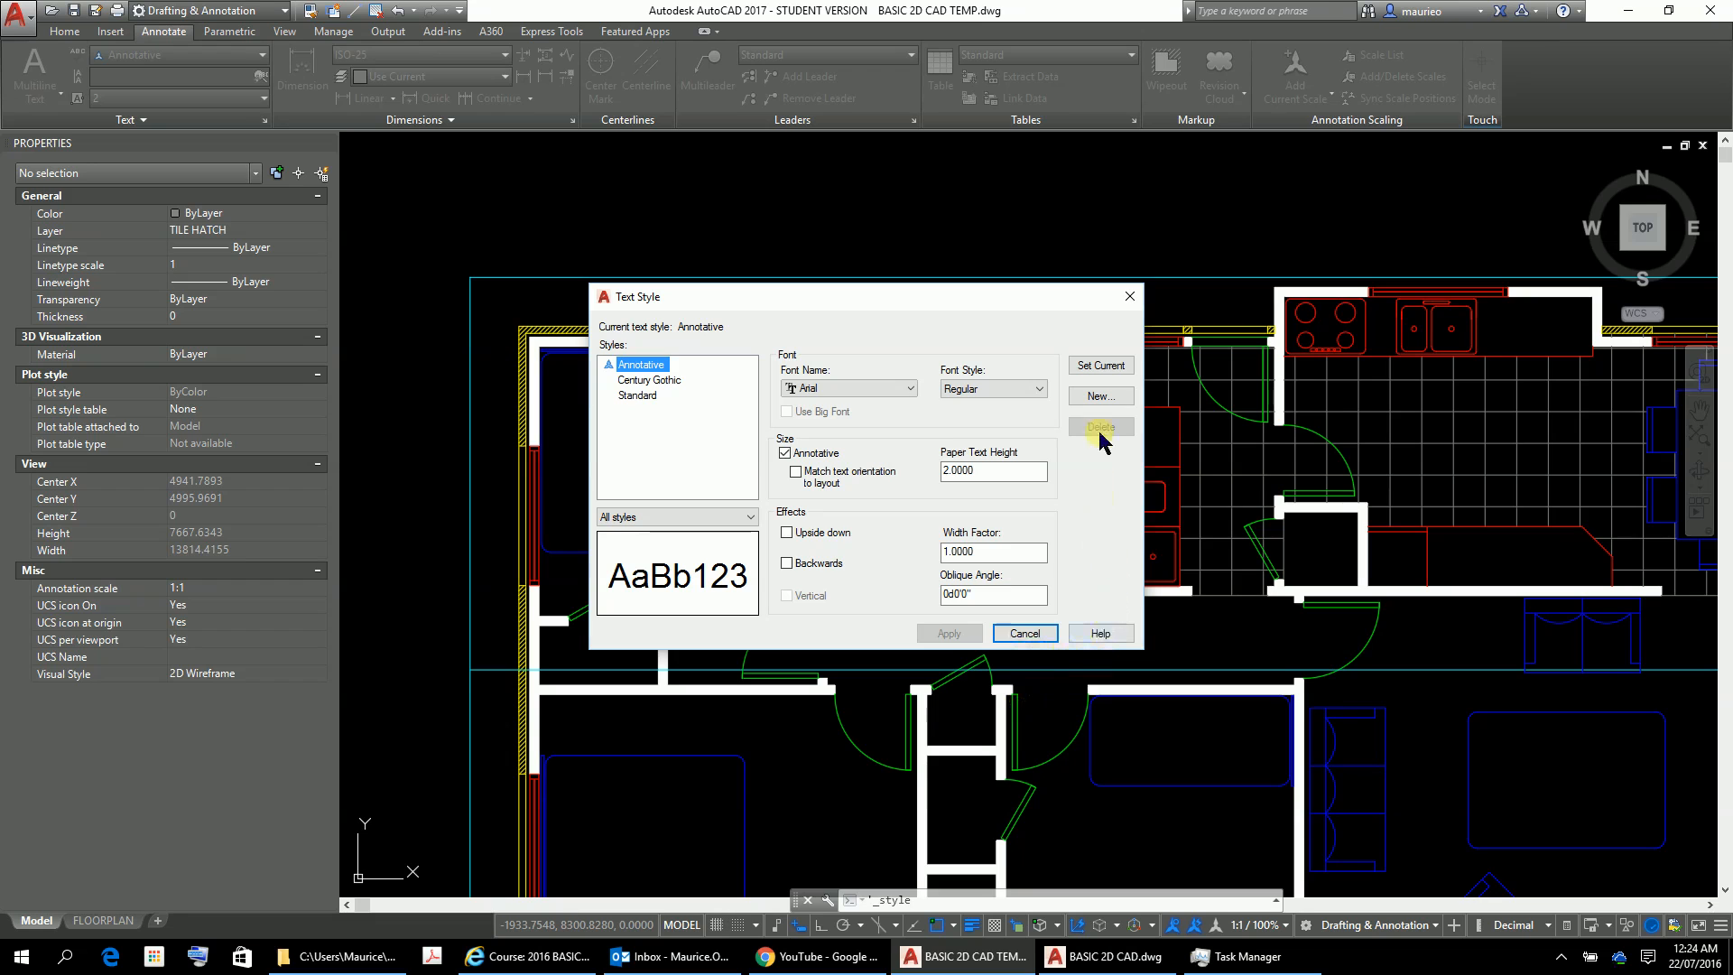
pyautogui.click(1103, 365)
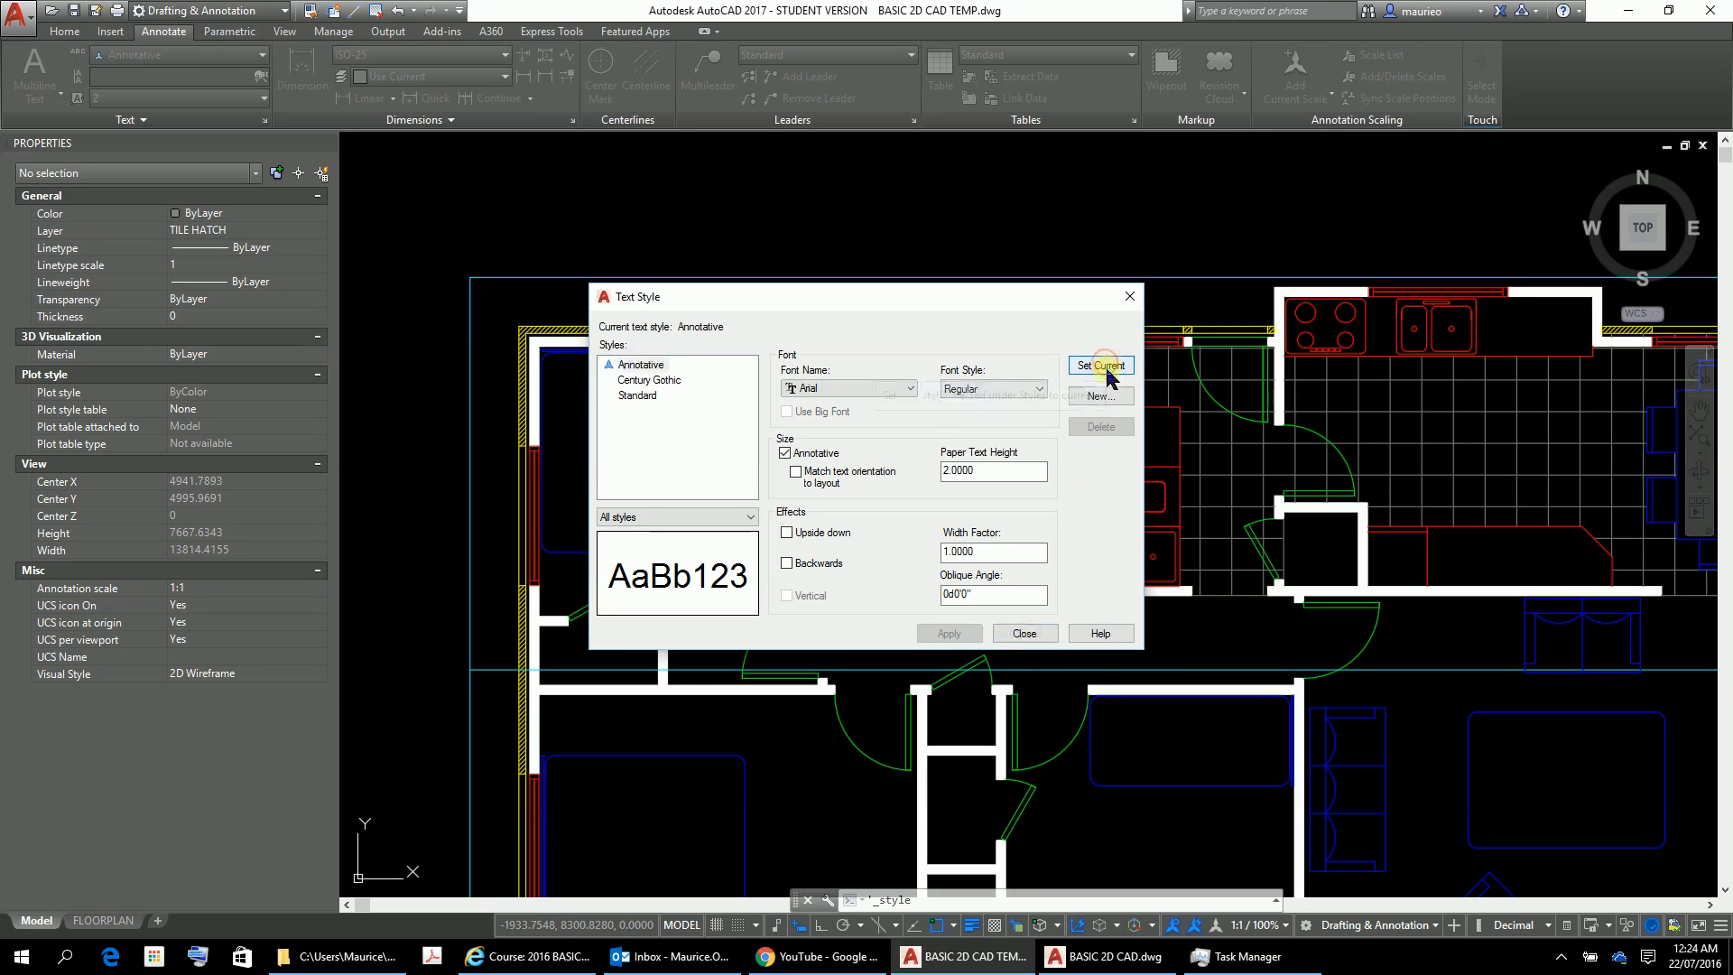
pyautogui.click(1045, 632)
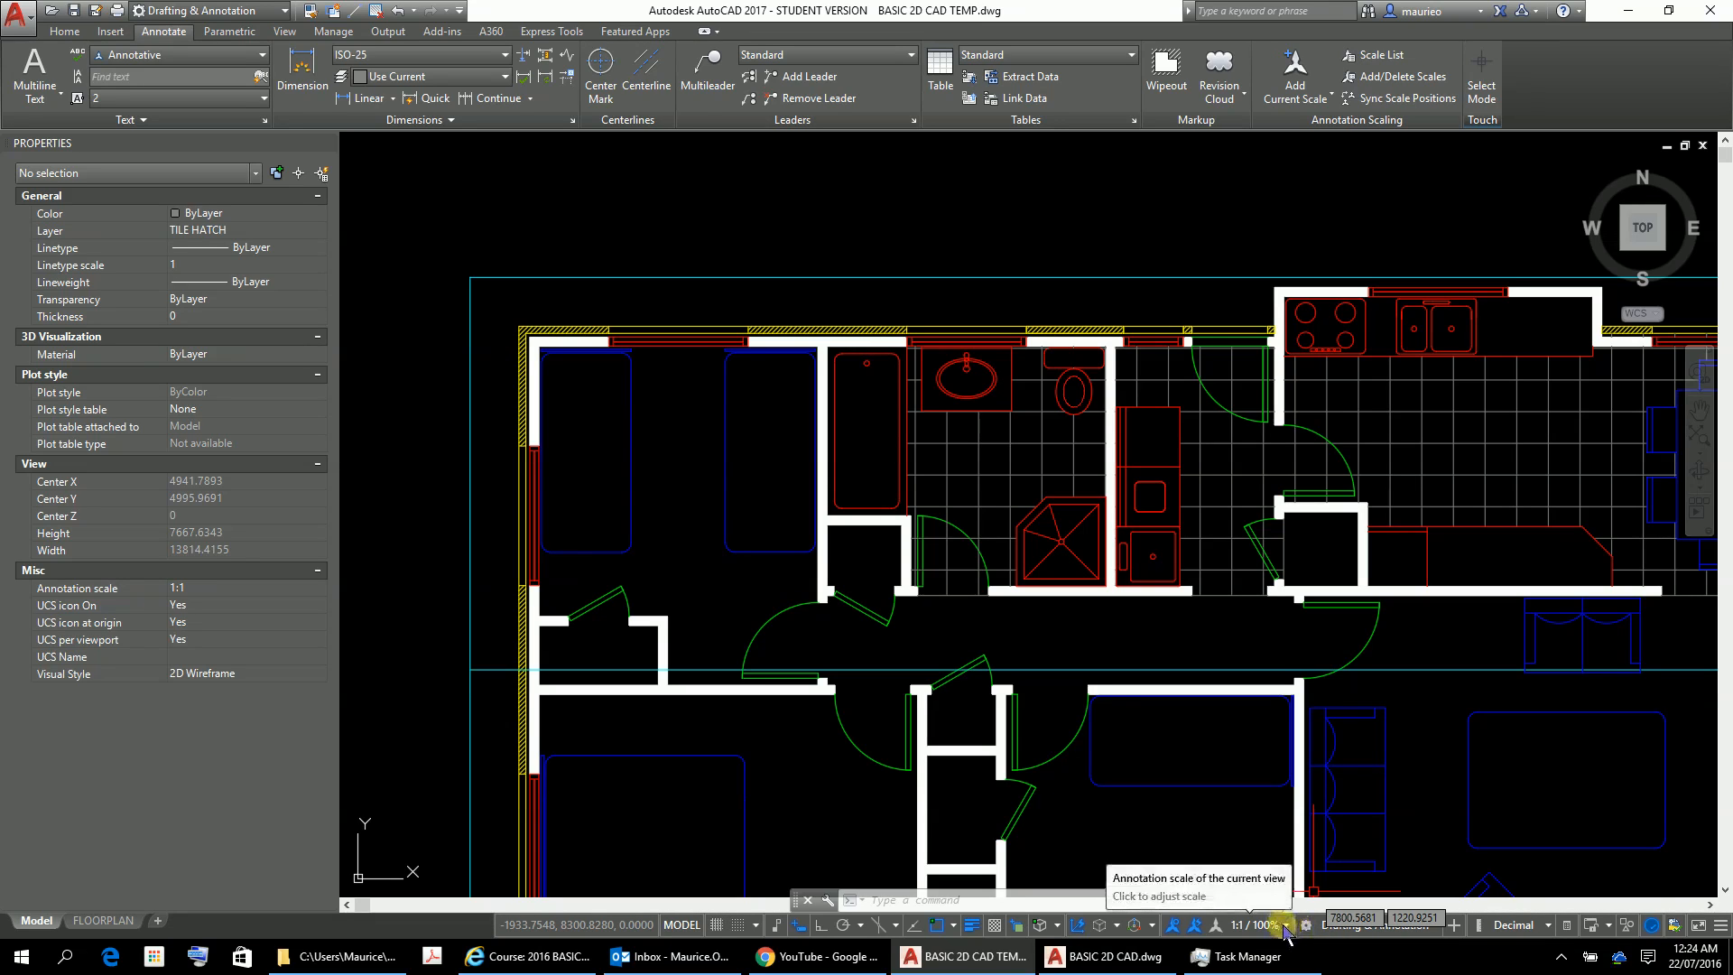
pyautogui.click(1286, 925)
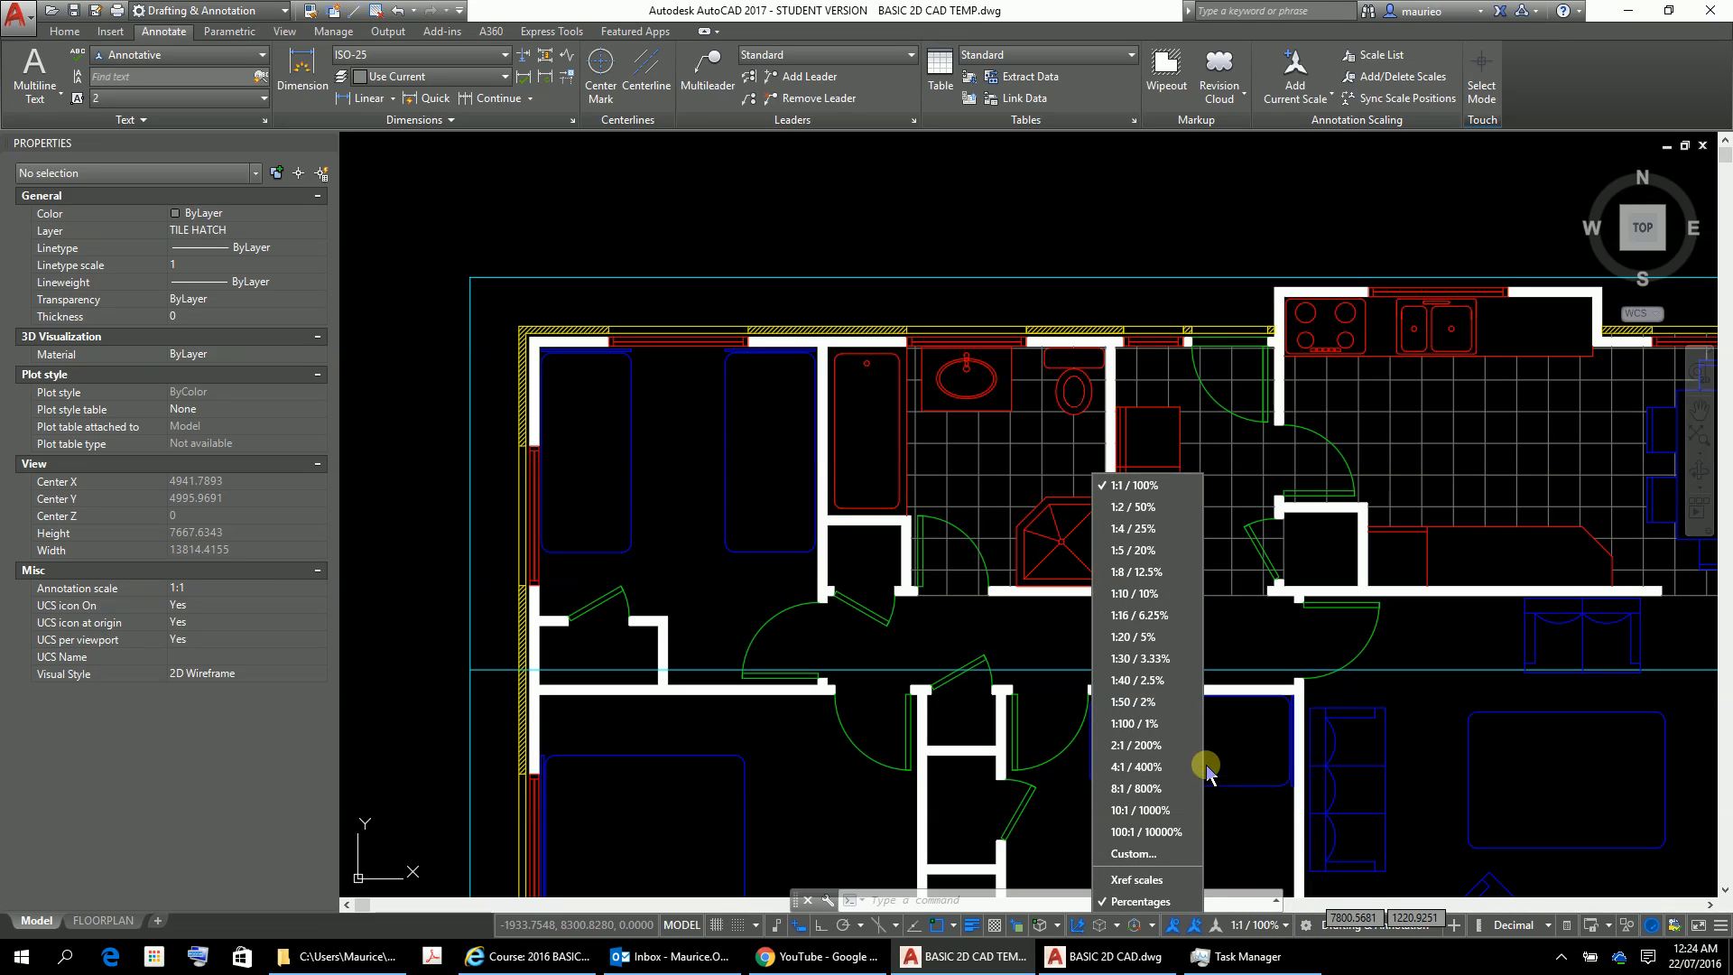
pyautogui.click(1139, 702)
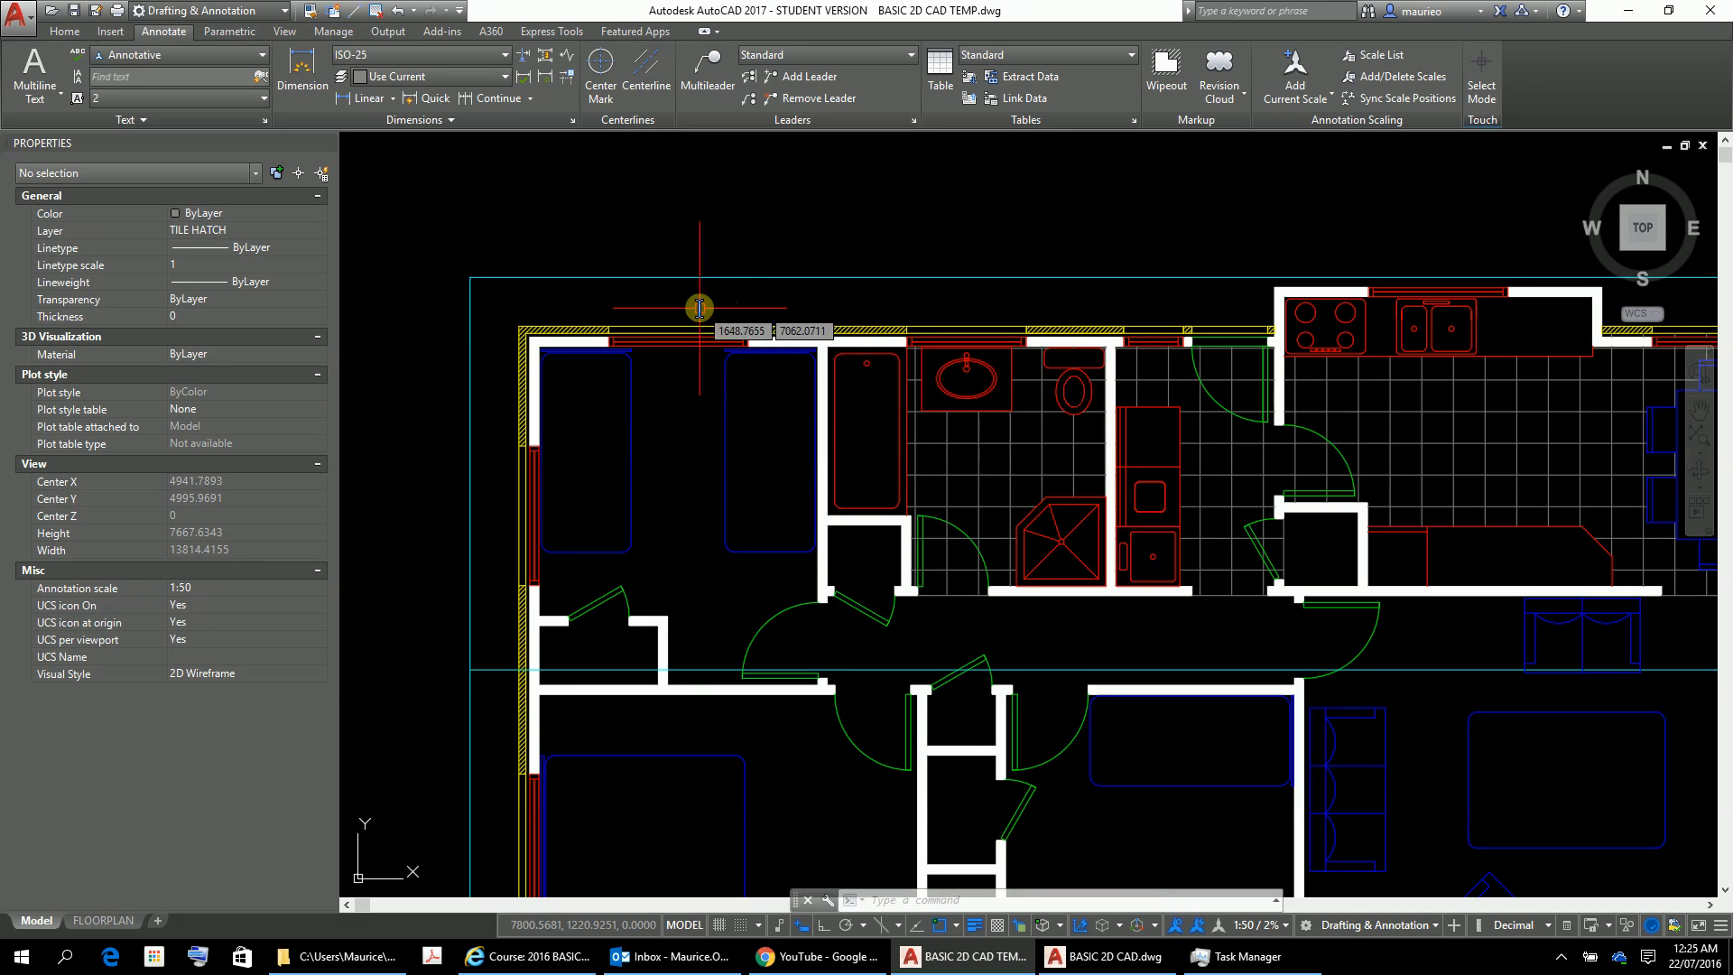
# Place the start of horizontal single-line text just above the upper-left bedroom's window, with object snap off and ortho on
pyautogui.scroll(5, 635, 341)
pyautogui.scroll(1, 635, 342)
pyautogui.scroll(-1, 634, 341)
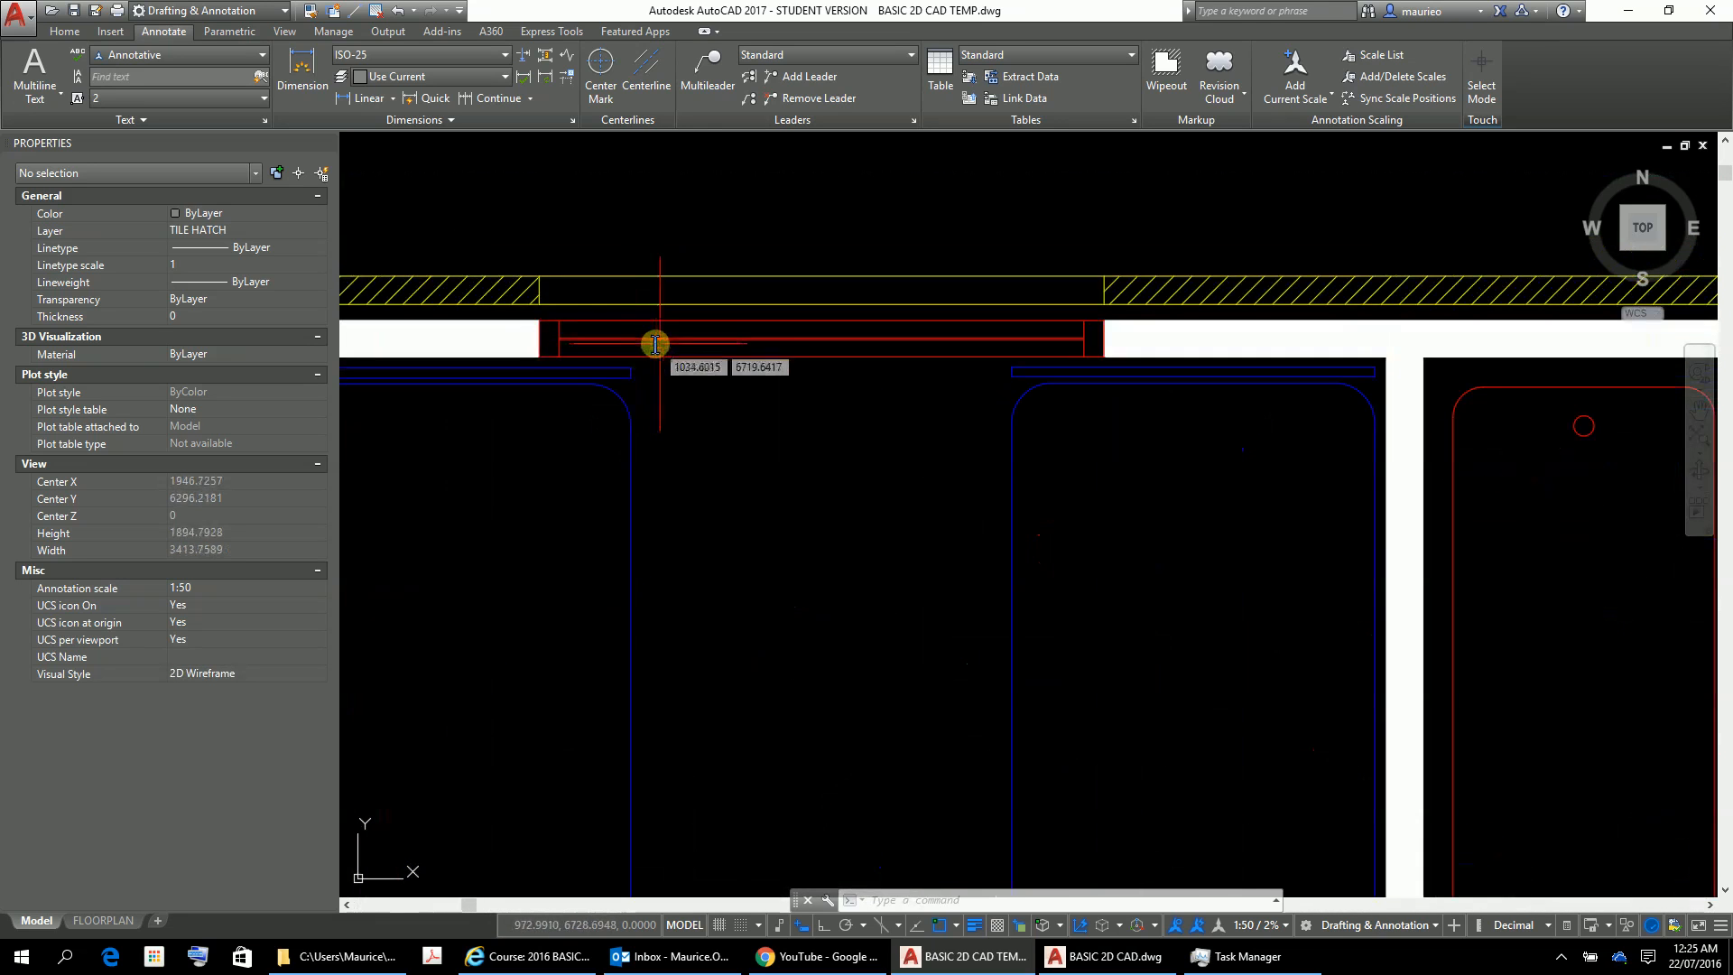
pyautogui.moveTo(662, 343); pyautogui.dragTo(863, 470, button='middle')
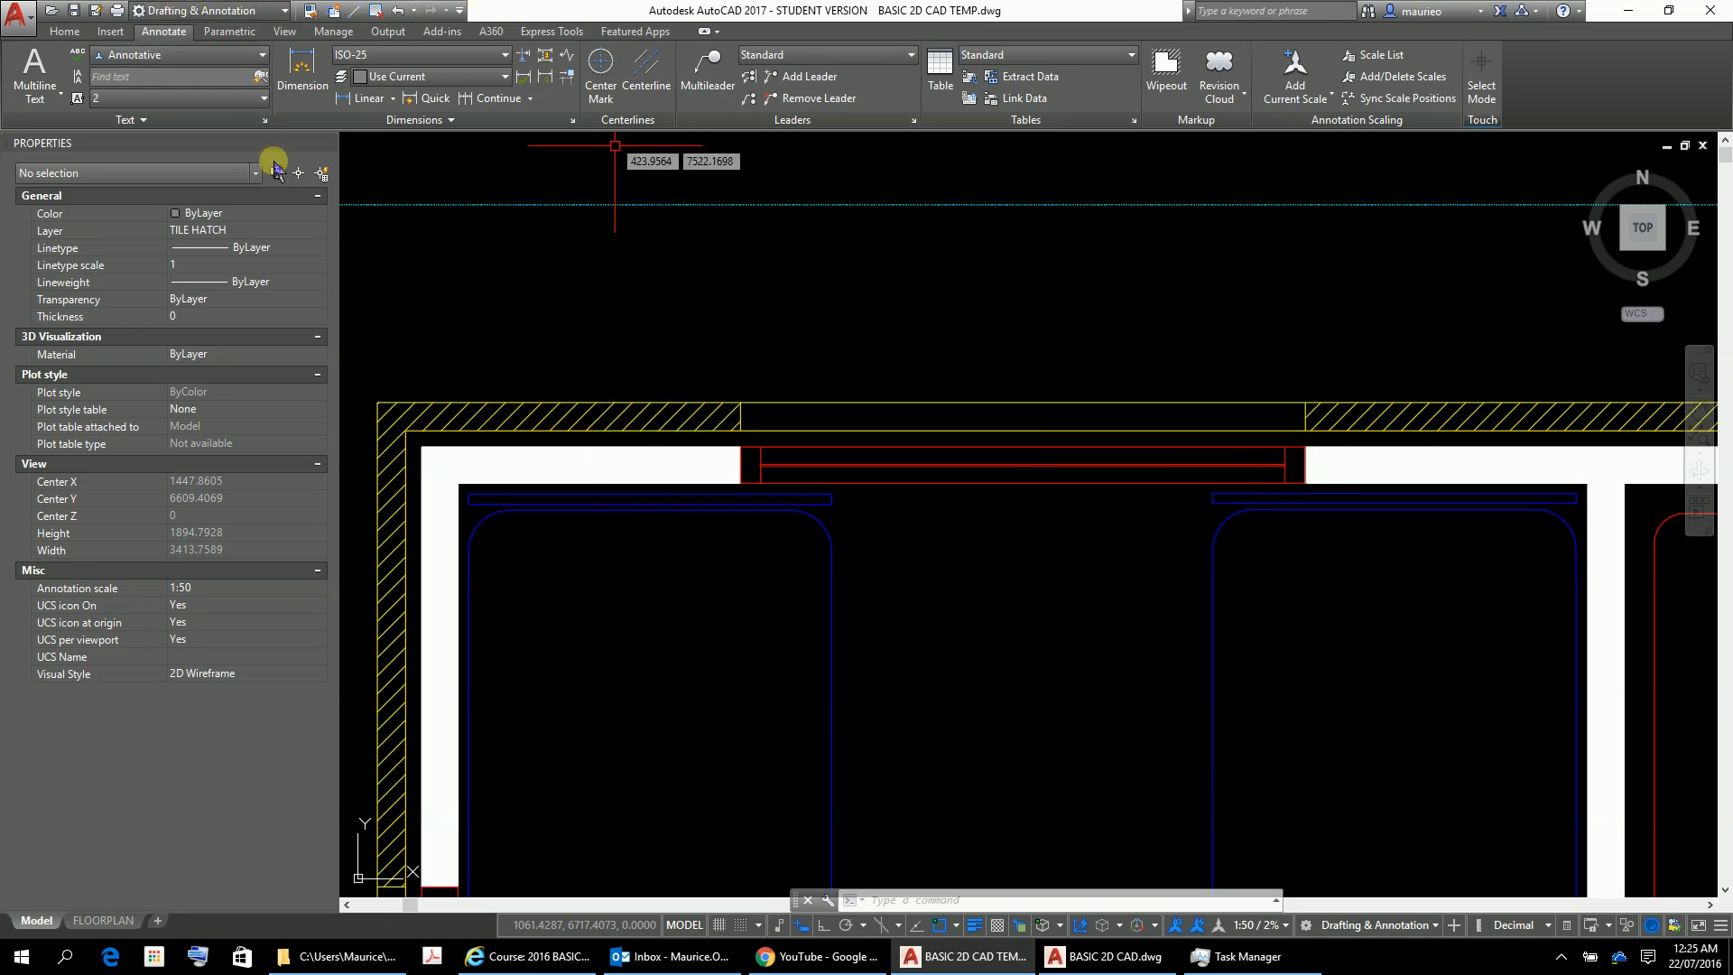
pyautogui.click(61, 95)
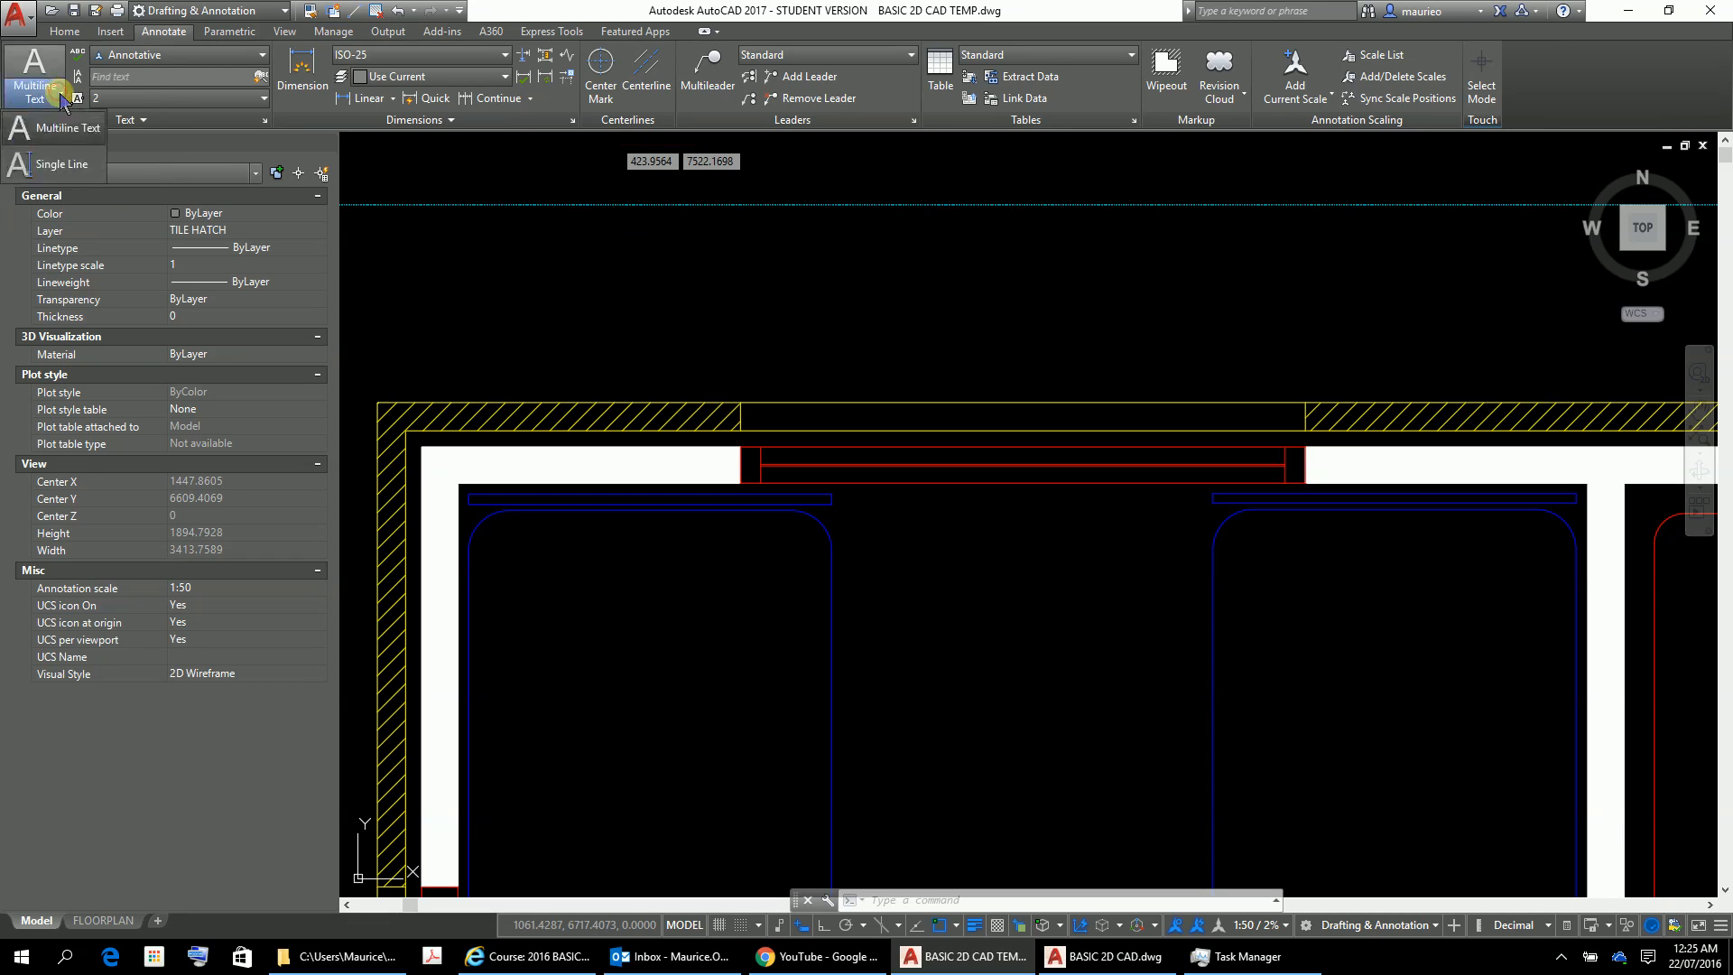
pyautogui.click(60, 164)
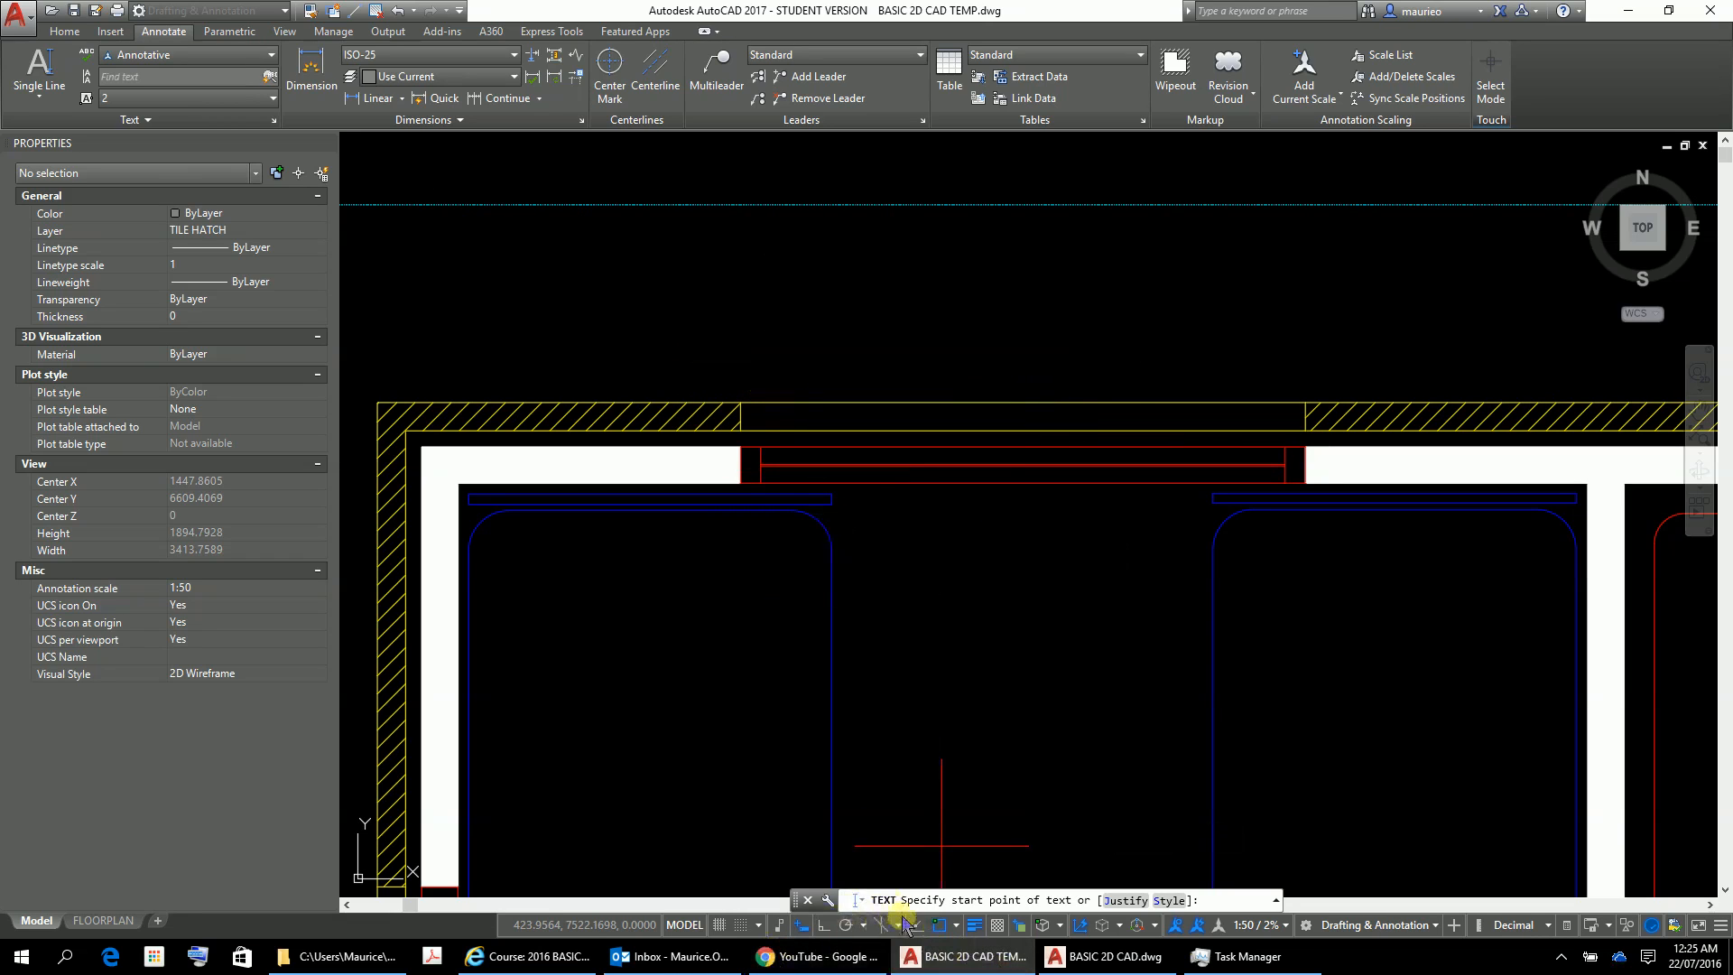
pyautogui.click(939, 924)
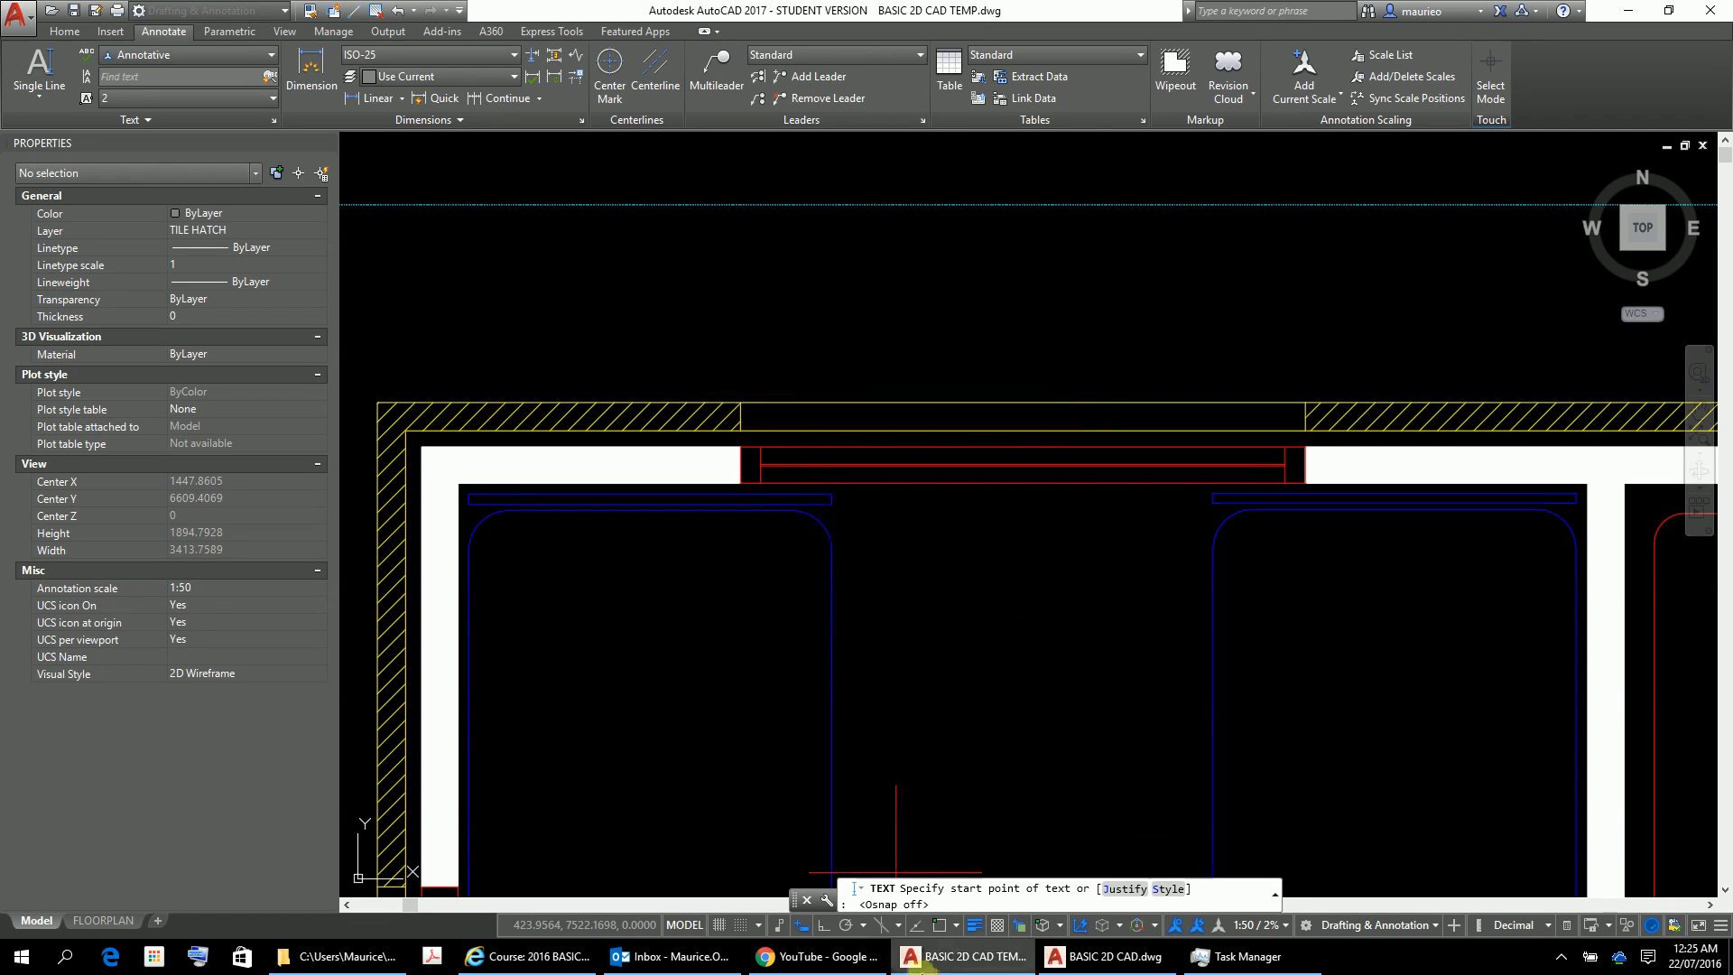
pyautogui.click(823, 924)
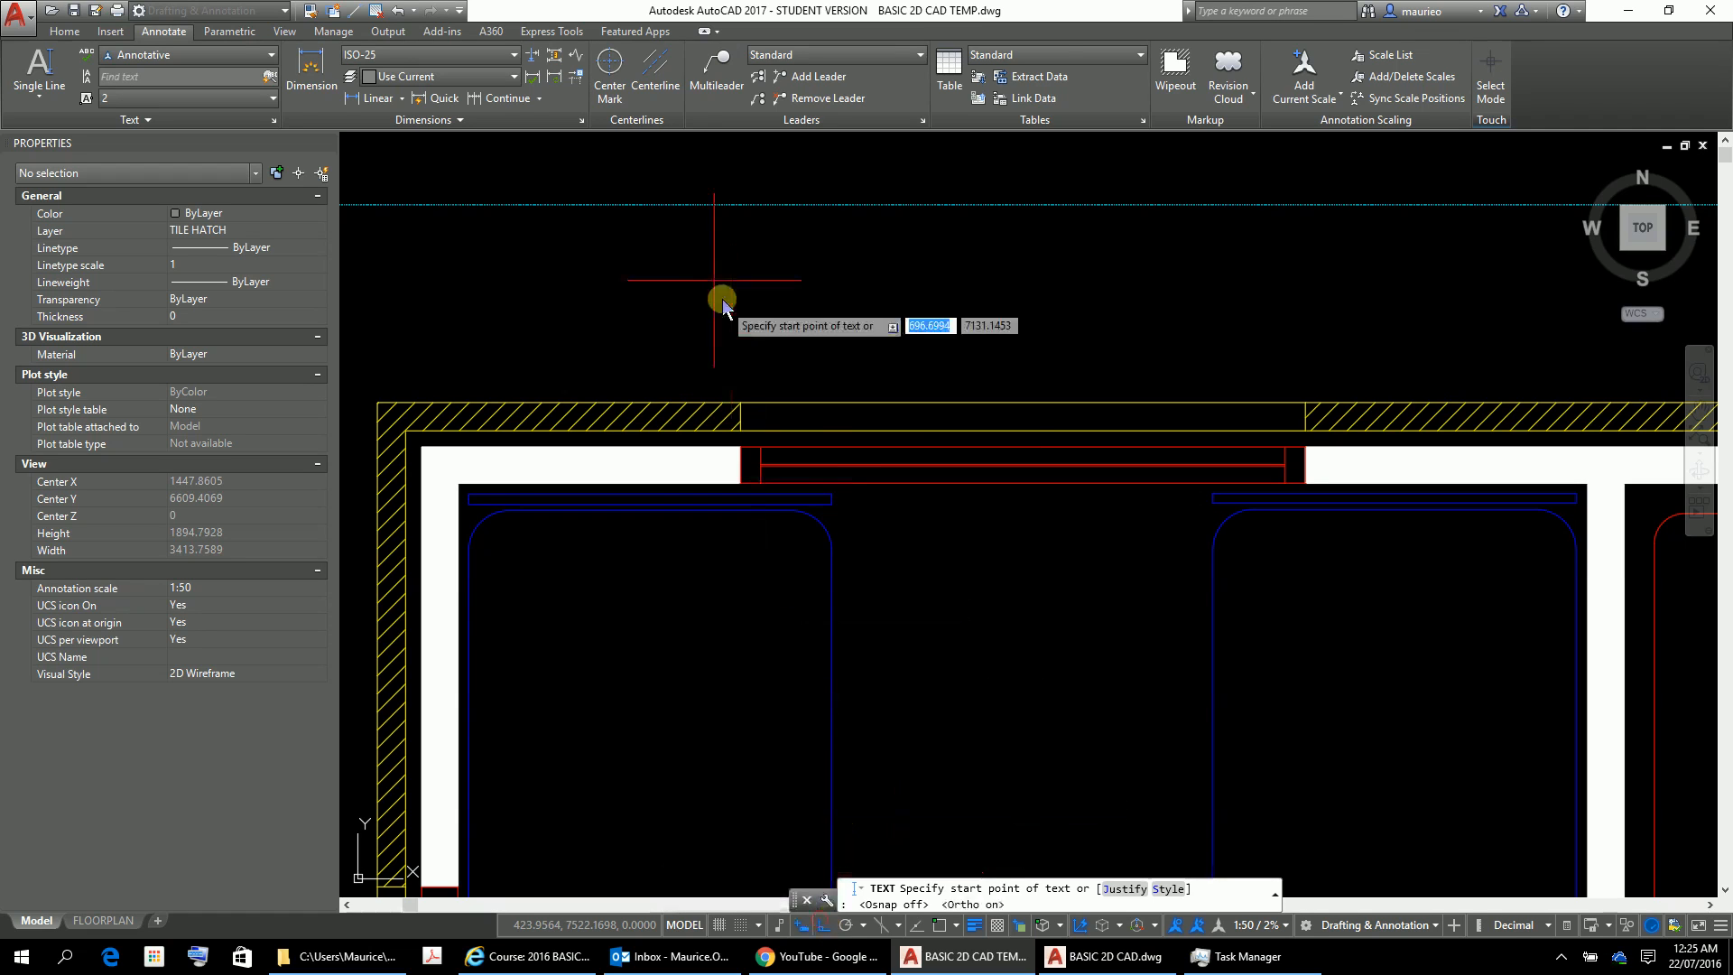
pyautogui.click(755, 386)
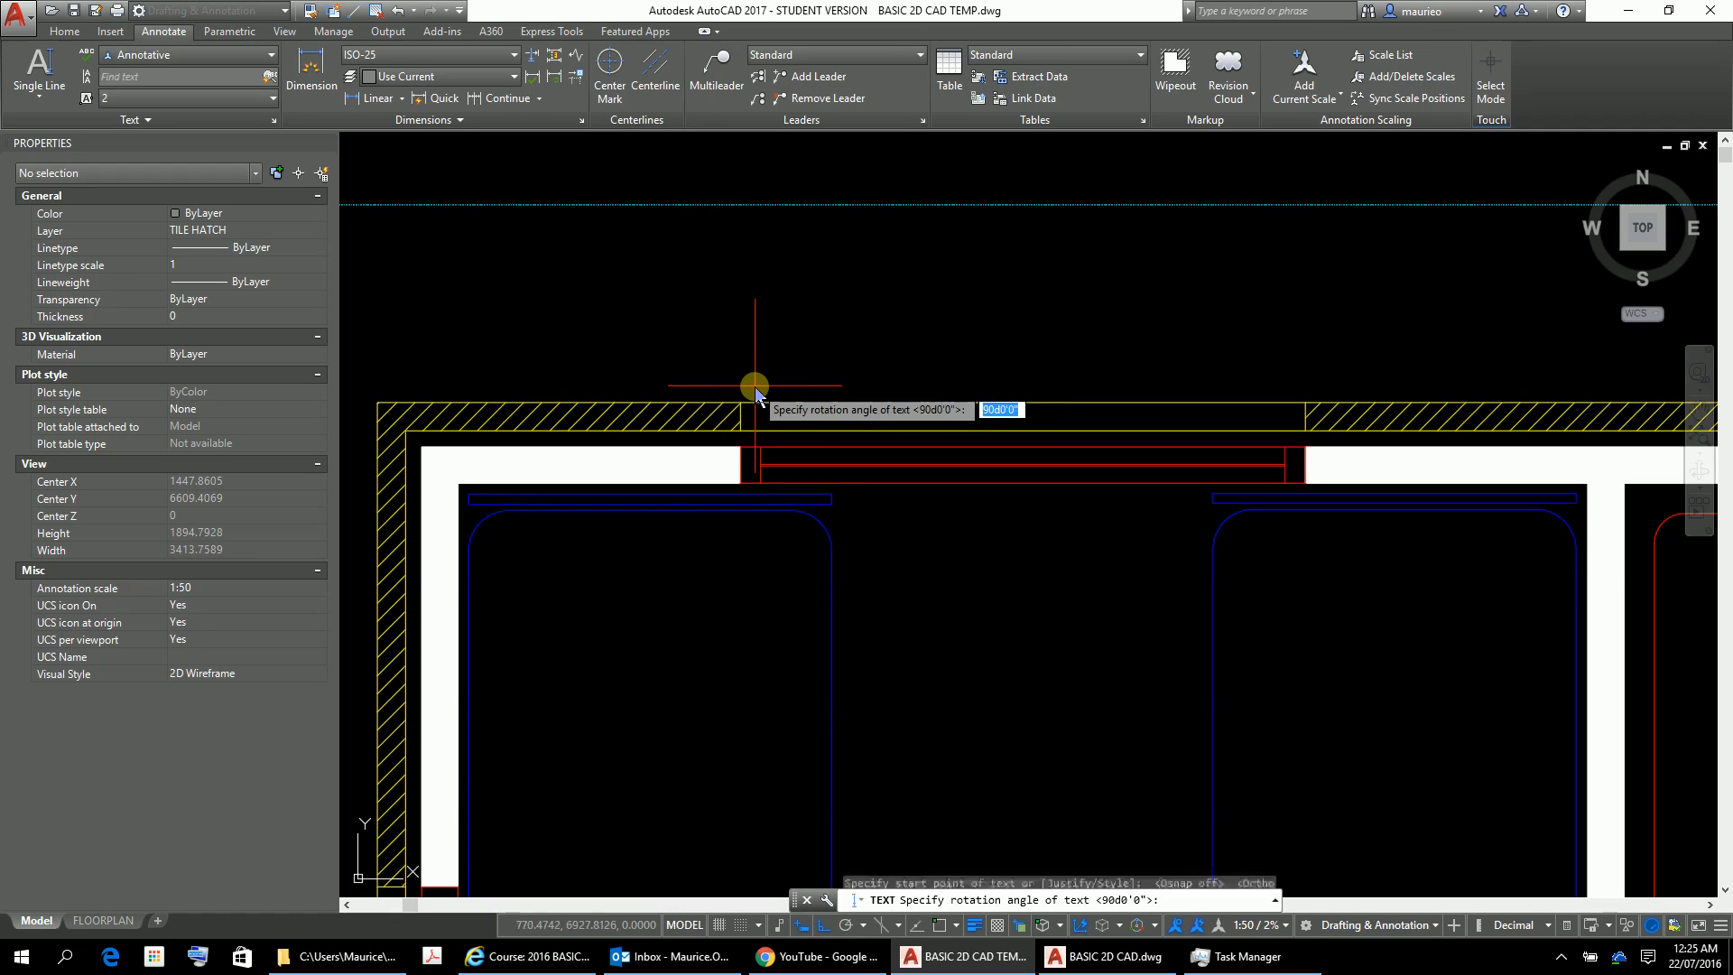
pyautogui.click(1306, 393)
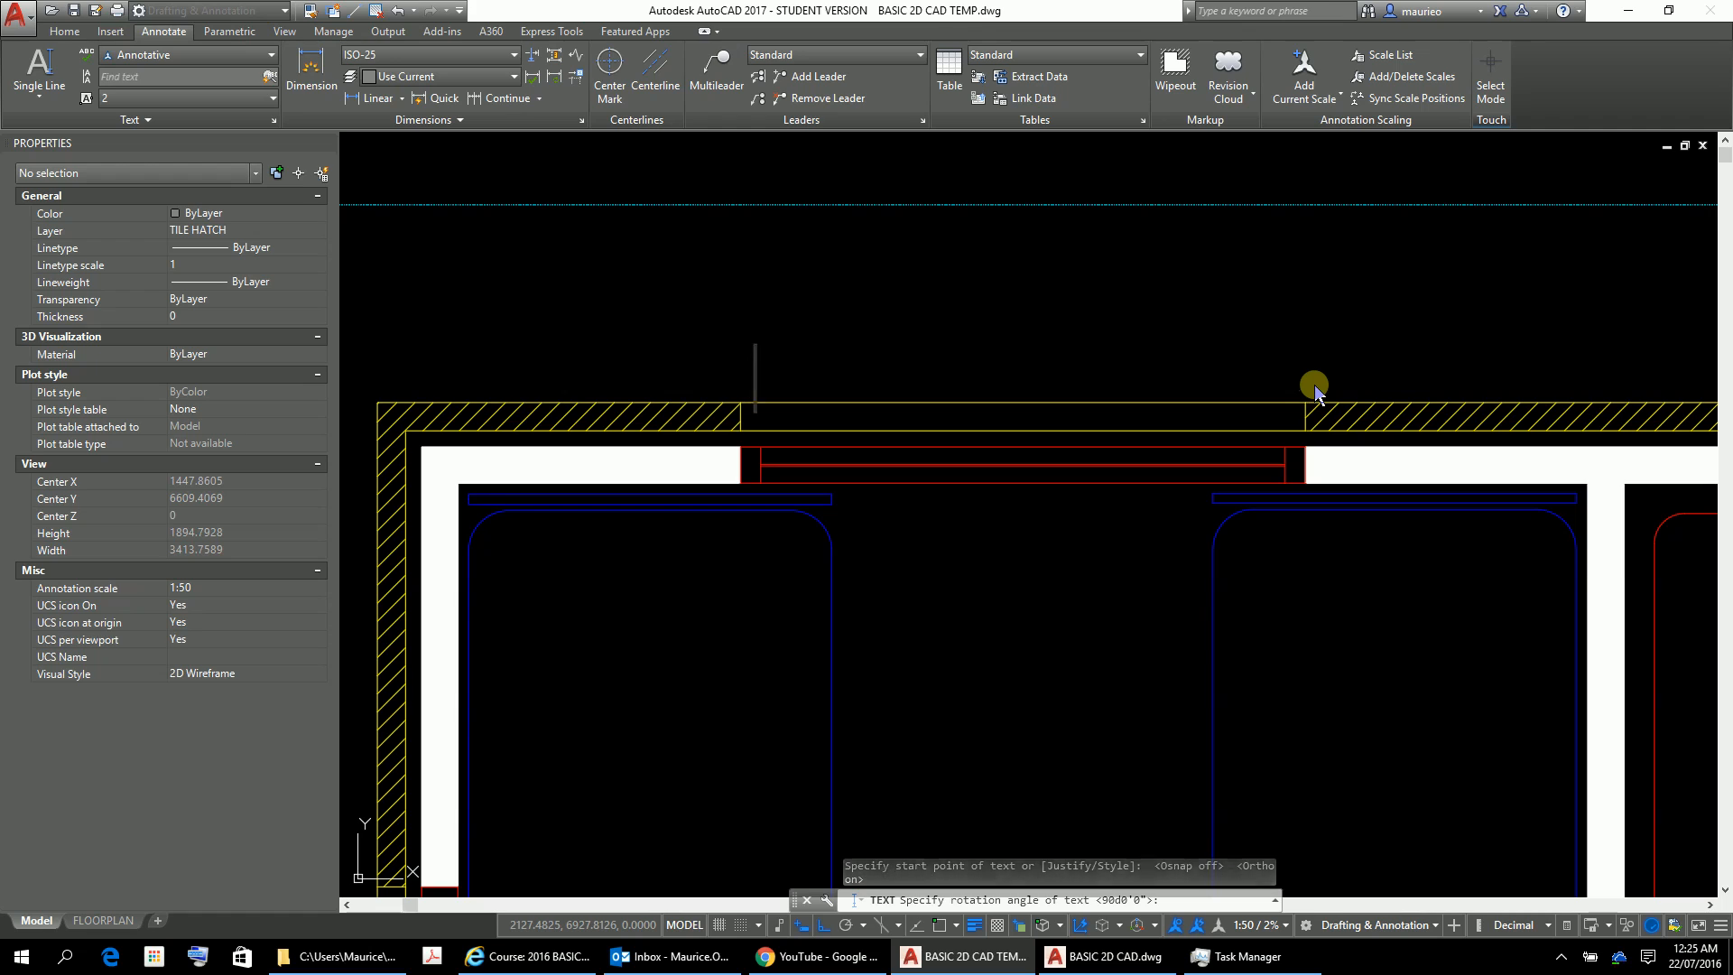
# Enter the window size label 1200 x 1400 and finish the single-line text
pyautogui.write('1200')
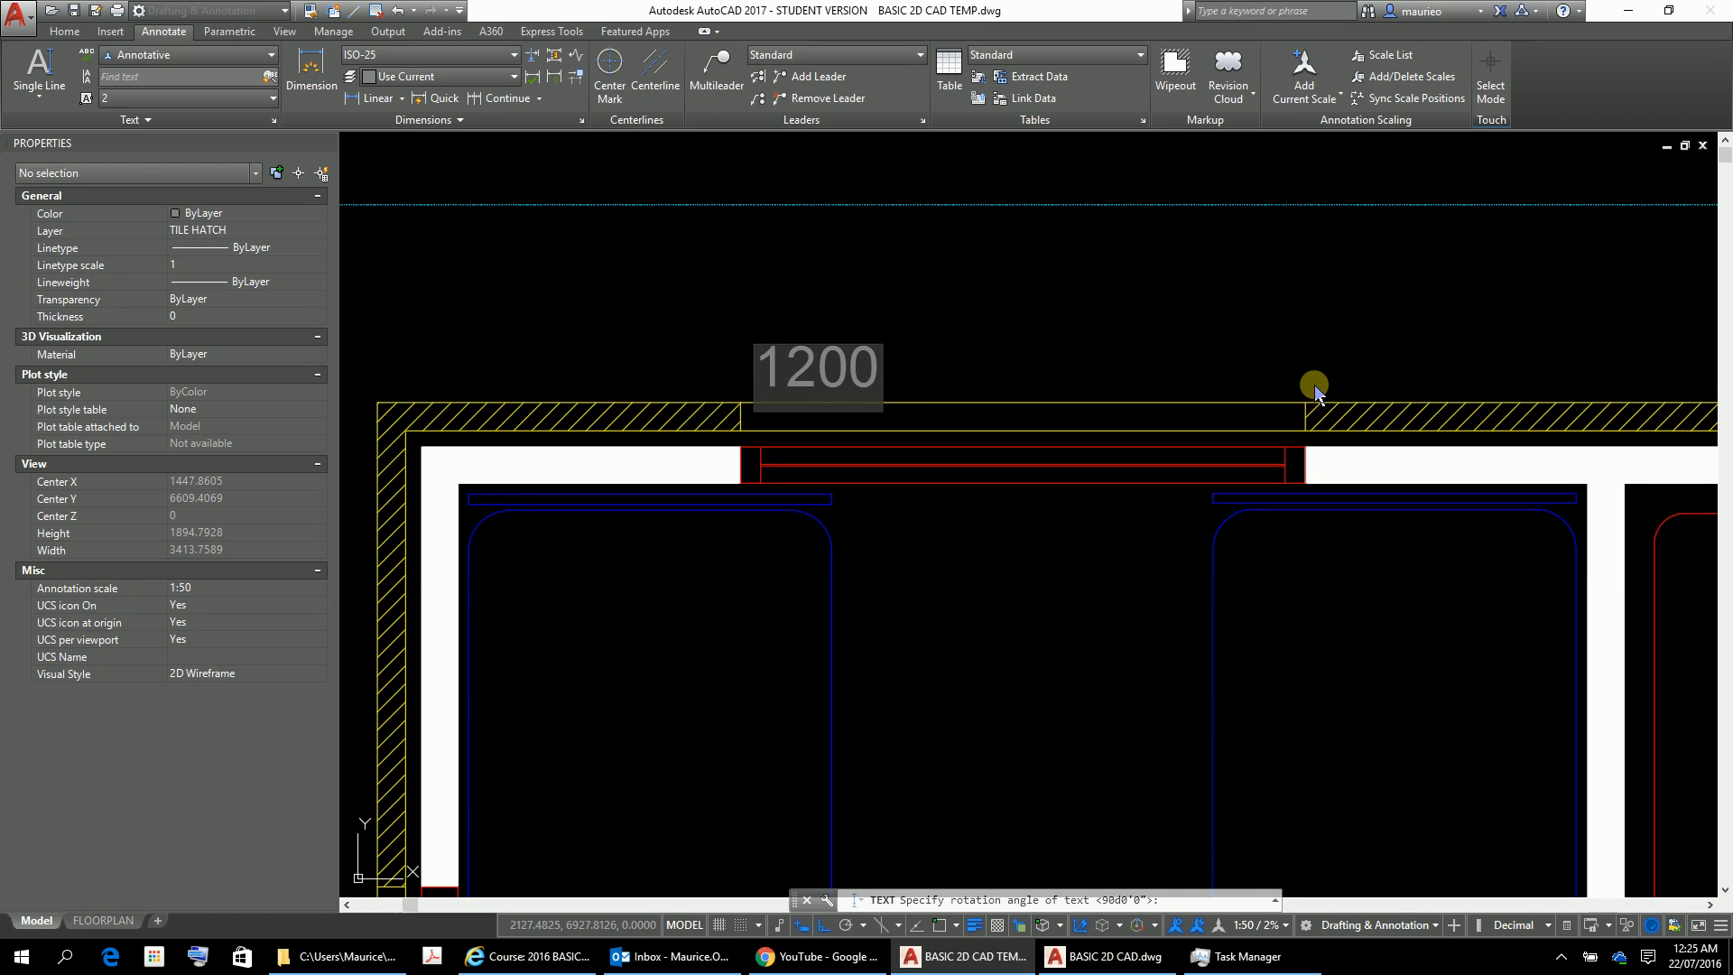
pyautogui.write(' X')
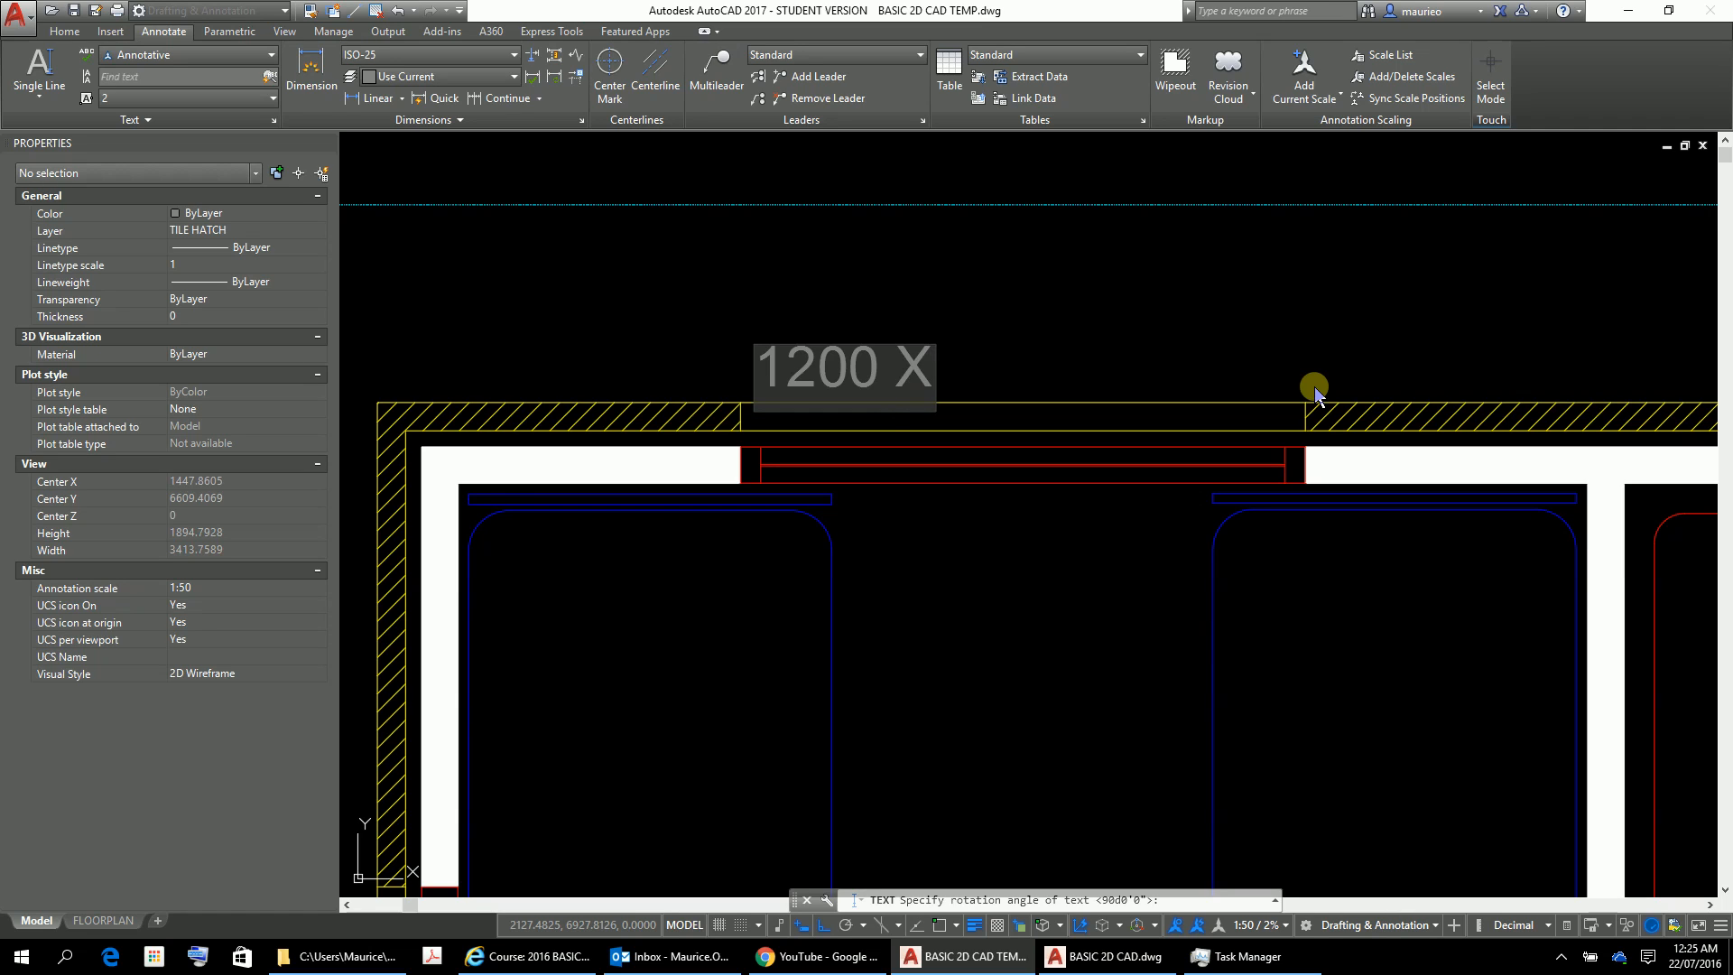
pyautogui.press('BackSpace')
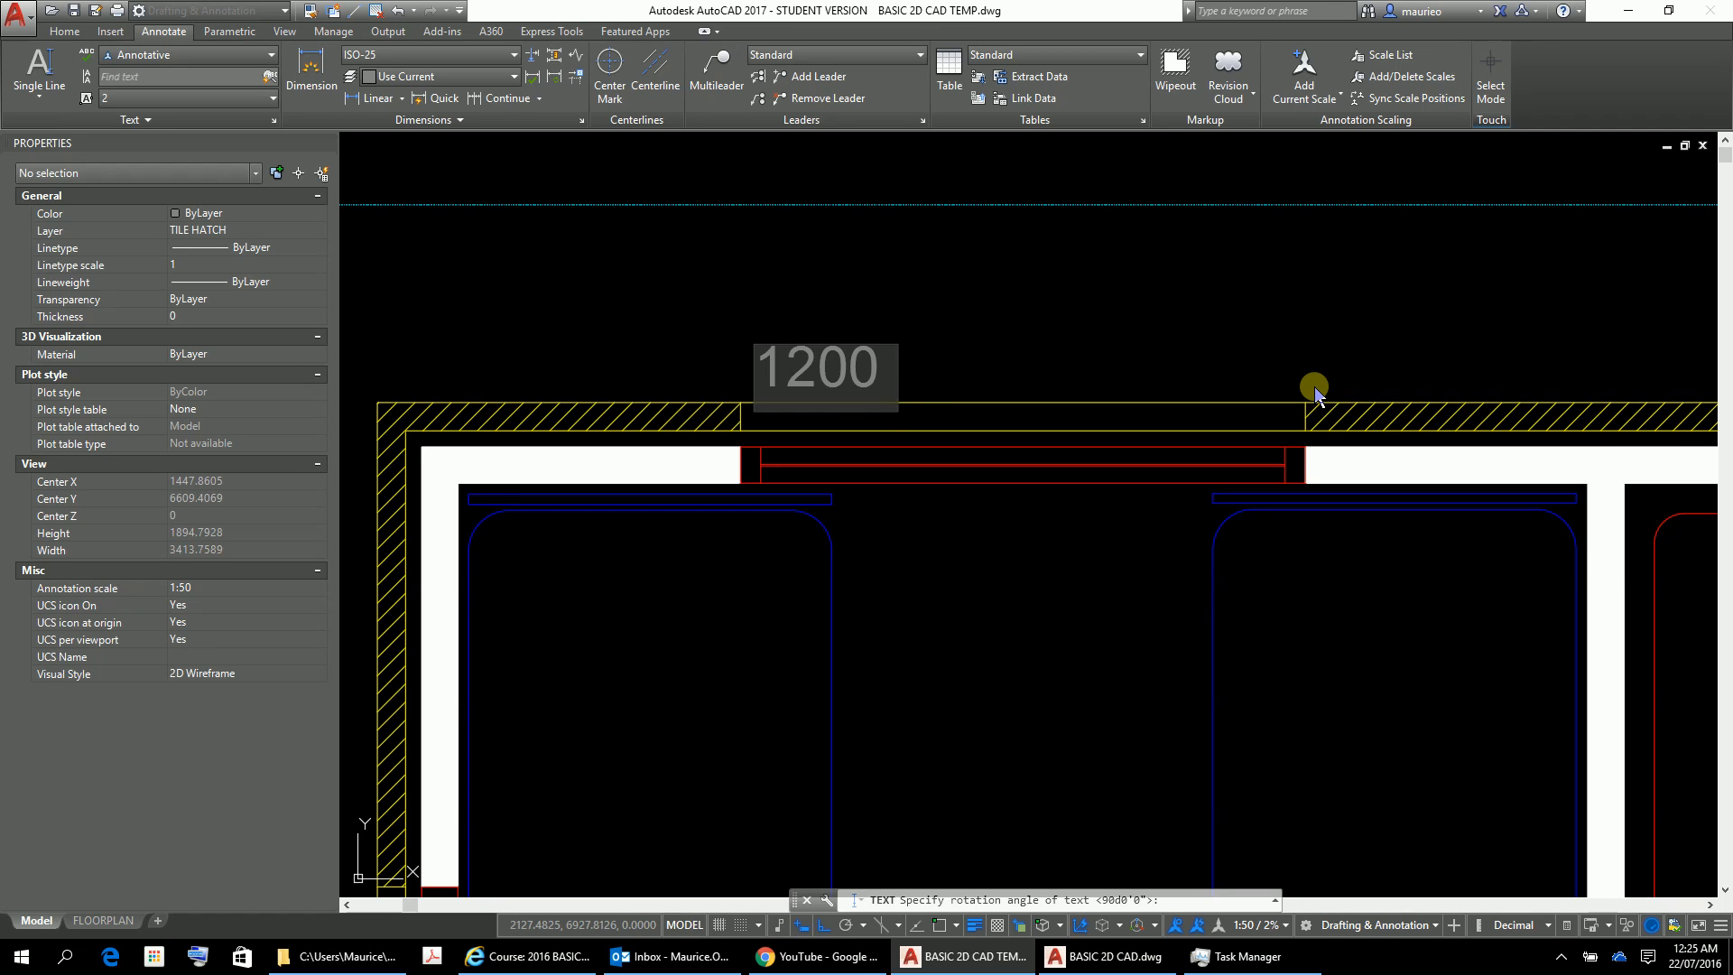
pyautogui.write('x')
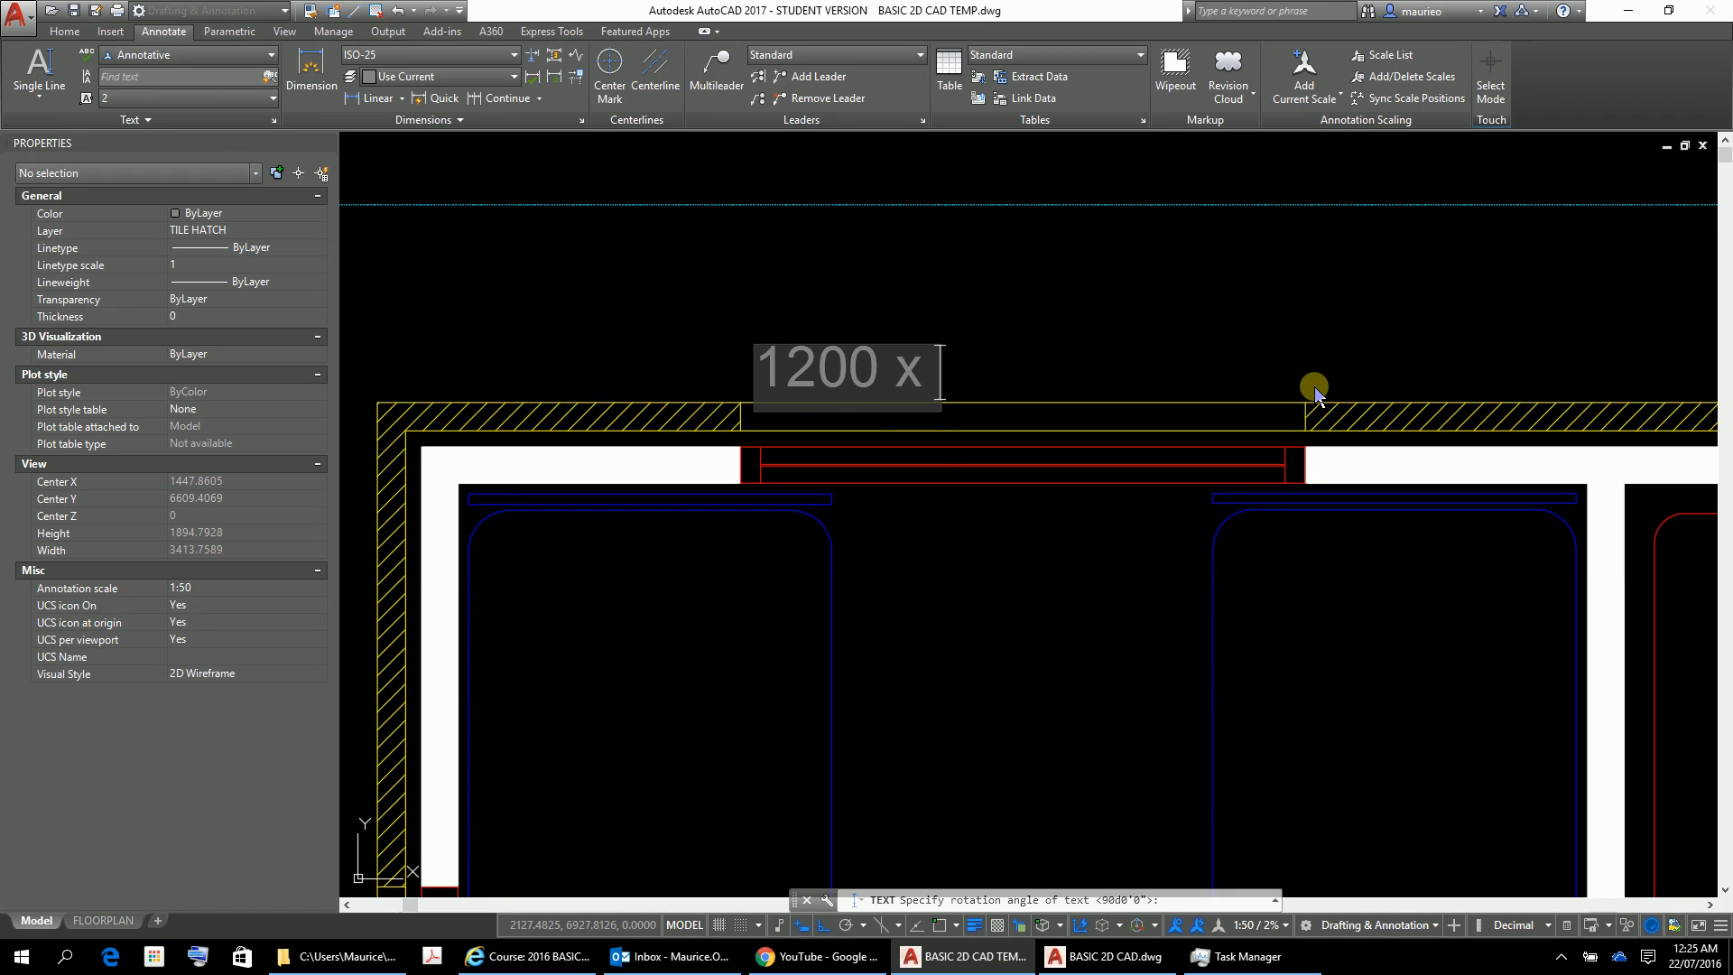
pyautogui.write(' 1400')
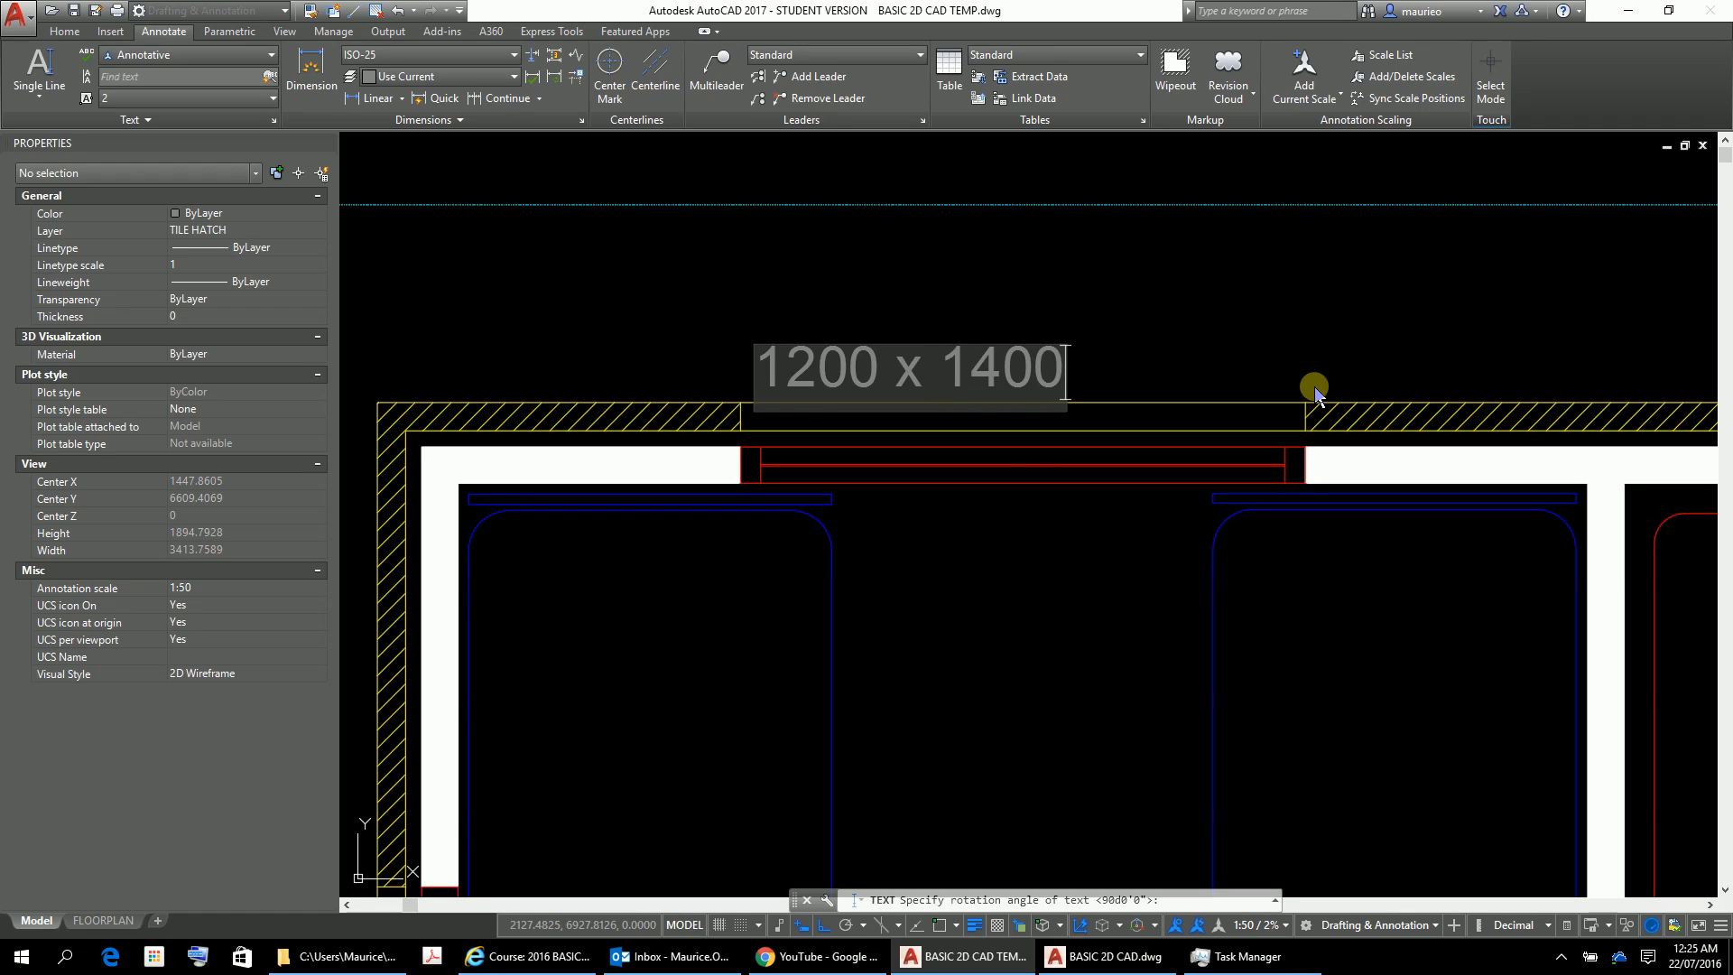
pyautogui.press('Return')
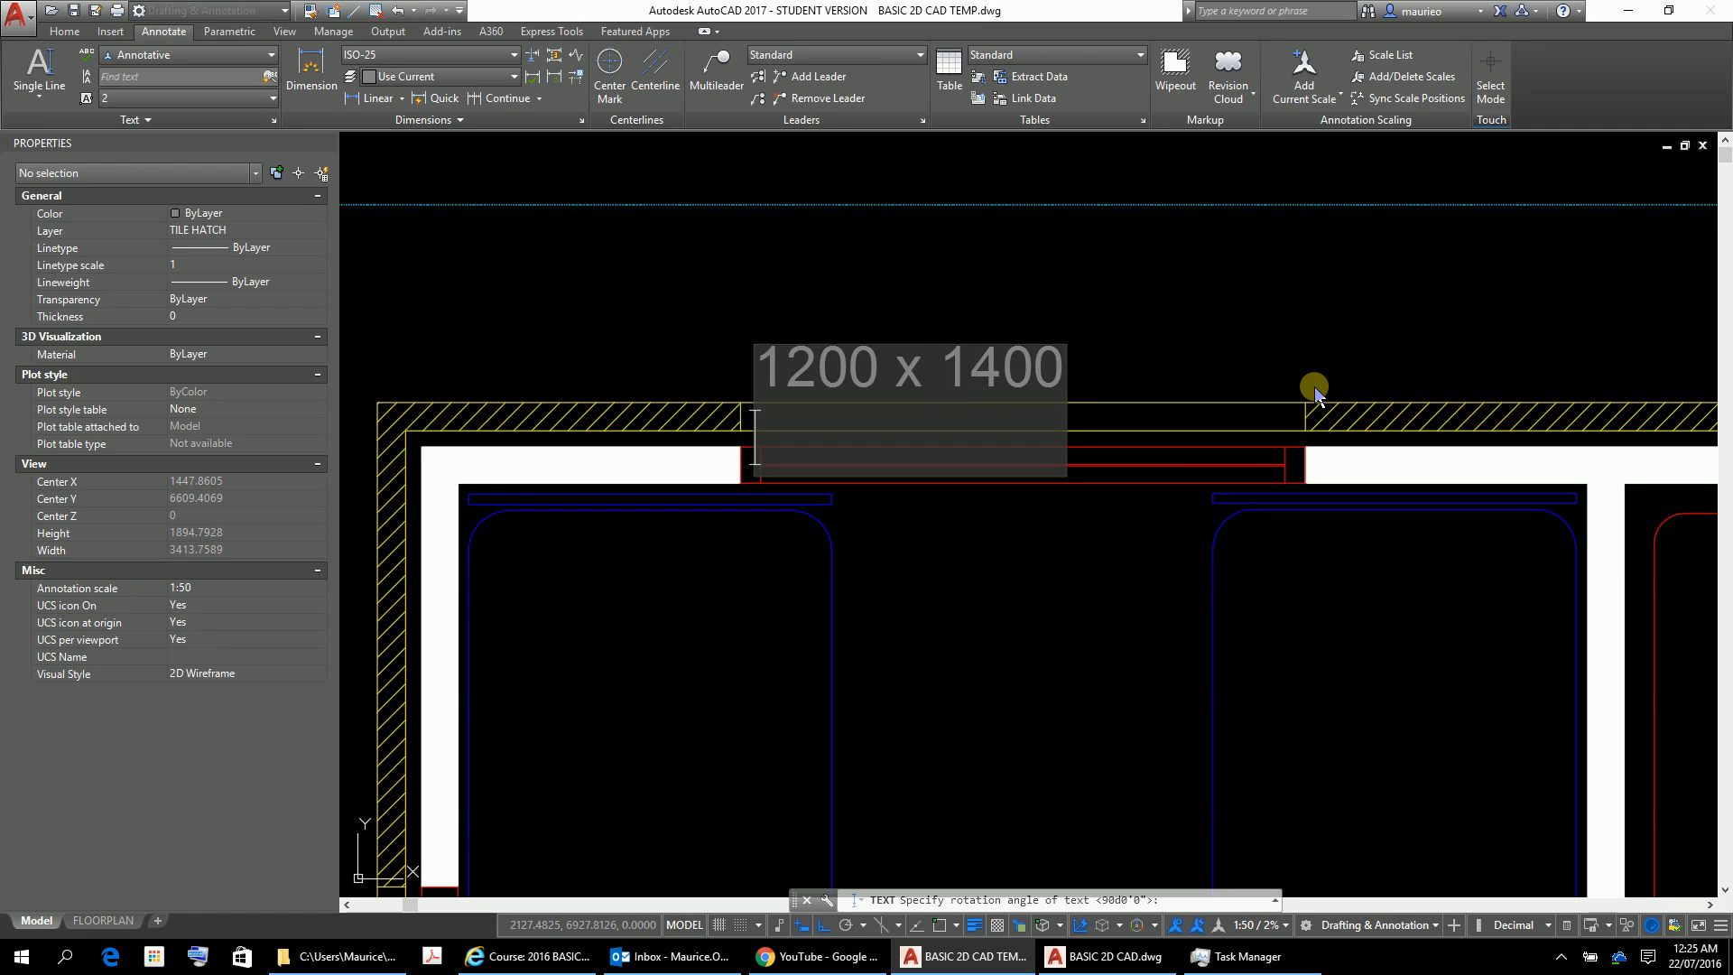
pyautogui.press('Return')
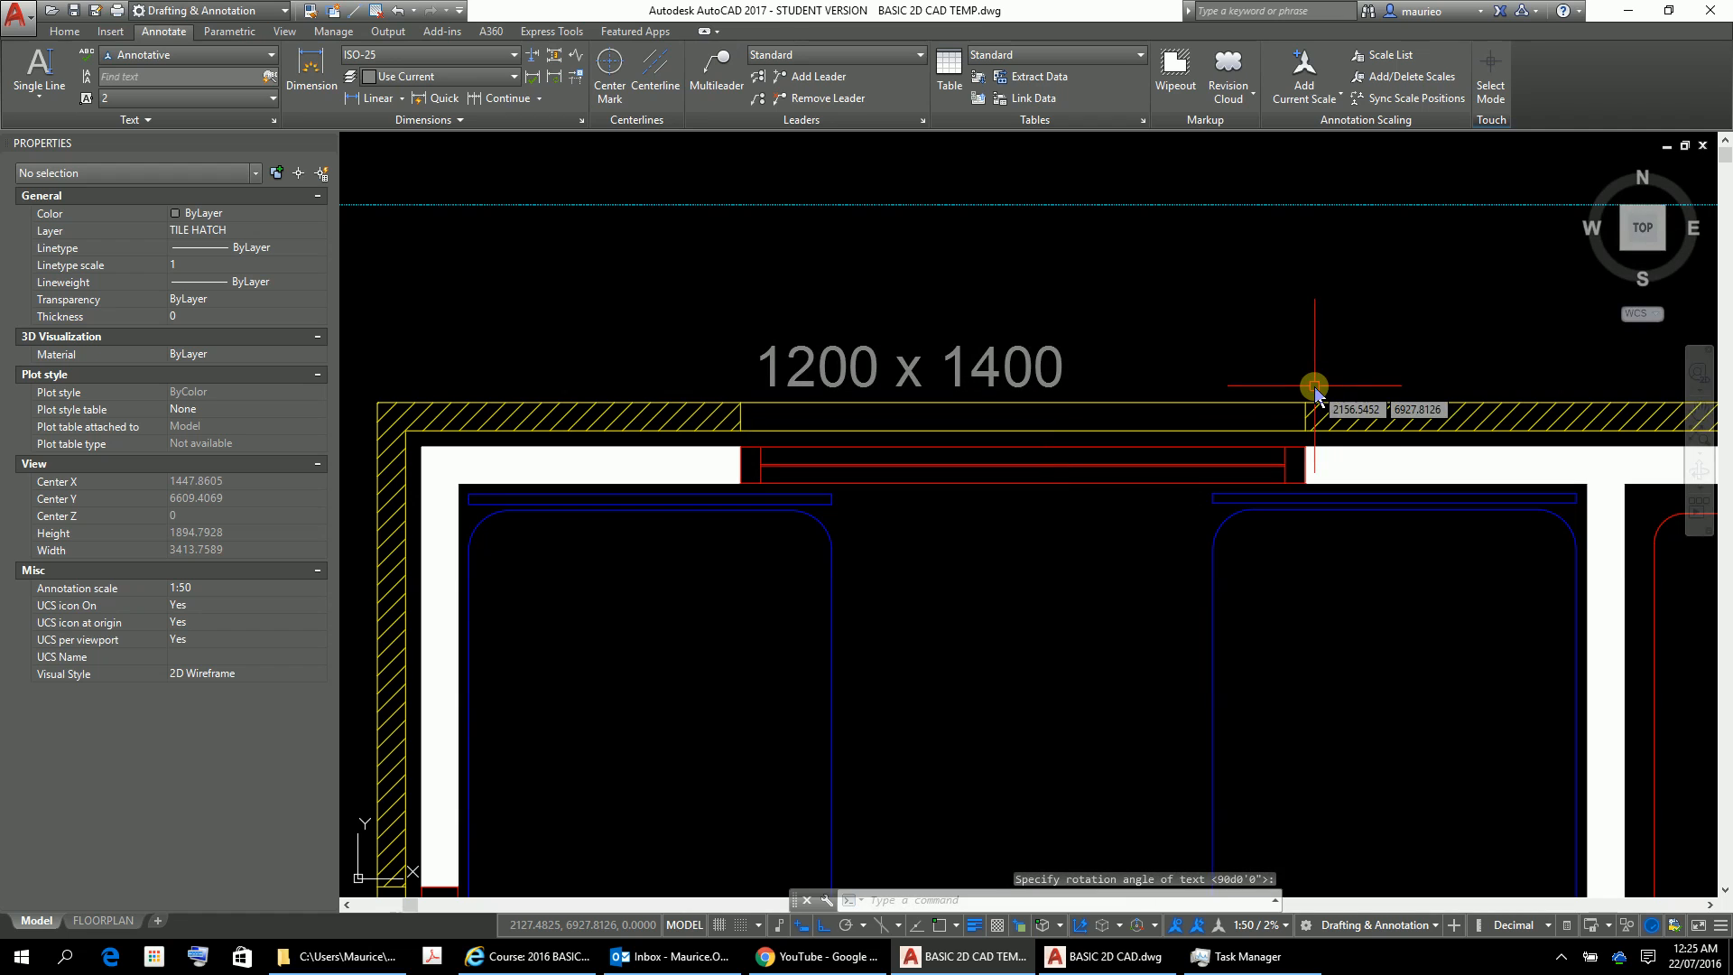
# Examine the properties of the window size label, including its layer, style and text height
pyautogui.click(1060, 372)
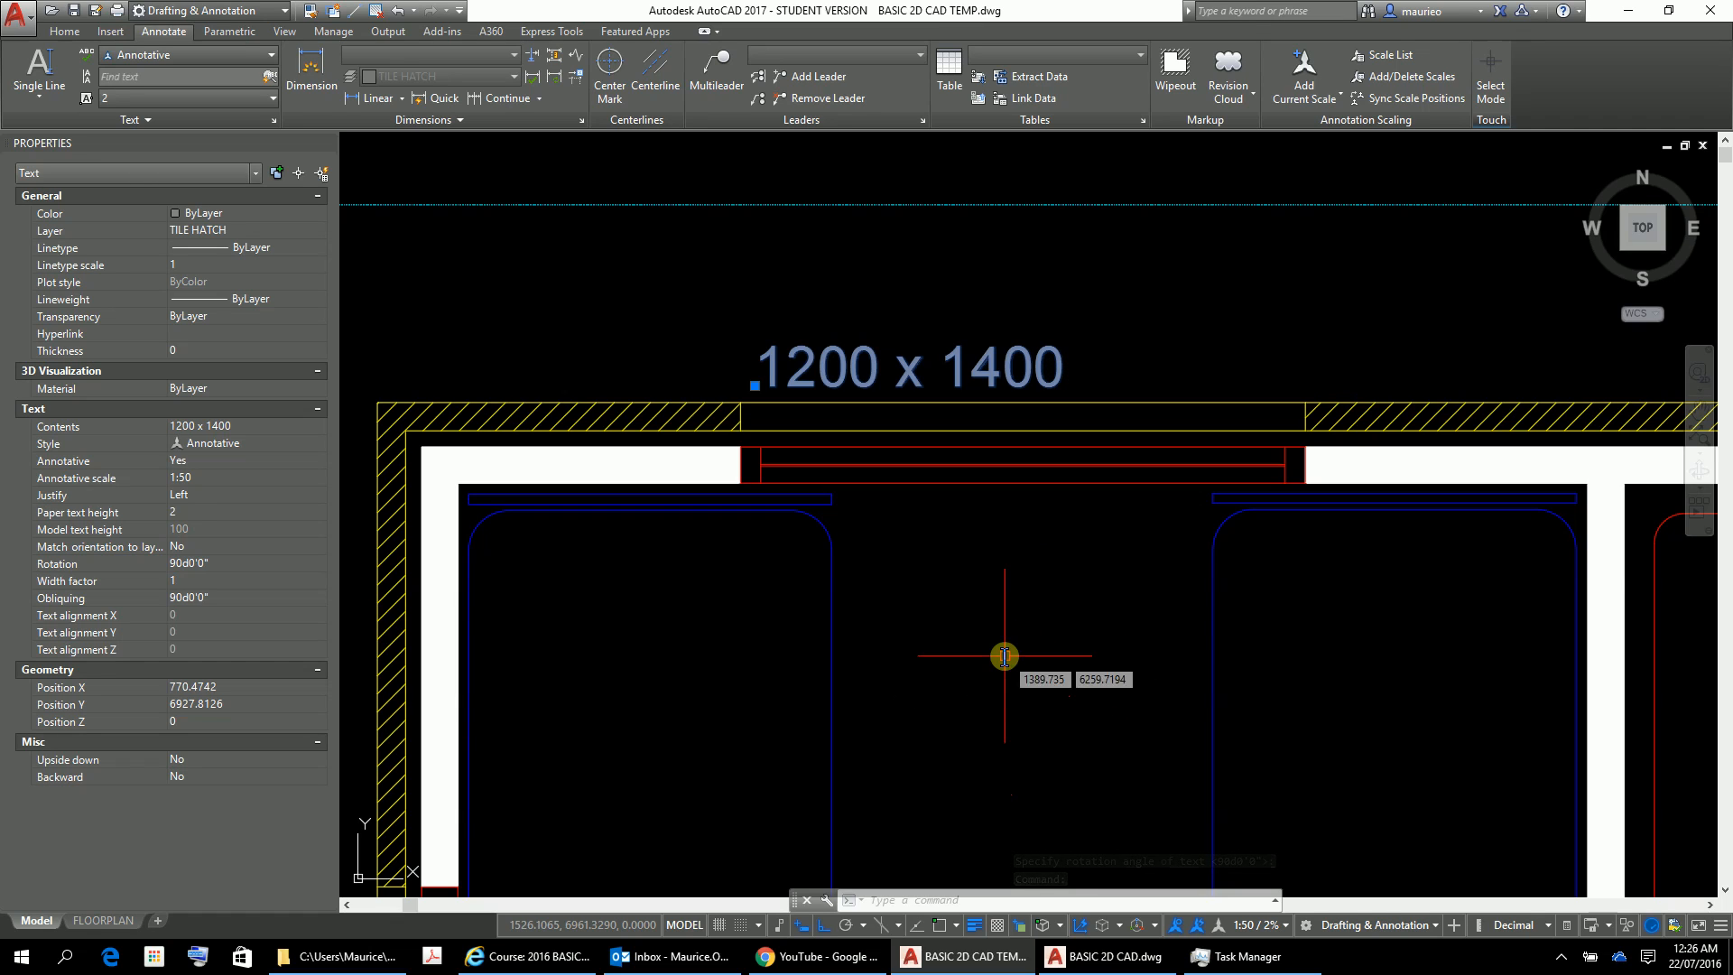
pyautogui.press('Escape')
pyautogui.press('Escape')
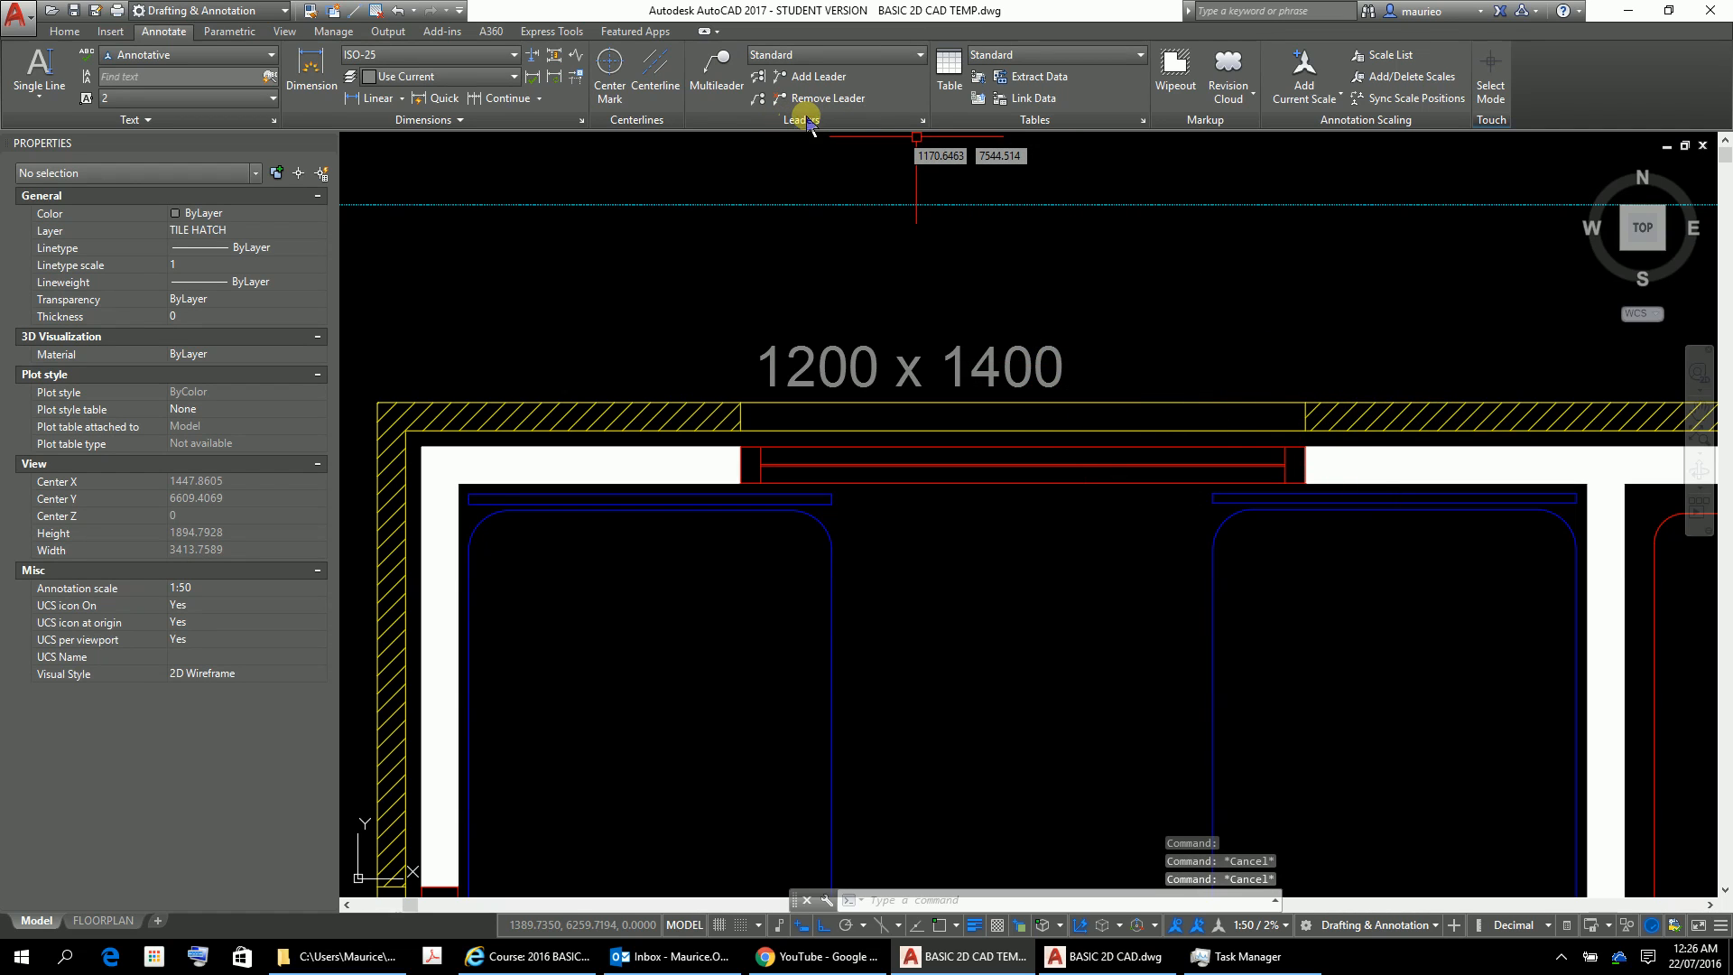
# Create a new layer named FLOOR PLAN TEXT in the layer properties
pyautogui.click(63, 32)
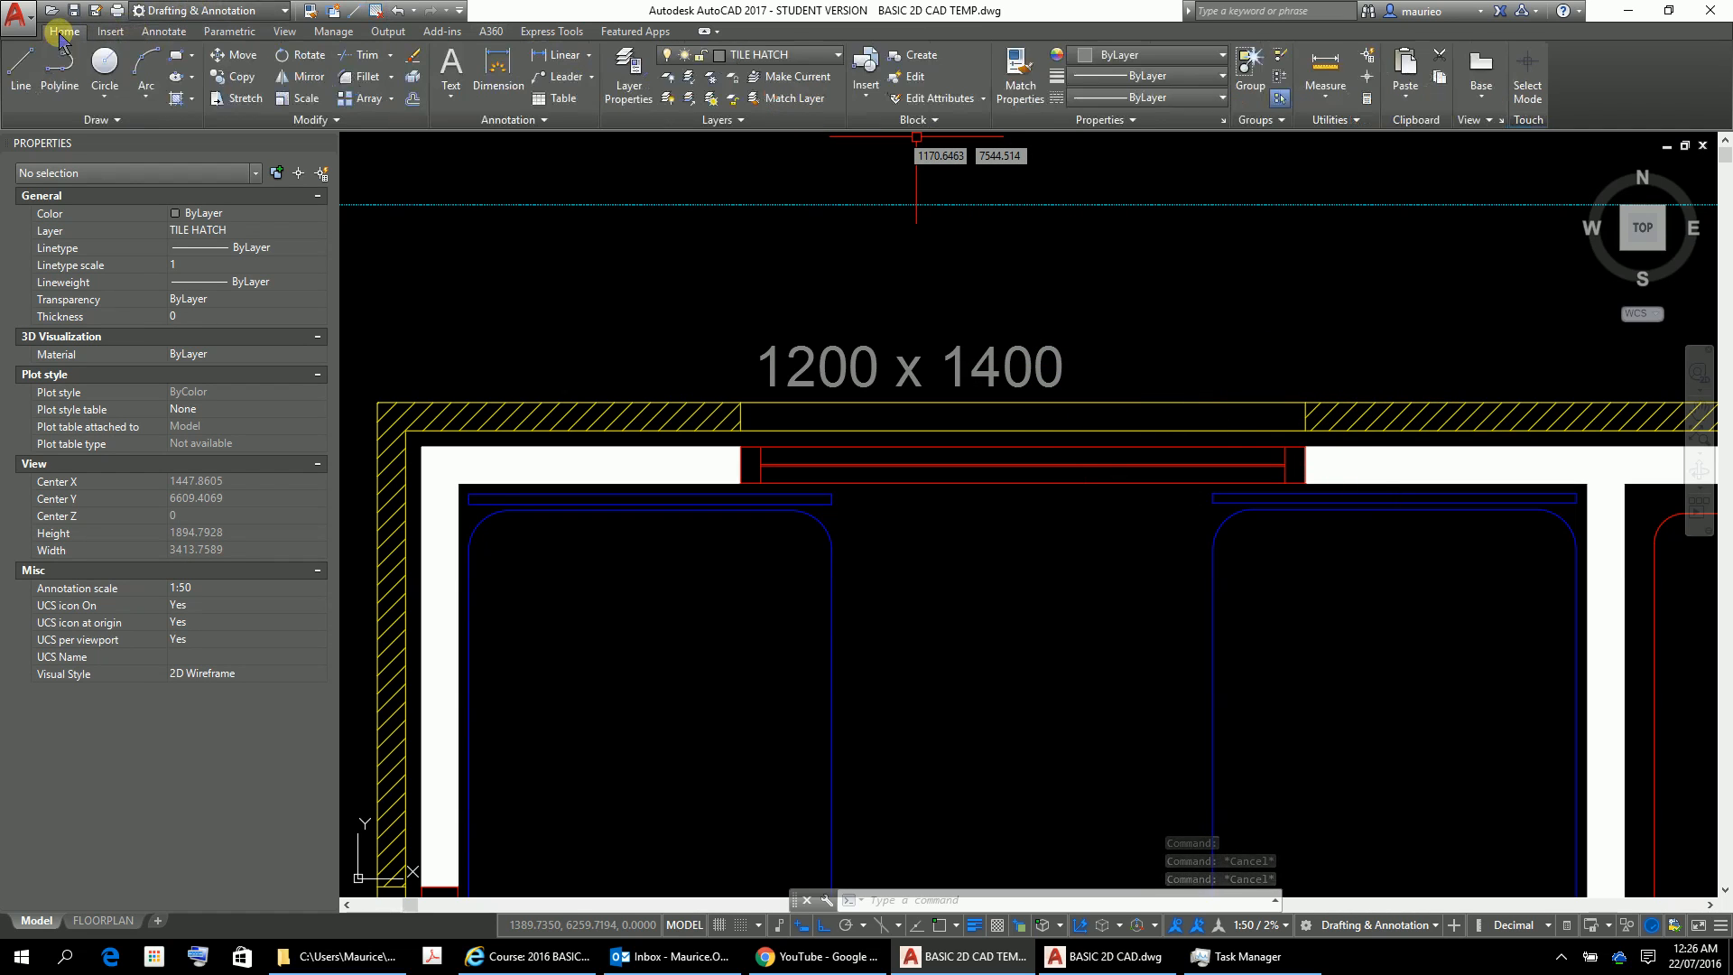
pyautogui.click(836, 57)
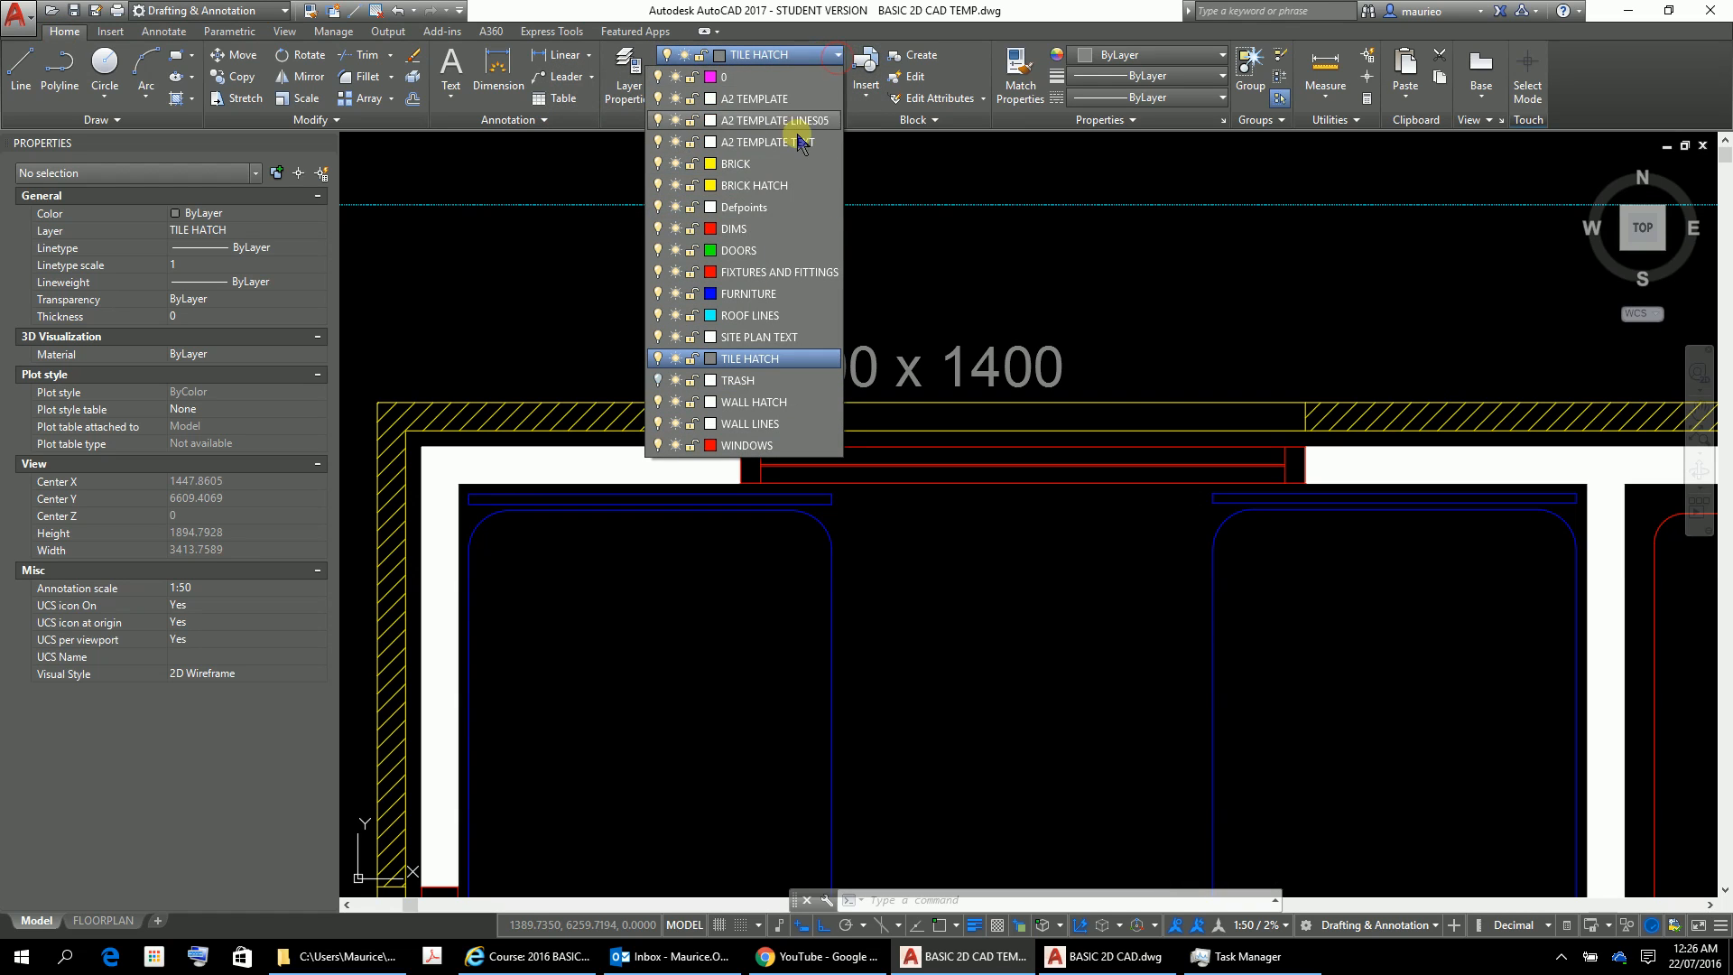
pyautogui.click(942, 164)
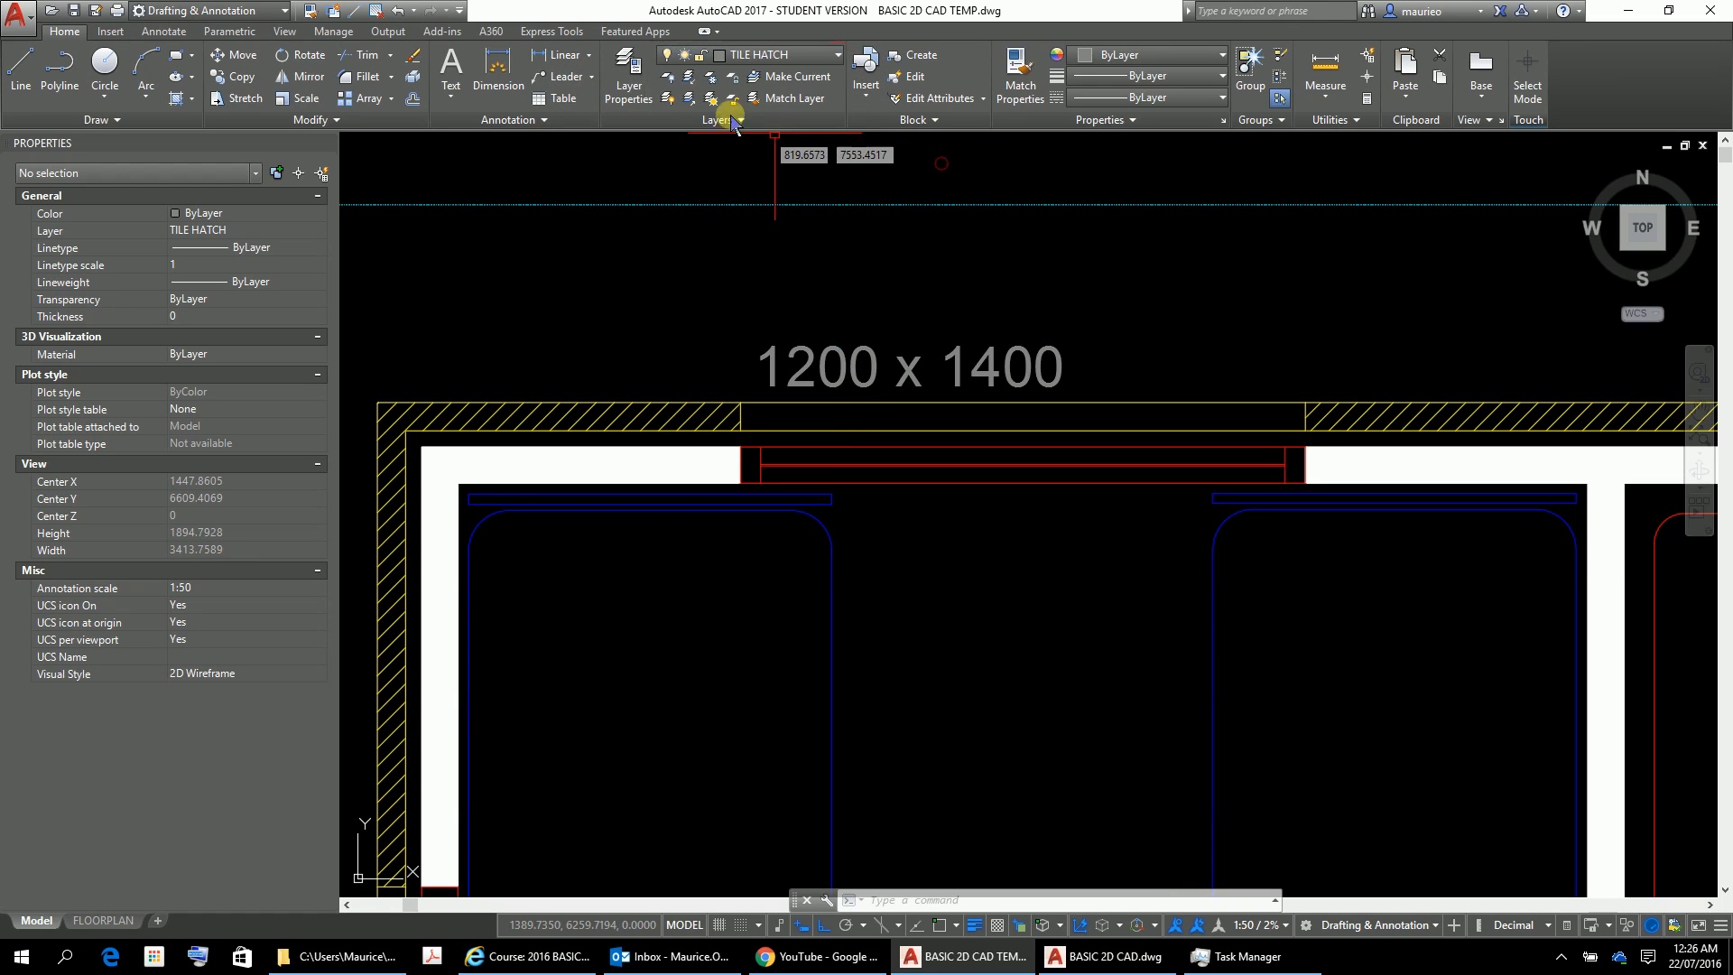
pyautogui.click(629, 65)
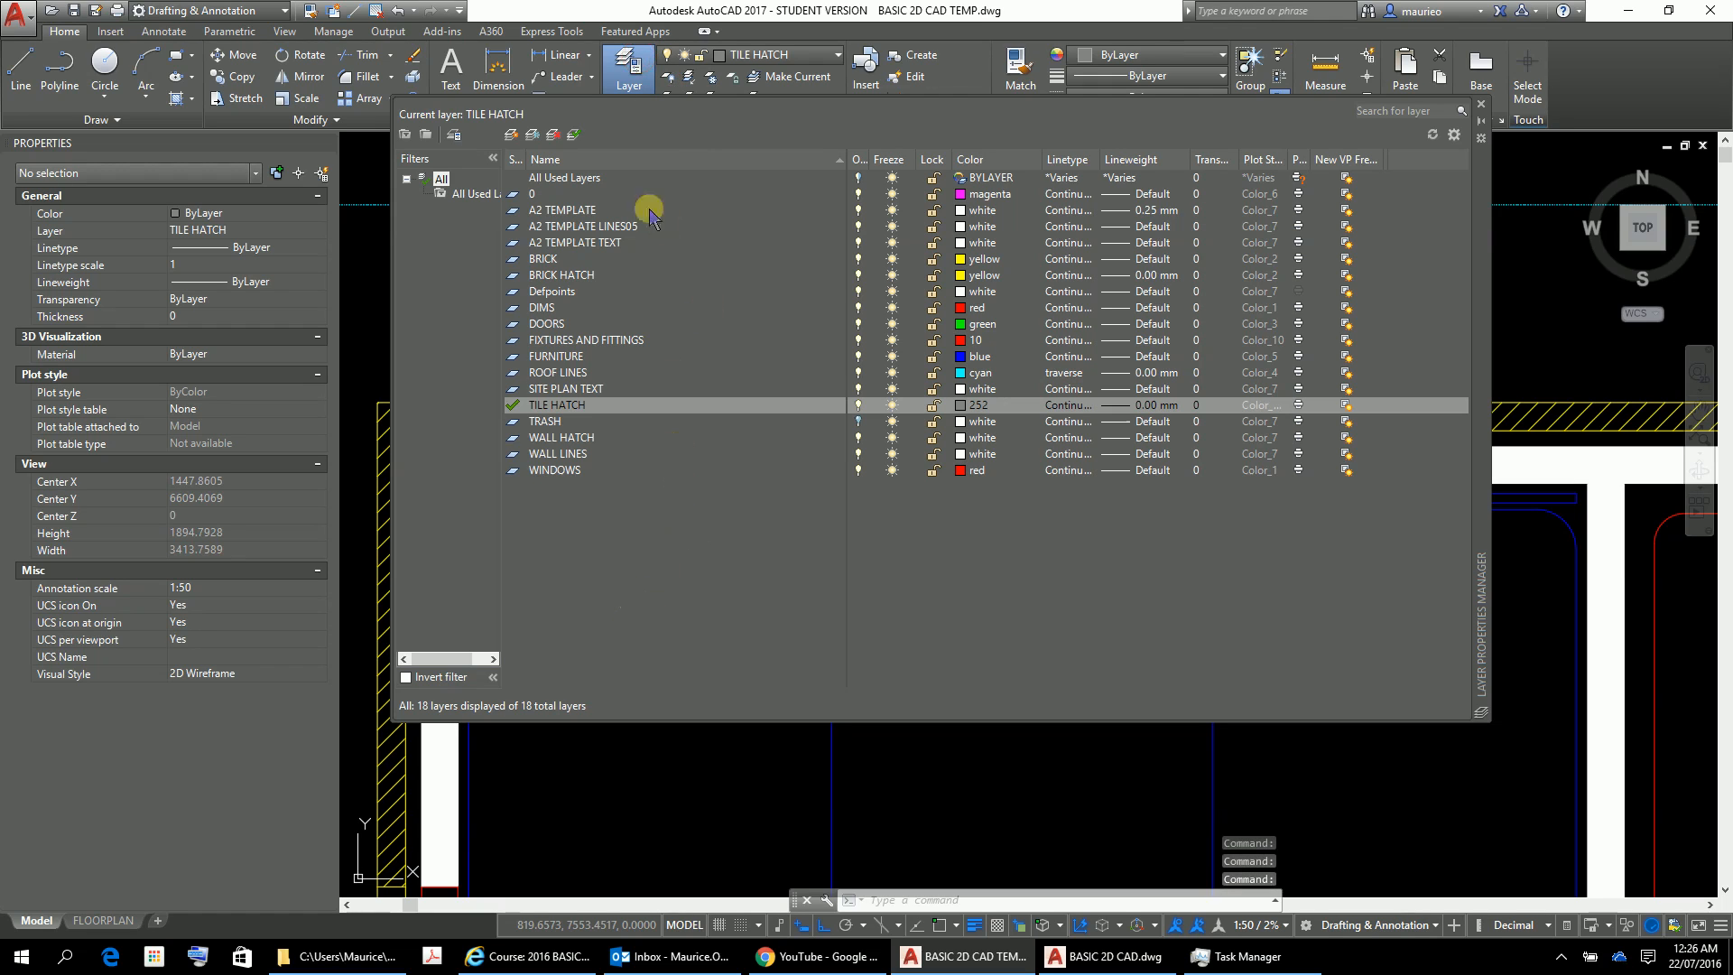
pyautogui.click(624, 87)
pyautogui.click(628, 88)
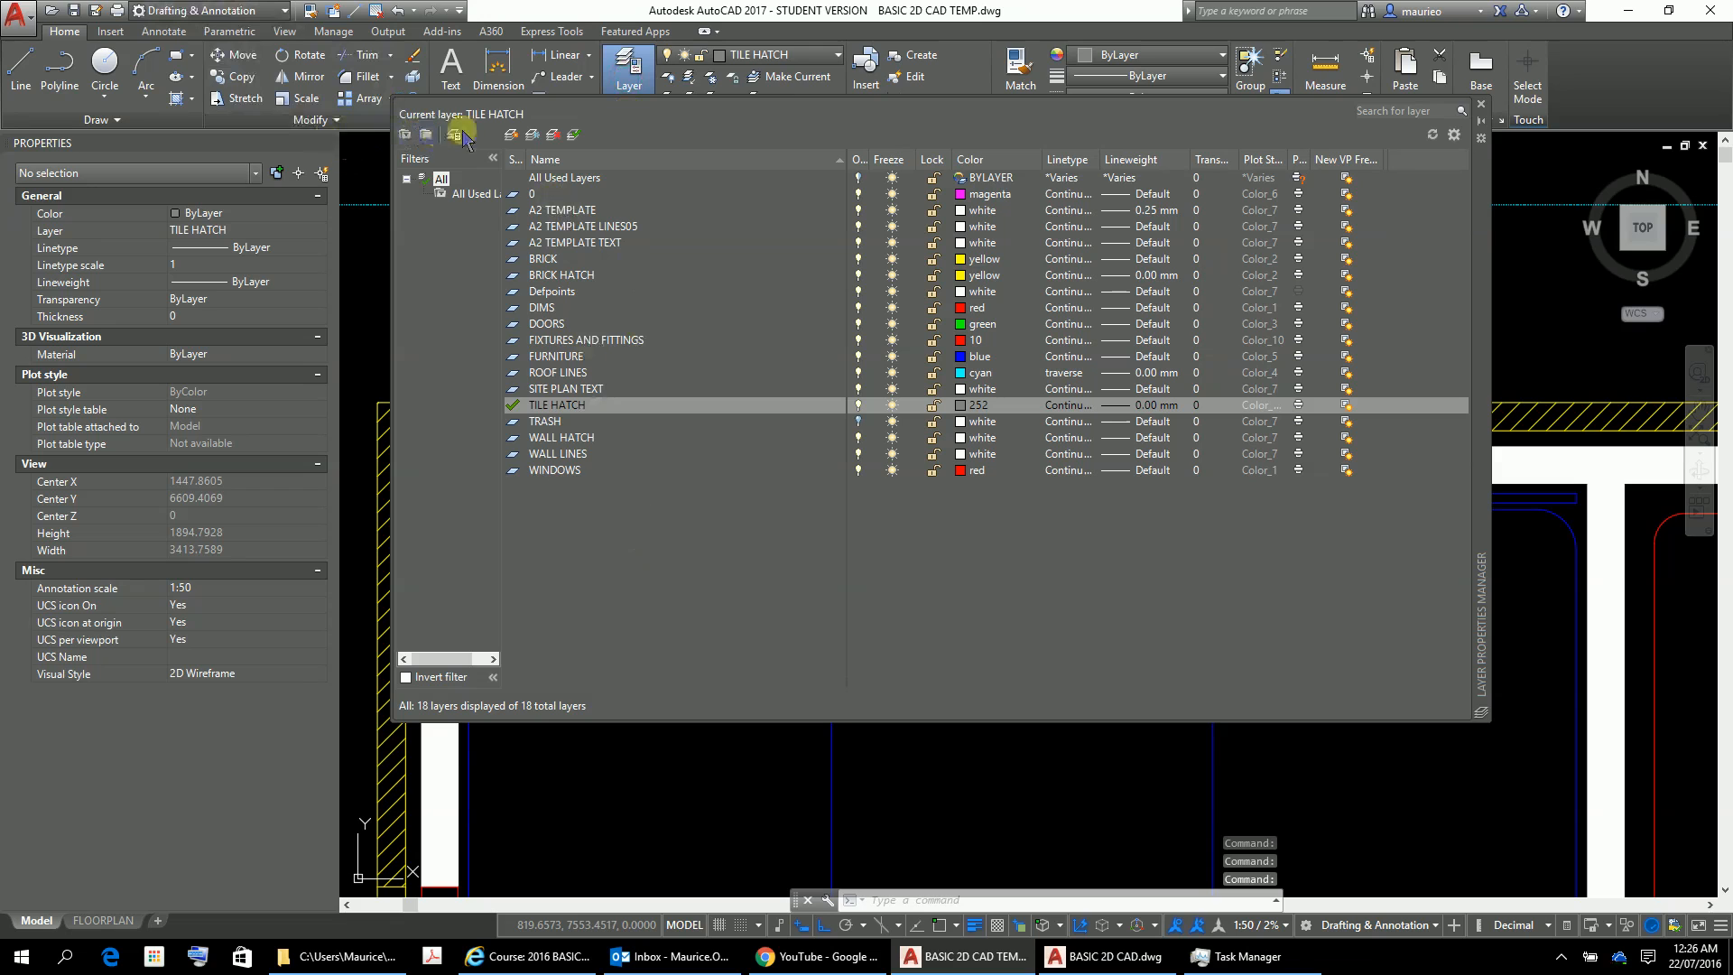
pyautogui.click(511, 134)
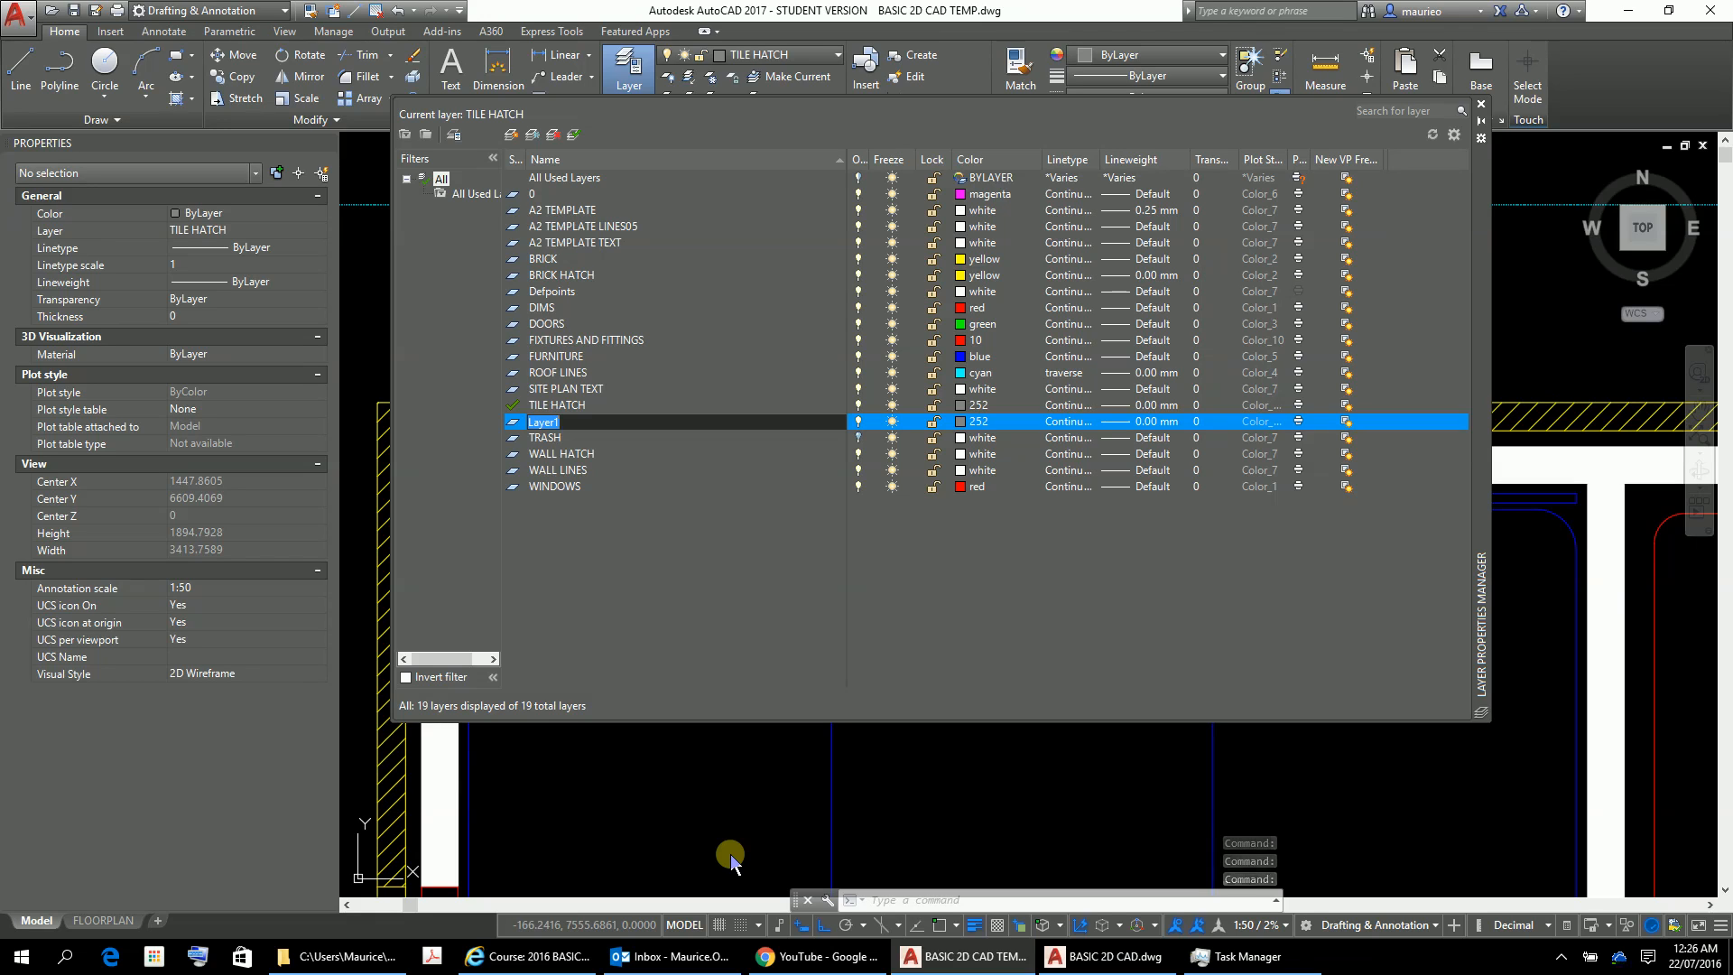
pyautogui.write('f')
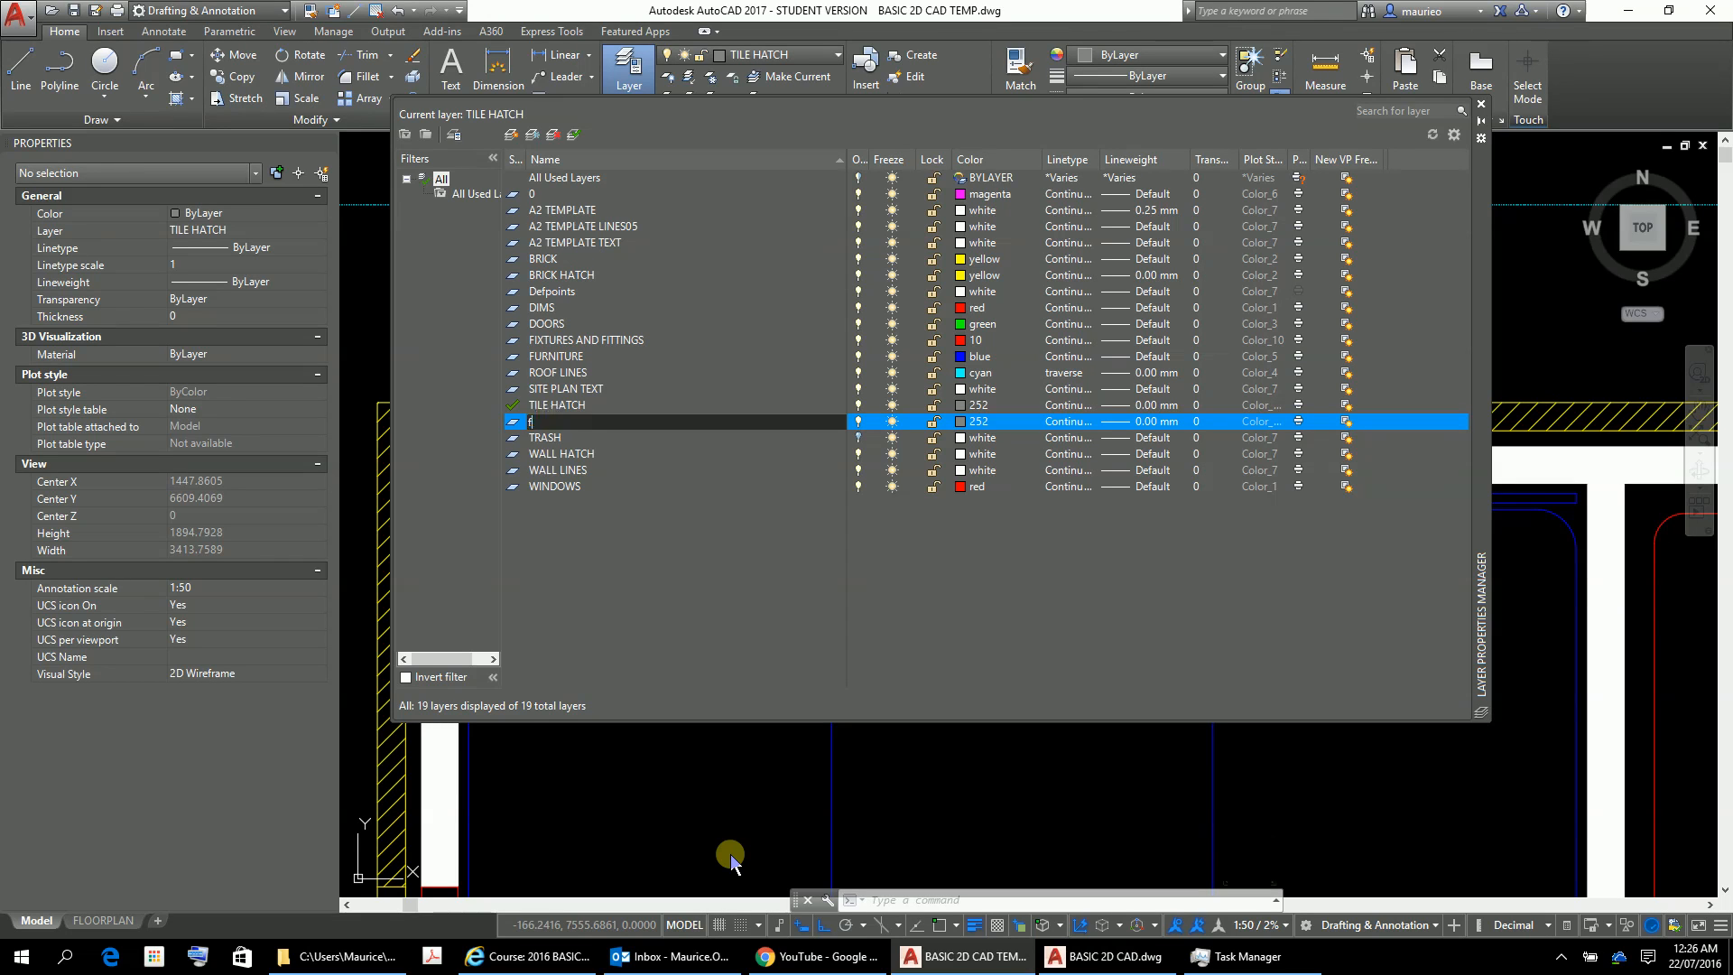
pyautogui.write('loor')
pyautogui.write('PLAN TEXT')
pyautogui.click(938, 563)
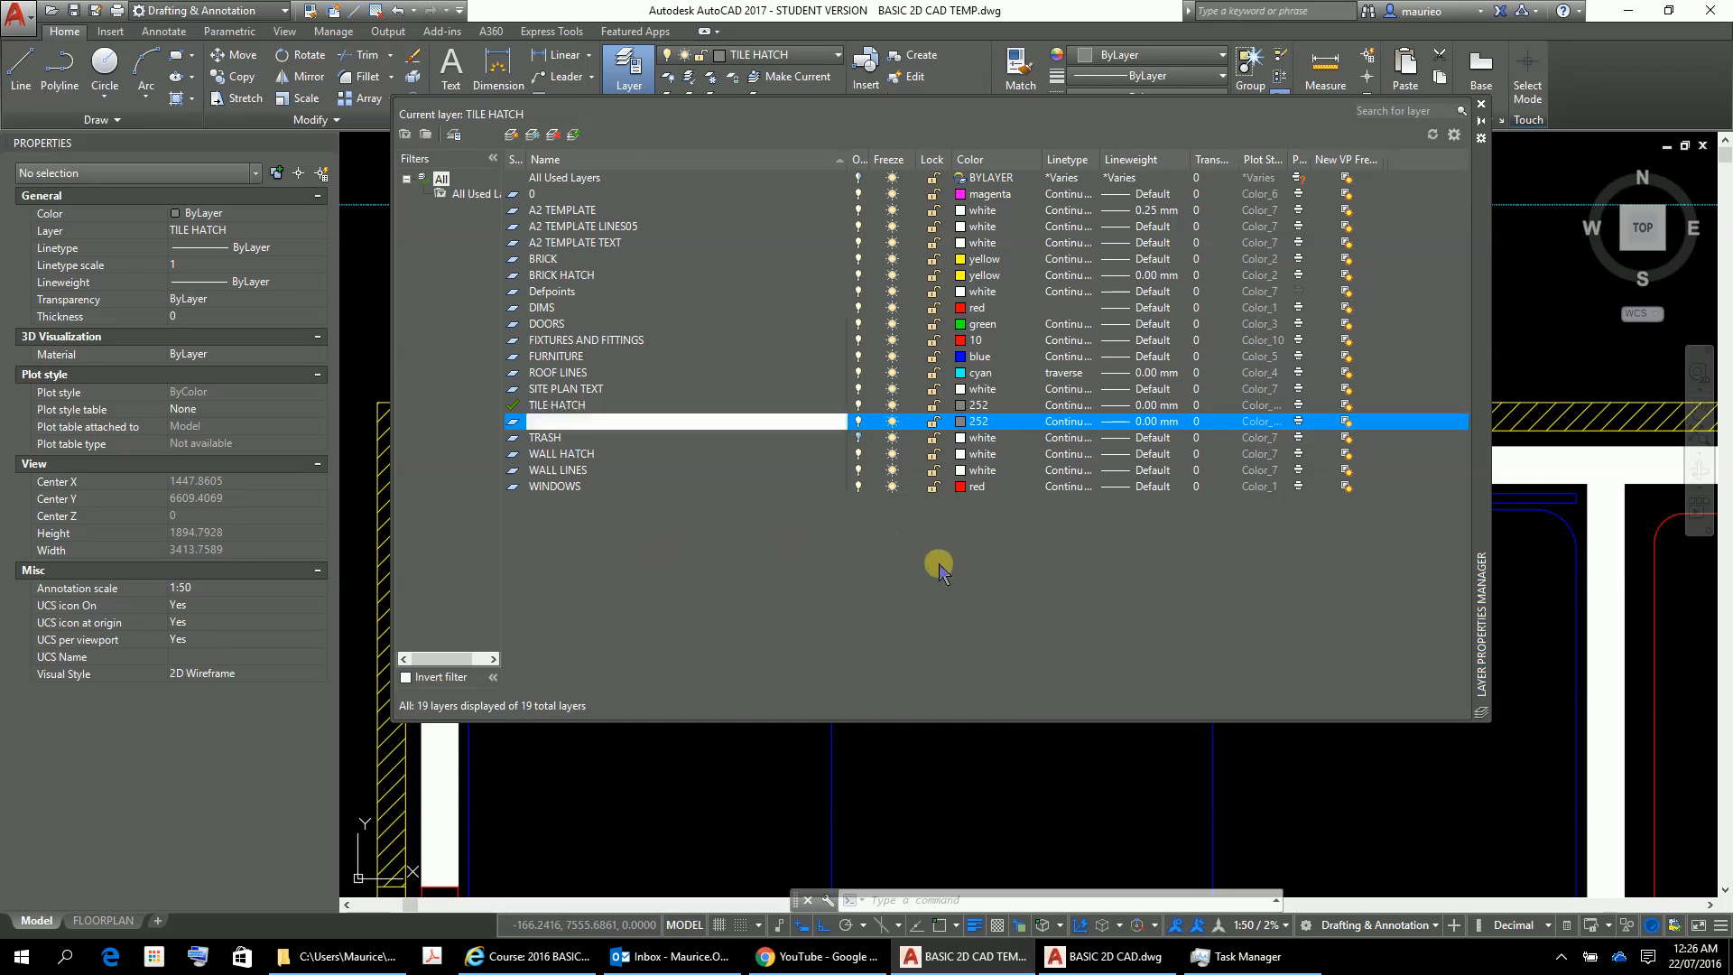
# Set the FLOOR PLAN TEXT layer's color to white and close the layer properties
pyautogui.rightClick(1001, 420)
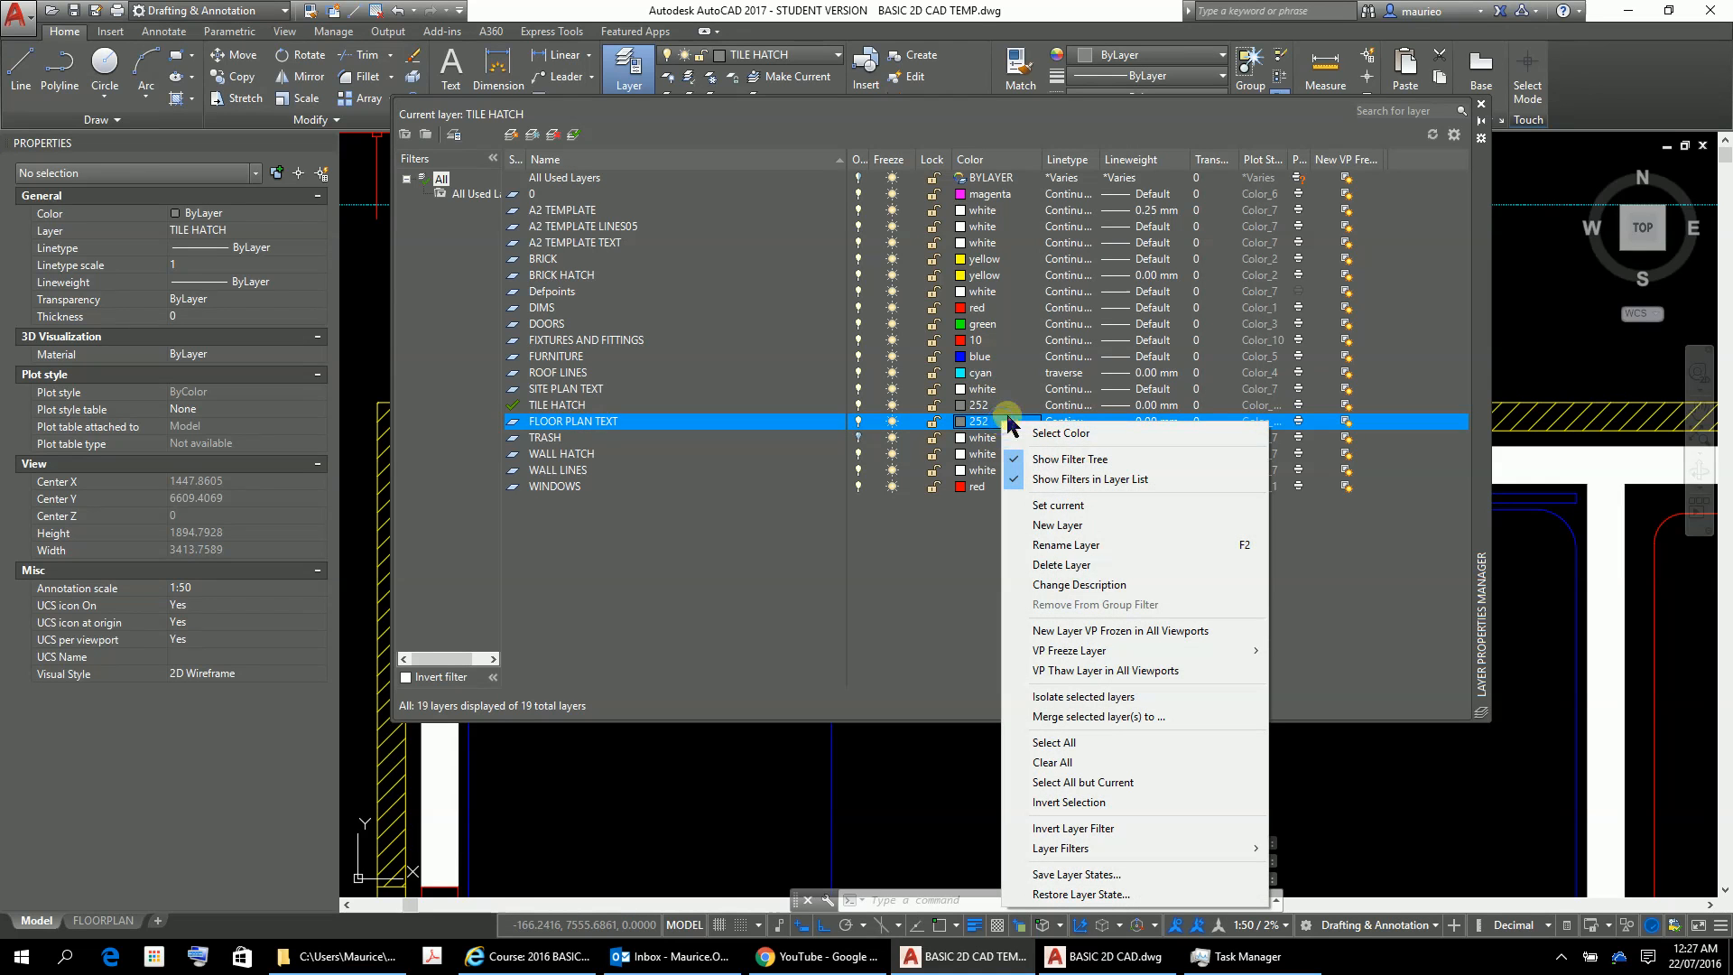
pyautogui.click(1061, 433)
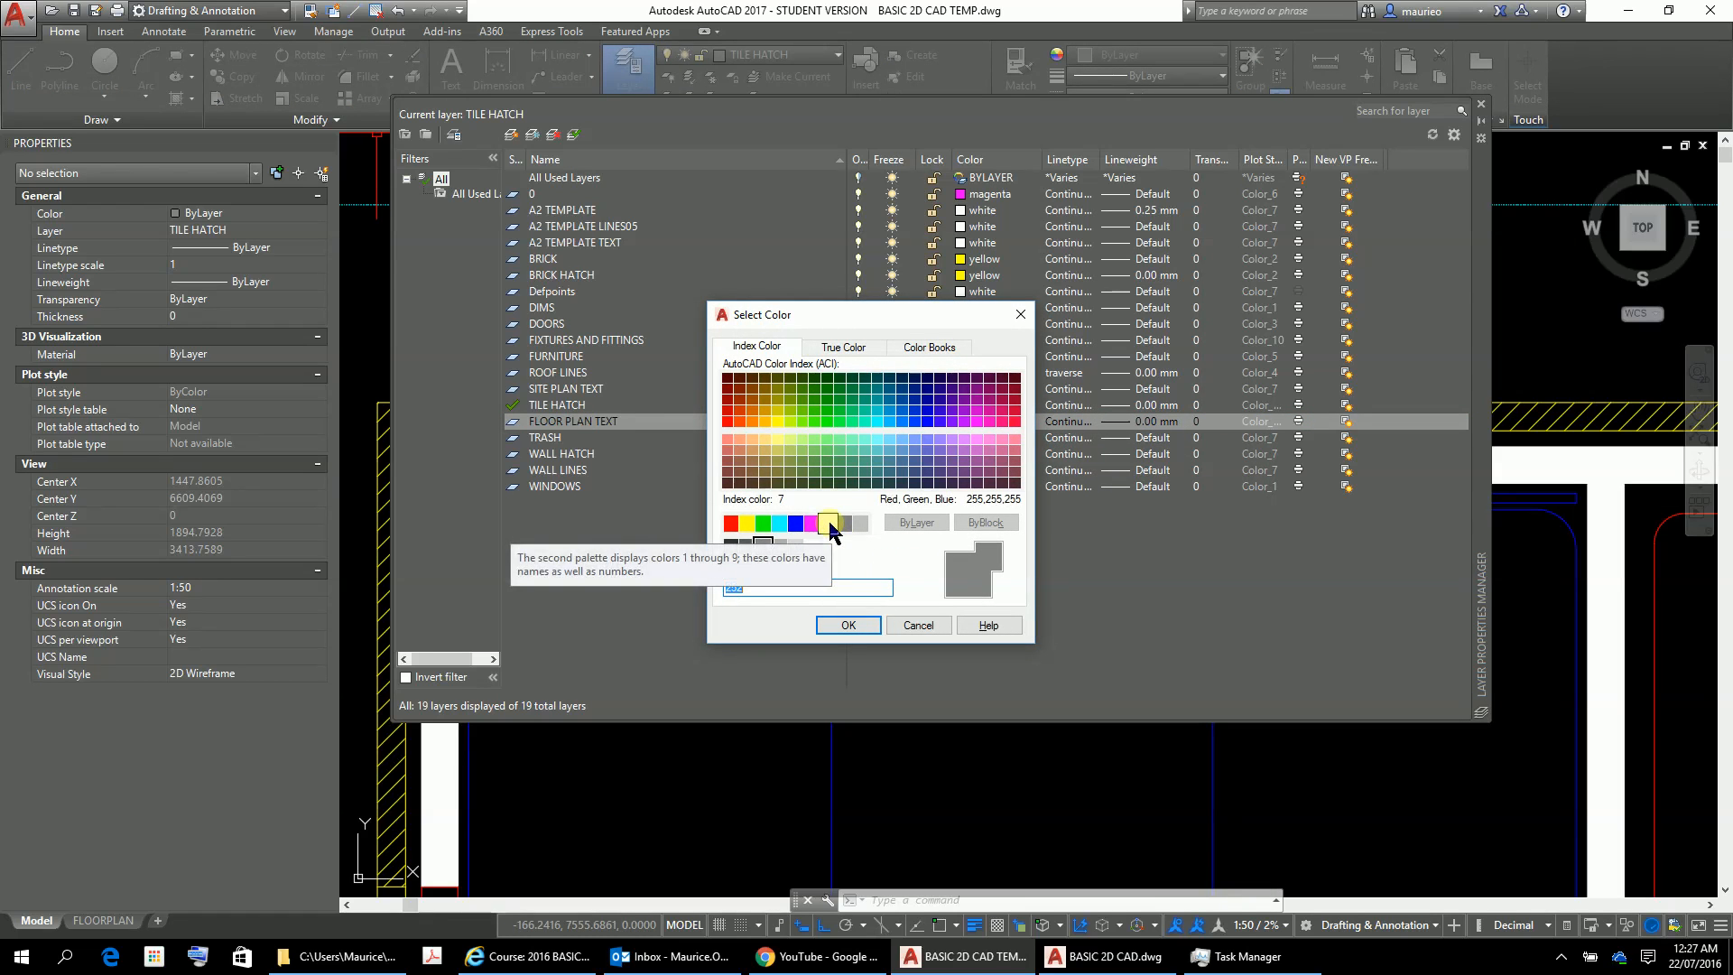
pyautogui.click(830, 525)
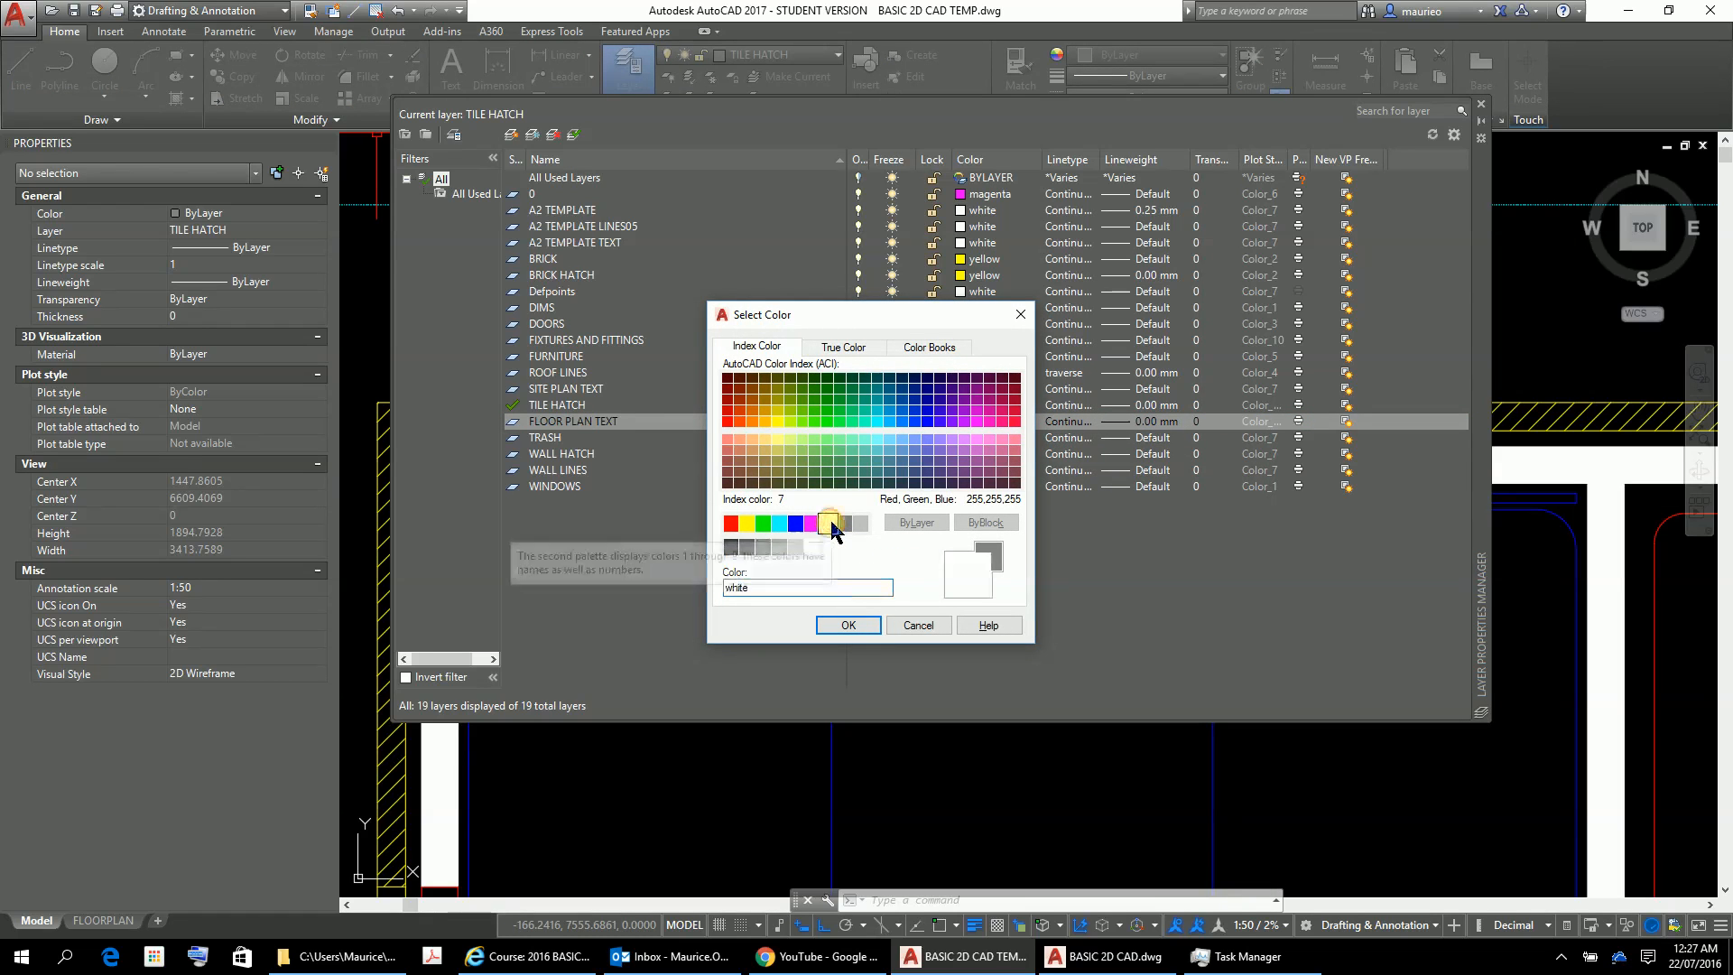
pyautogui.click(843, 625)
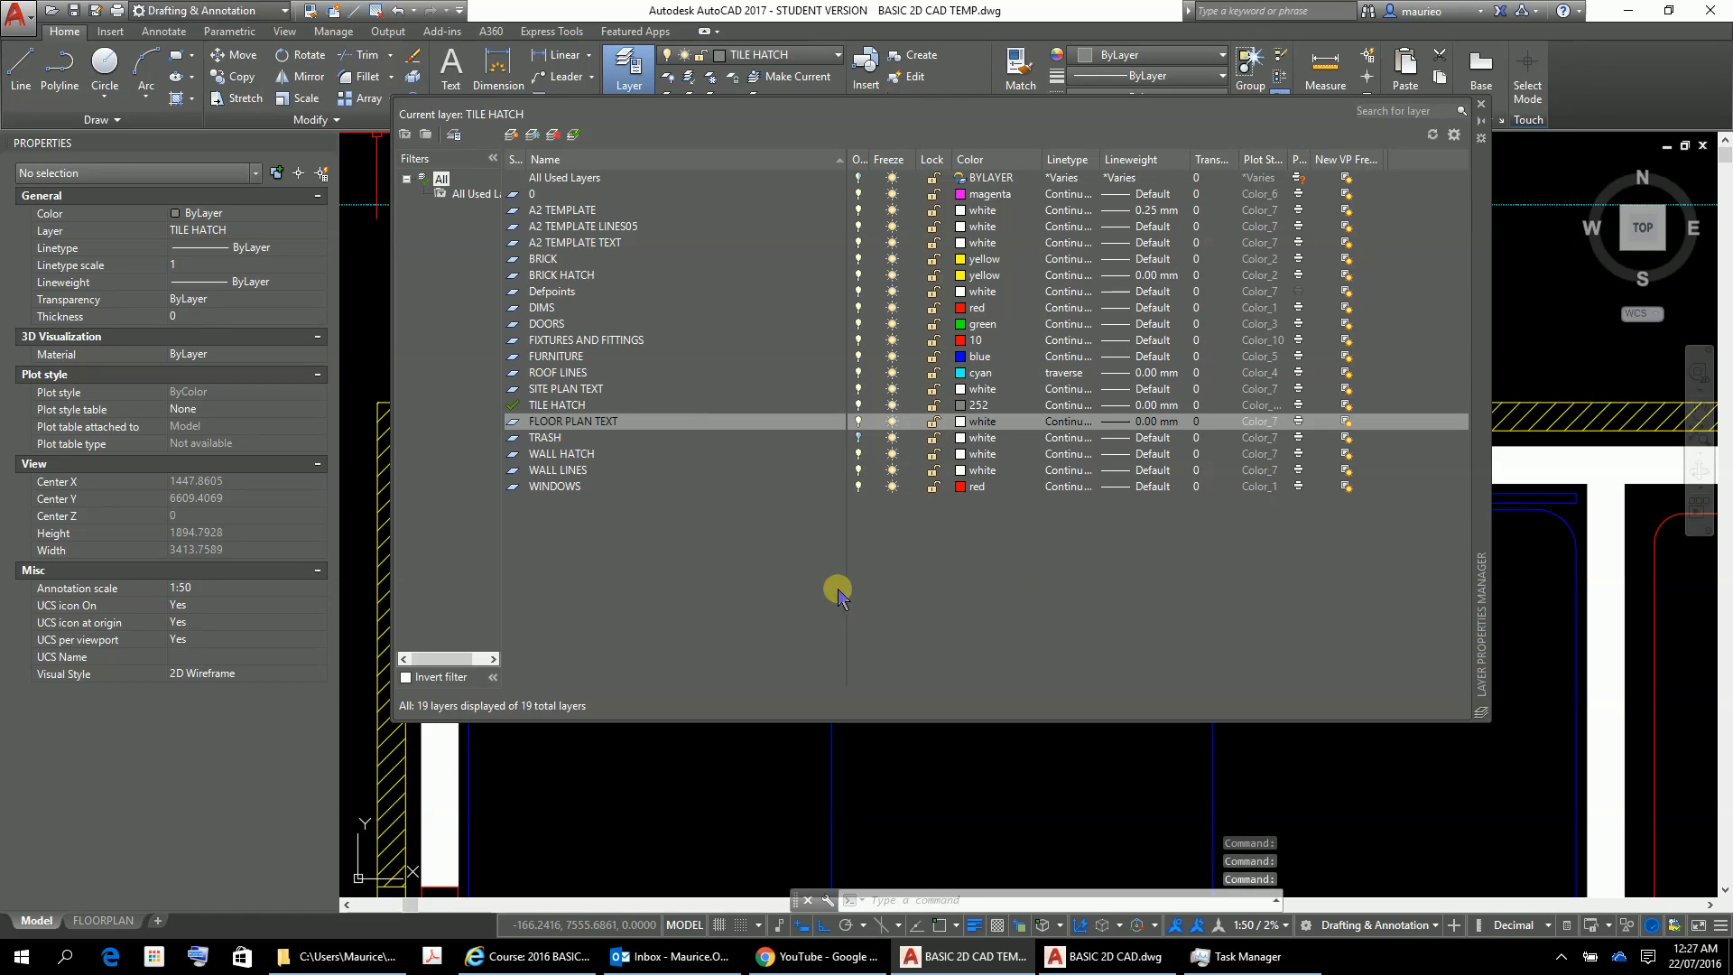
pyautogui.click(1482, 105)
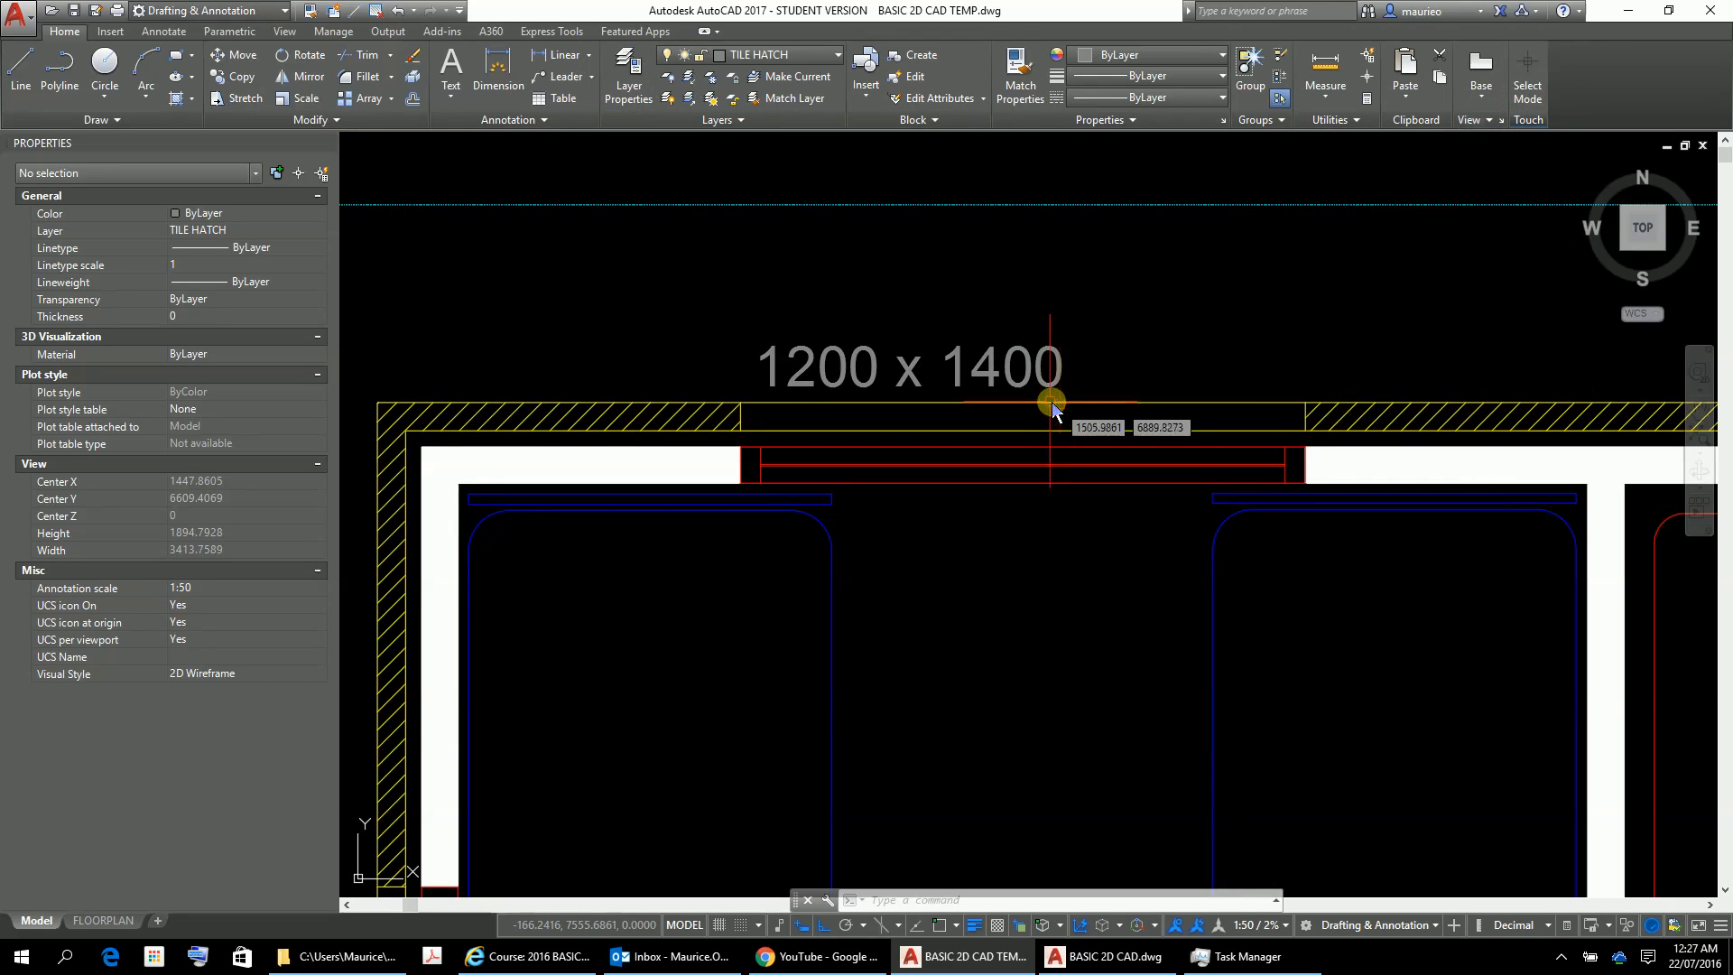
# Make FLOOR PLAN TEXT the current layer
pyautogui.click(837, 56)
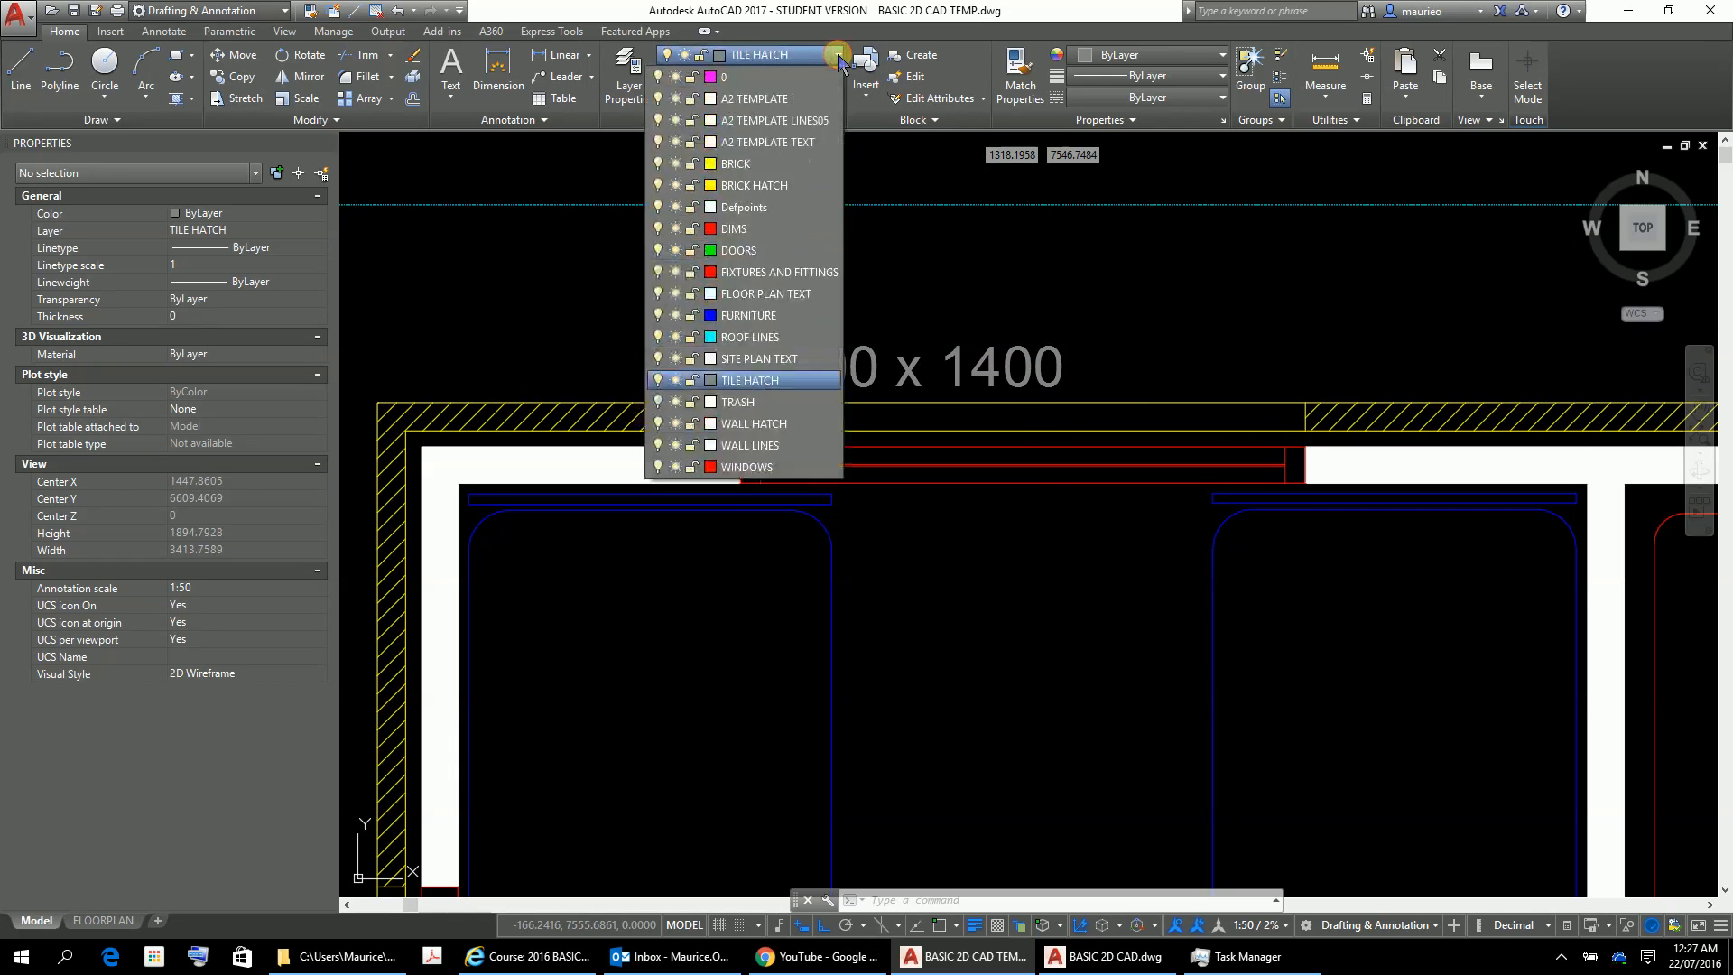
pyautogui.click(738, 300)
pyautogui.click(736, 294)
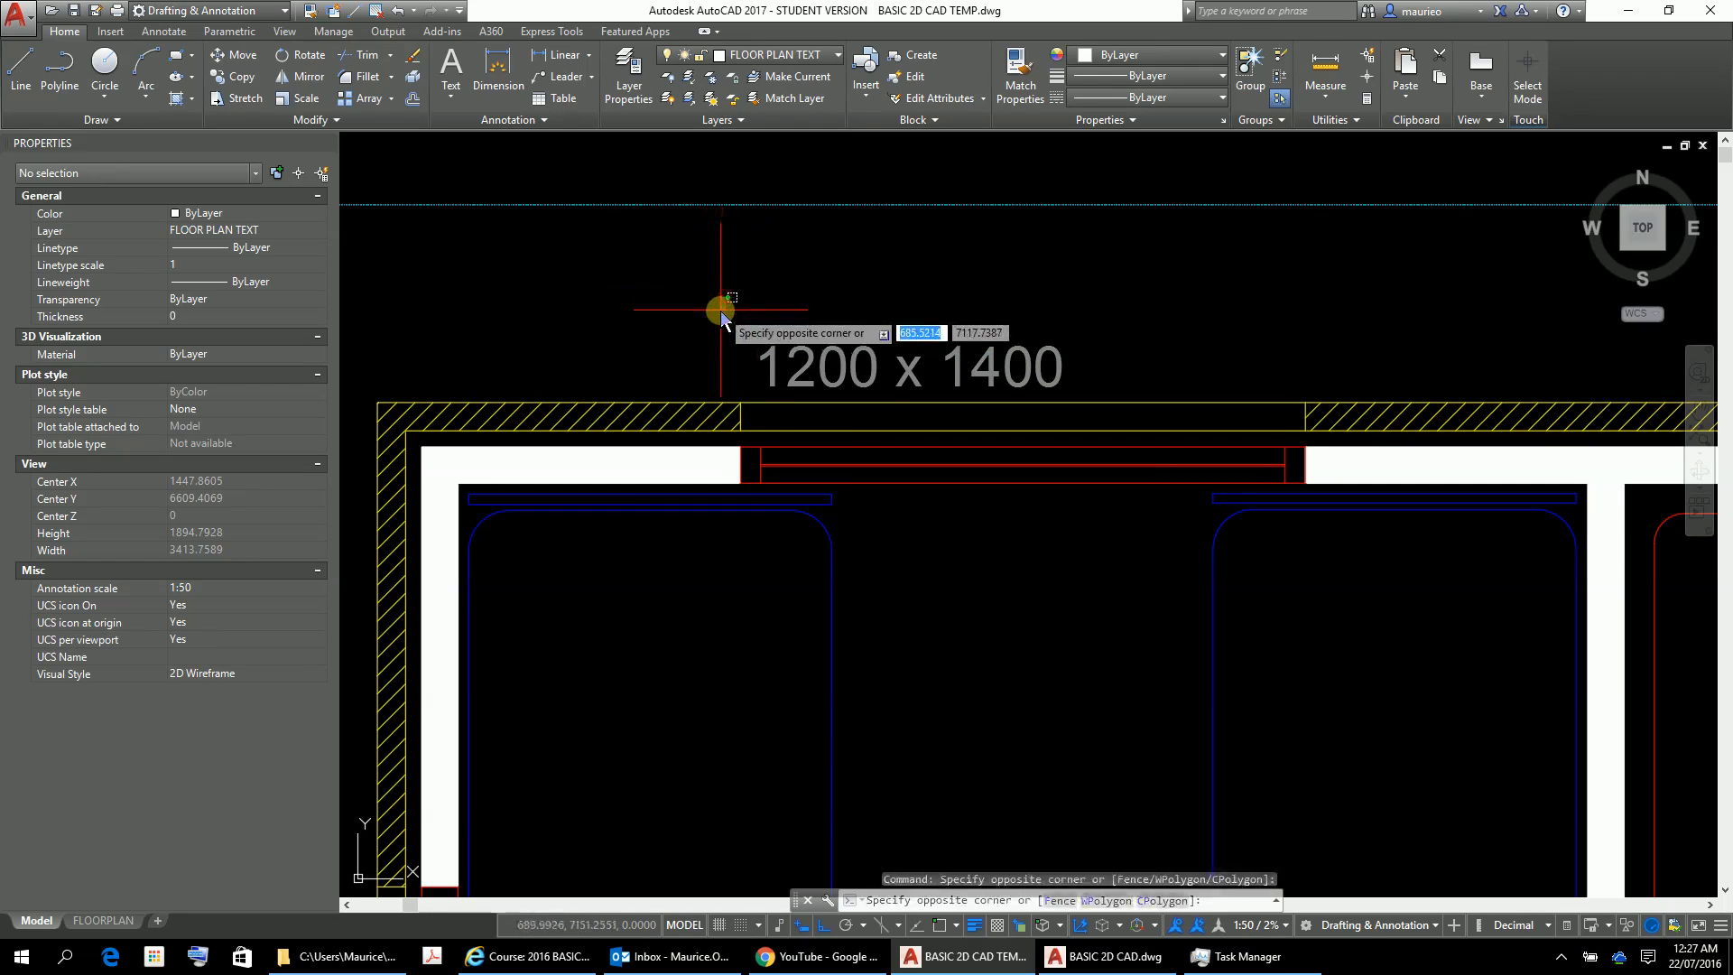
# Change the 1200 x 1400 window size label's layer to FLOOR PLAN TEXT and deselect it
pyautogui.click(797, 382)
pyautogui.click(242, 231)
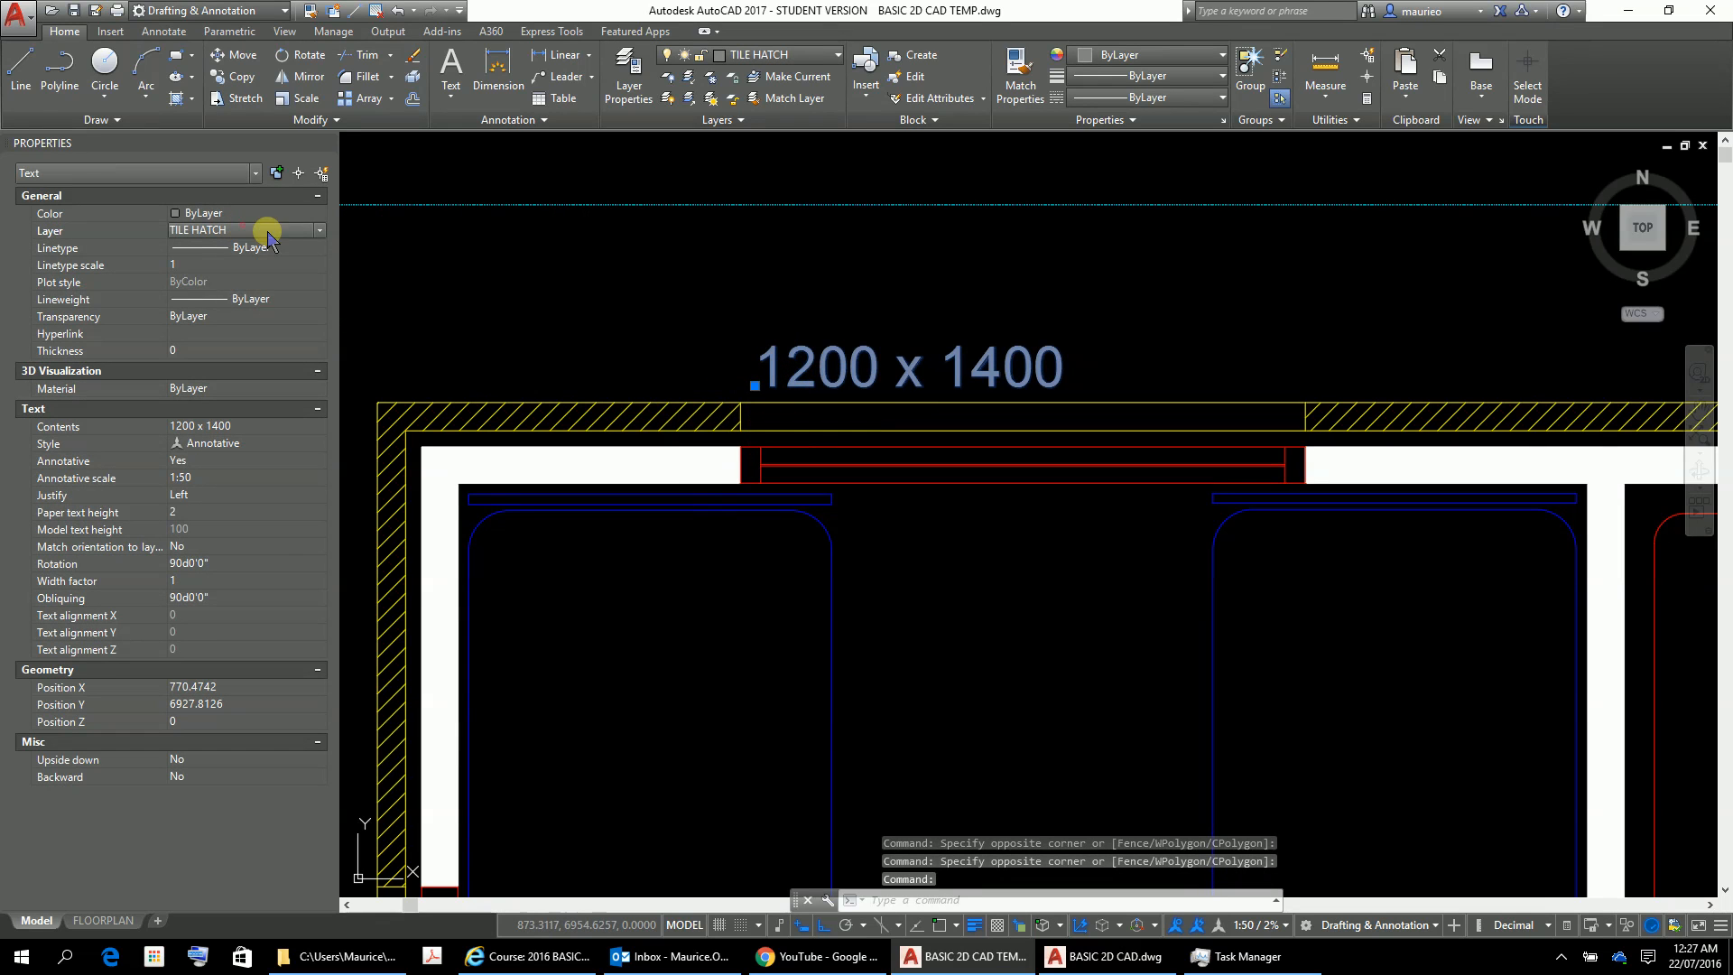
pyautogui.click(320, 230)
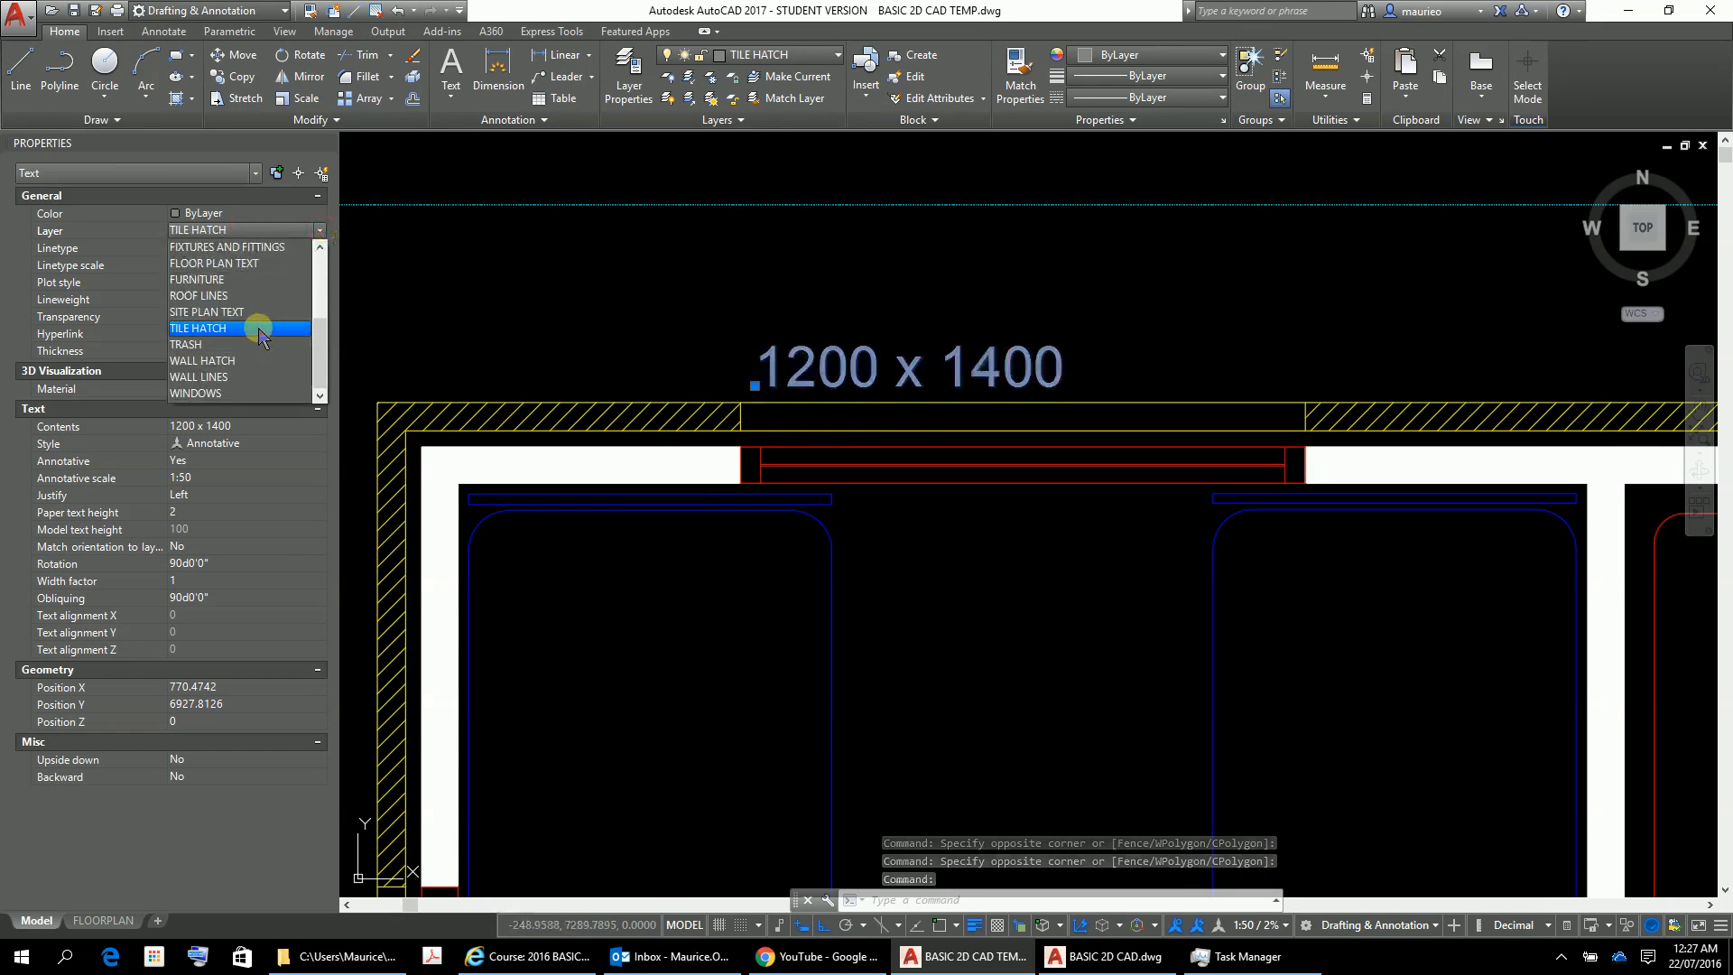
pyautogui.click(246, 262)
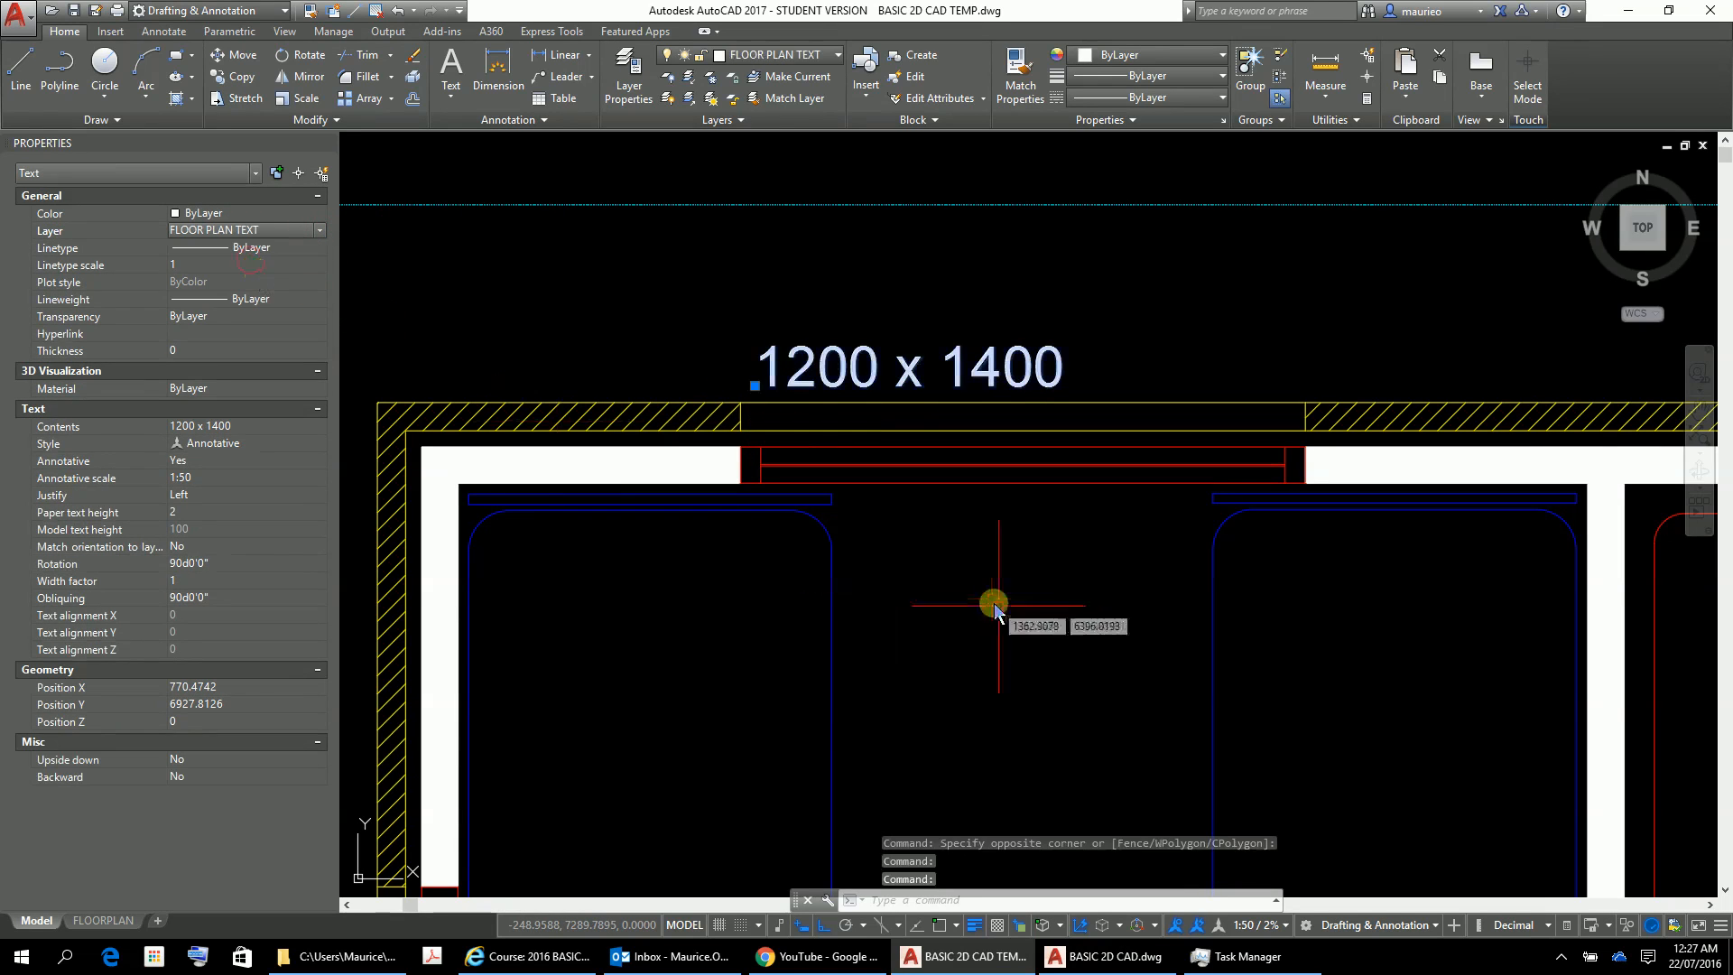
pyautogui.press('Escape')
pyautogui.press('Escape')
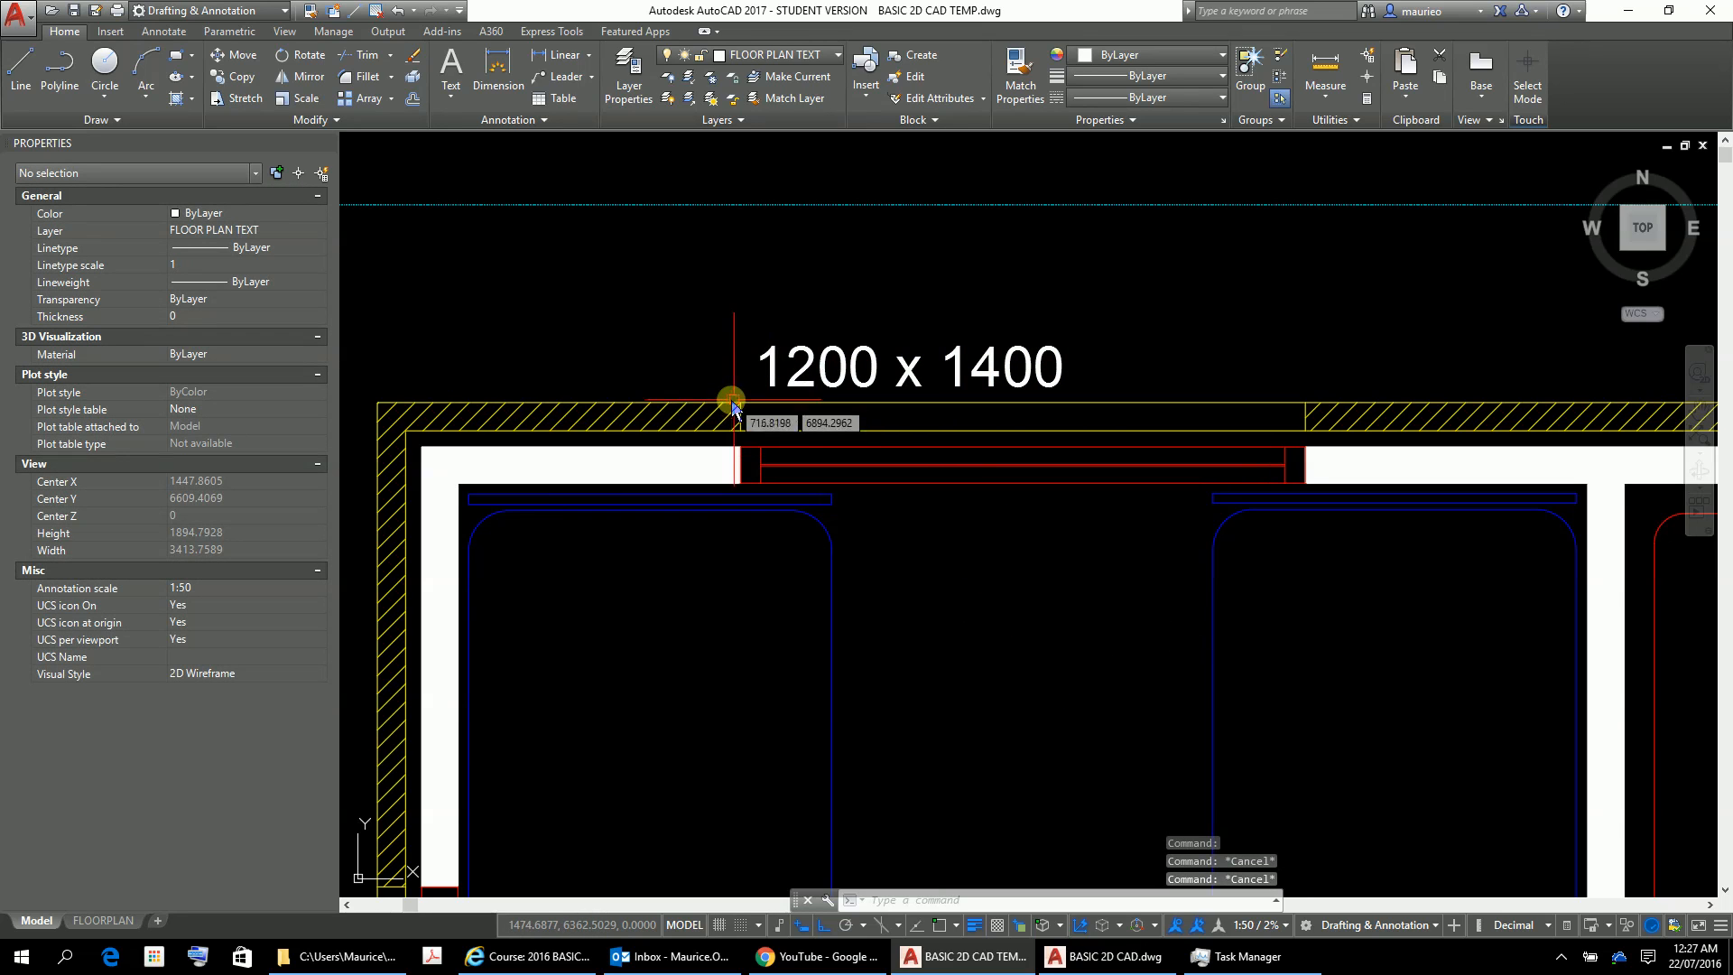
# Move the 1200 x 1400 label horizontally by about 228 mm to center it above the window
pyautogui.click(809, 375)
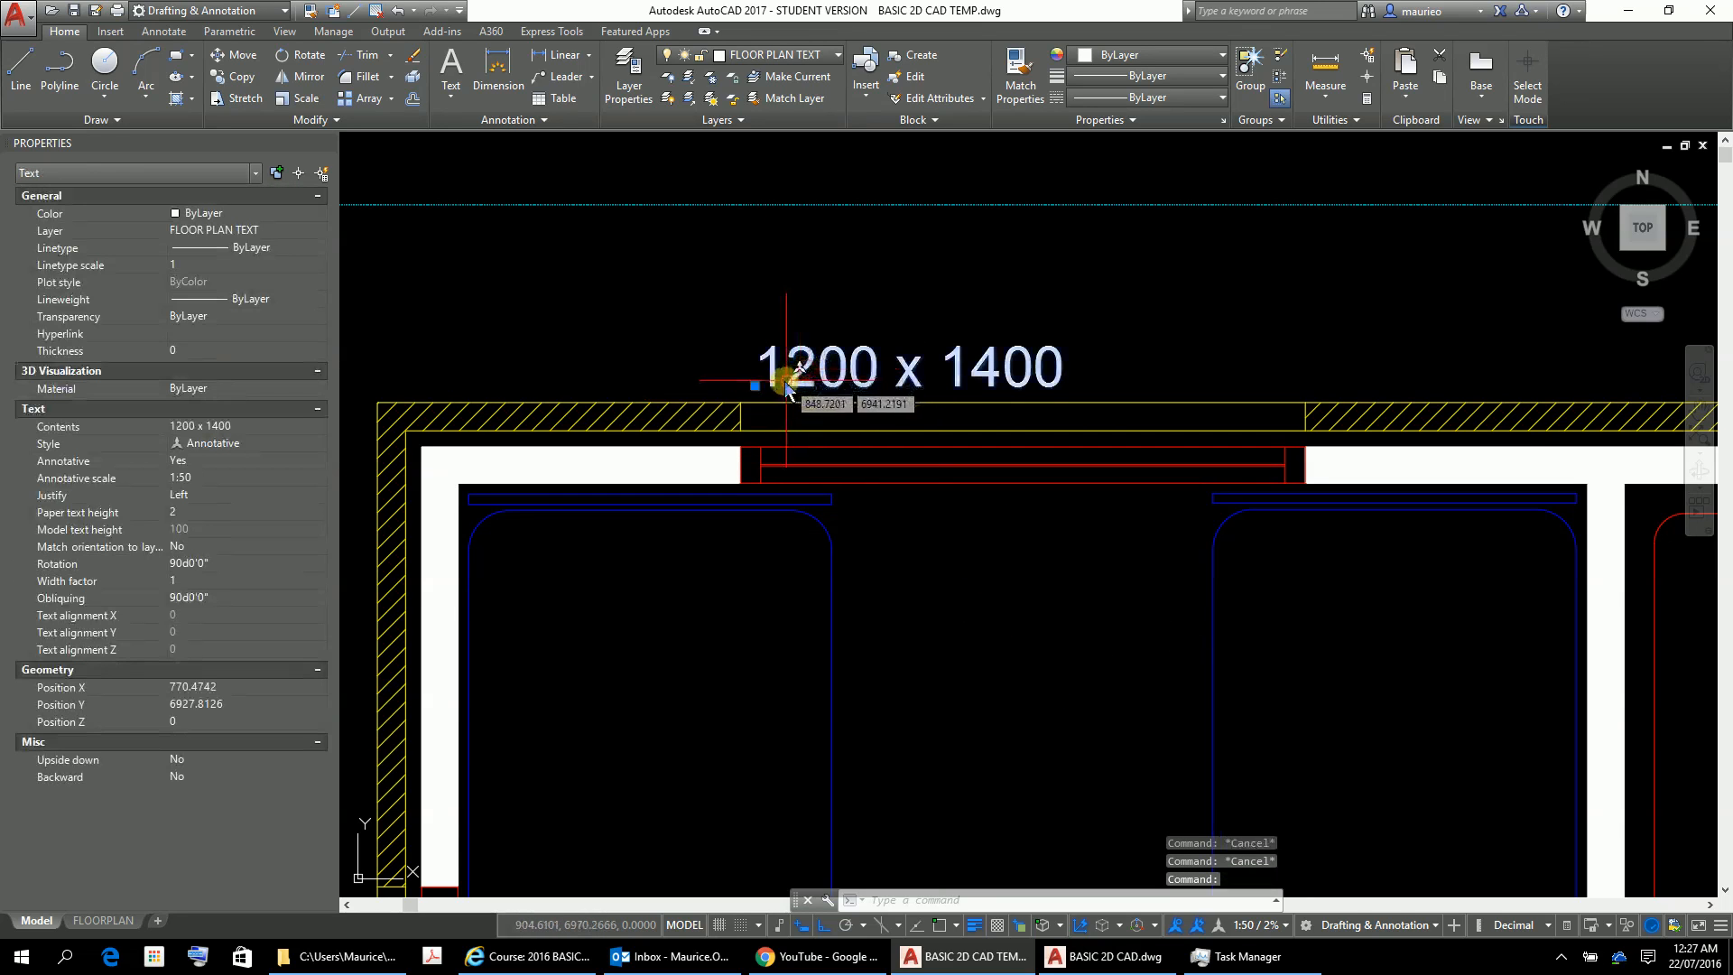
pyautogui.click(755, 385)
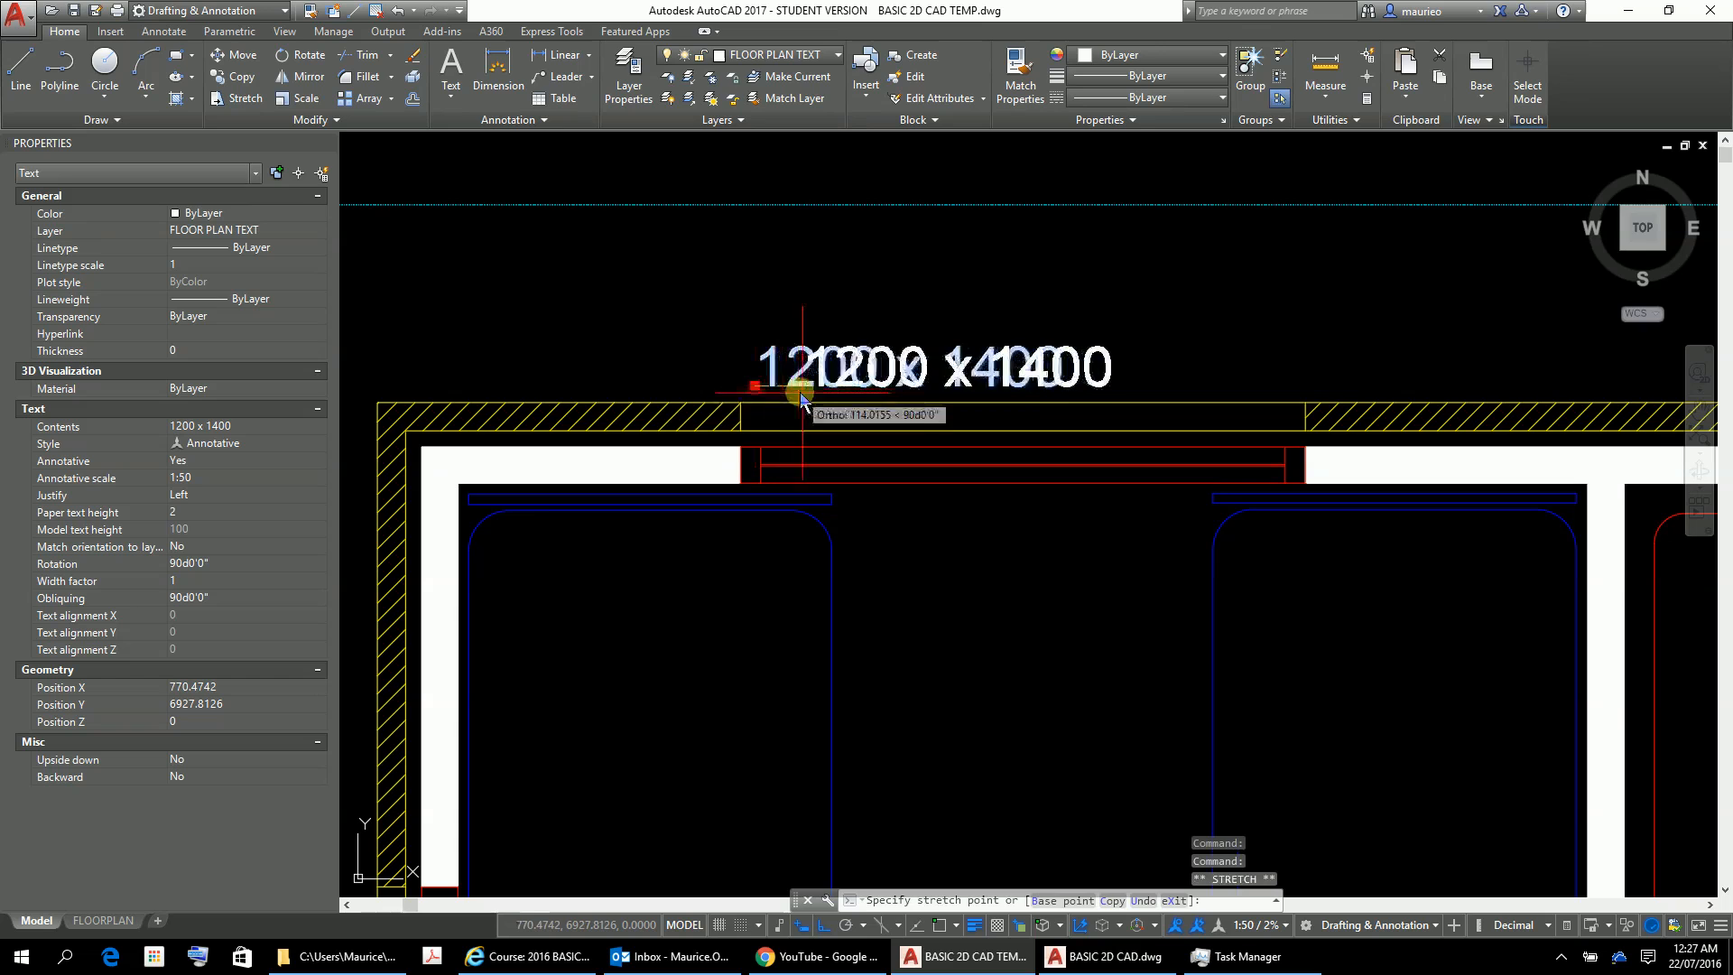
pyautogui.click(847, 387)
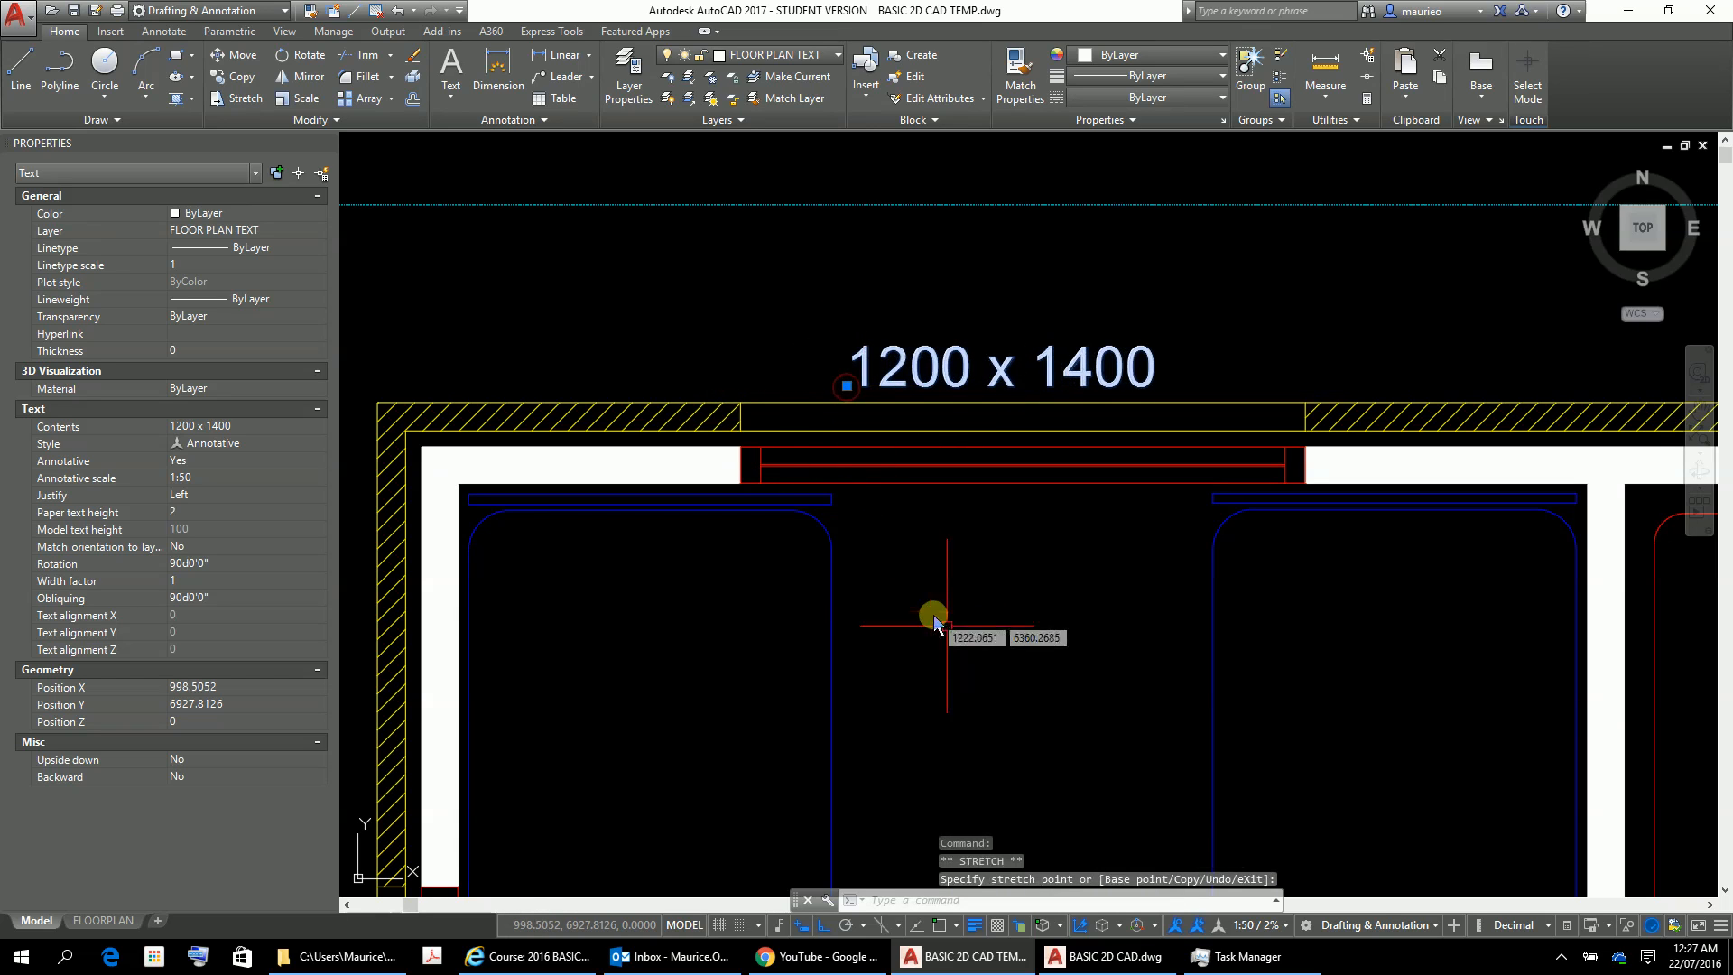
pyautogui.press('Escape')
pyautogui.press('Escape')
pyautogui.press('Escape')
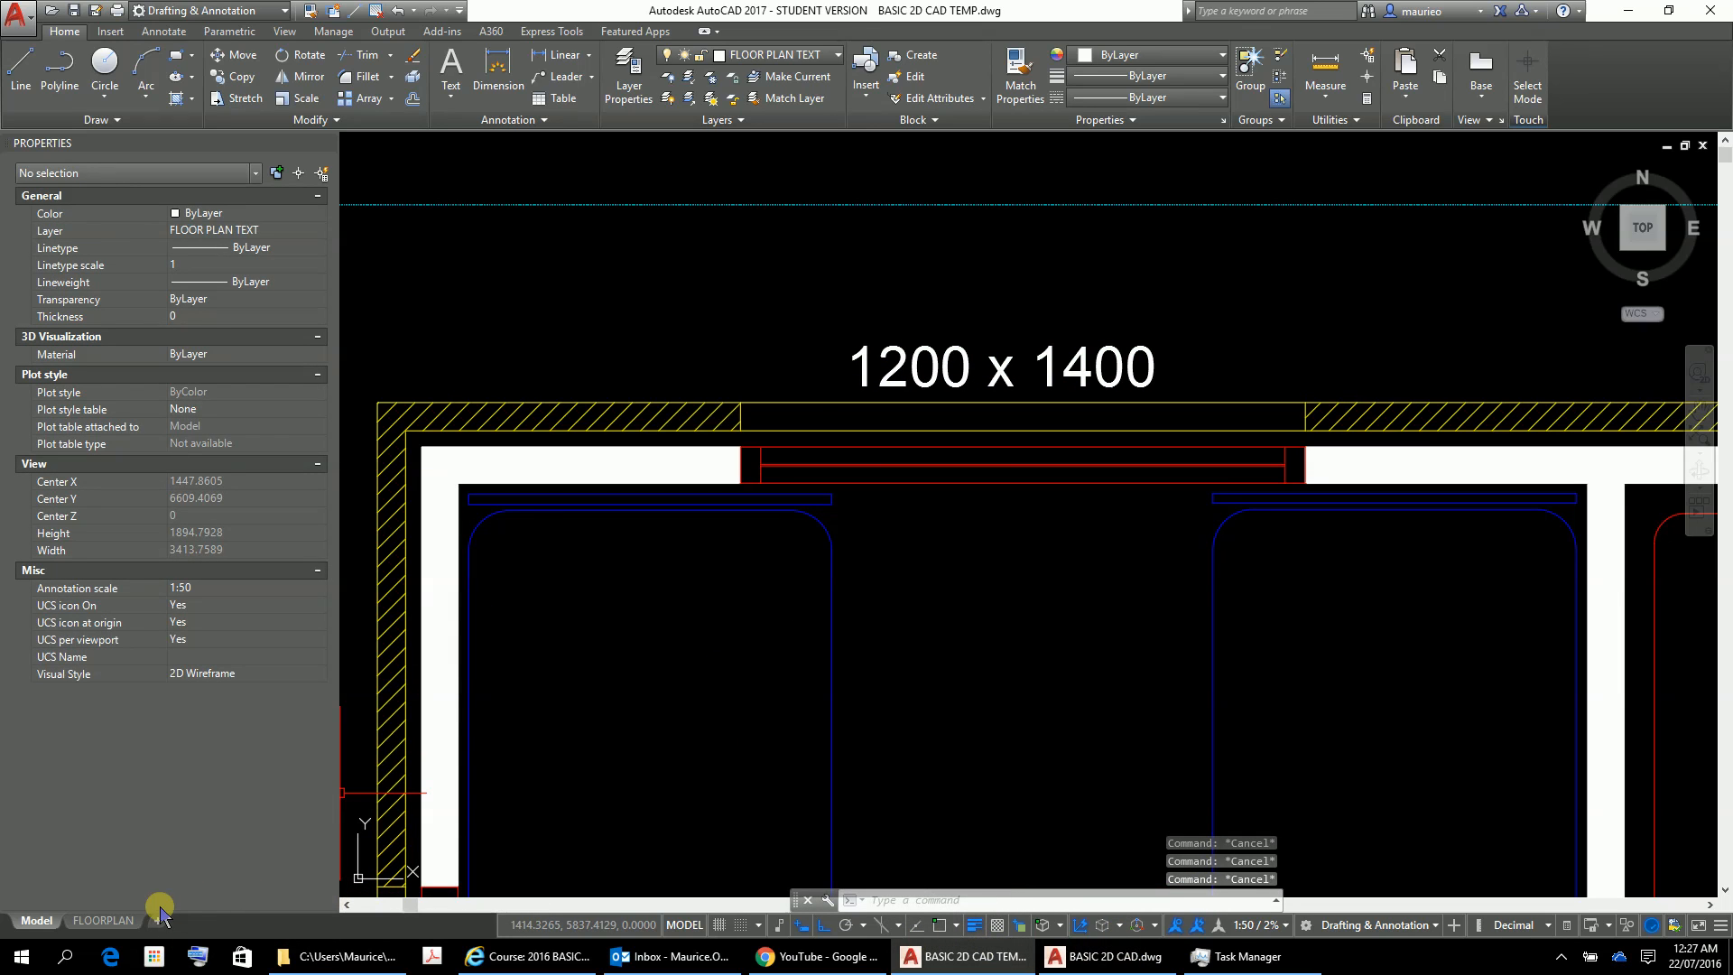
# Open the FLOORPLAN layout and examine the window size label above the bedroom window
pyautogui.click(95, 922)
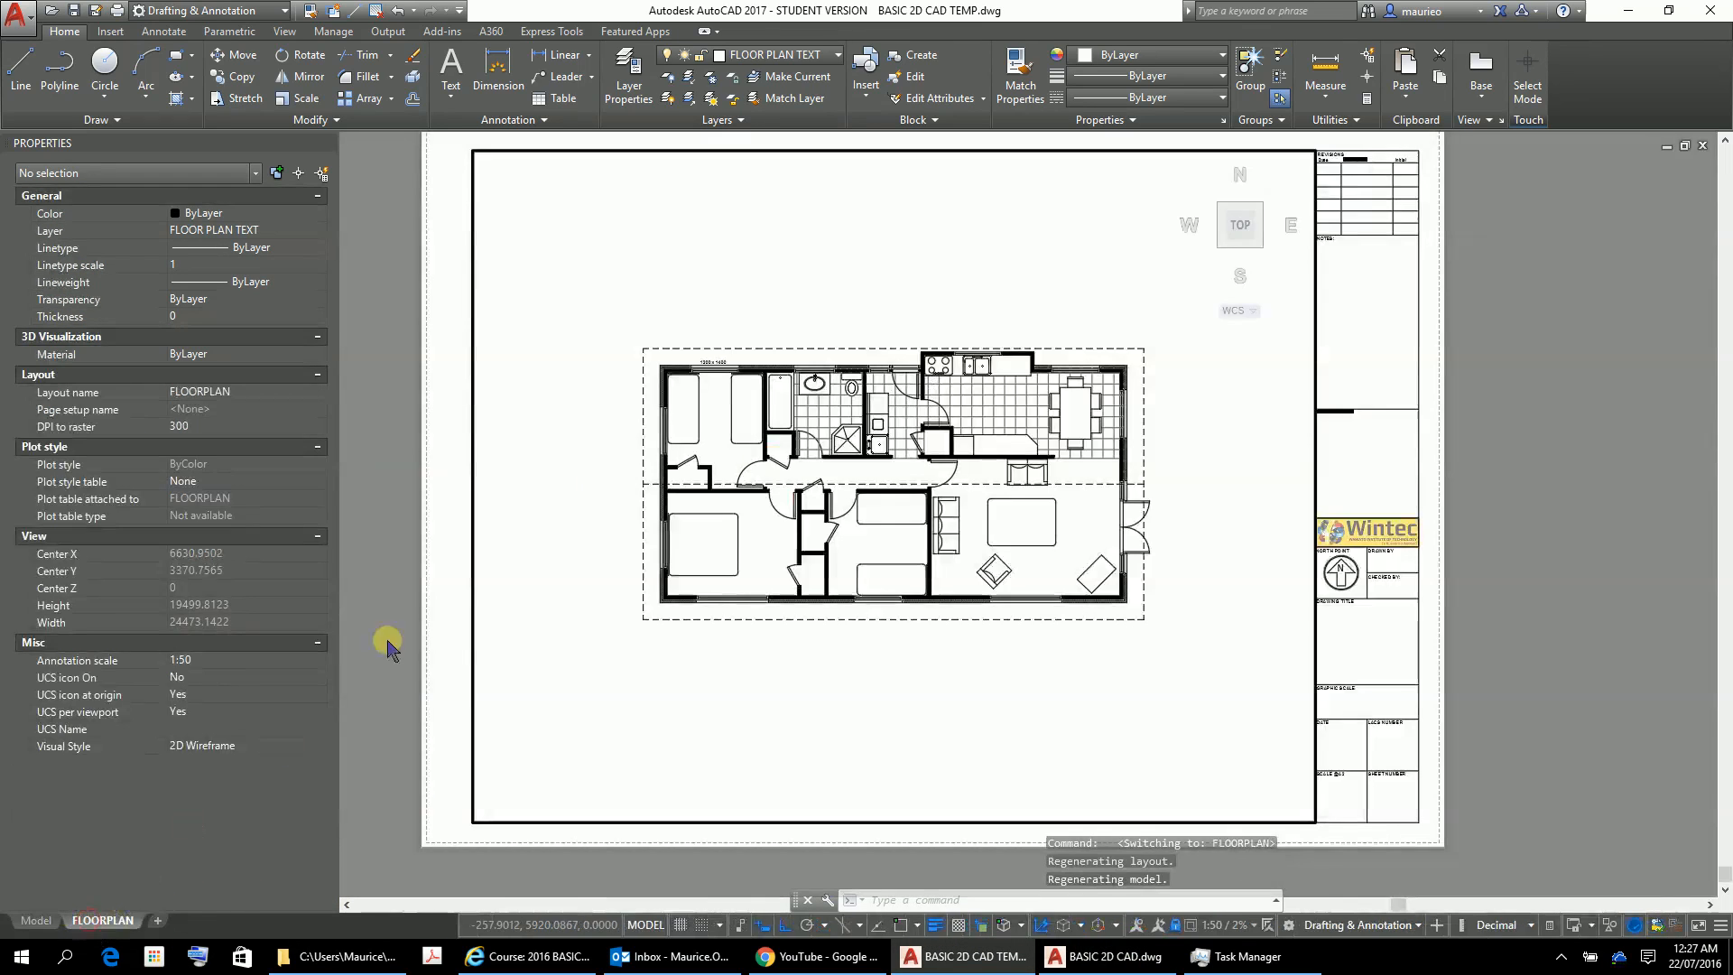
pyautogui.scroll(6, 767, 365)
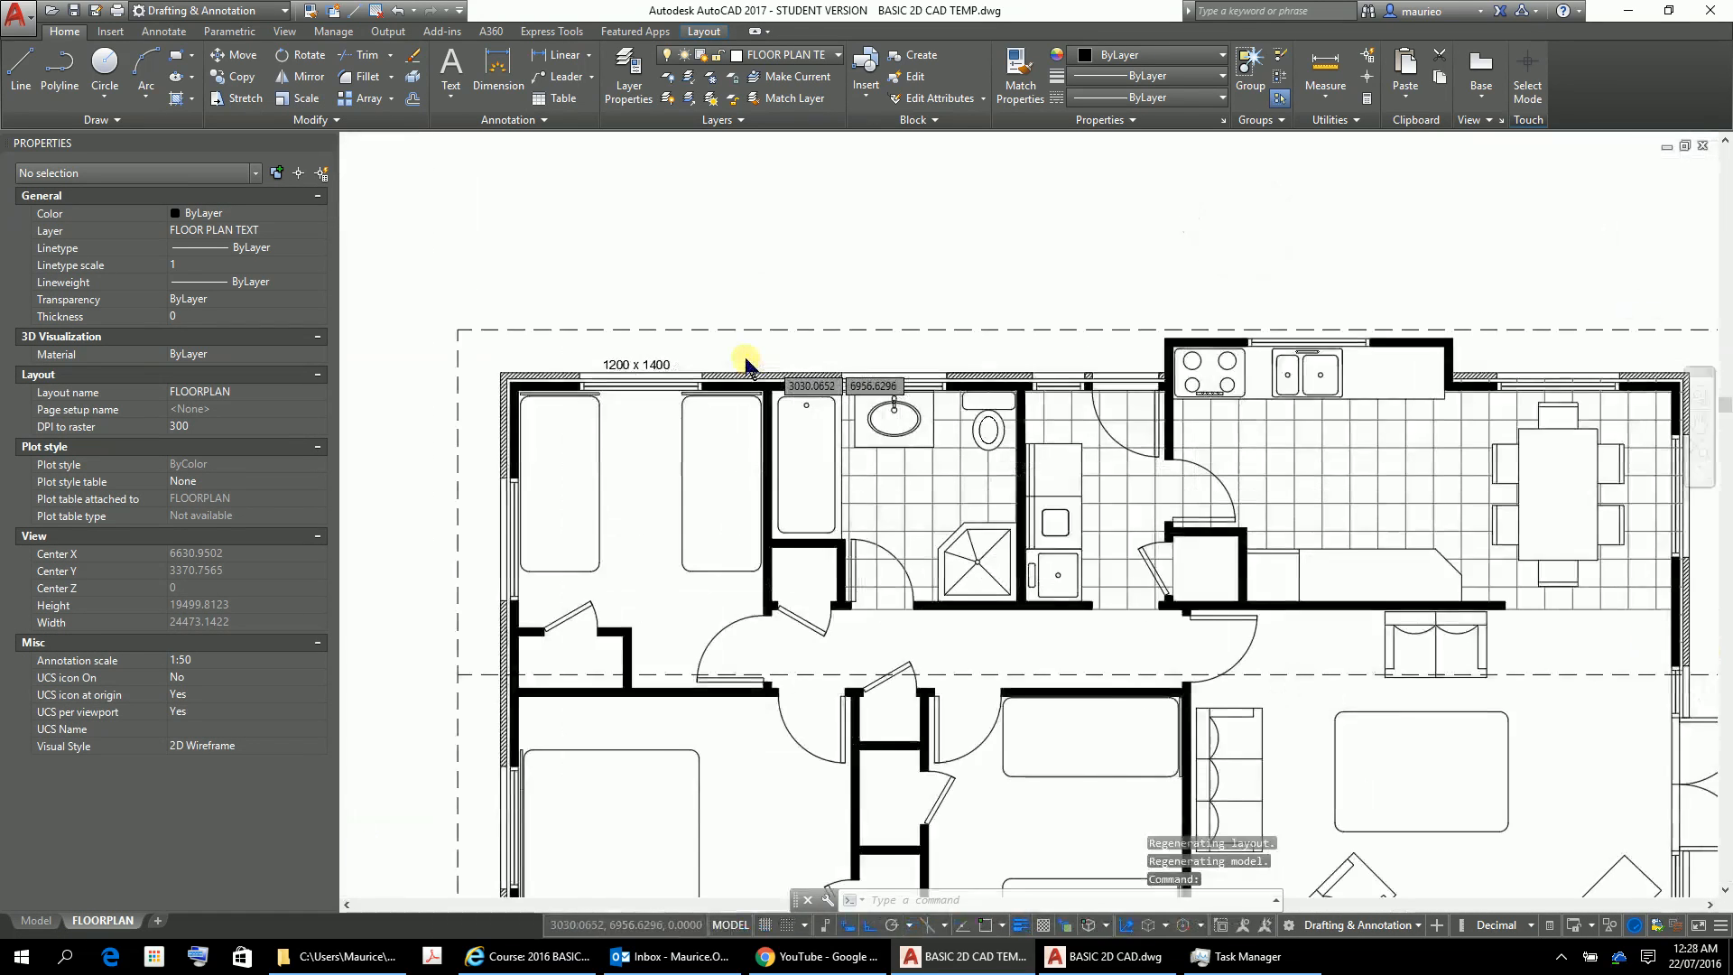
pyautogui.scroll(2, 507, 387)
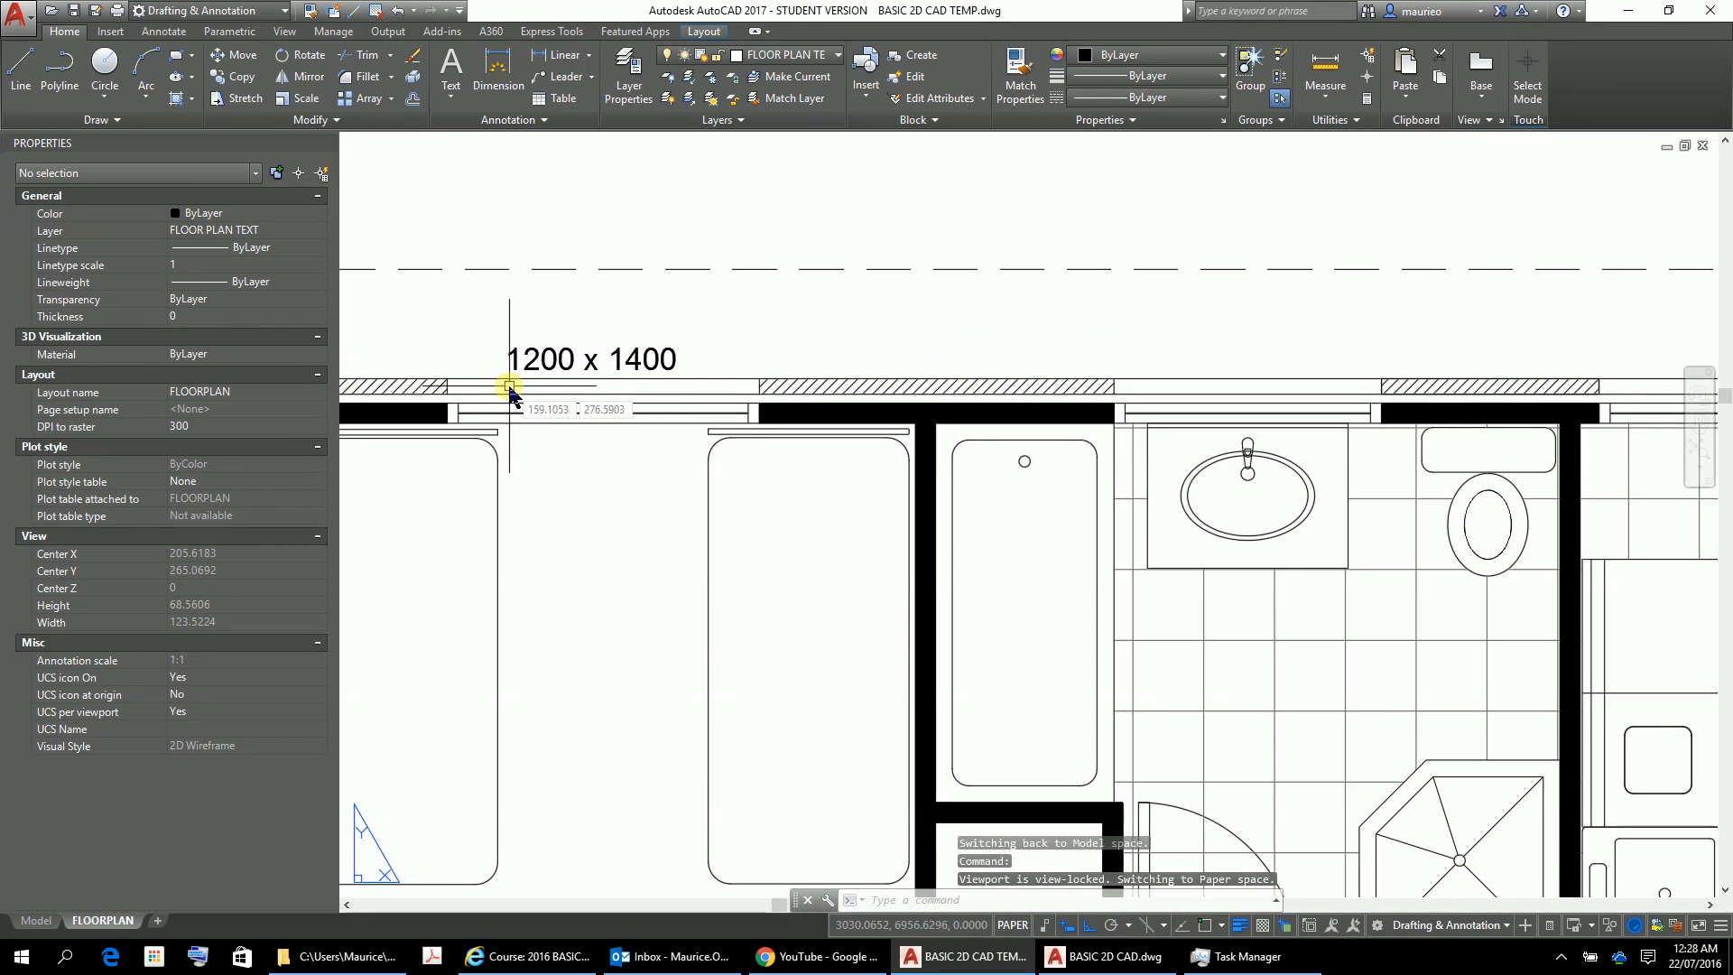
pyautogui.moveTo(507, 387); pyautogui.dragTo(1115, 519, button='middle')
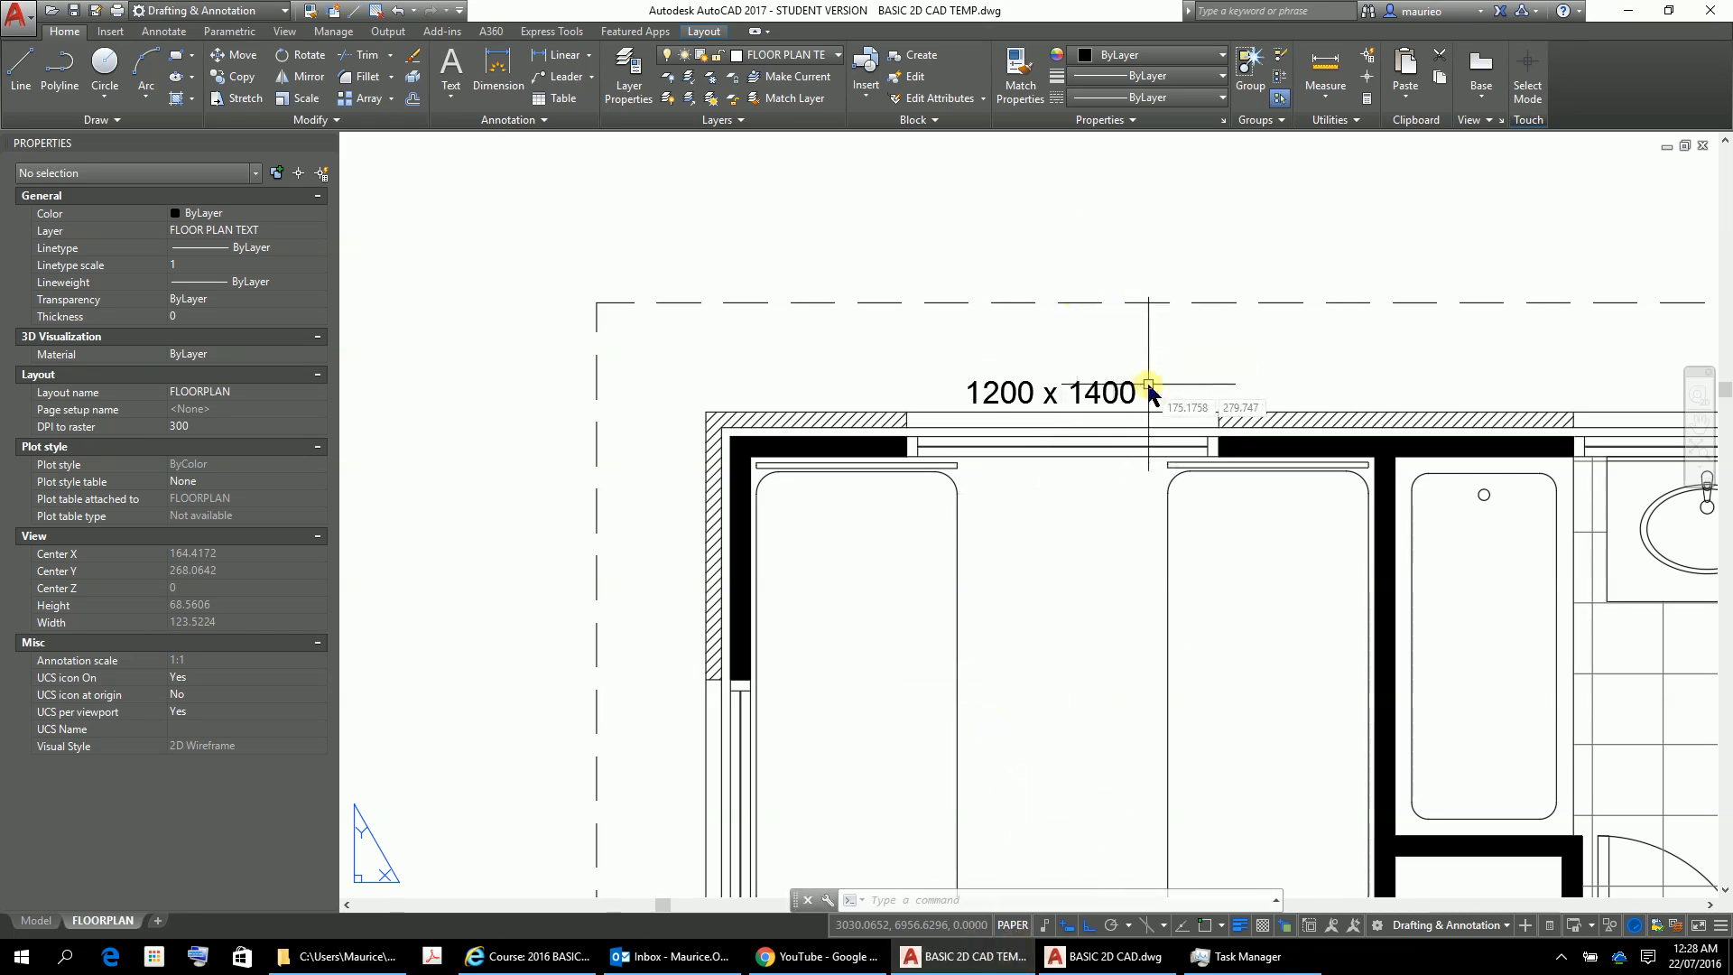
pyautogui.scroll(-5, 1146, 380)
pyautogui.scroll(7, 1147, 383)
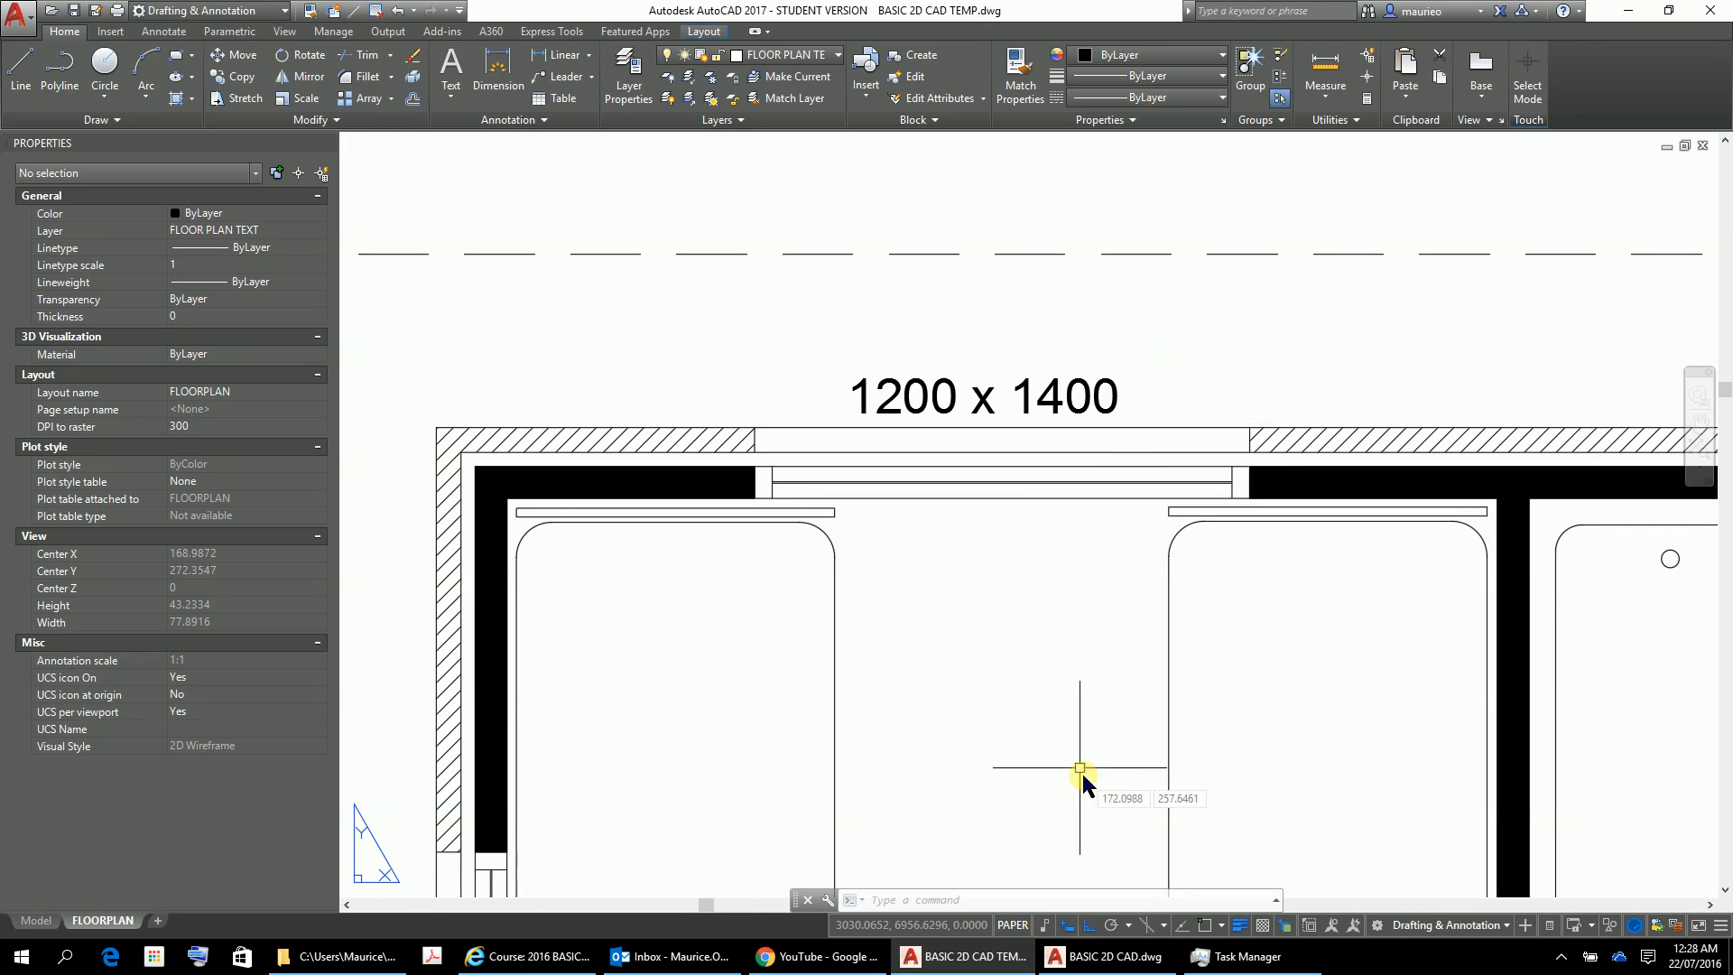
# Enter the viewport's model space, inspect the window size label's text properties, and return to paper space
pyautogui.click(1025, 925)
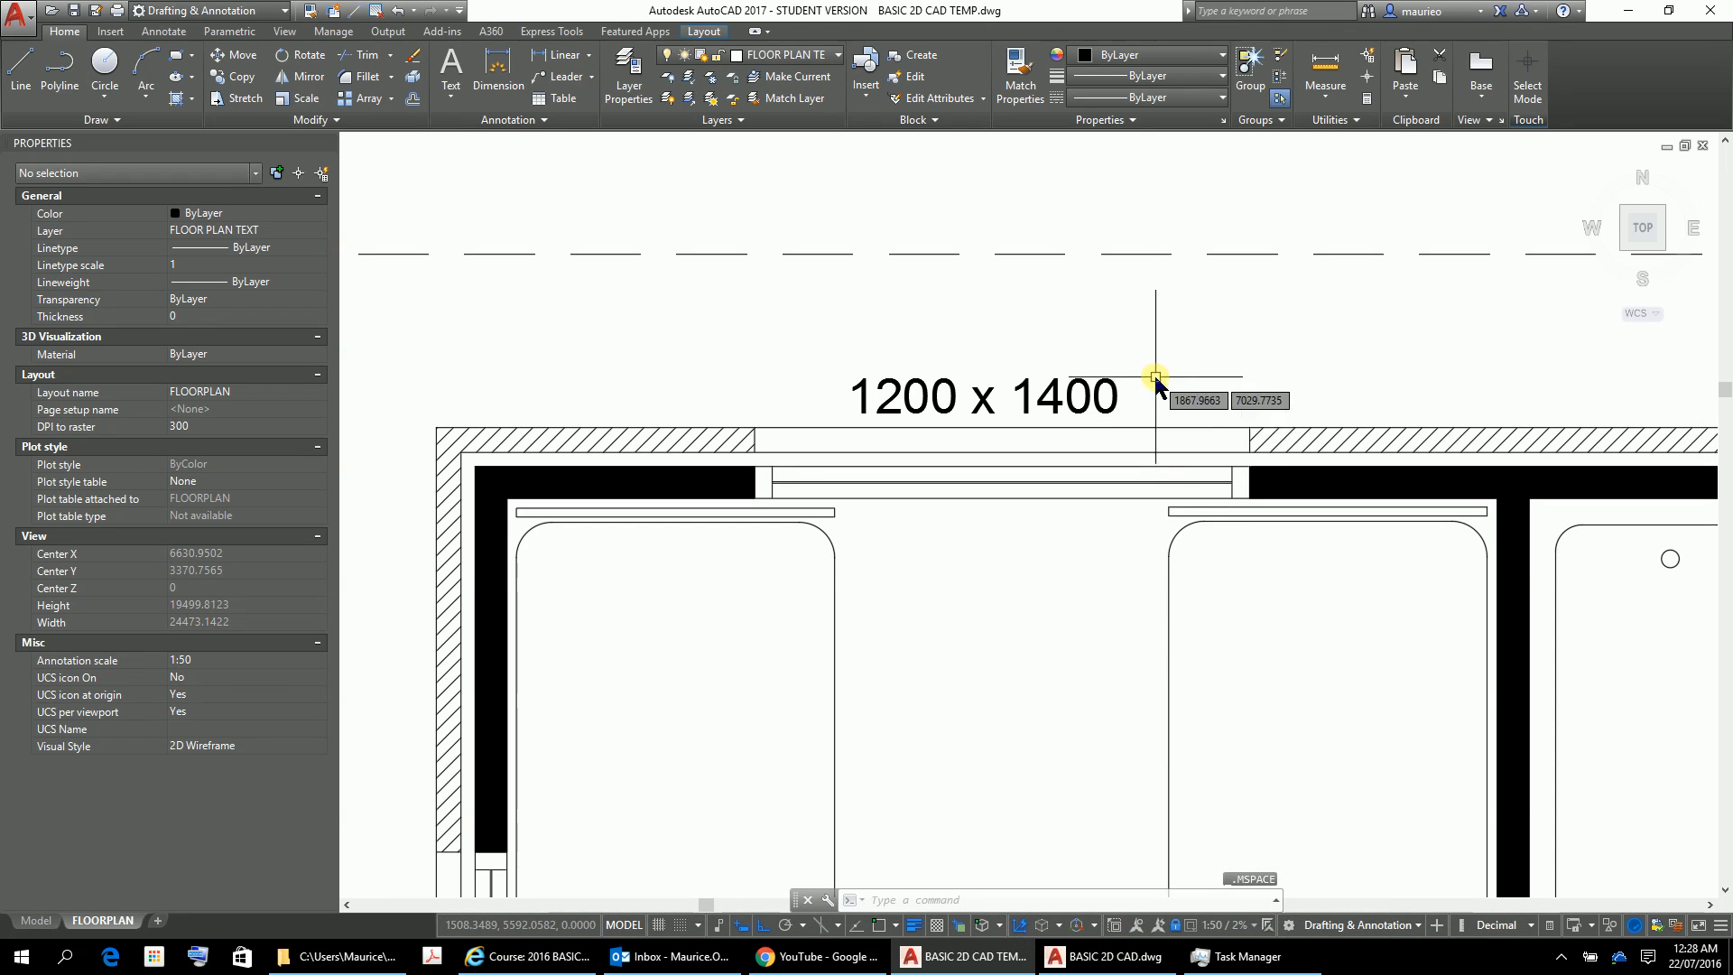
pyautogui.click(1121, 398)
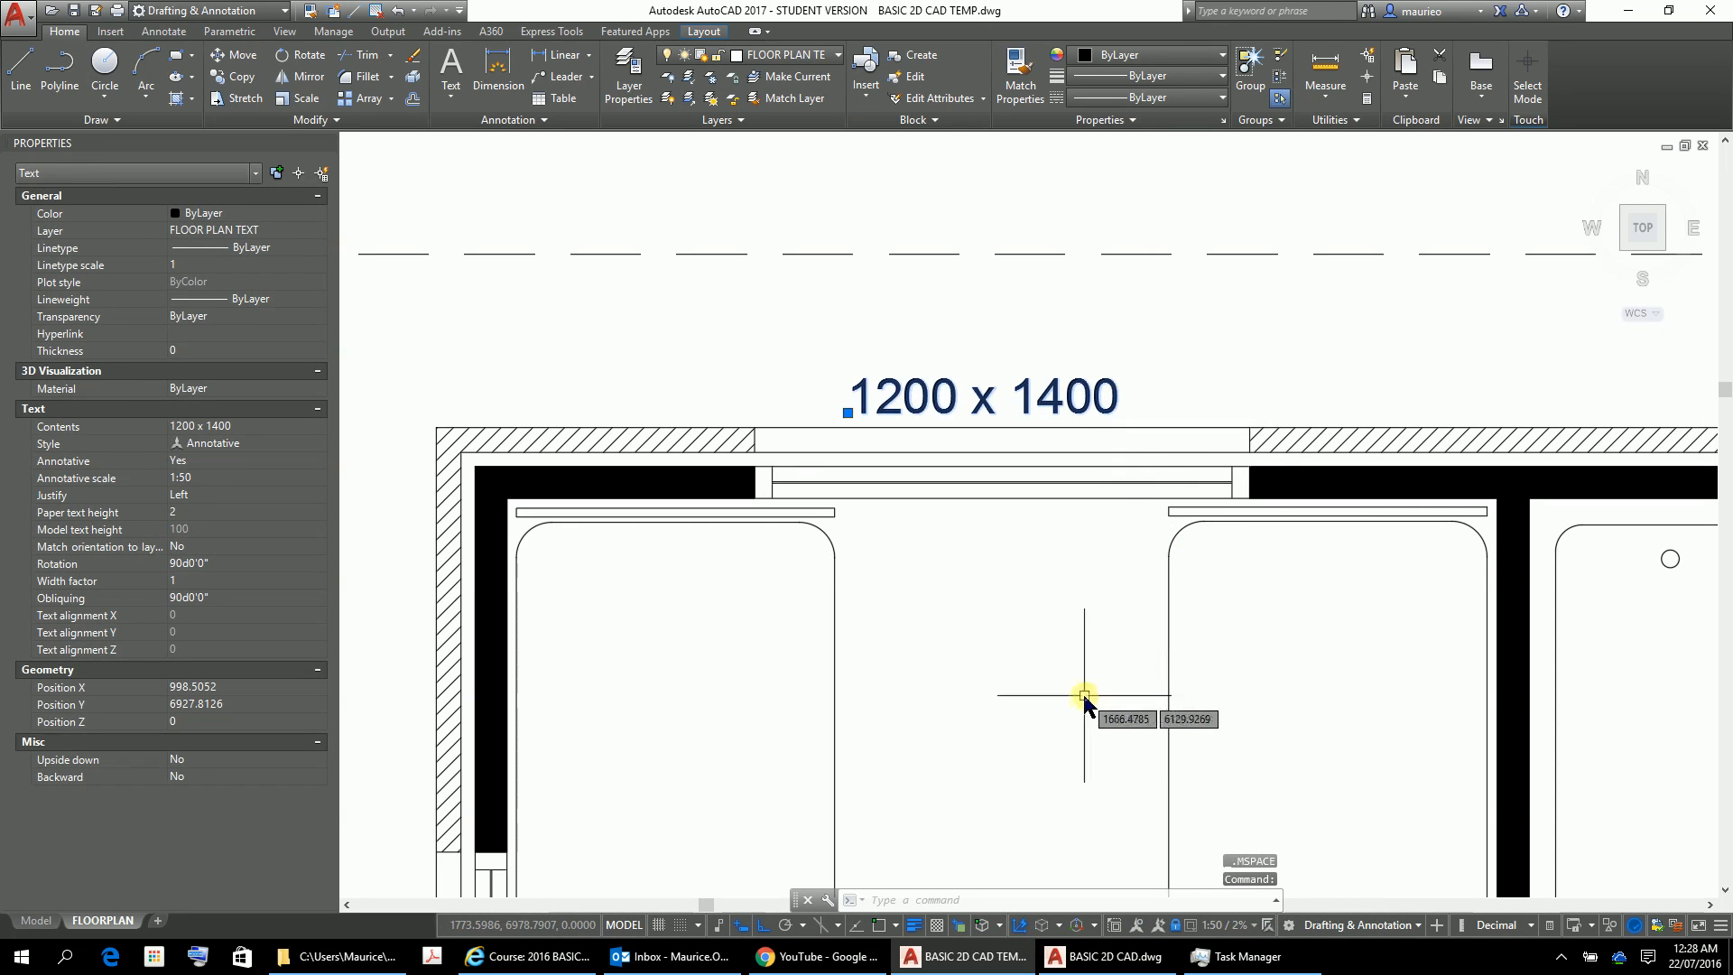
pyautogui.press('Escape')
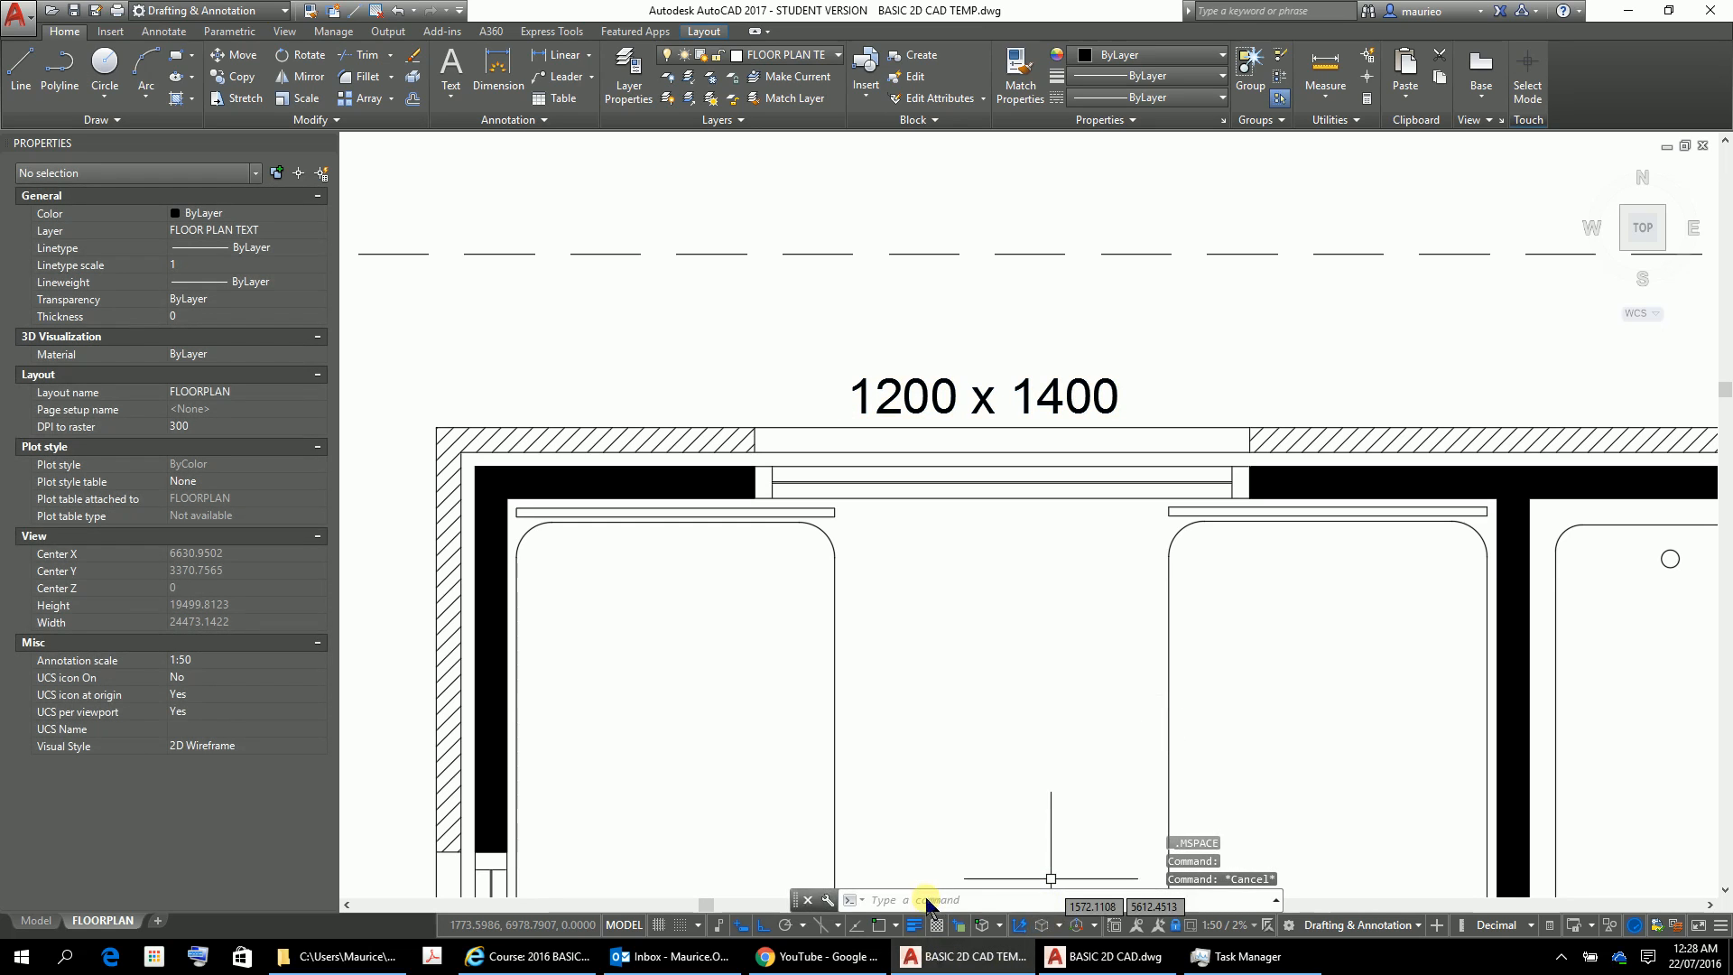
pyautogui.click(632, 925)
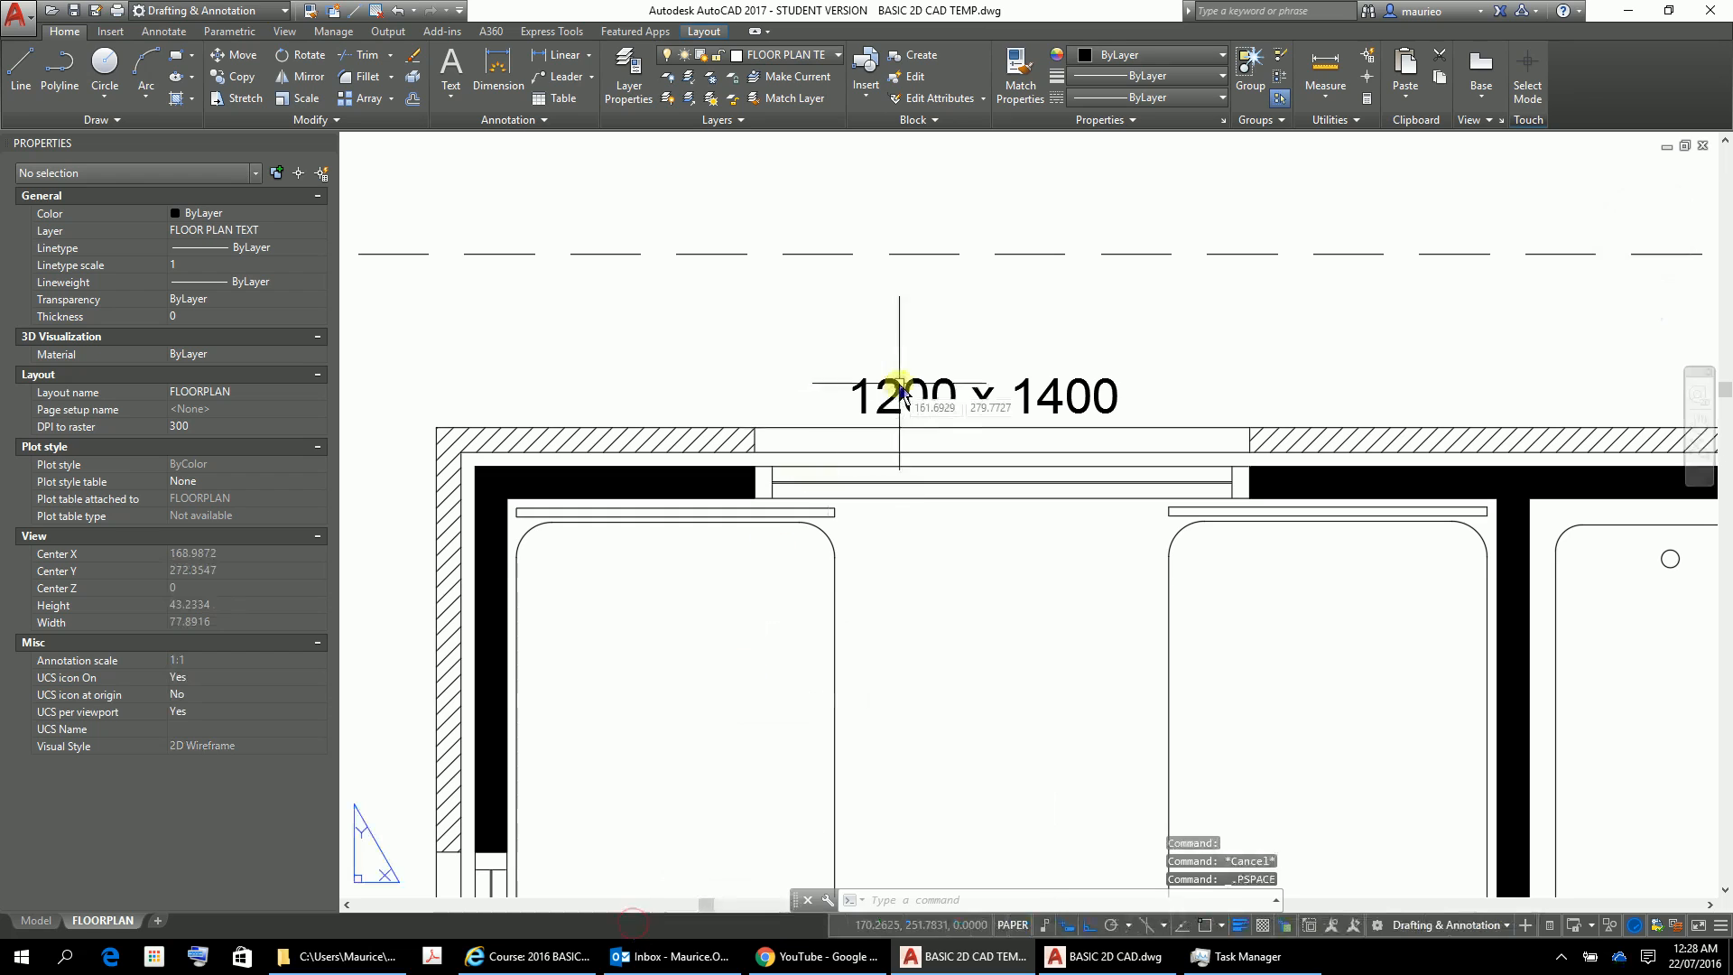
pyautogui.click(1141, 381)
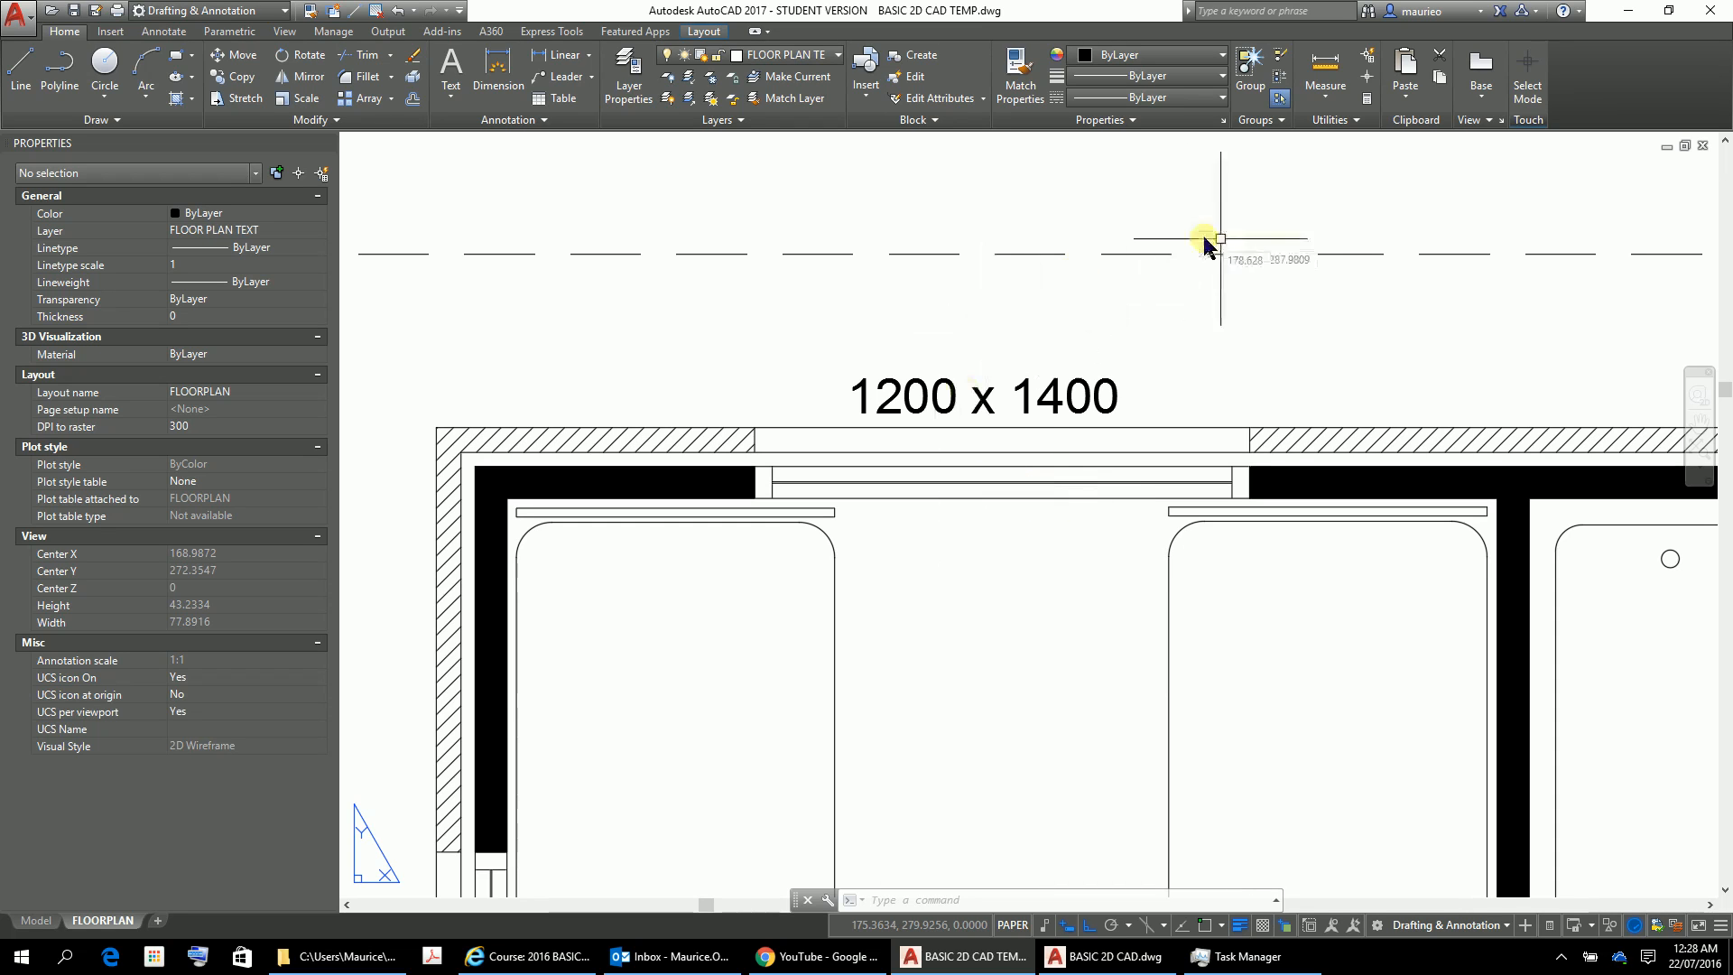
# Draw a check circle with a radius of about 1 mm beside the window size label in paper space
pyautogui.scroll(2, 1153, 341)
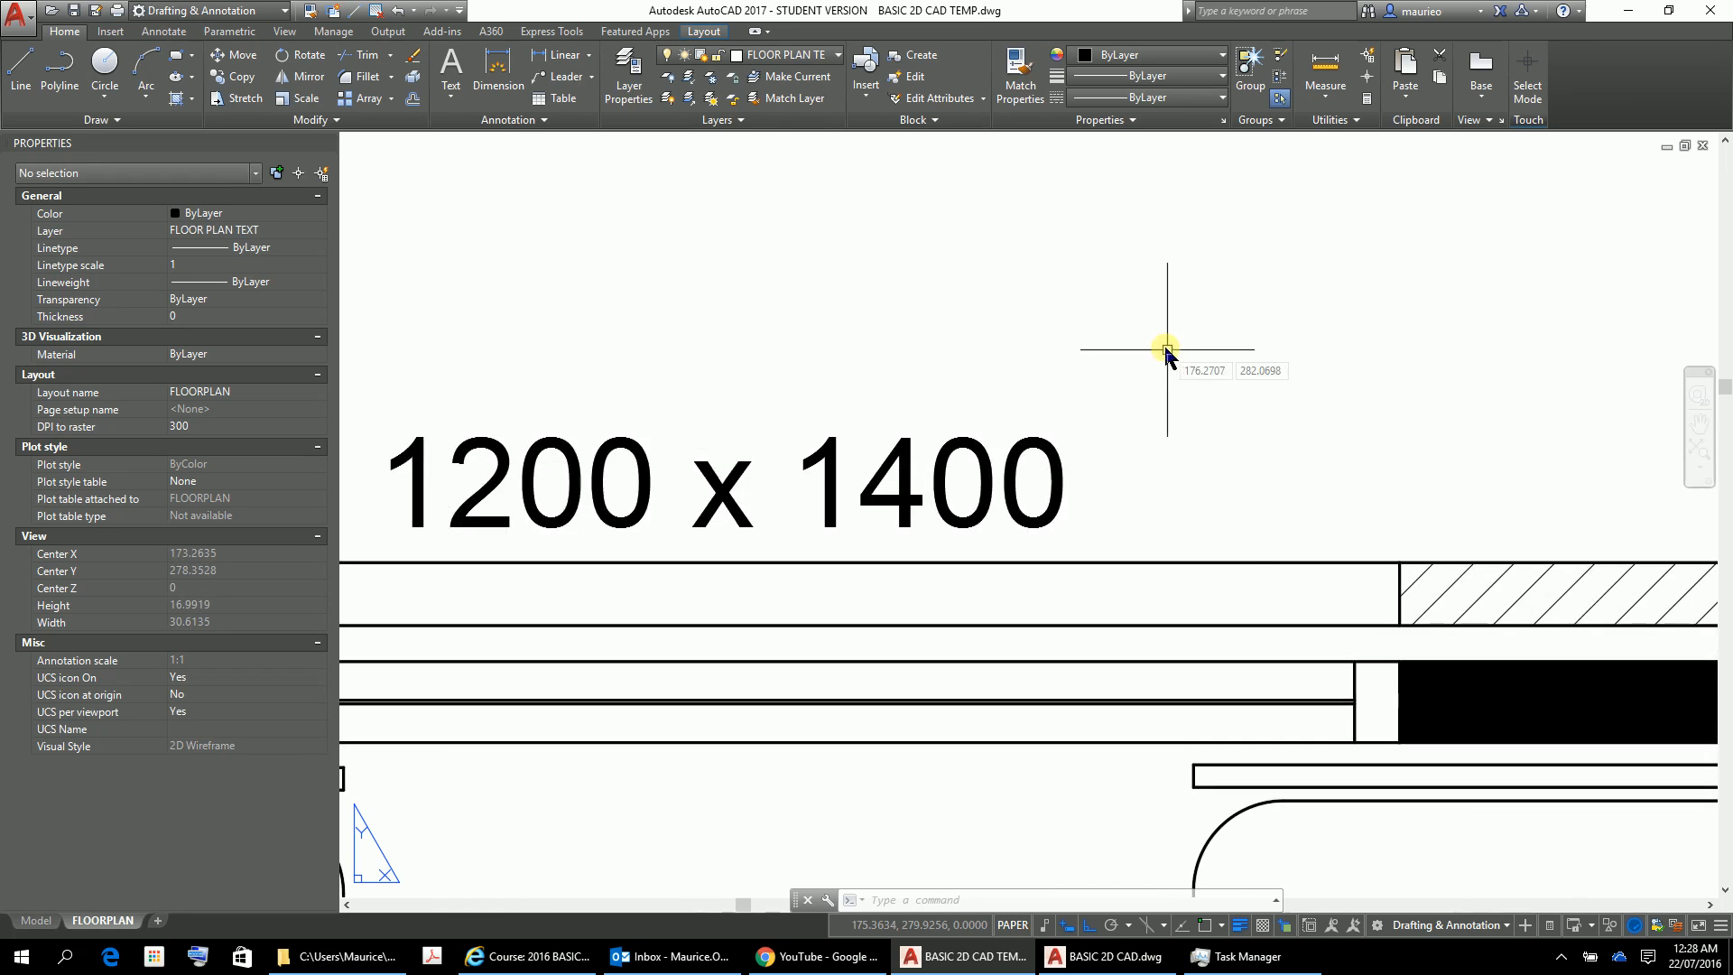
pyautogui.scroll(-1, 1173, 399)
pyautogui.moveTo(1237, 503); pyautogui.dragTo(1258, 395, button='middle')
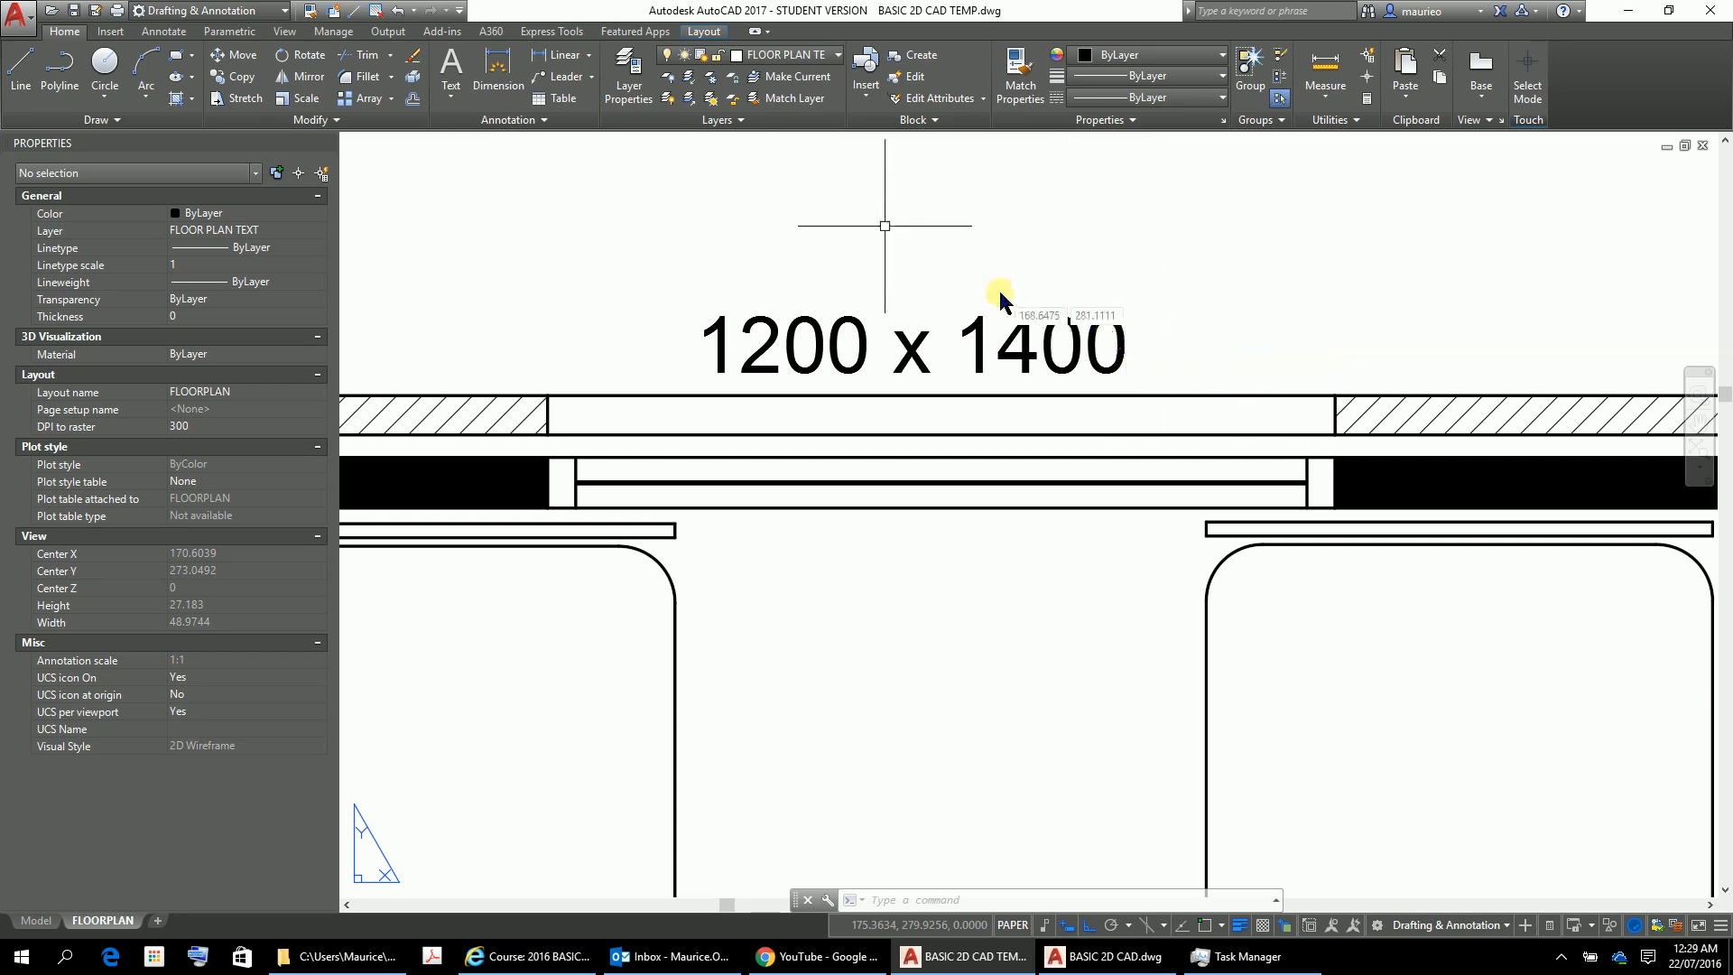
pyautogui.click(104, 64)
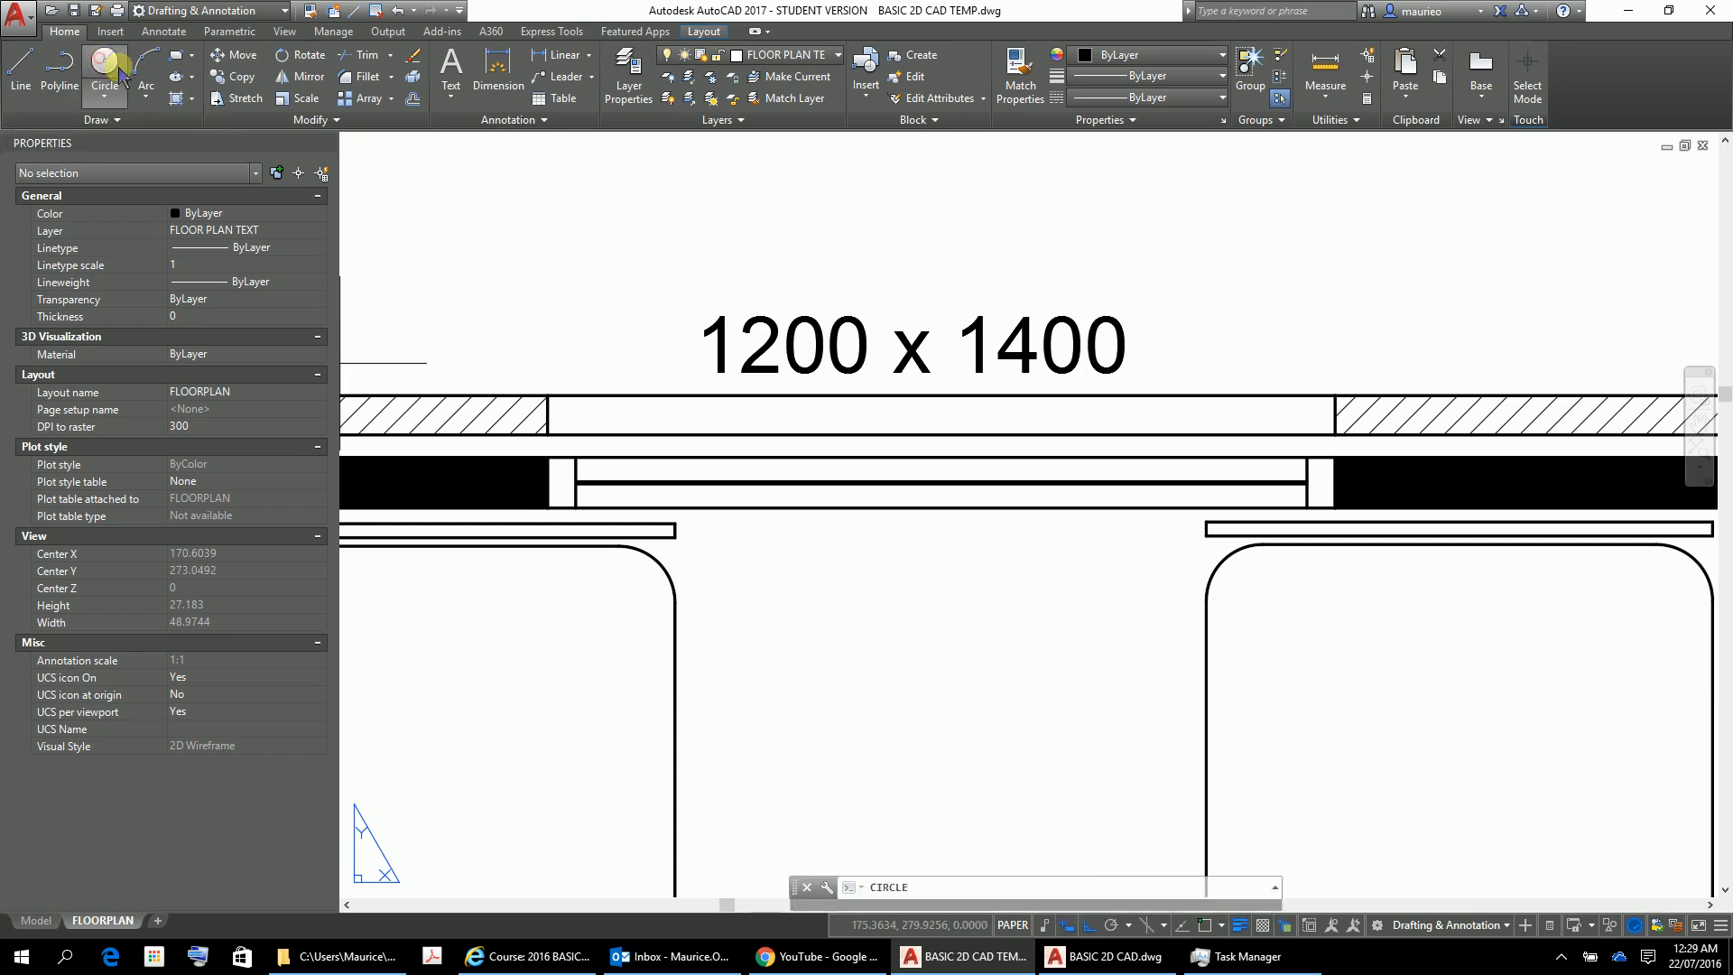
pyautogui.click(1167, 343)
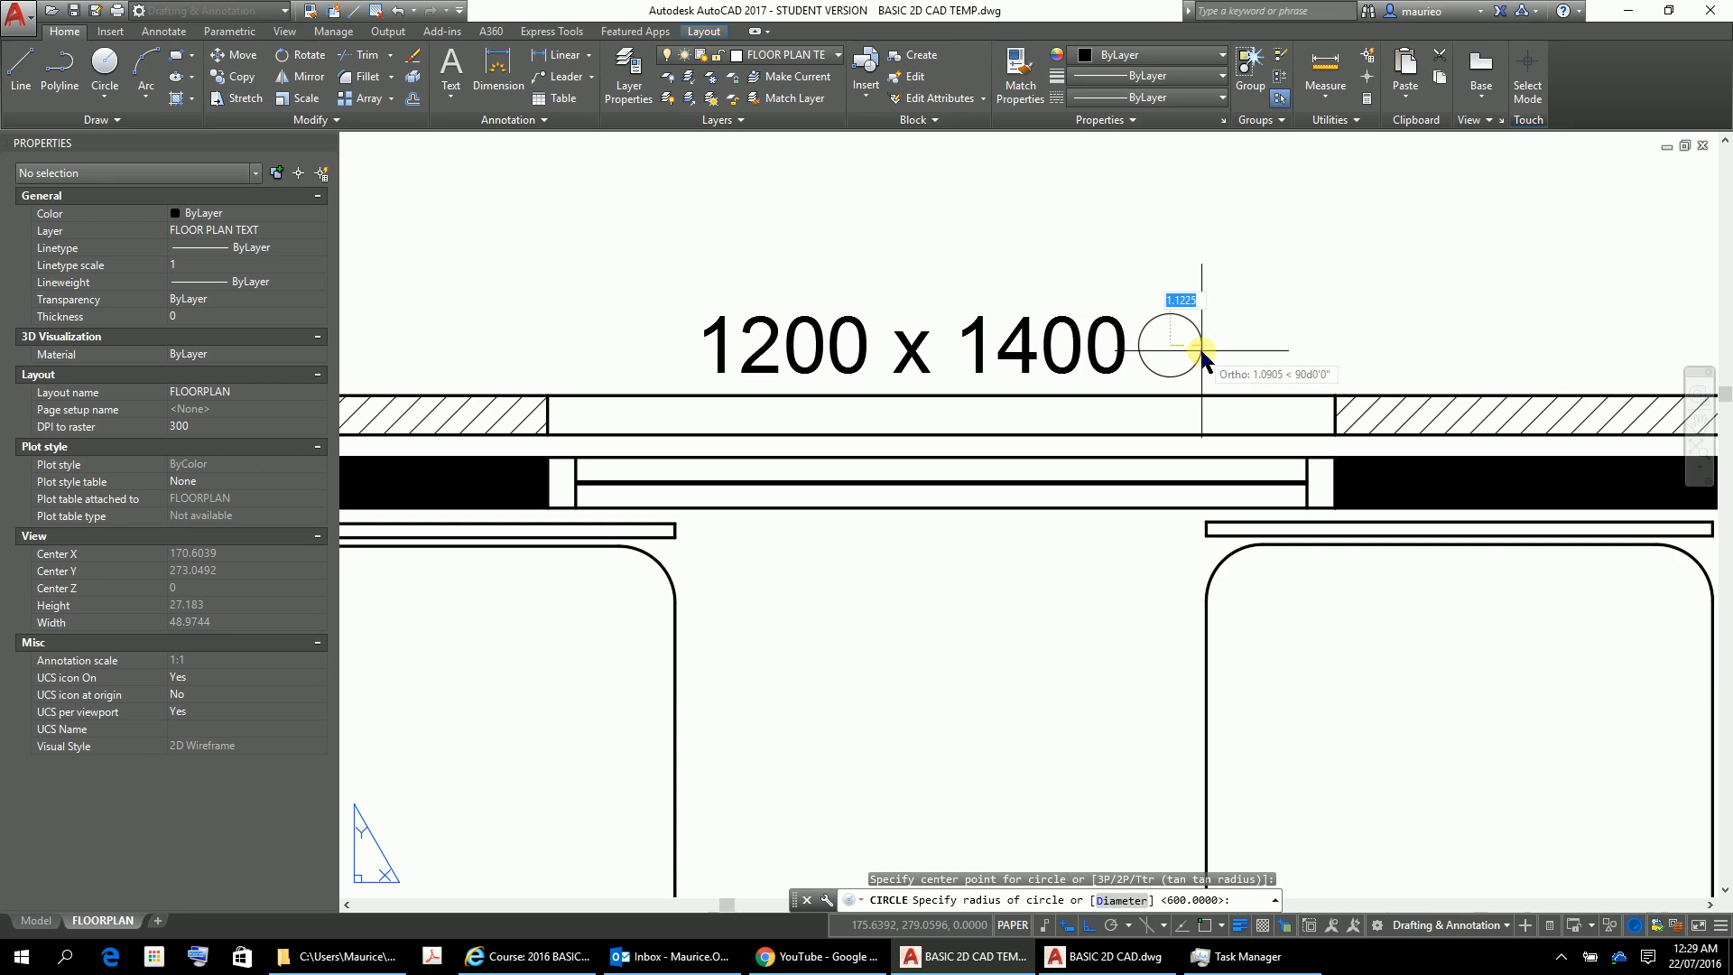
pyautogui.click(1196, 350)
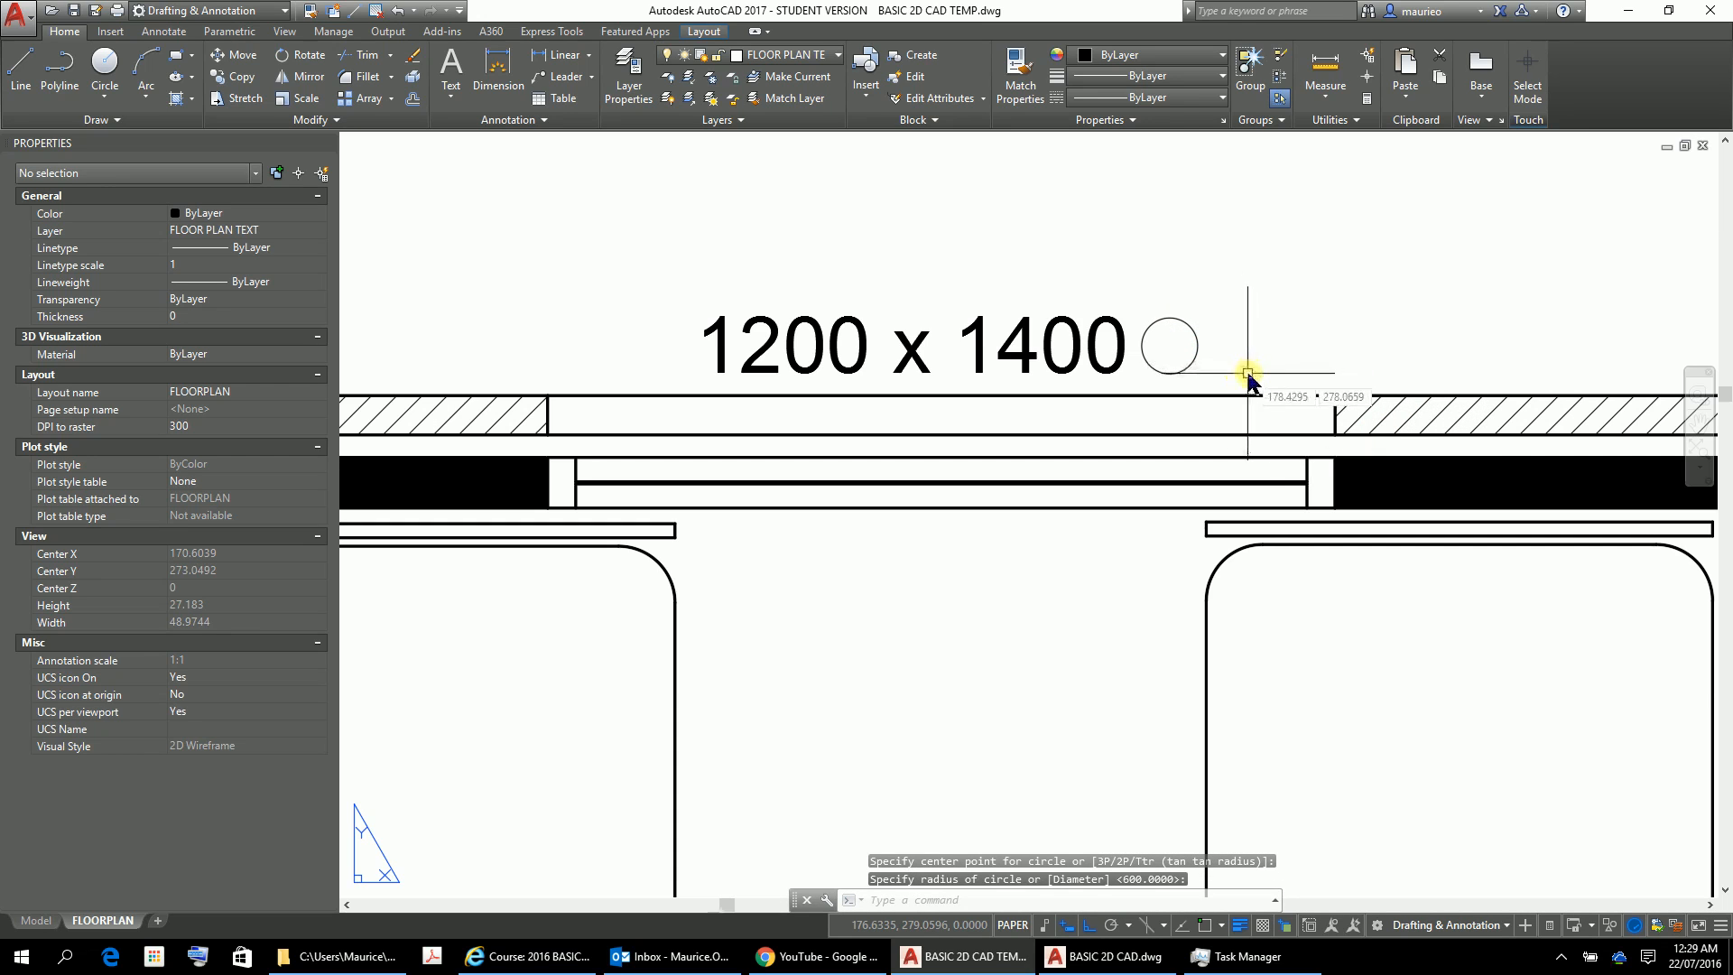
# Check the circle's diameter in its properties against the label's text height, and delete the circle
pyautogui.click(1198, 353)
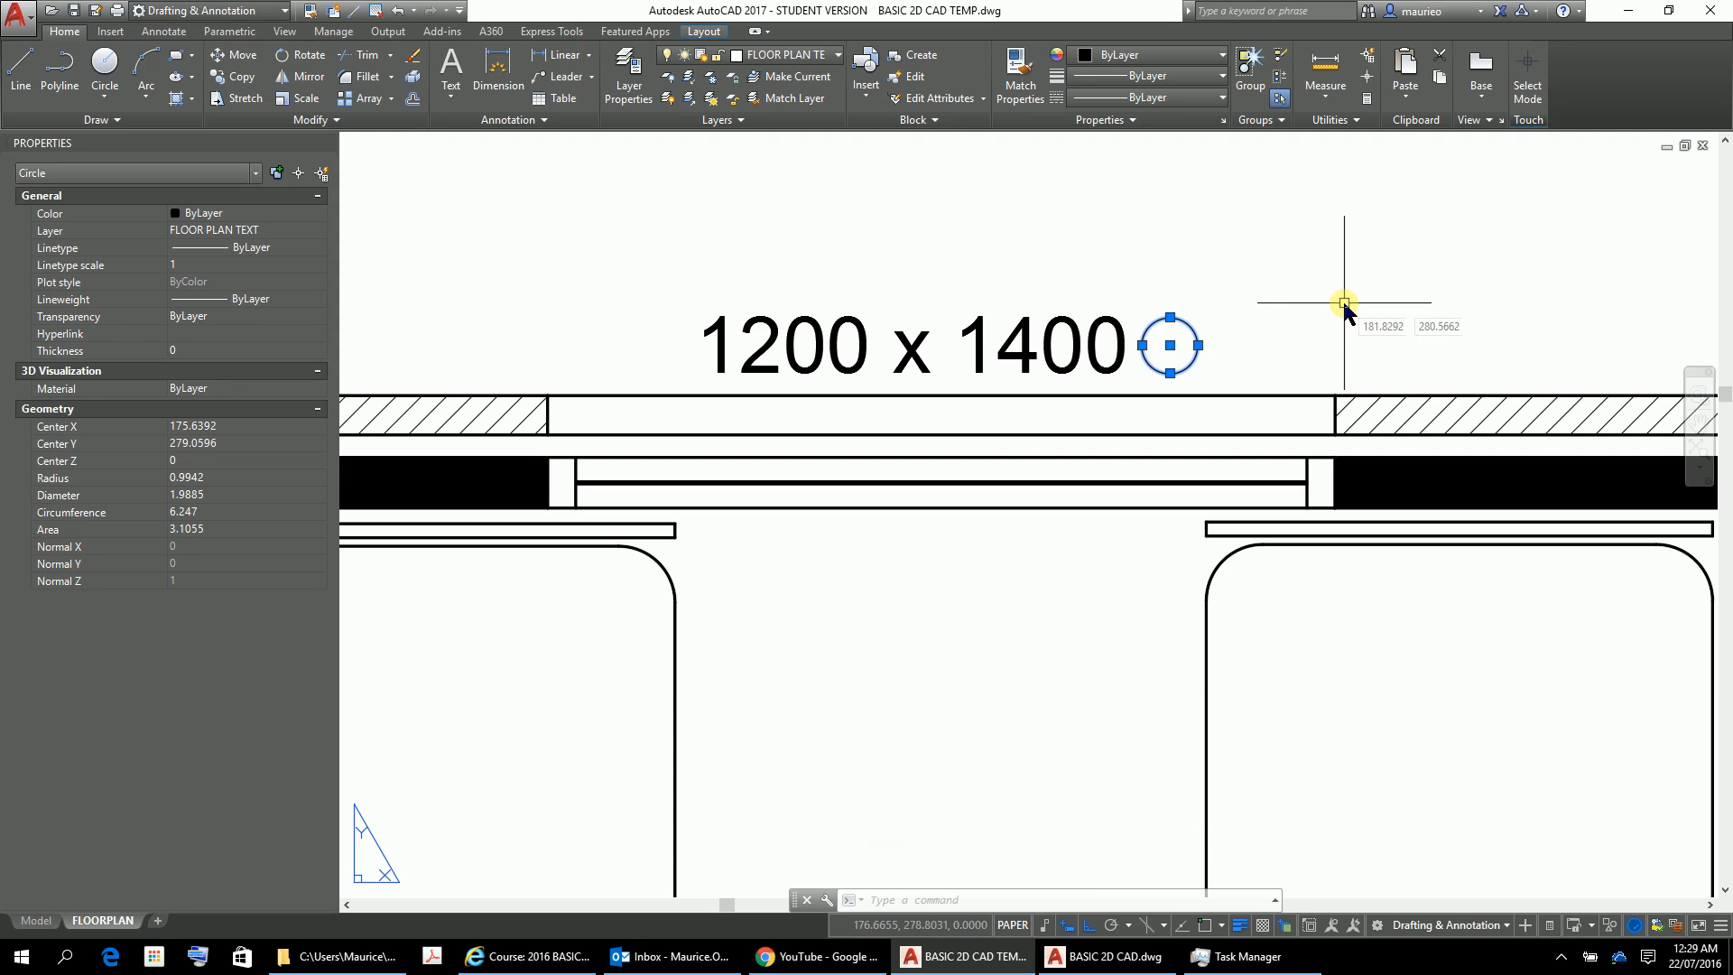
pyautogui.press('Escape')
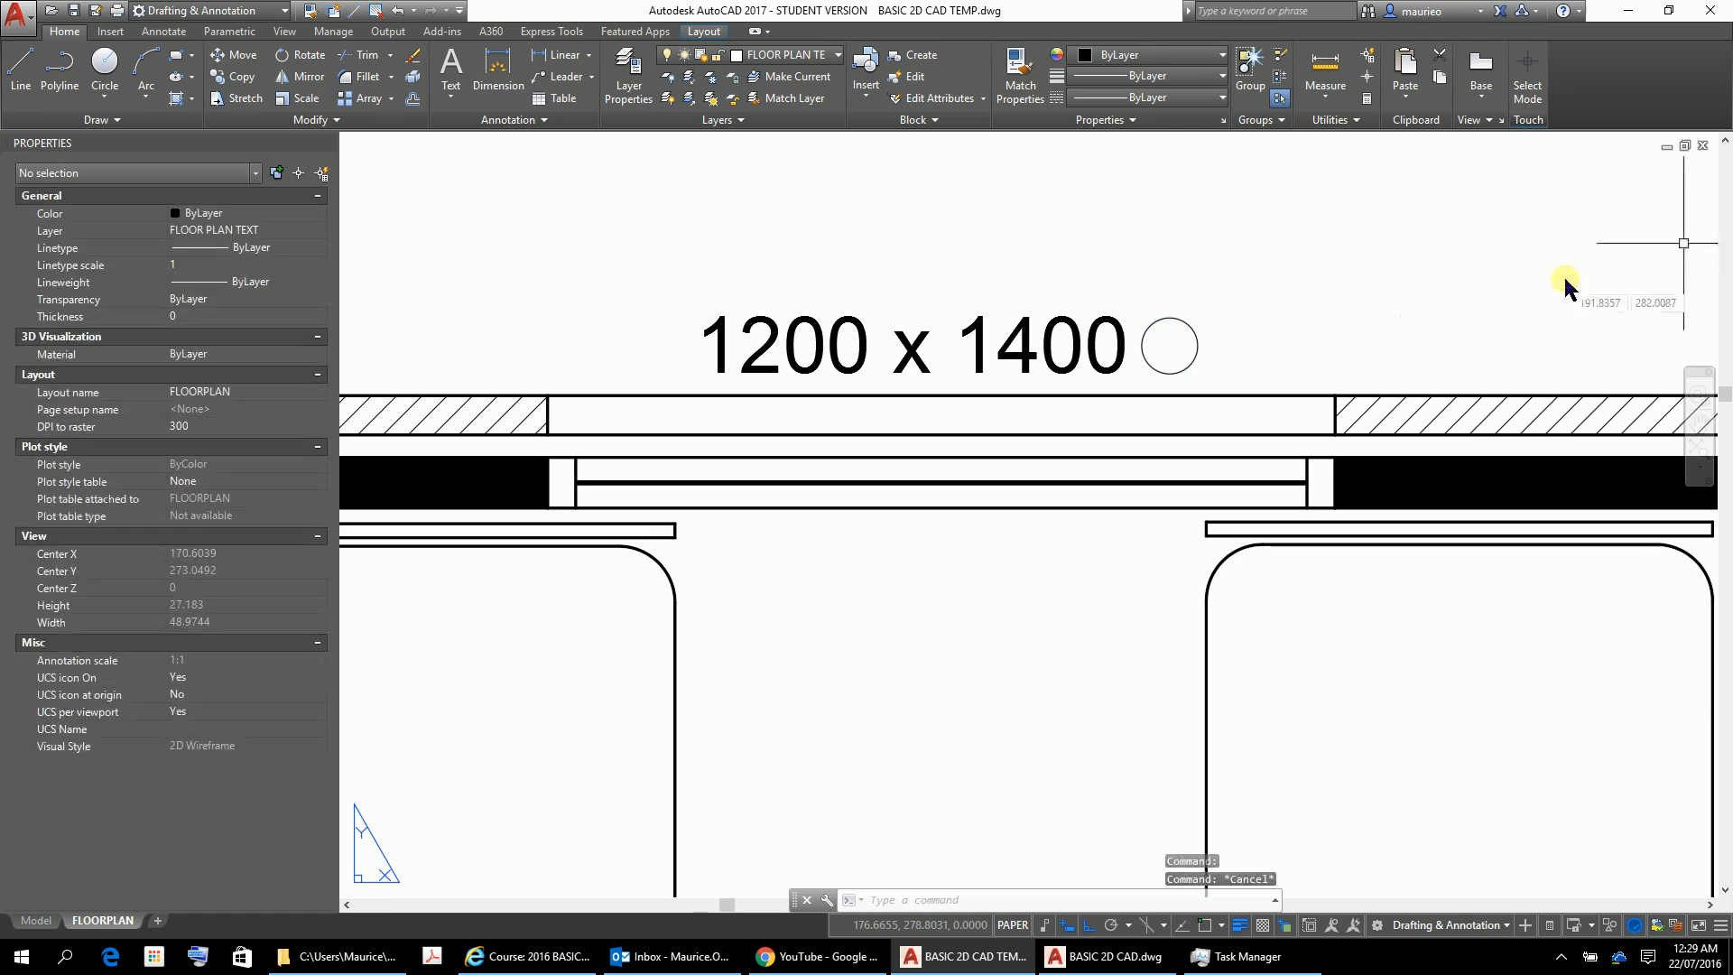
pyautogui.click(1194, 357)
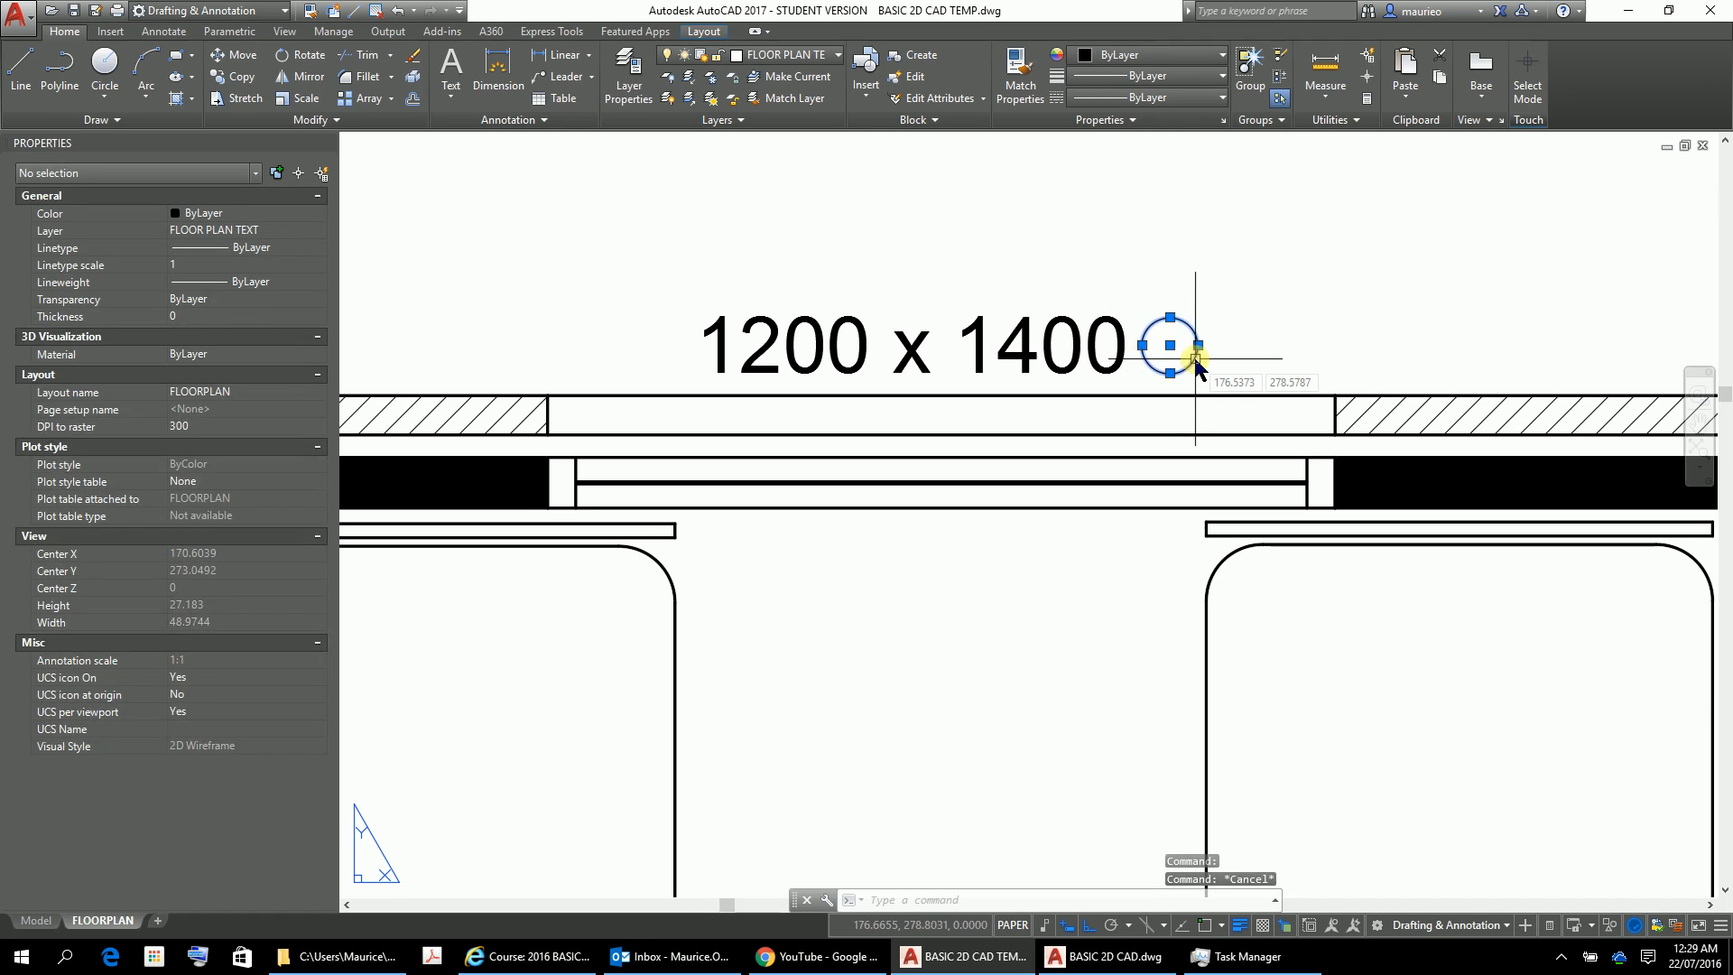
pyautogui.press('Delete')
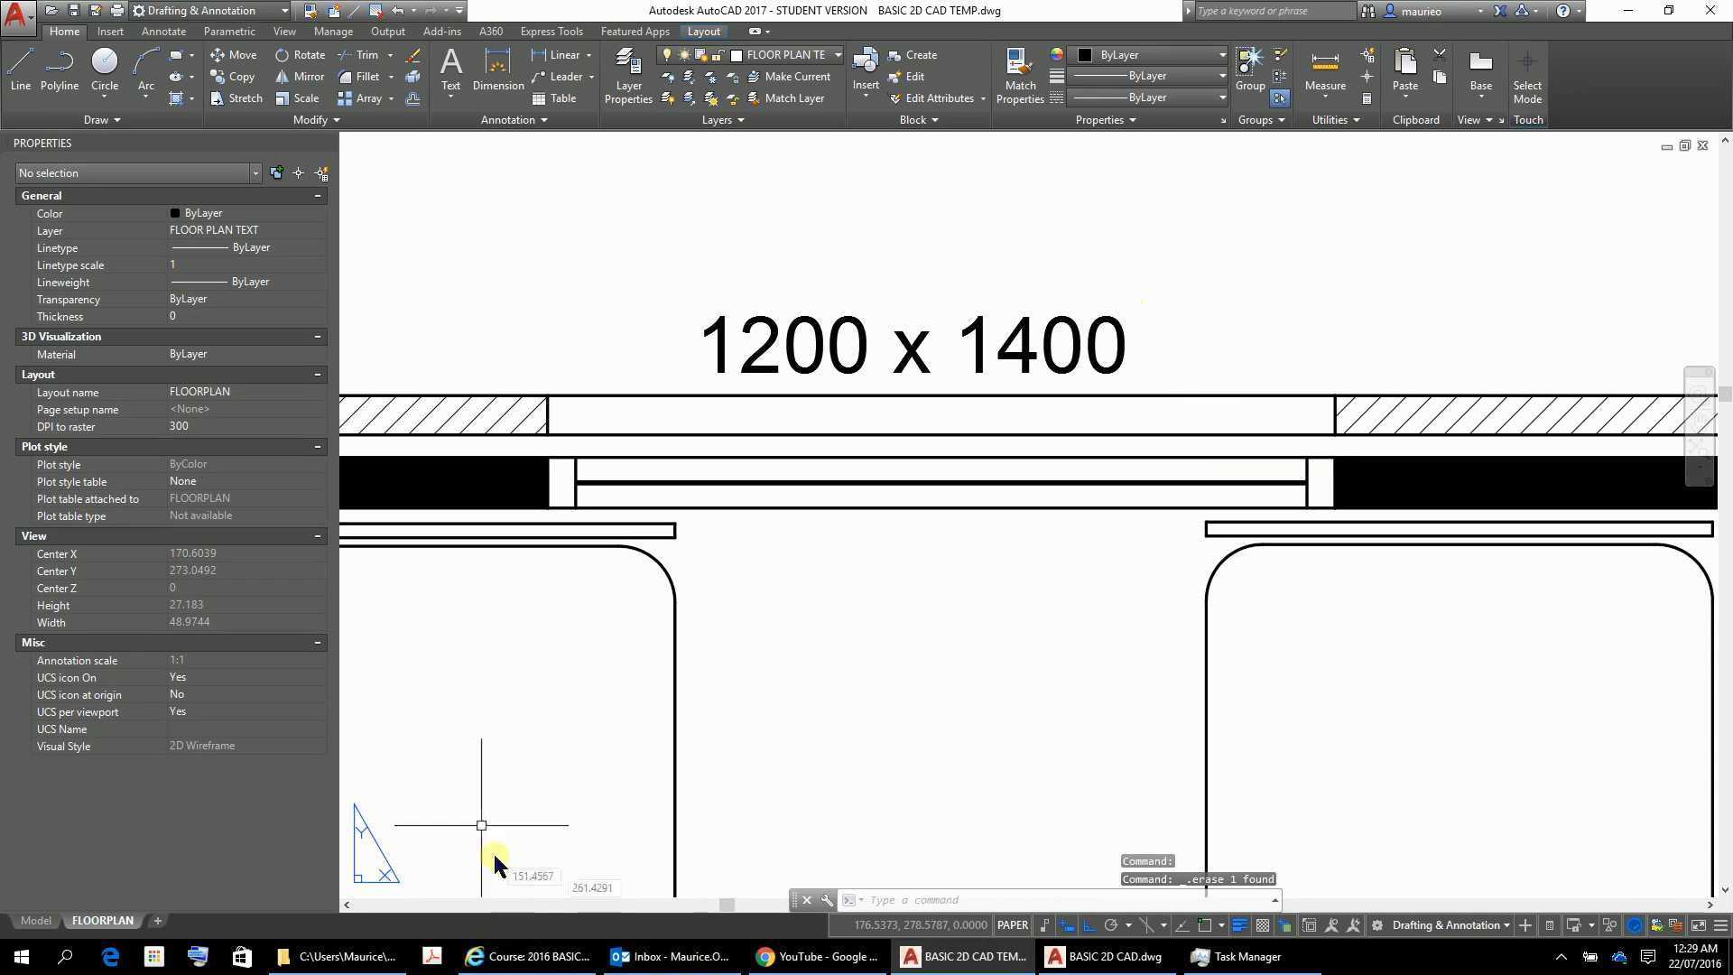
# Return to model space and add the 1:100 annotative scale to the bedroom window's size label
pyautogui.click(36, 920)
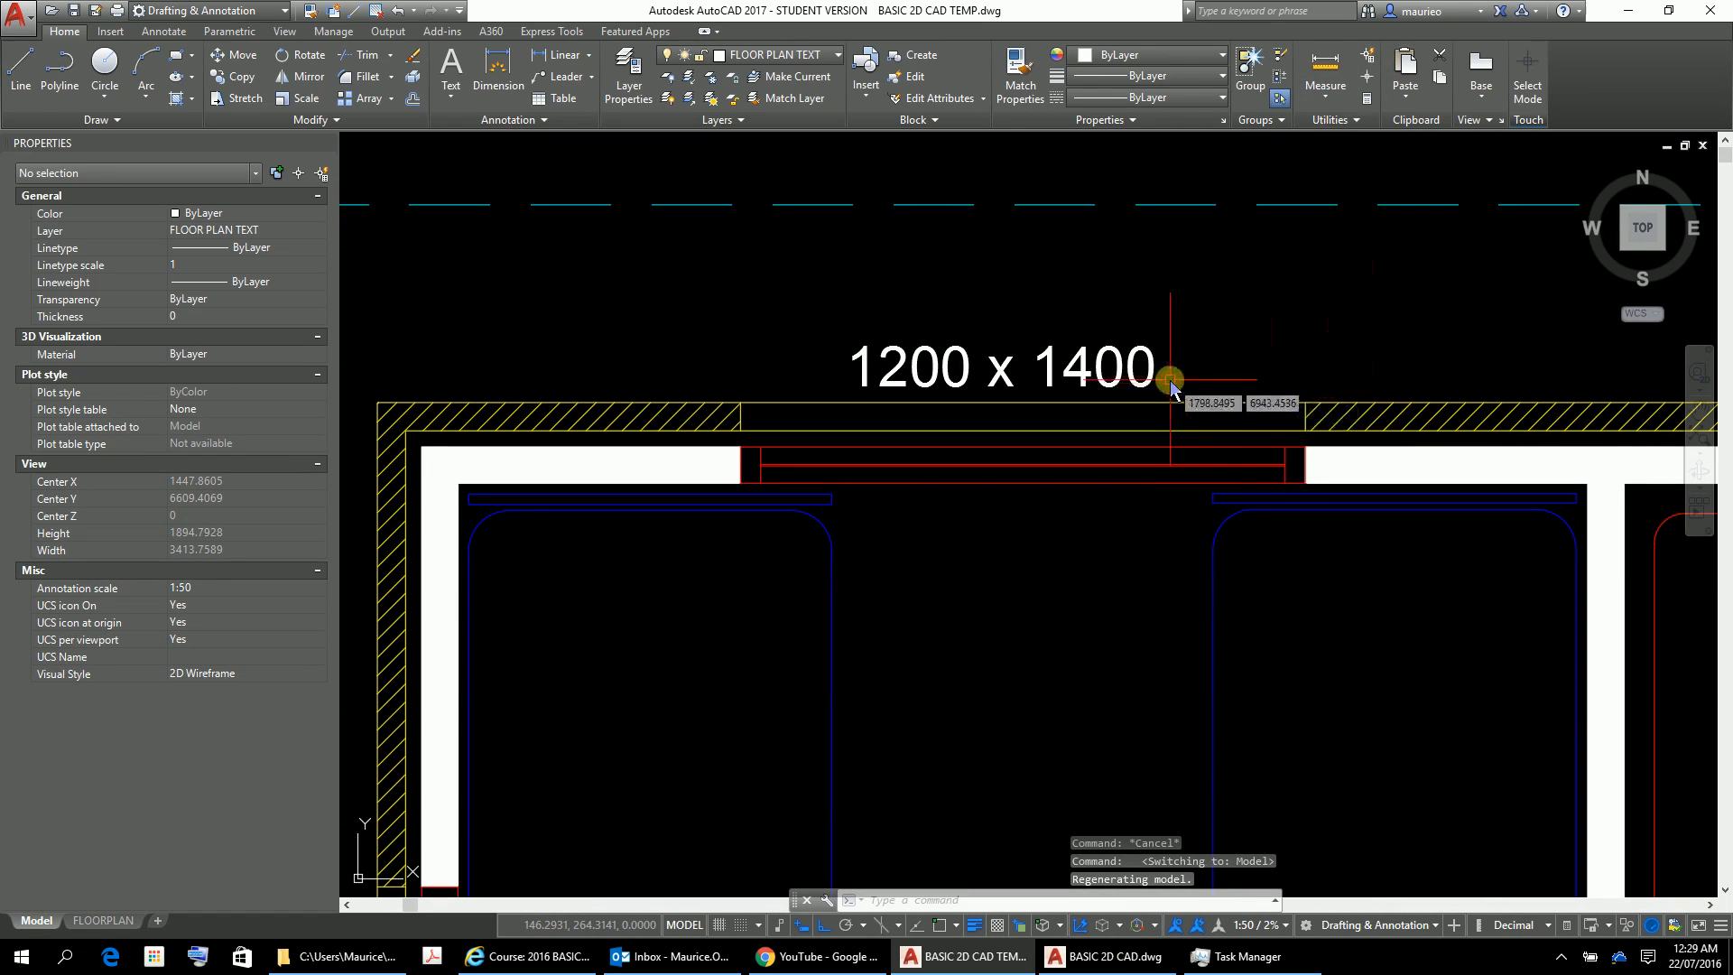
pyautogui.click(1152, 370)
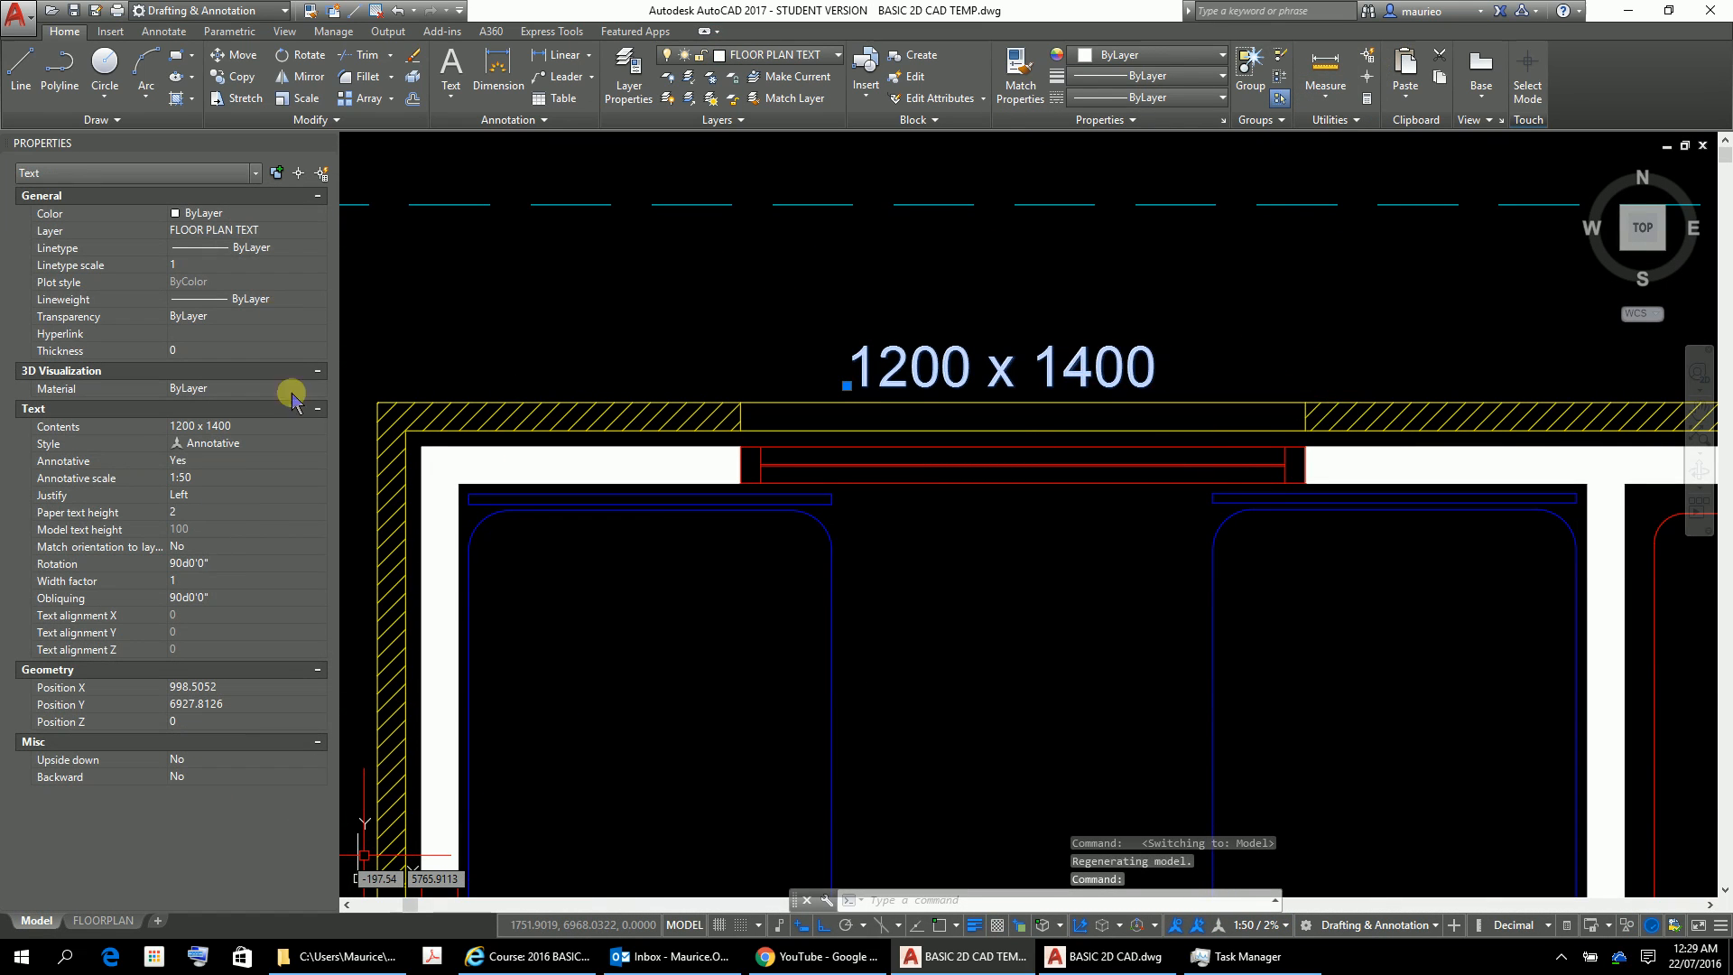
pyautogui.click(231, 479)
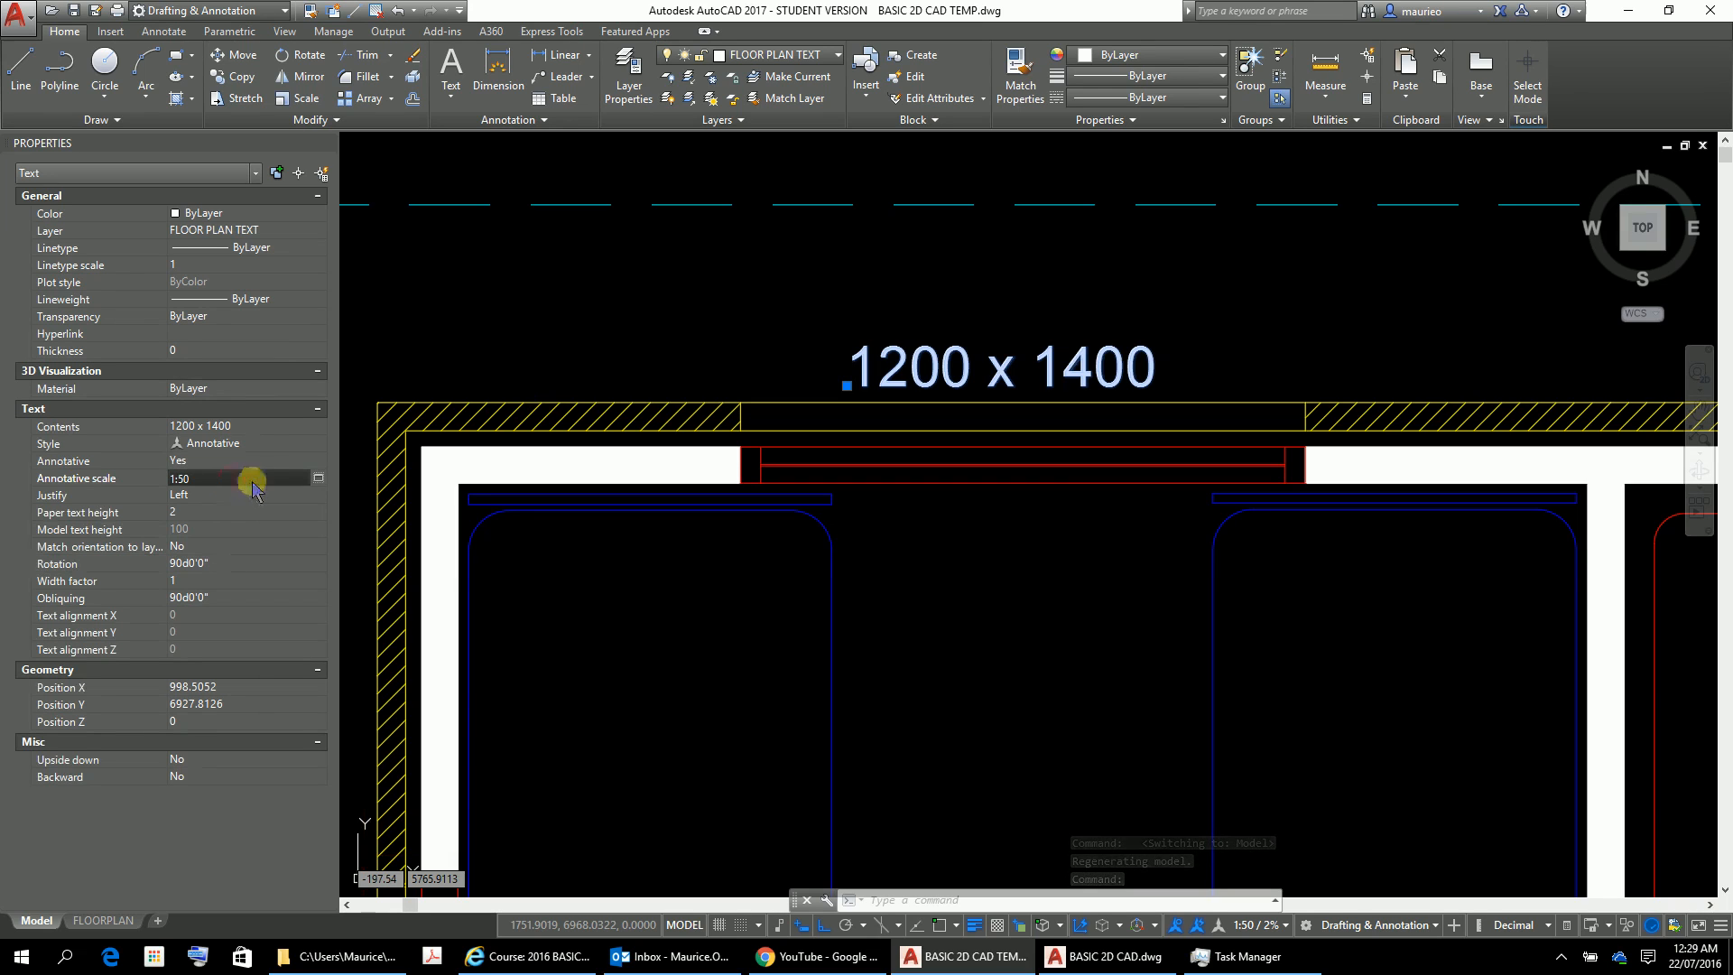
pyautogui.click(317, 478)
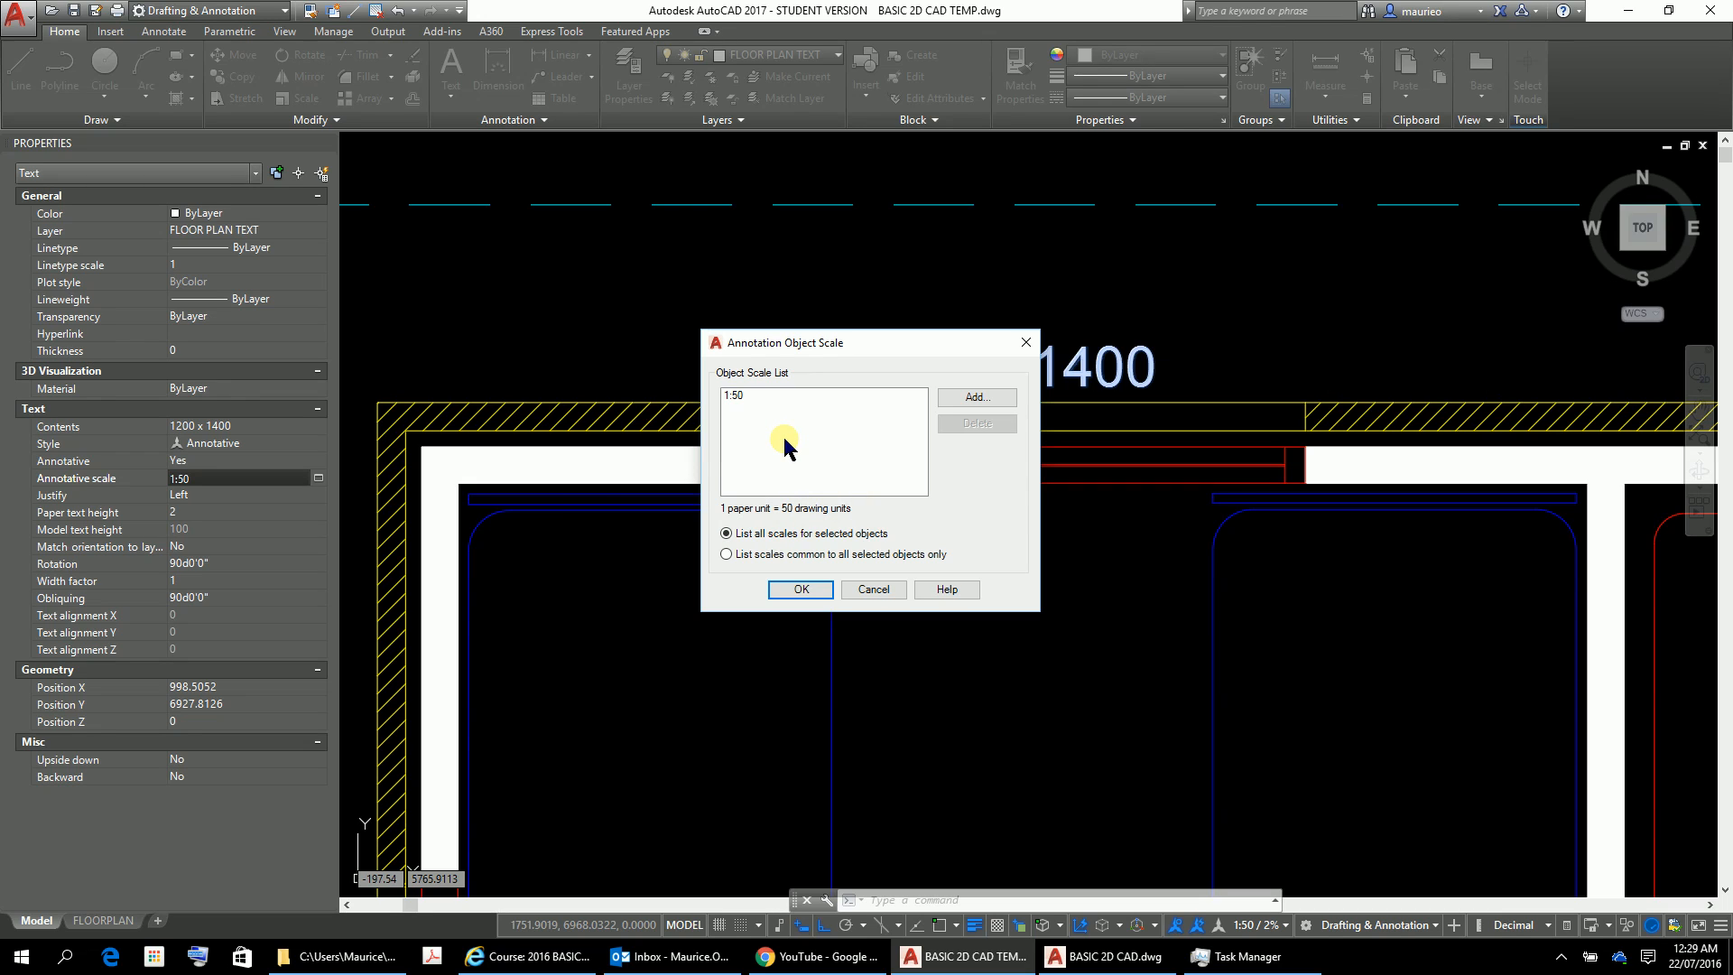
pyautogui.click(994, 403)
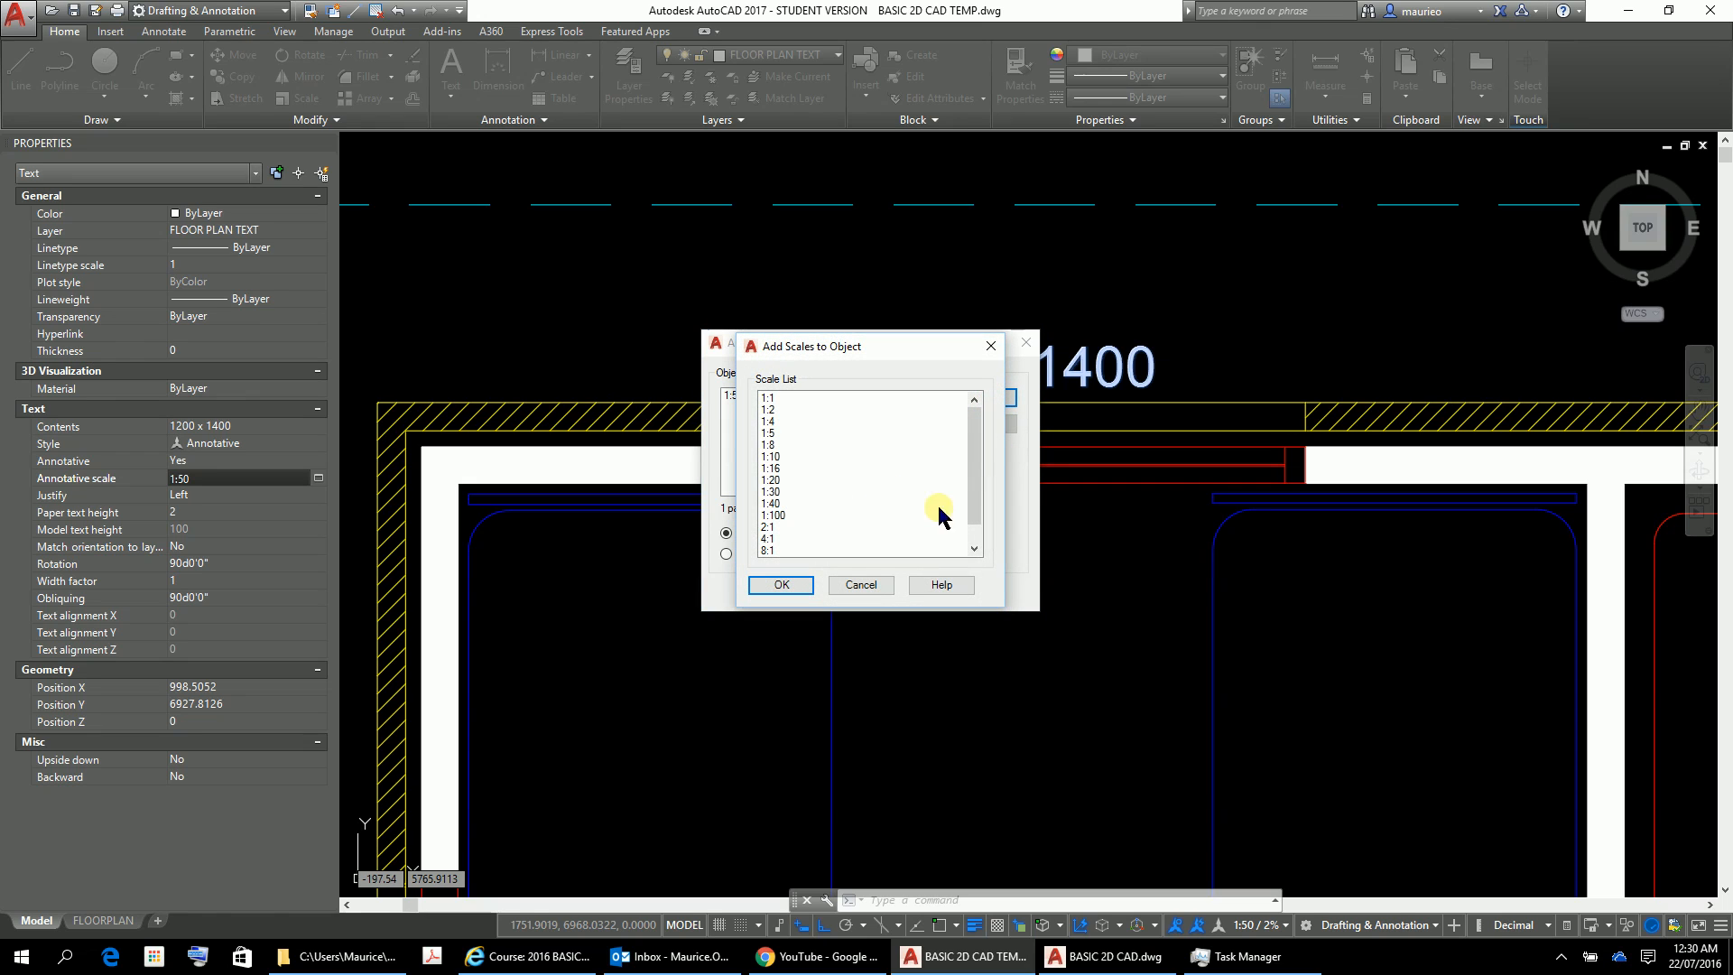
pyautogui.moveTo(975, 471); pyautogui.dragTo(981, 479)
pyautogui.click(778, 516)
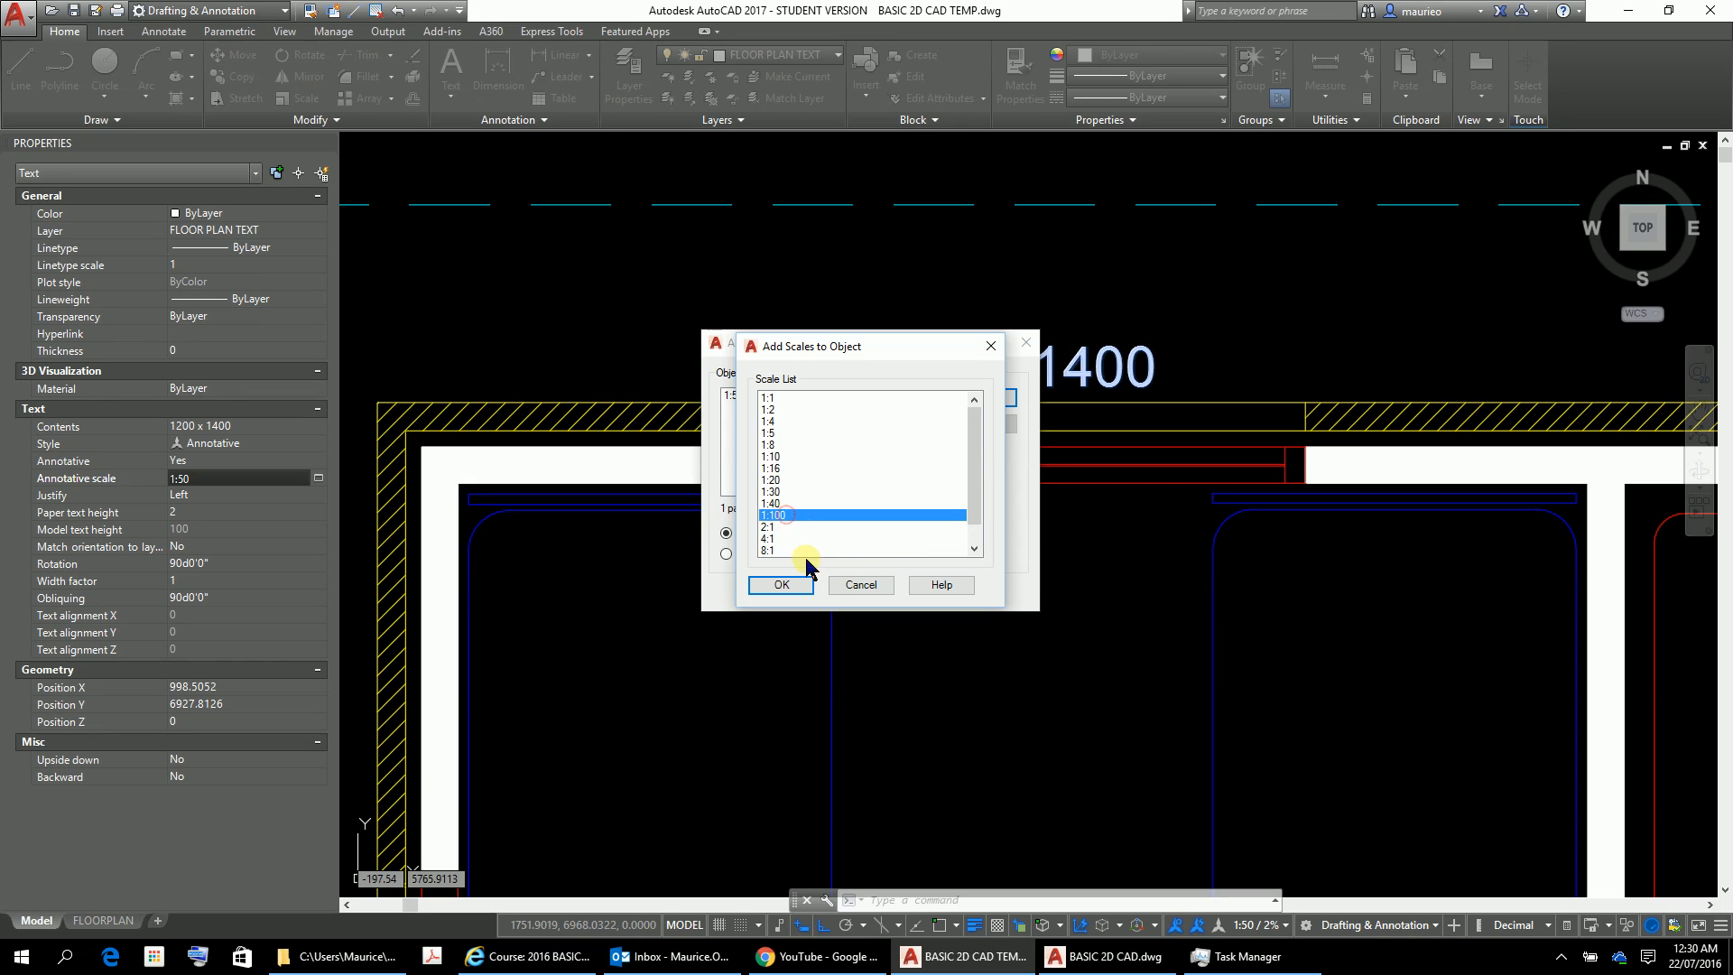
pyautogui.click(782, 586)
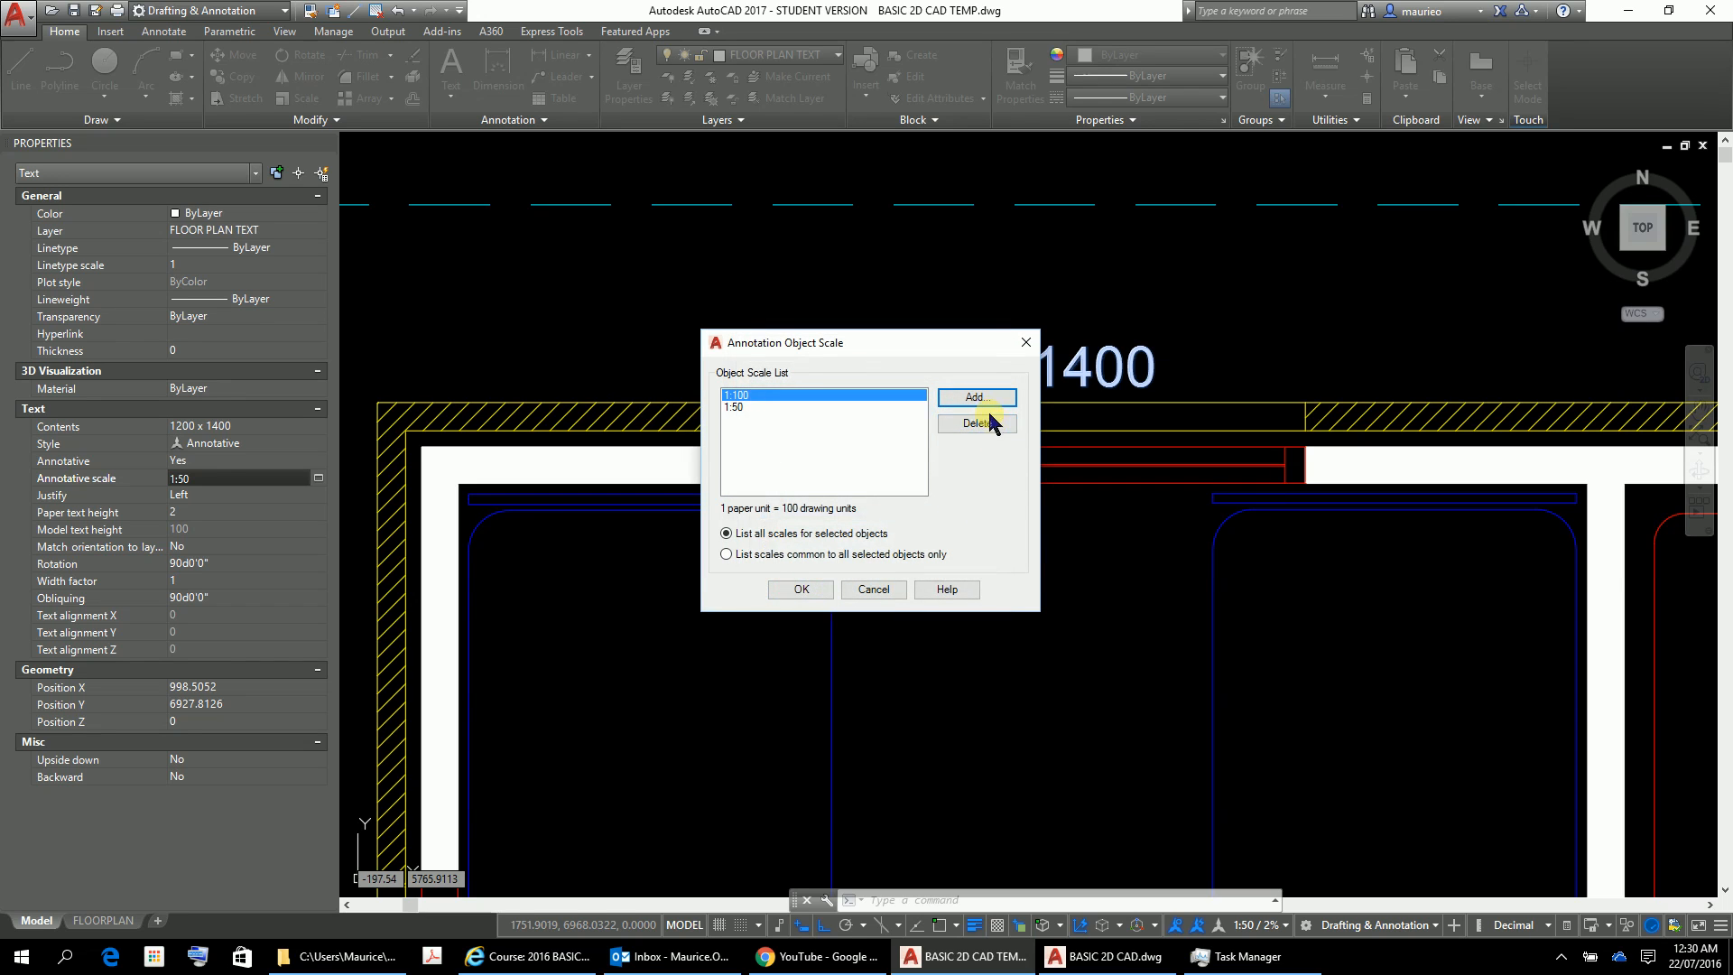
pyautogui.click(818, 590)
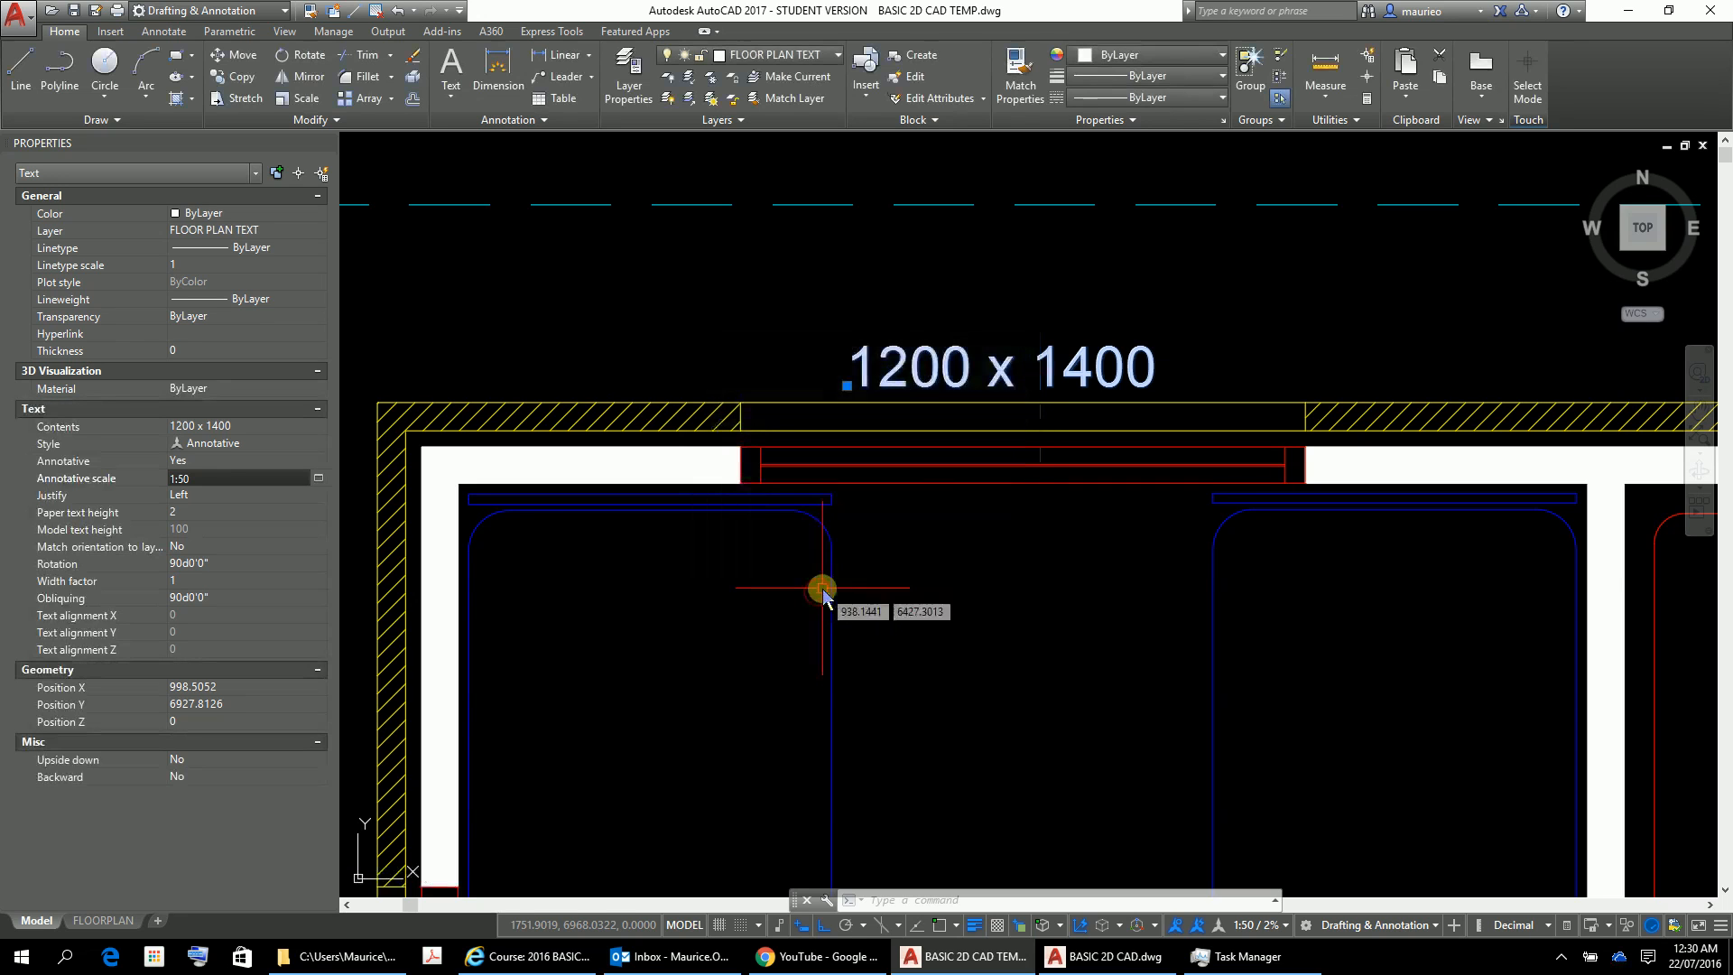
# Review the window size label's annotative scale list and remove the 1:50 scale from it
pyautogui.click(318, 480)
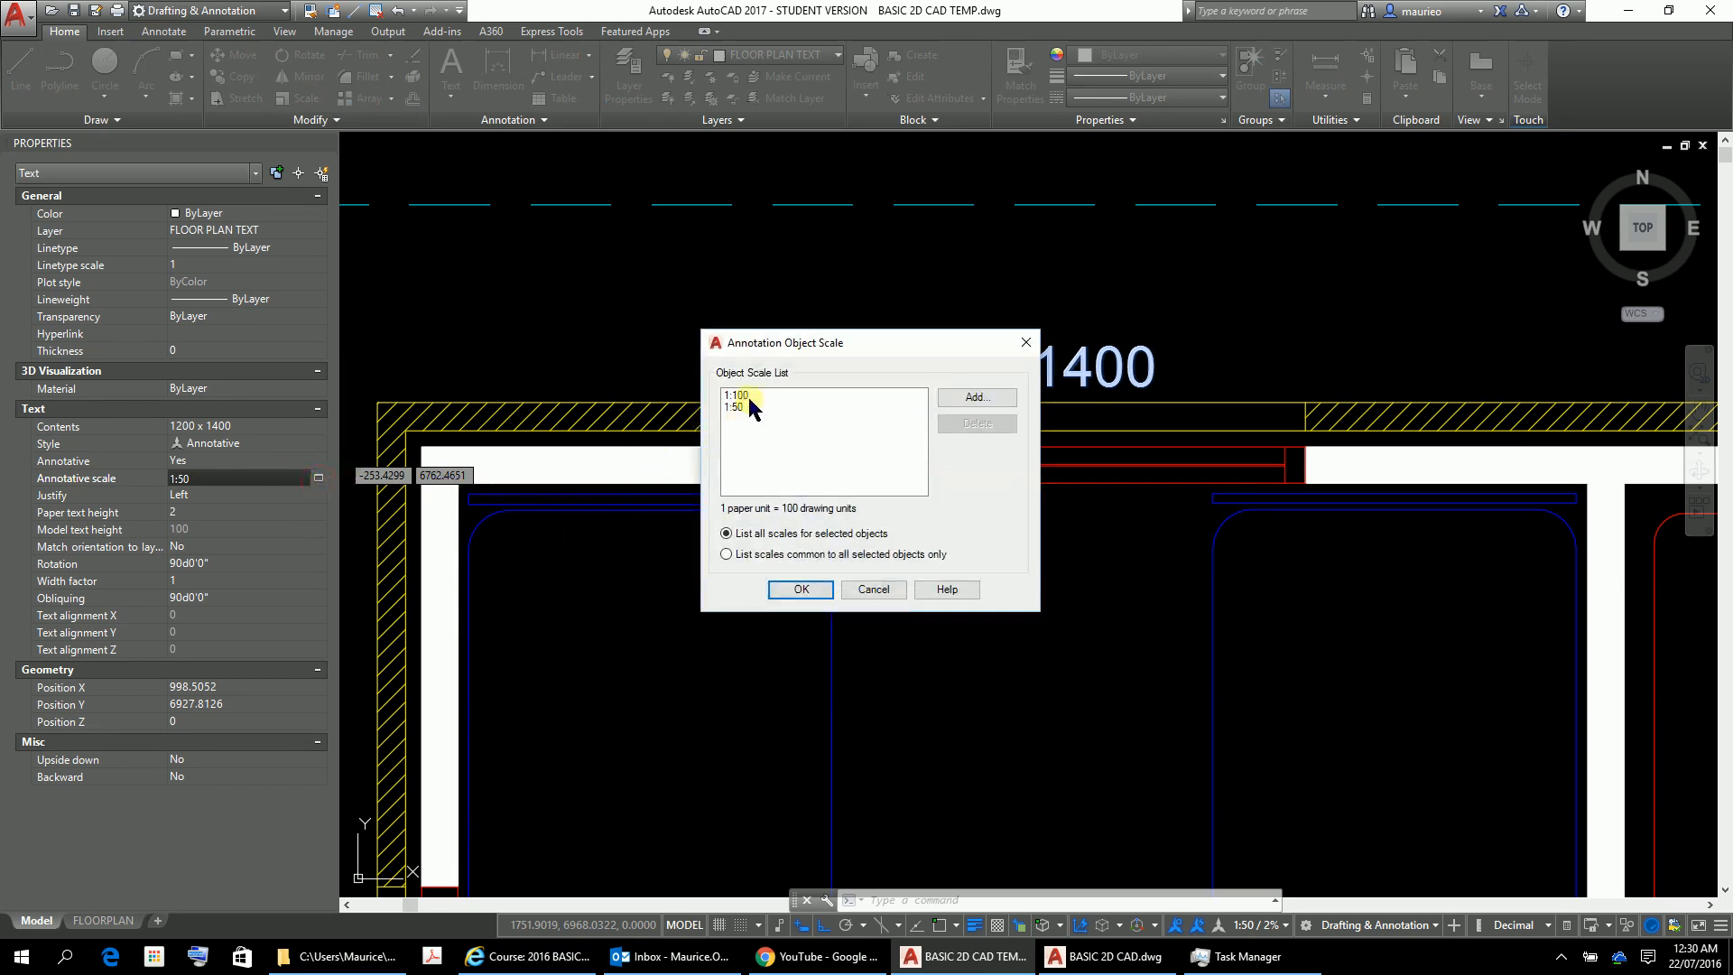
pyautogui.click(747, 396)
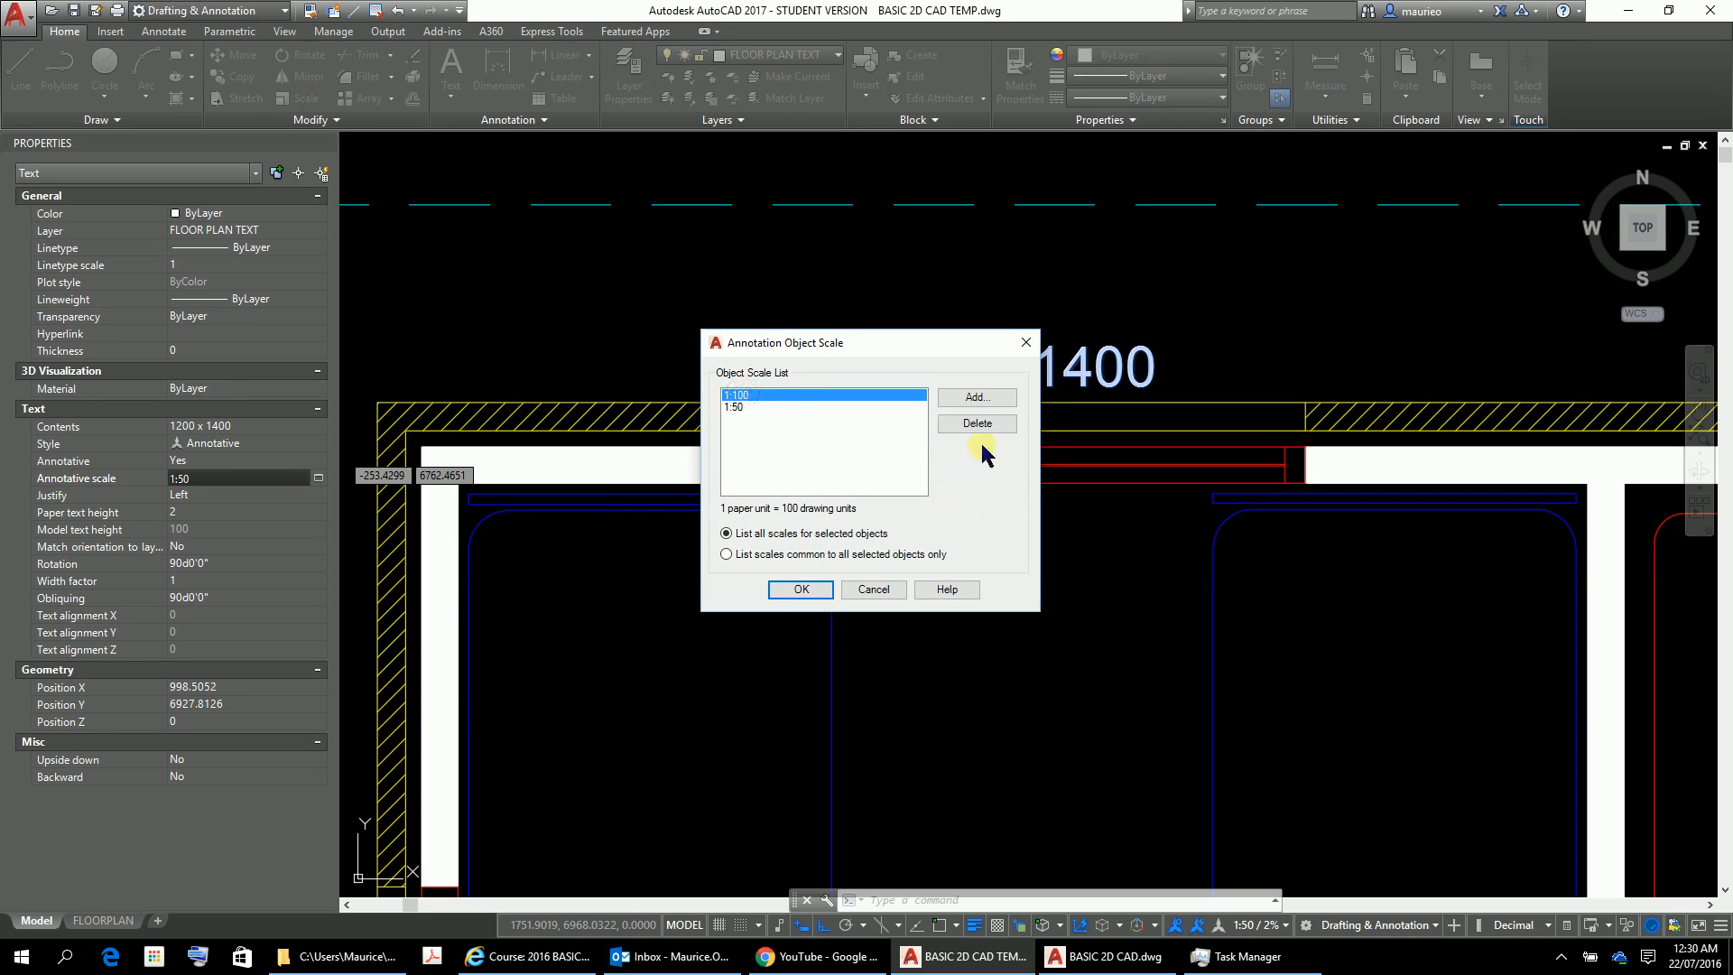
pyautogui.click(801, 589)
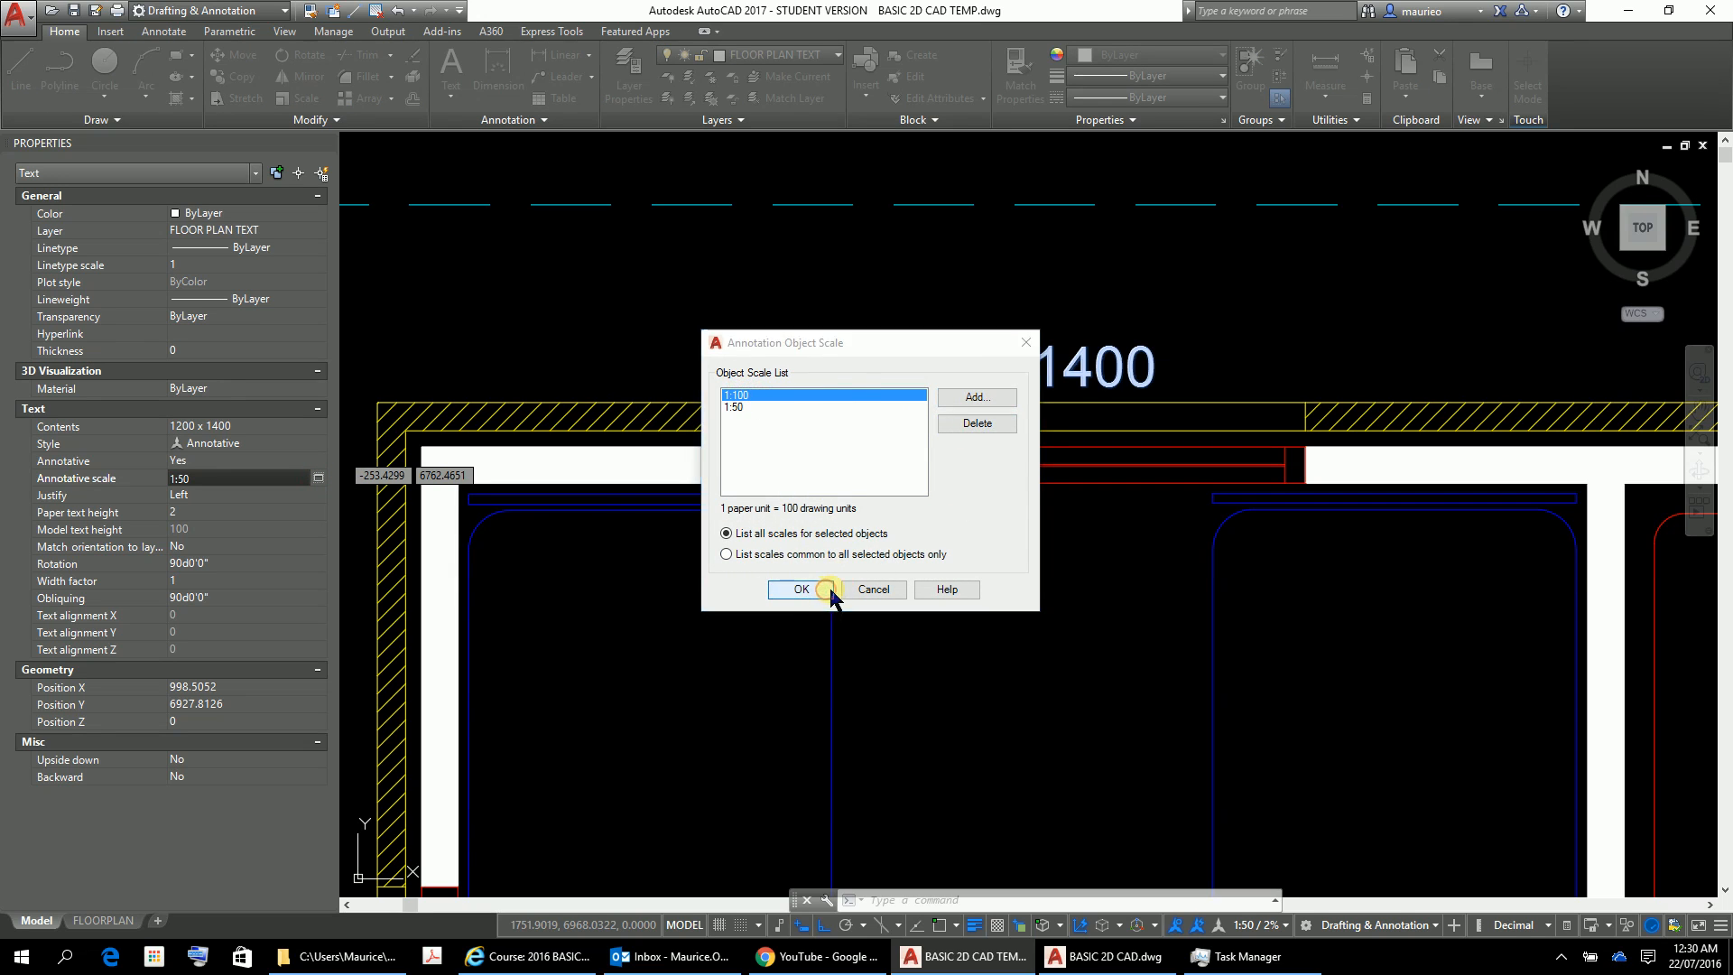
pyautogui.click(317, 477)
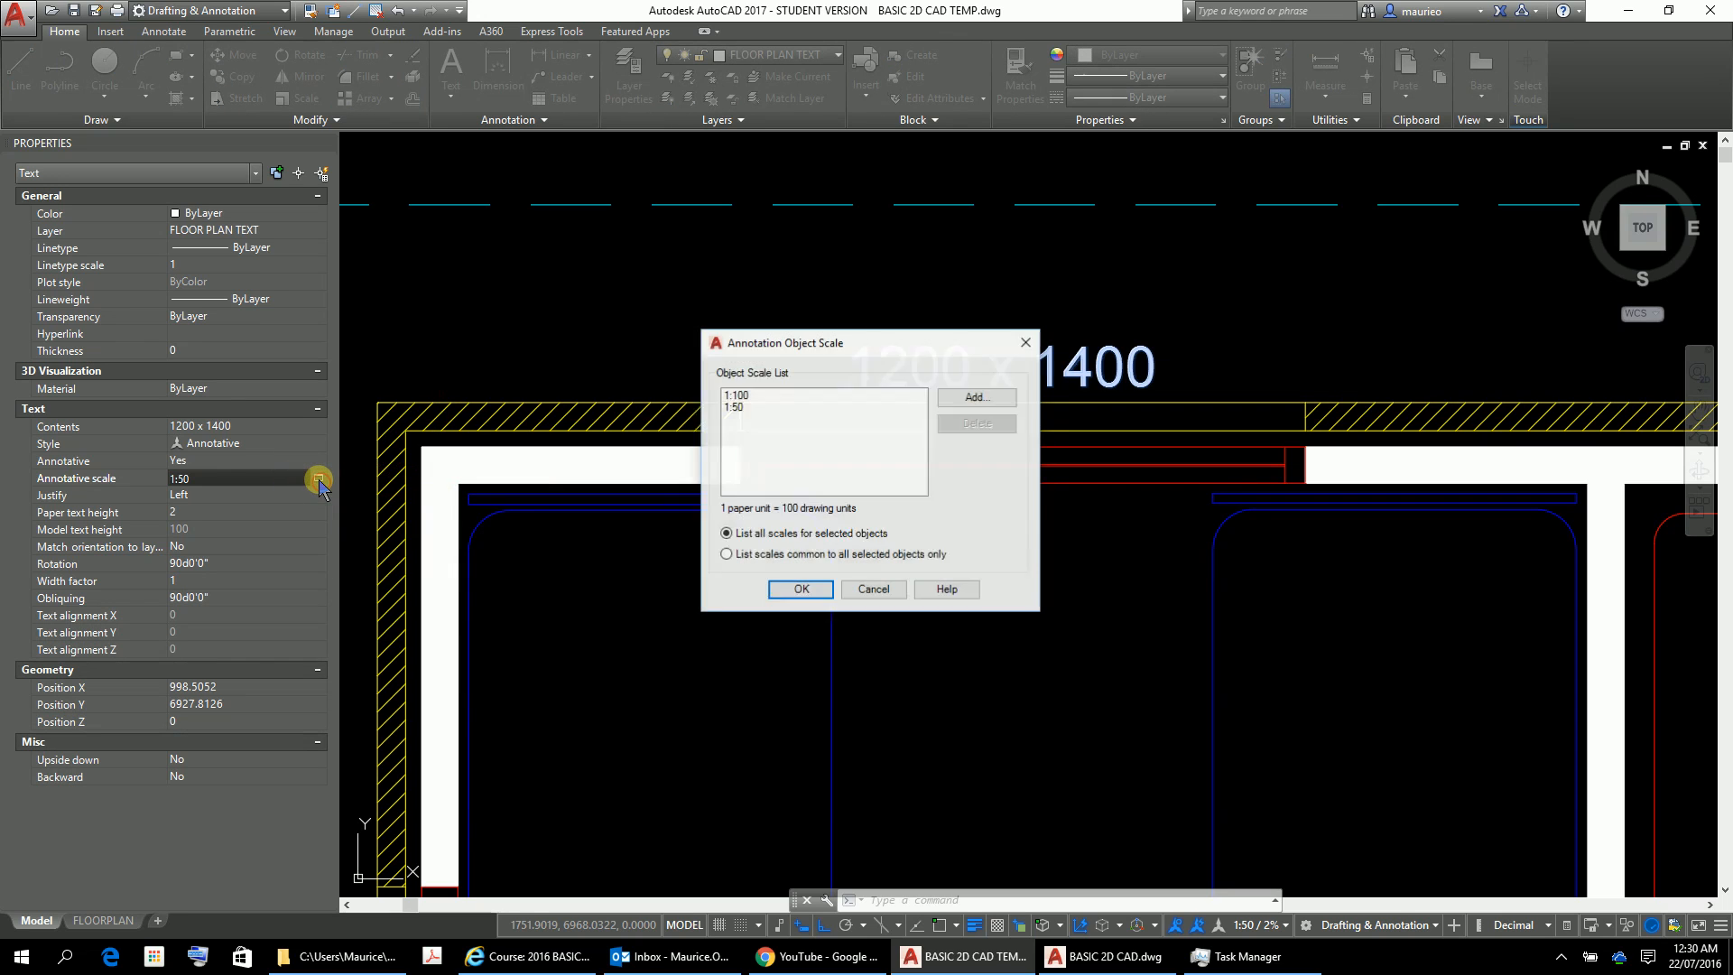
pyautogui.click(735, 407)
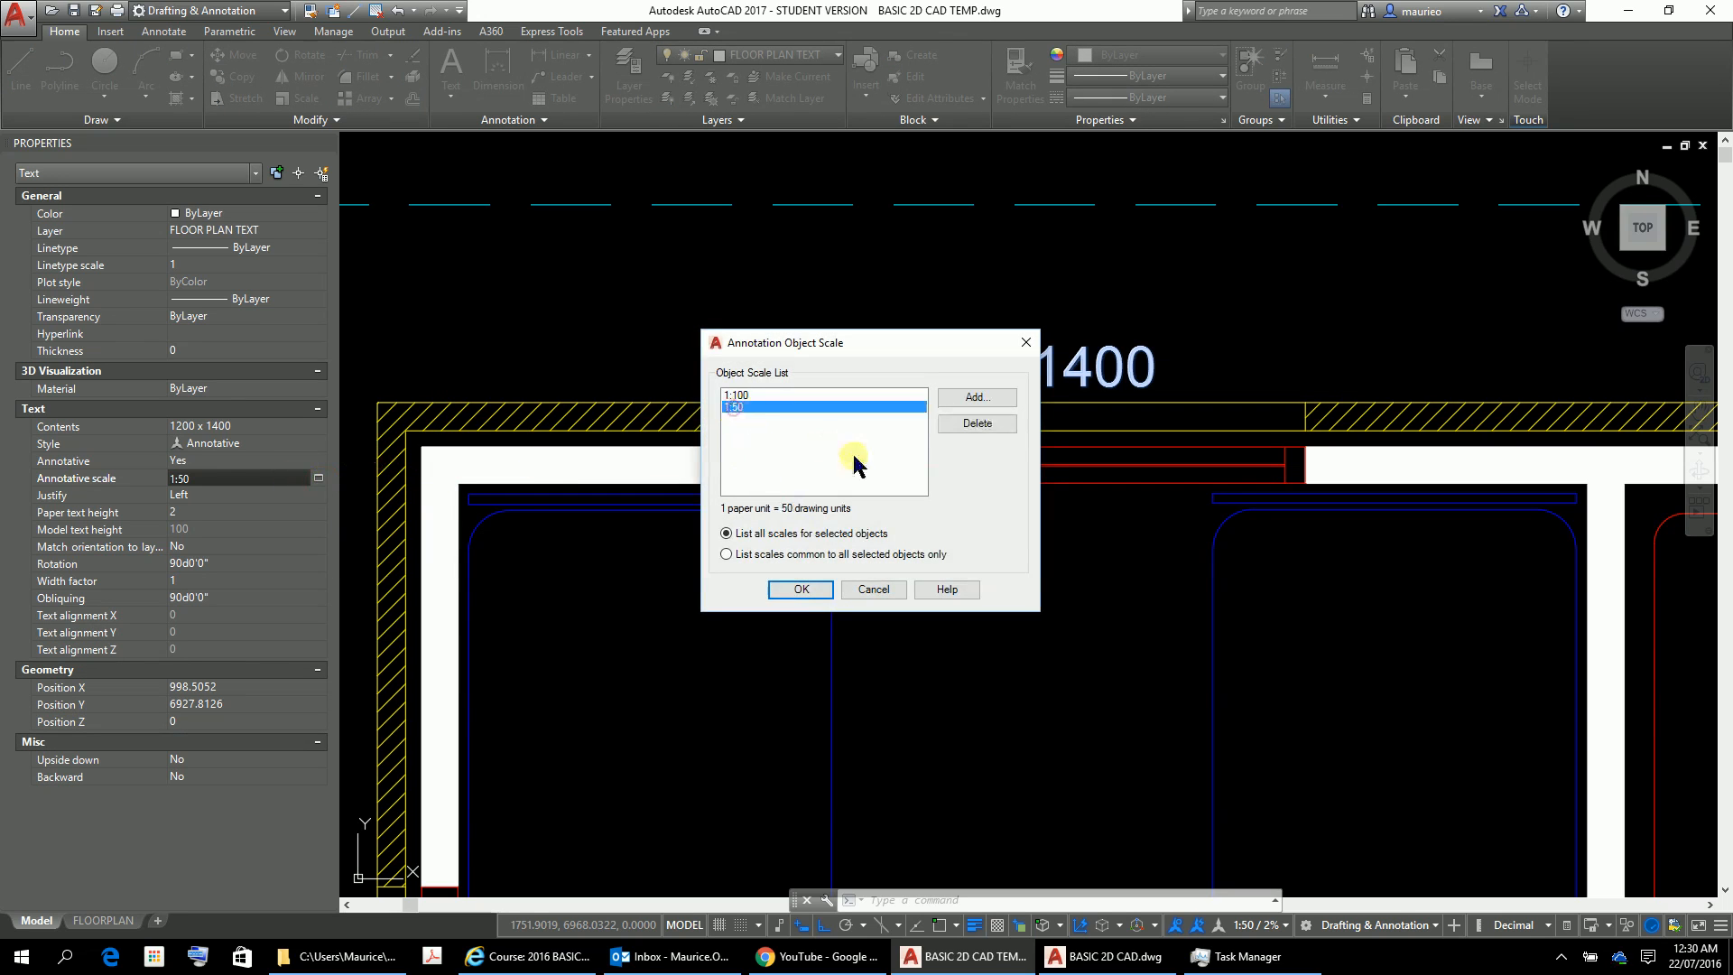
pyautogui.click(1004, 426)
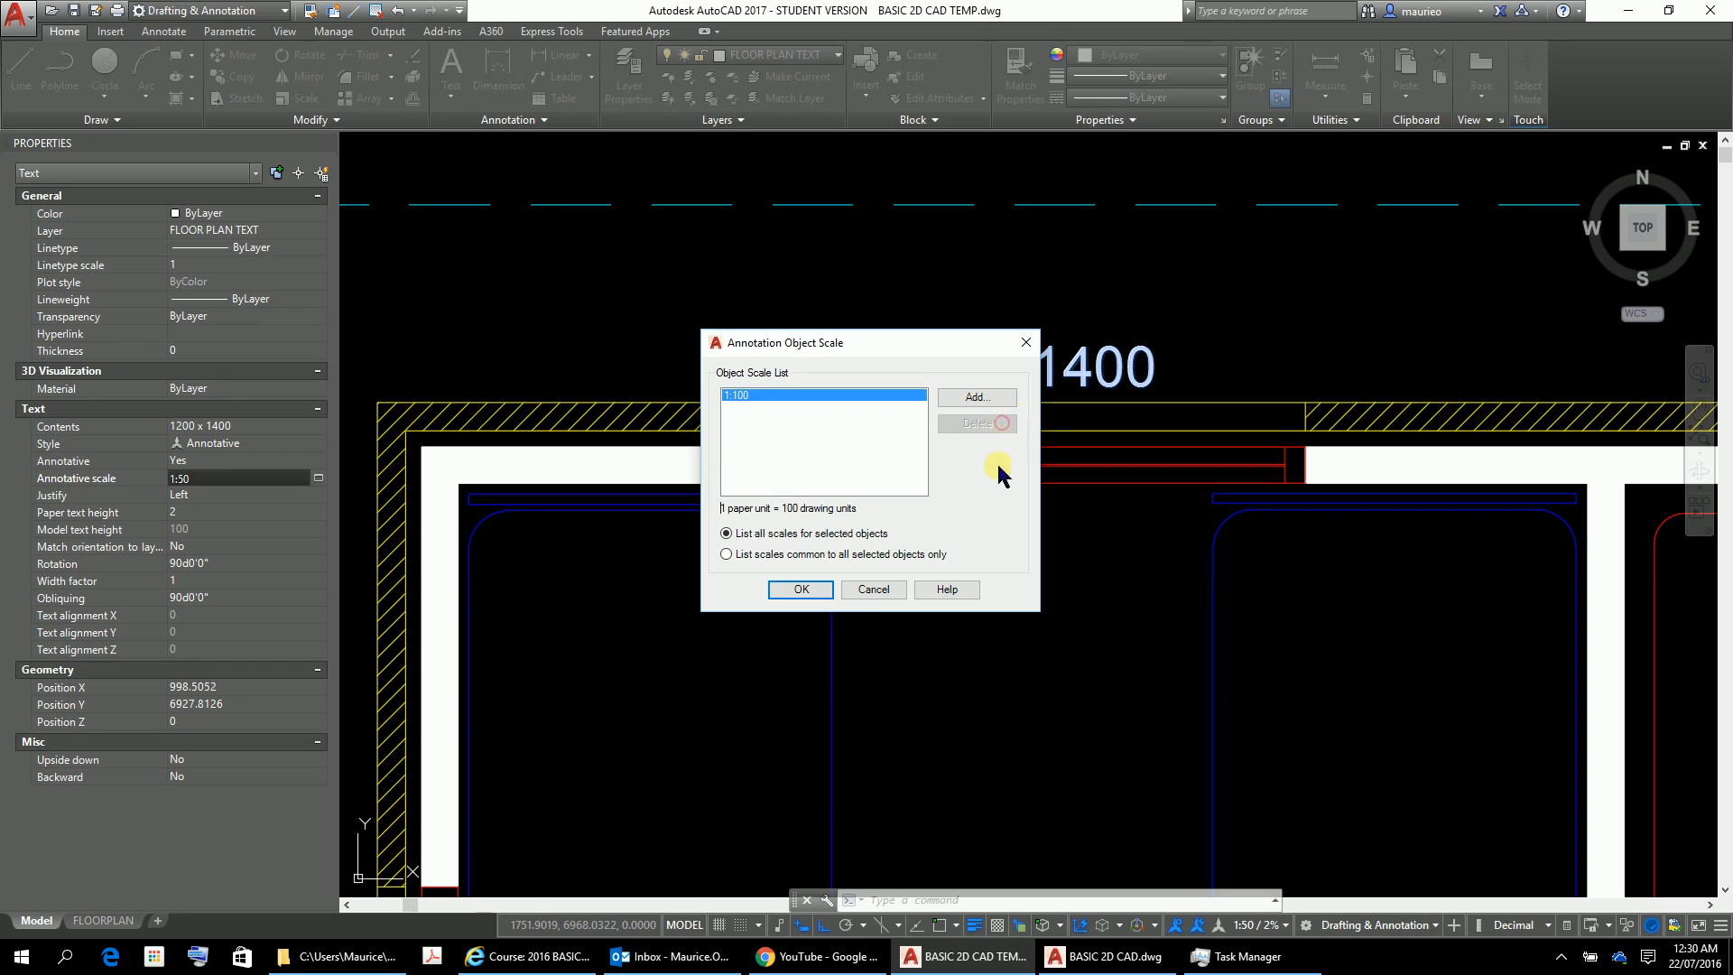
pyautogui.click(823, 591)
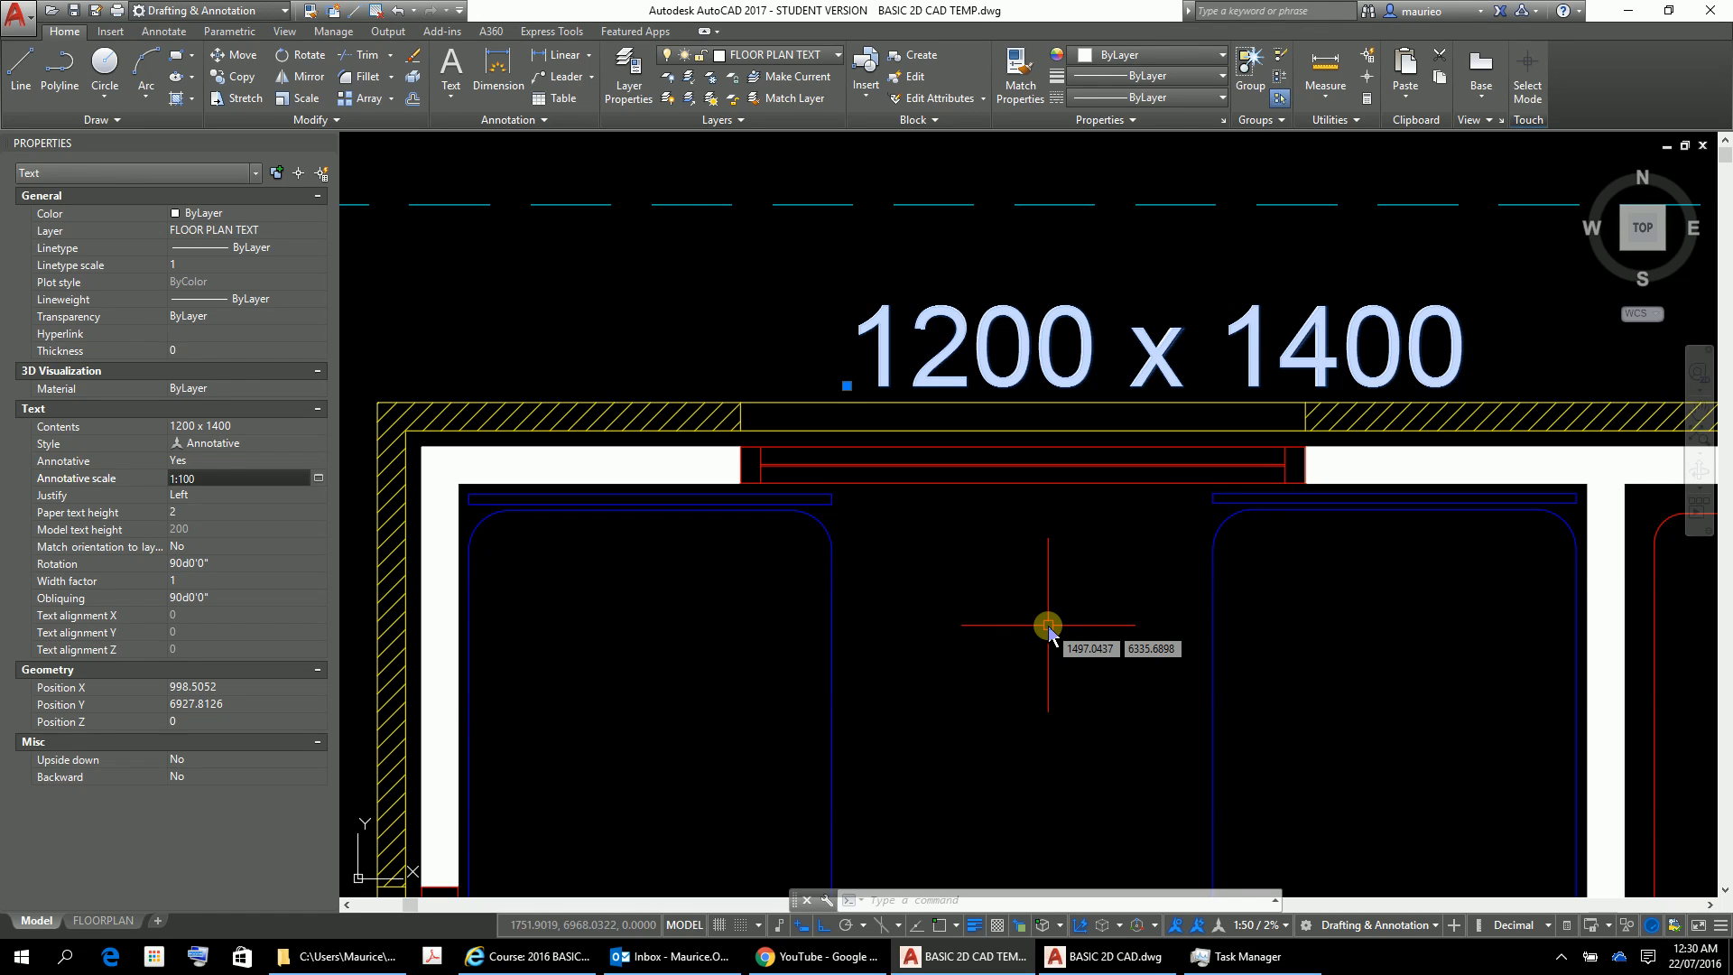
# Open the FLOORPLAN layout and check whether the size label is displayed above the bedroom window
pyautogui.click(109, 924)
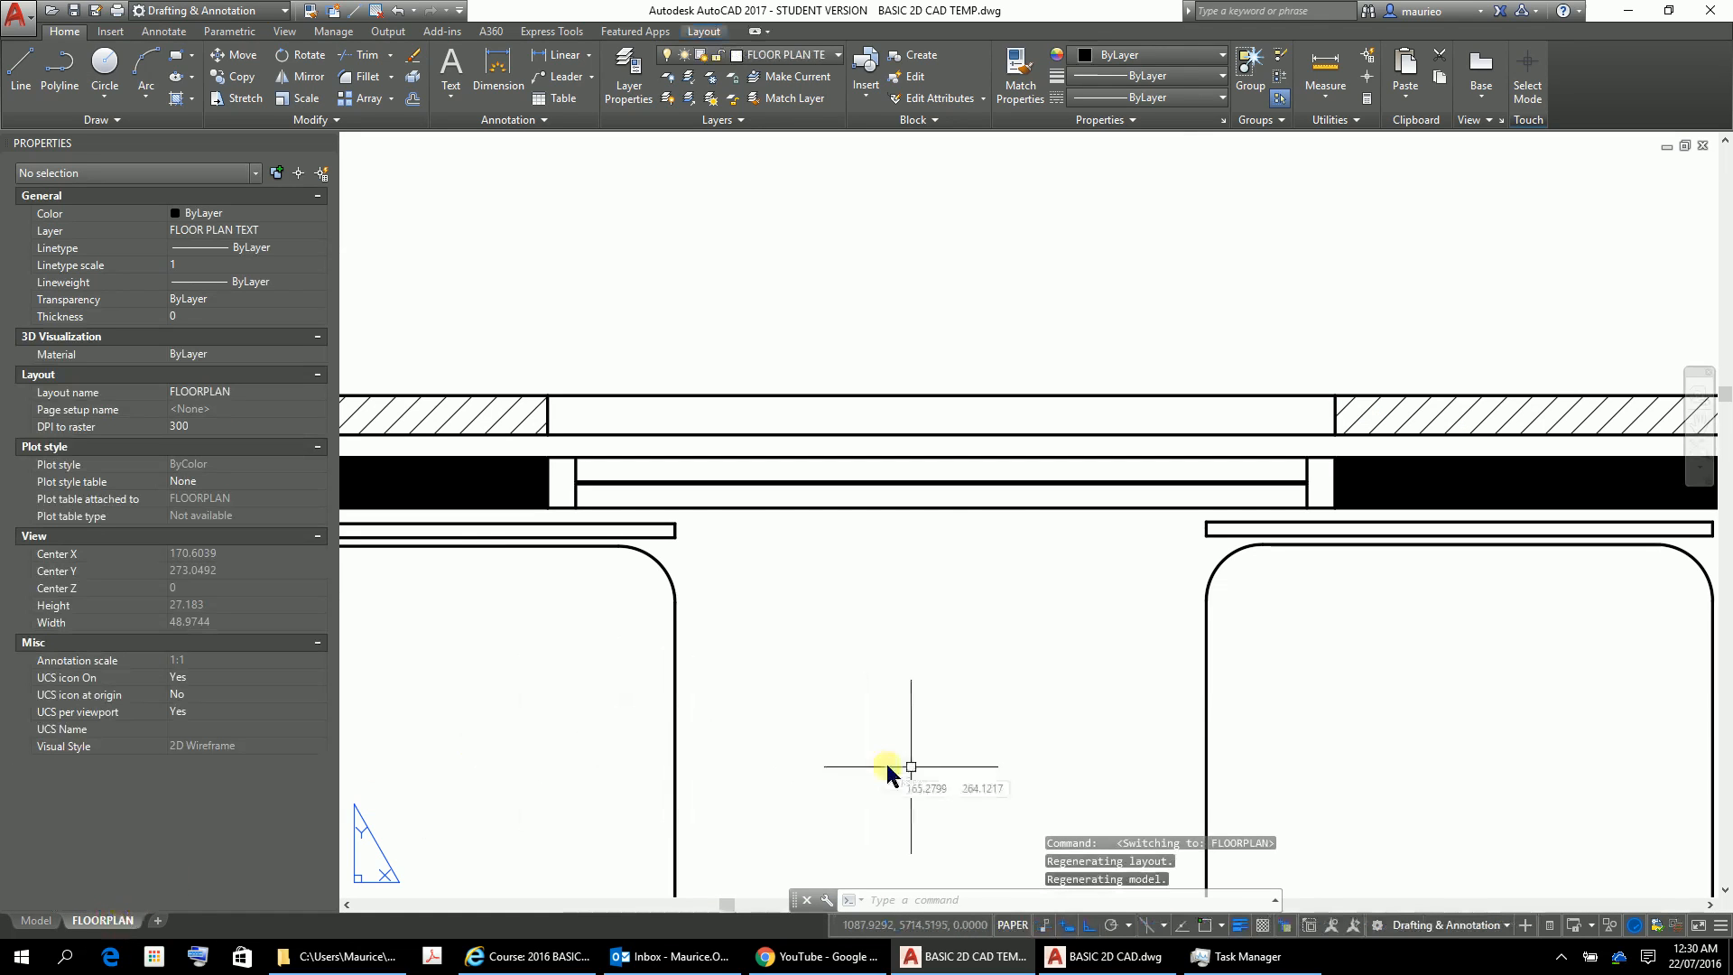
pyautogui.scroll(-2, 978, 784)
pyautogui.scroll(1, 980, 791)
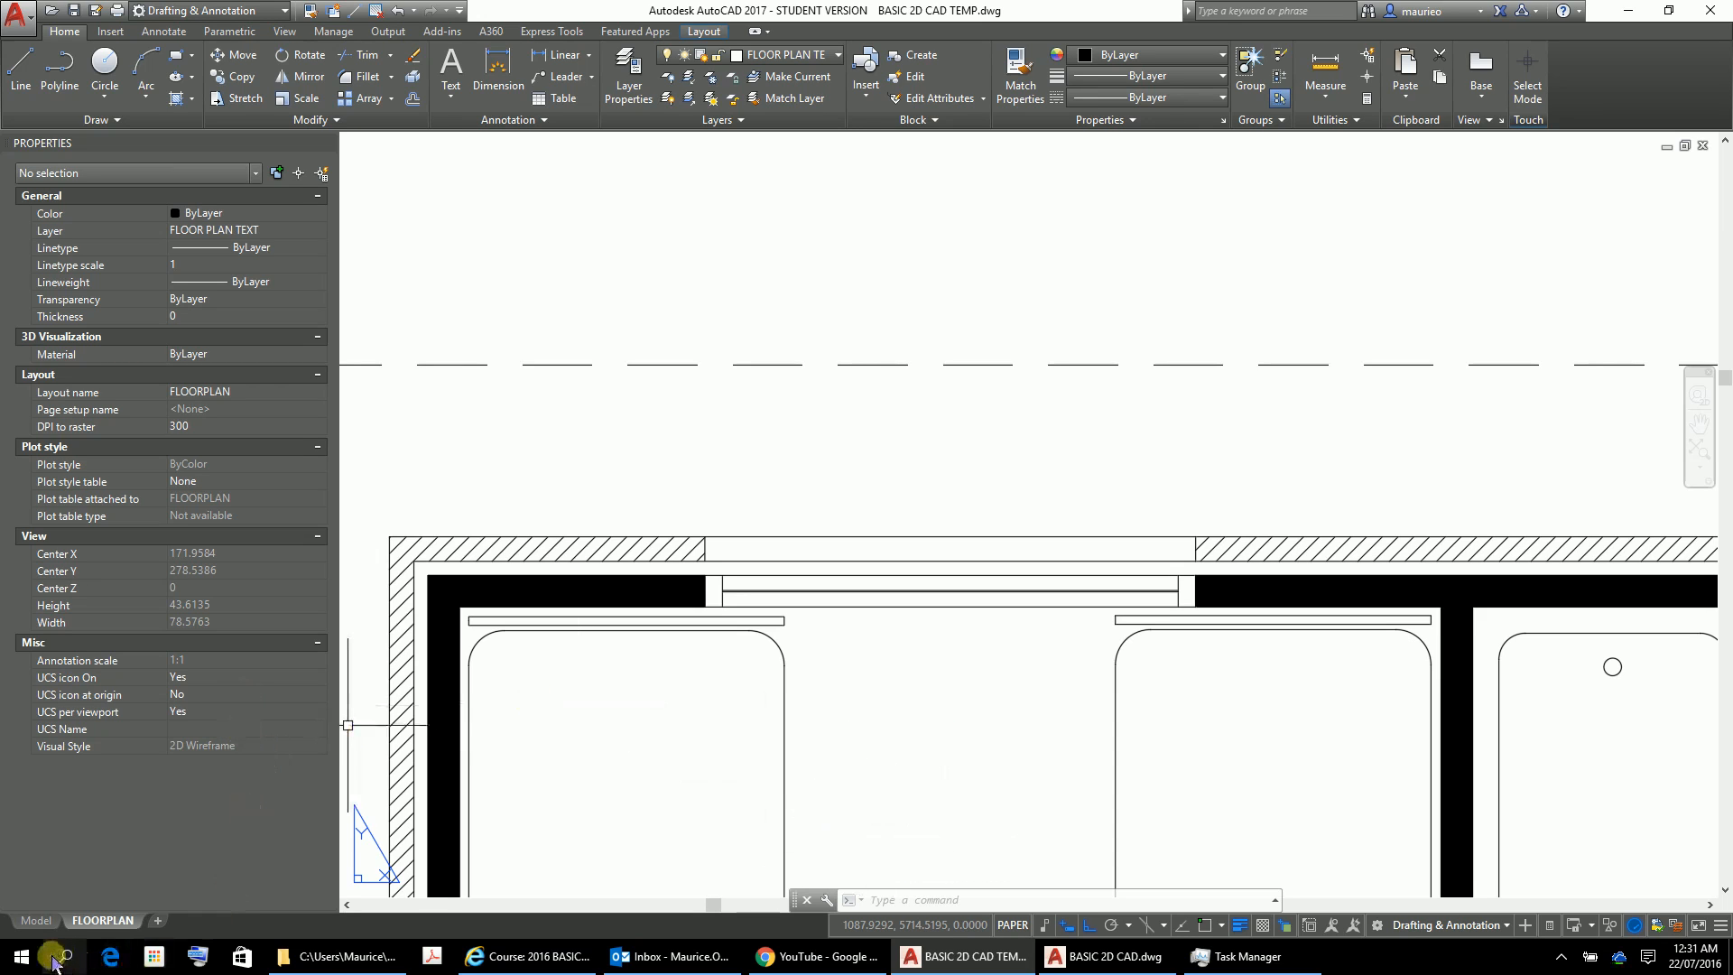
# Return to model space and set the drawing's annotation scale to 1:100
pyautogui.click(36, 920)
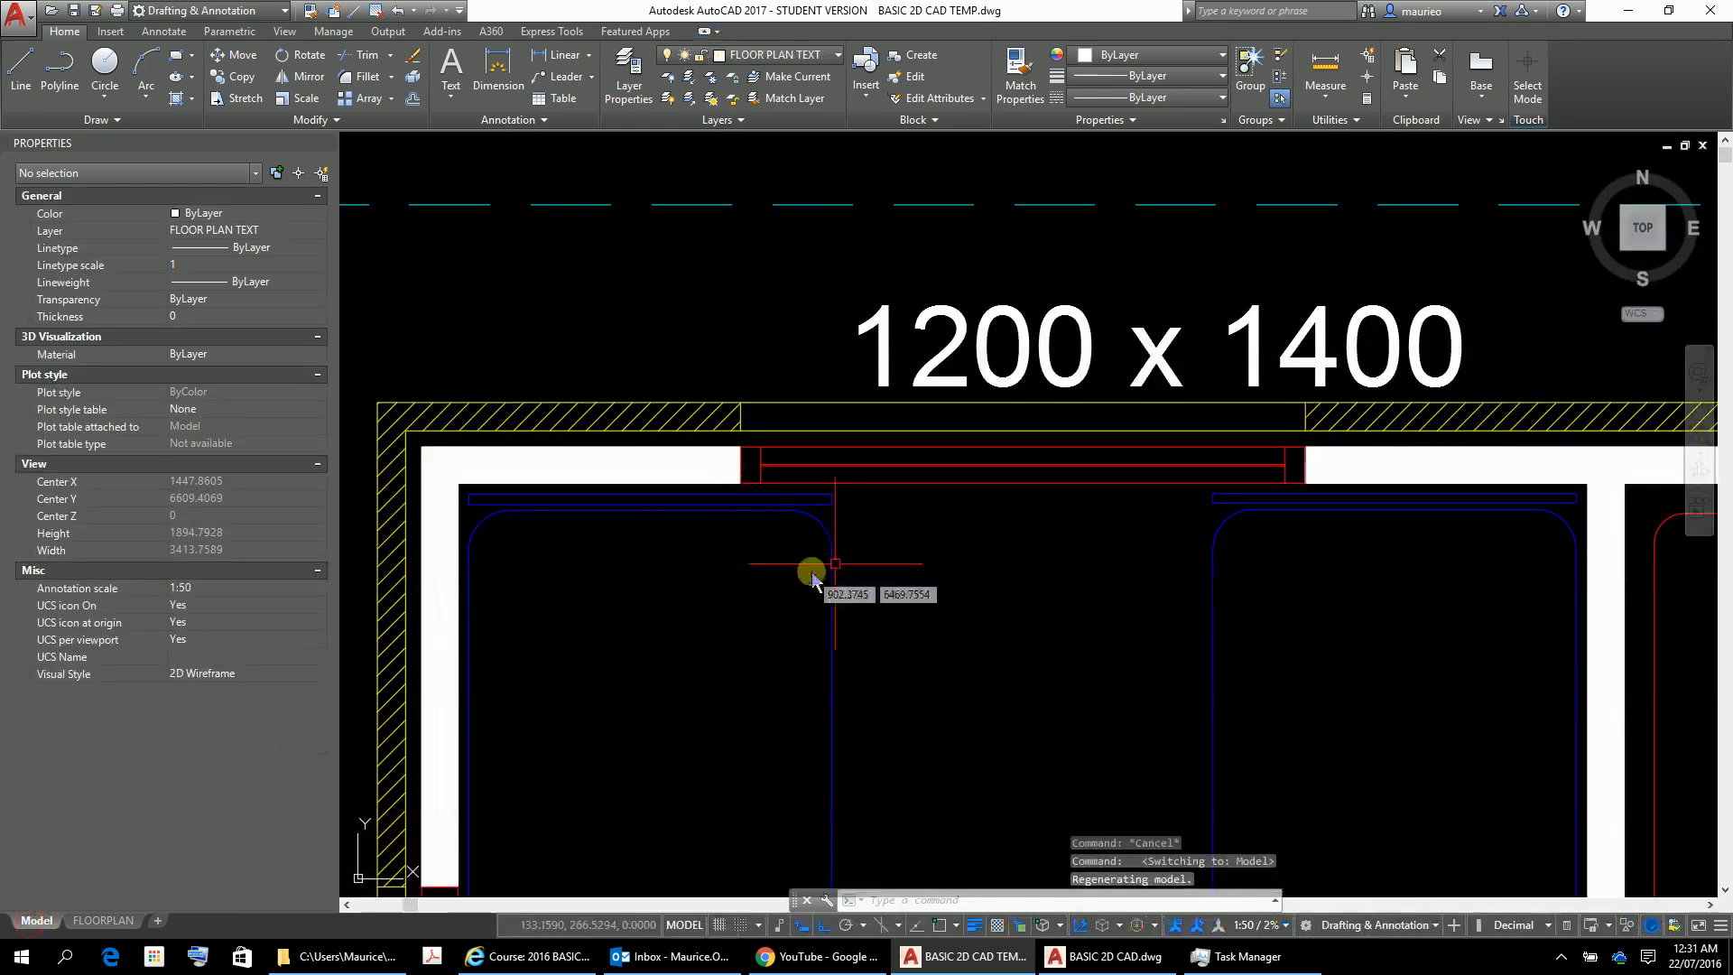
pyautogui.scroll(-4, 815, 571)
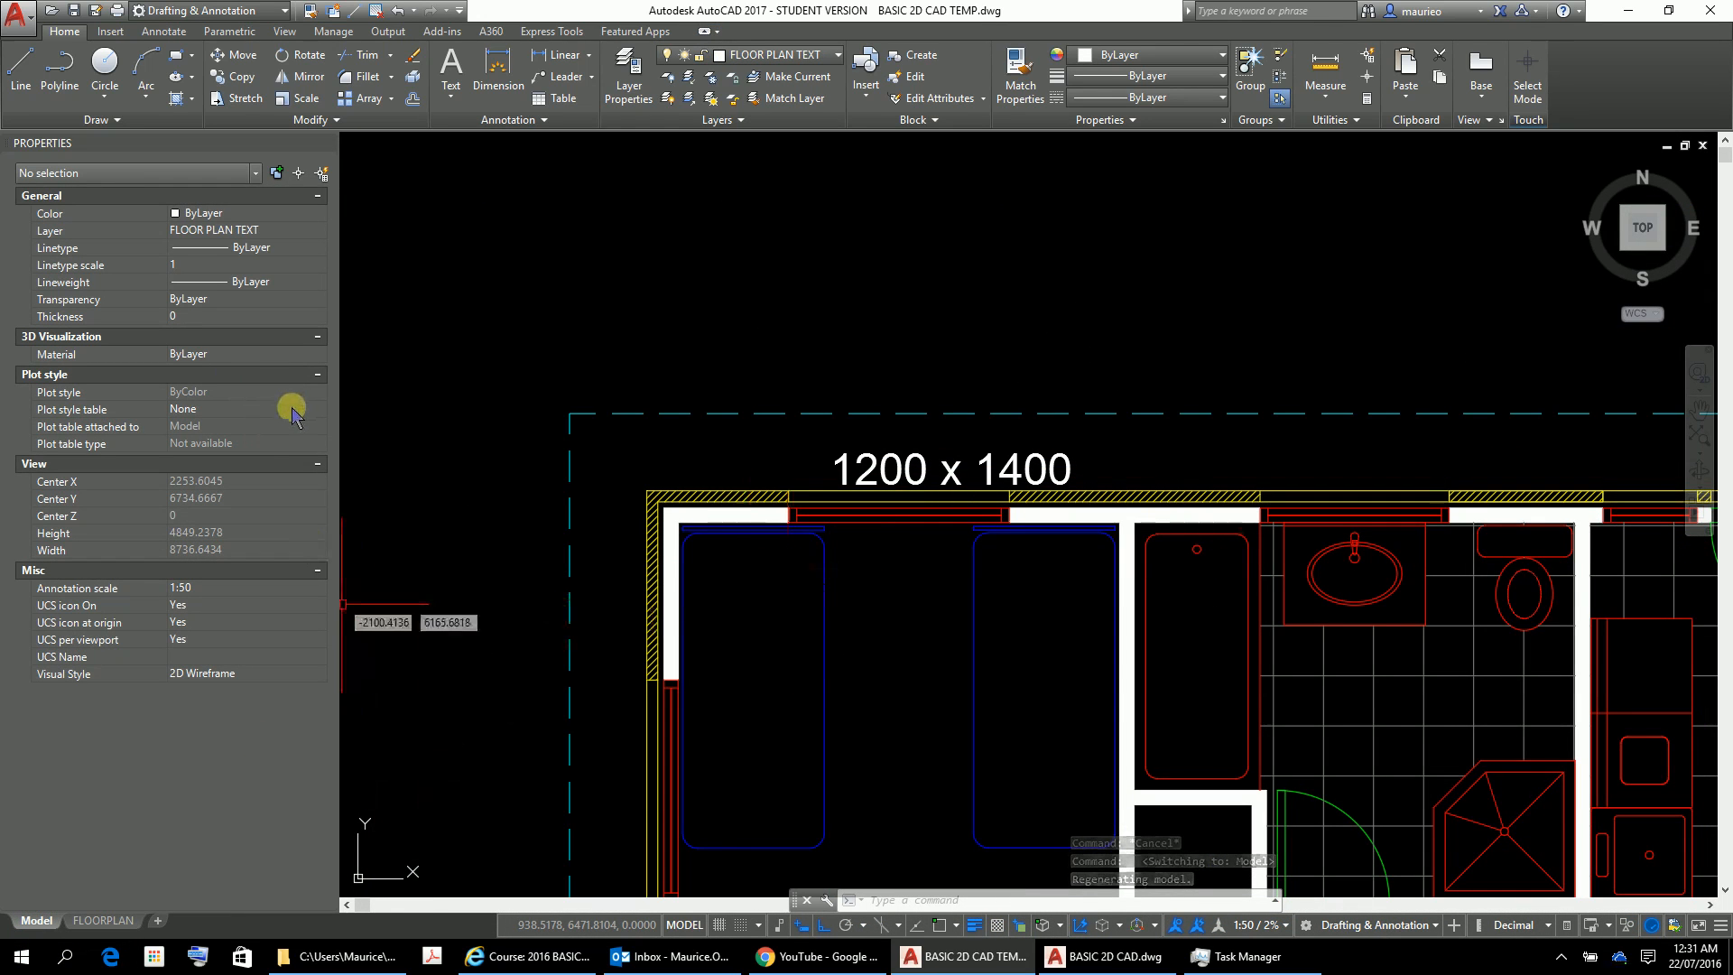
pyautogui.click(1285, 930)
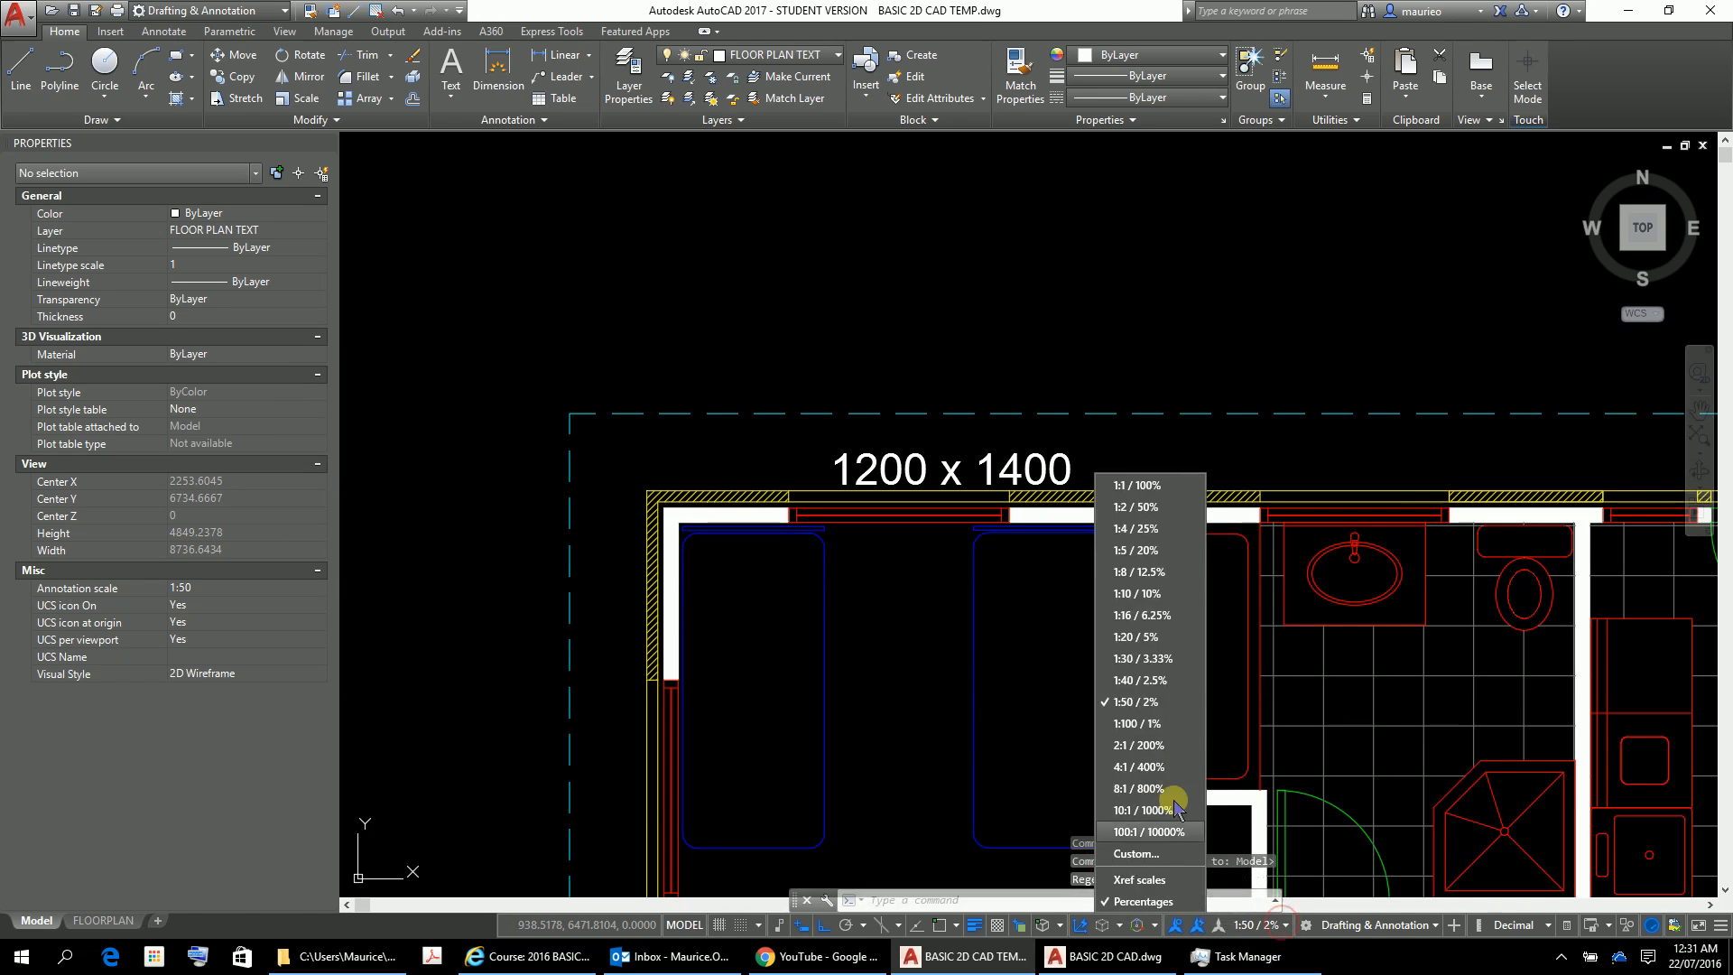
pyautogui.click(1139, 725)
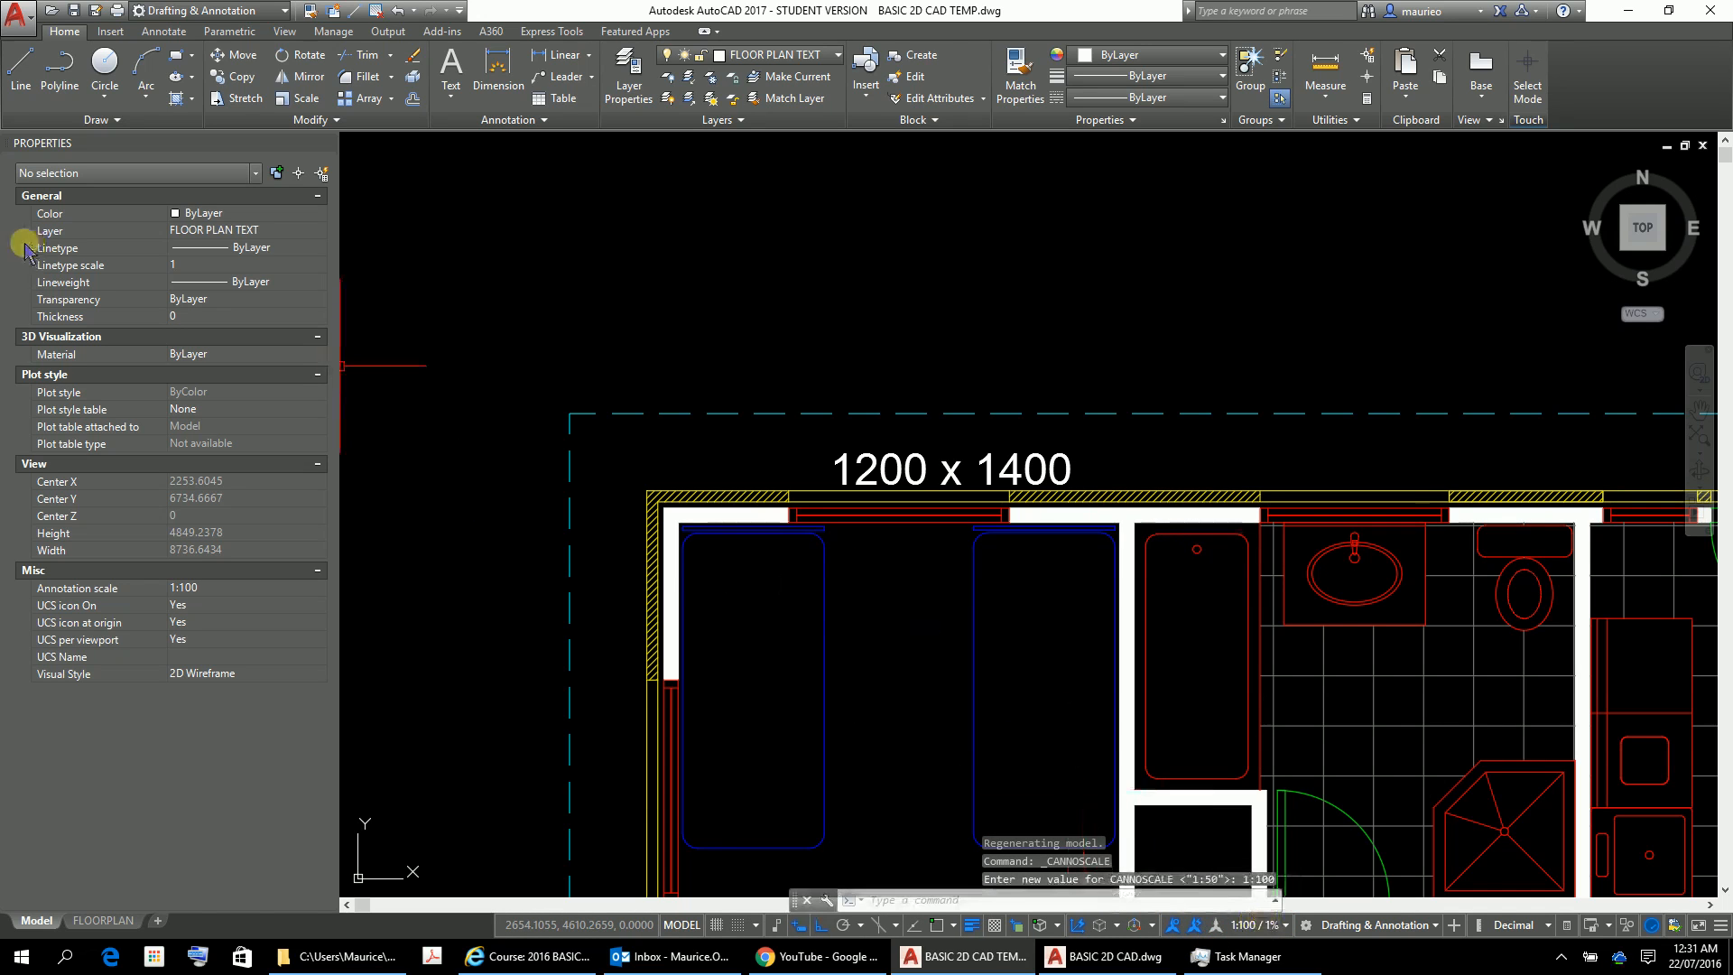
# Add the 1:50 scale back to the window size label's annotative scale list, keeping 1:100
pyautogui.click(916, 471)
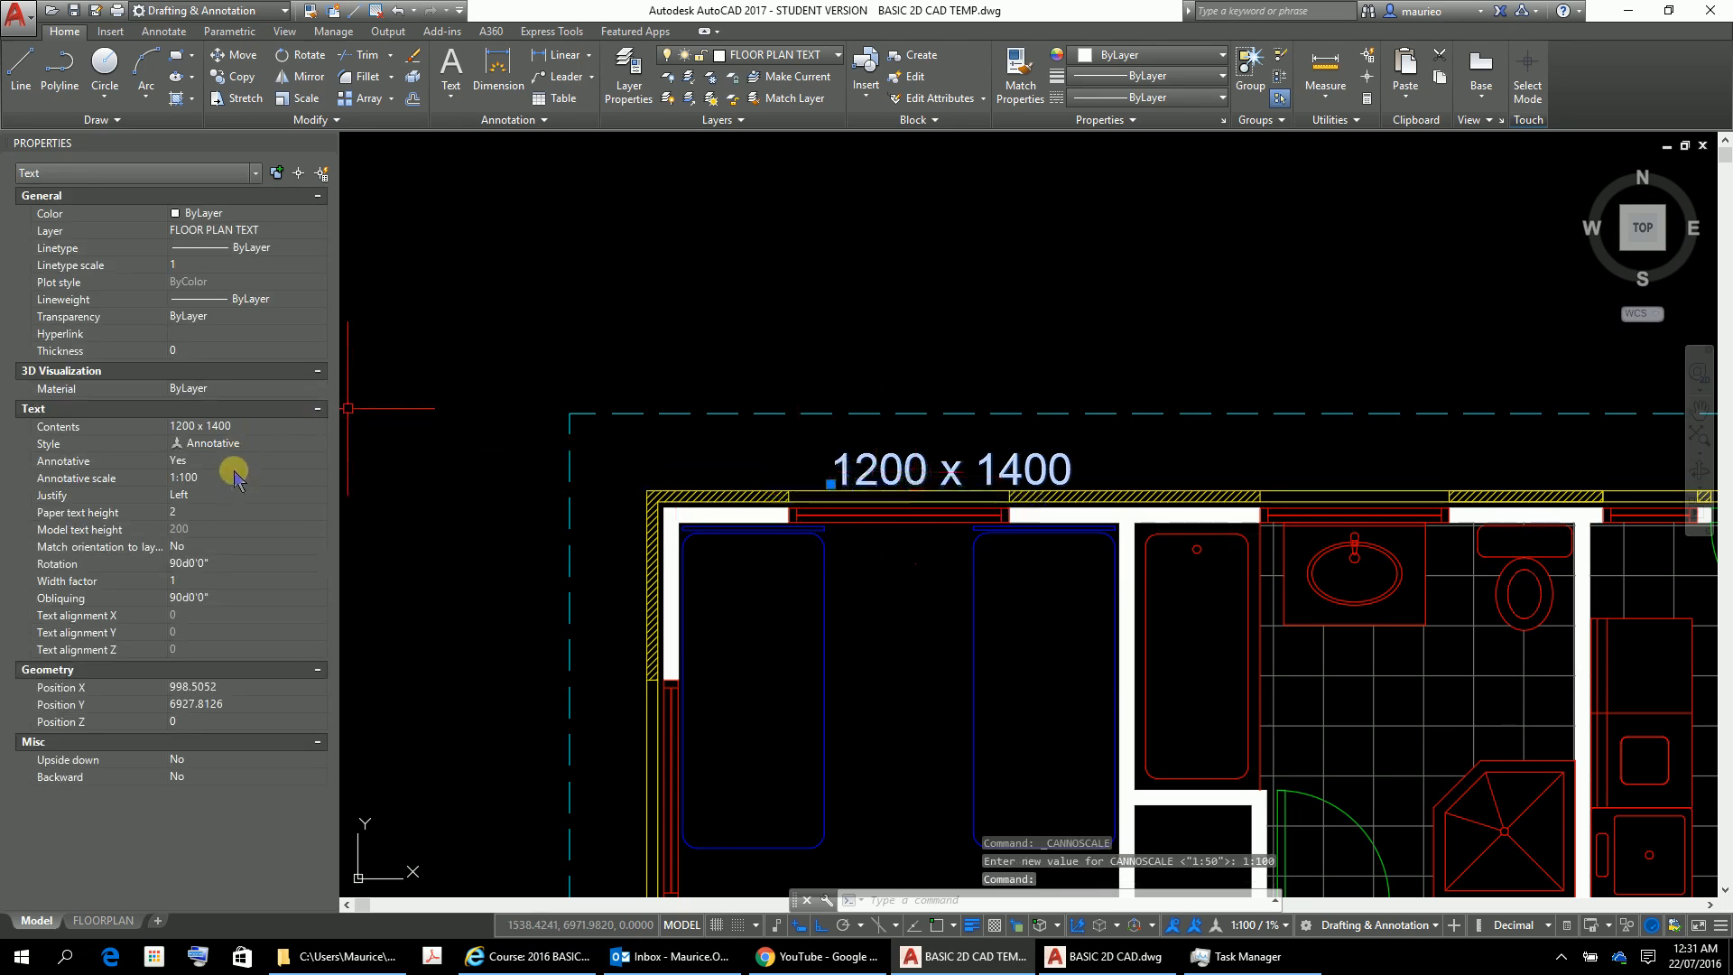
pyautogui.click(234, 476)
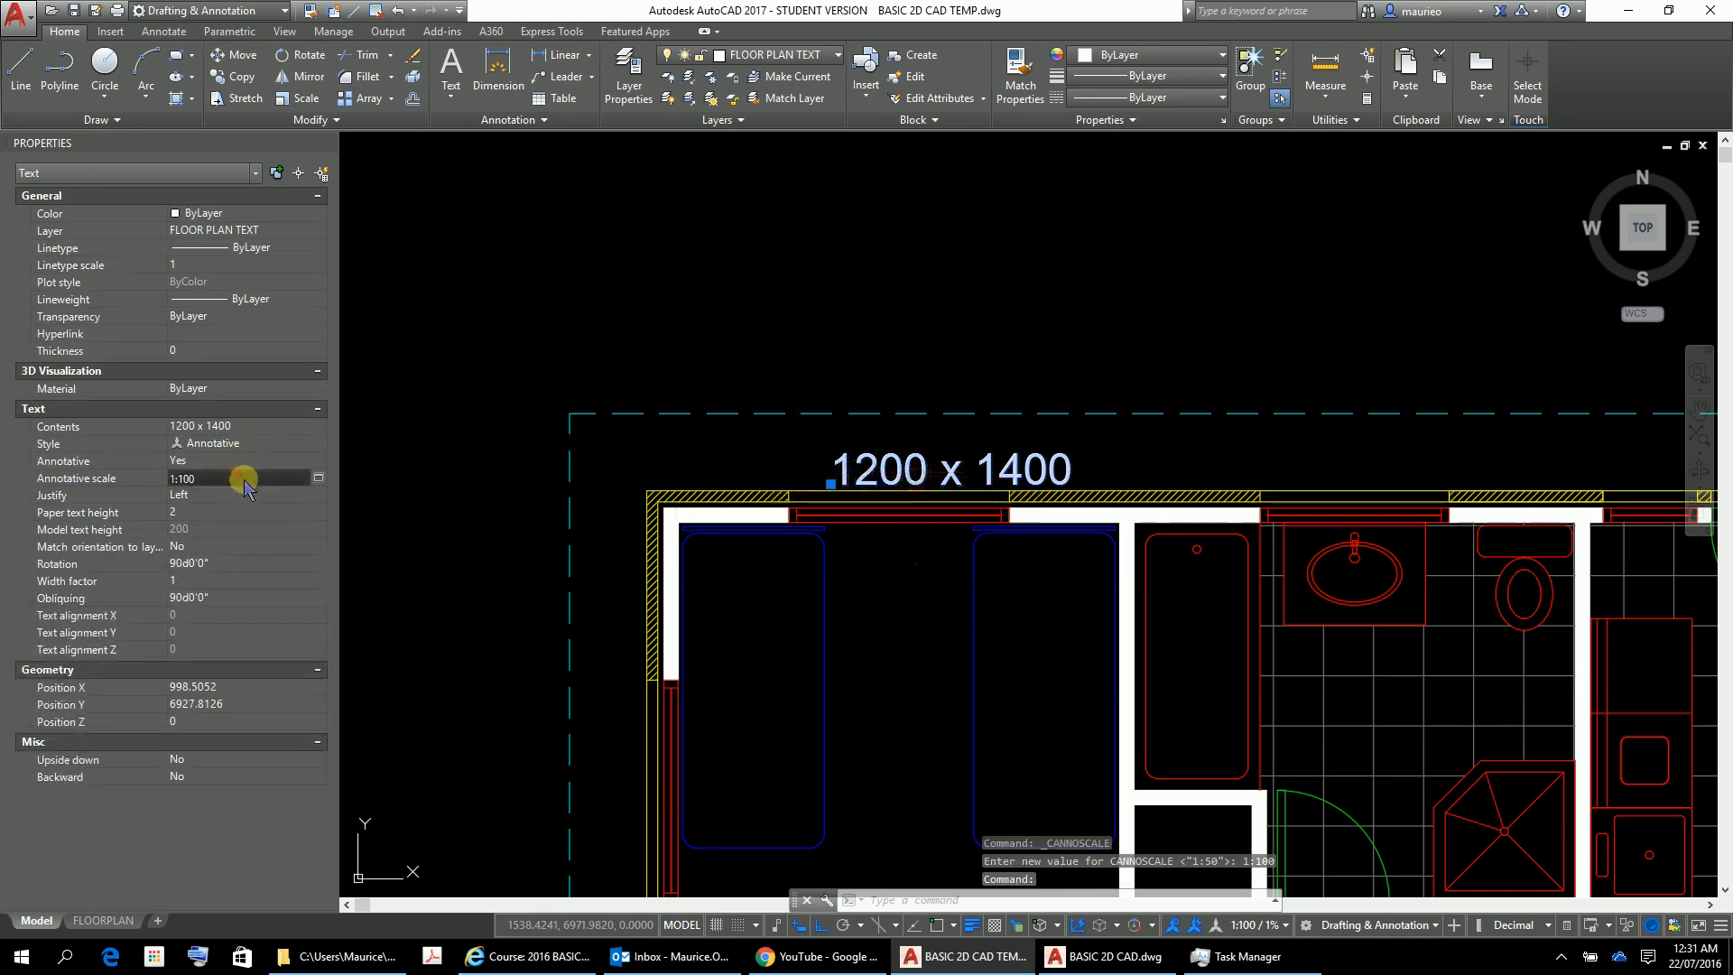
pyautogui.click(319, 478)
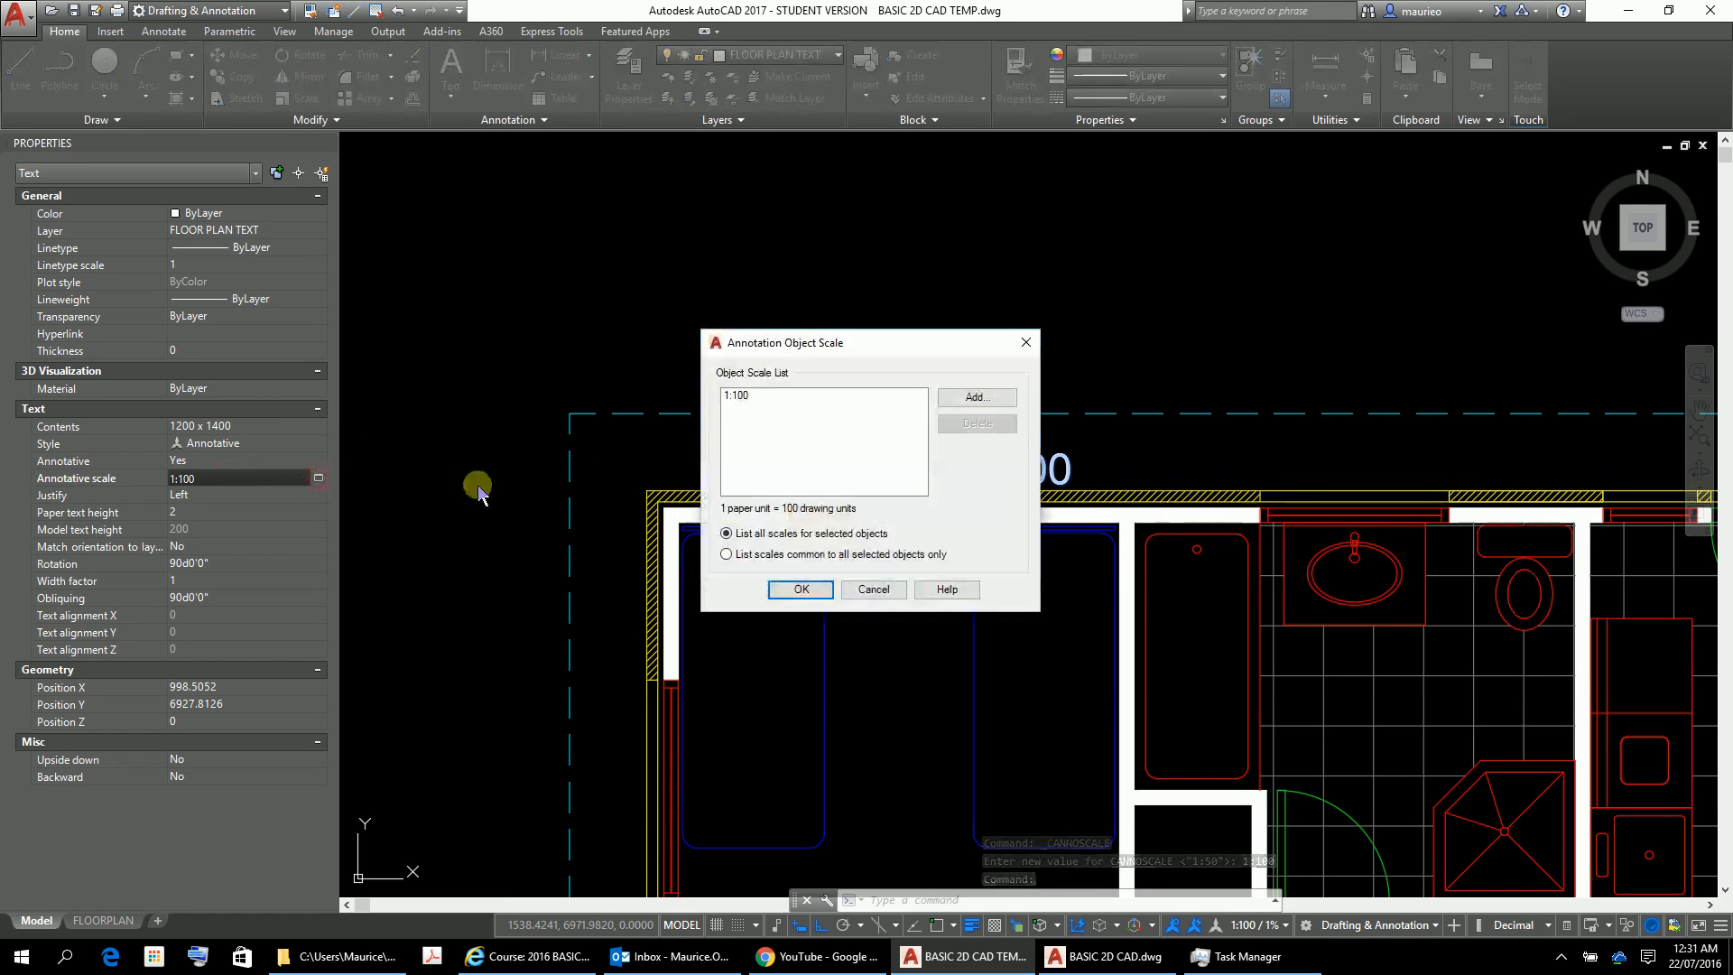
pyautogui.click(984, 401)
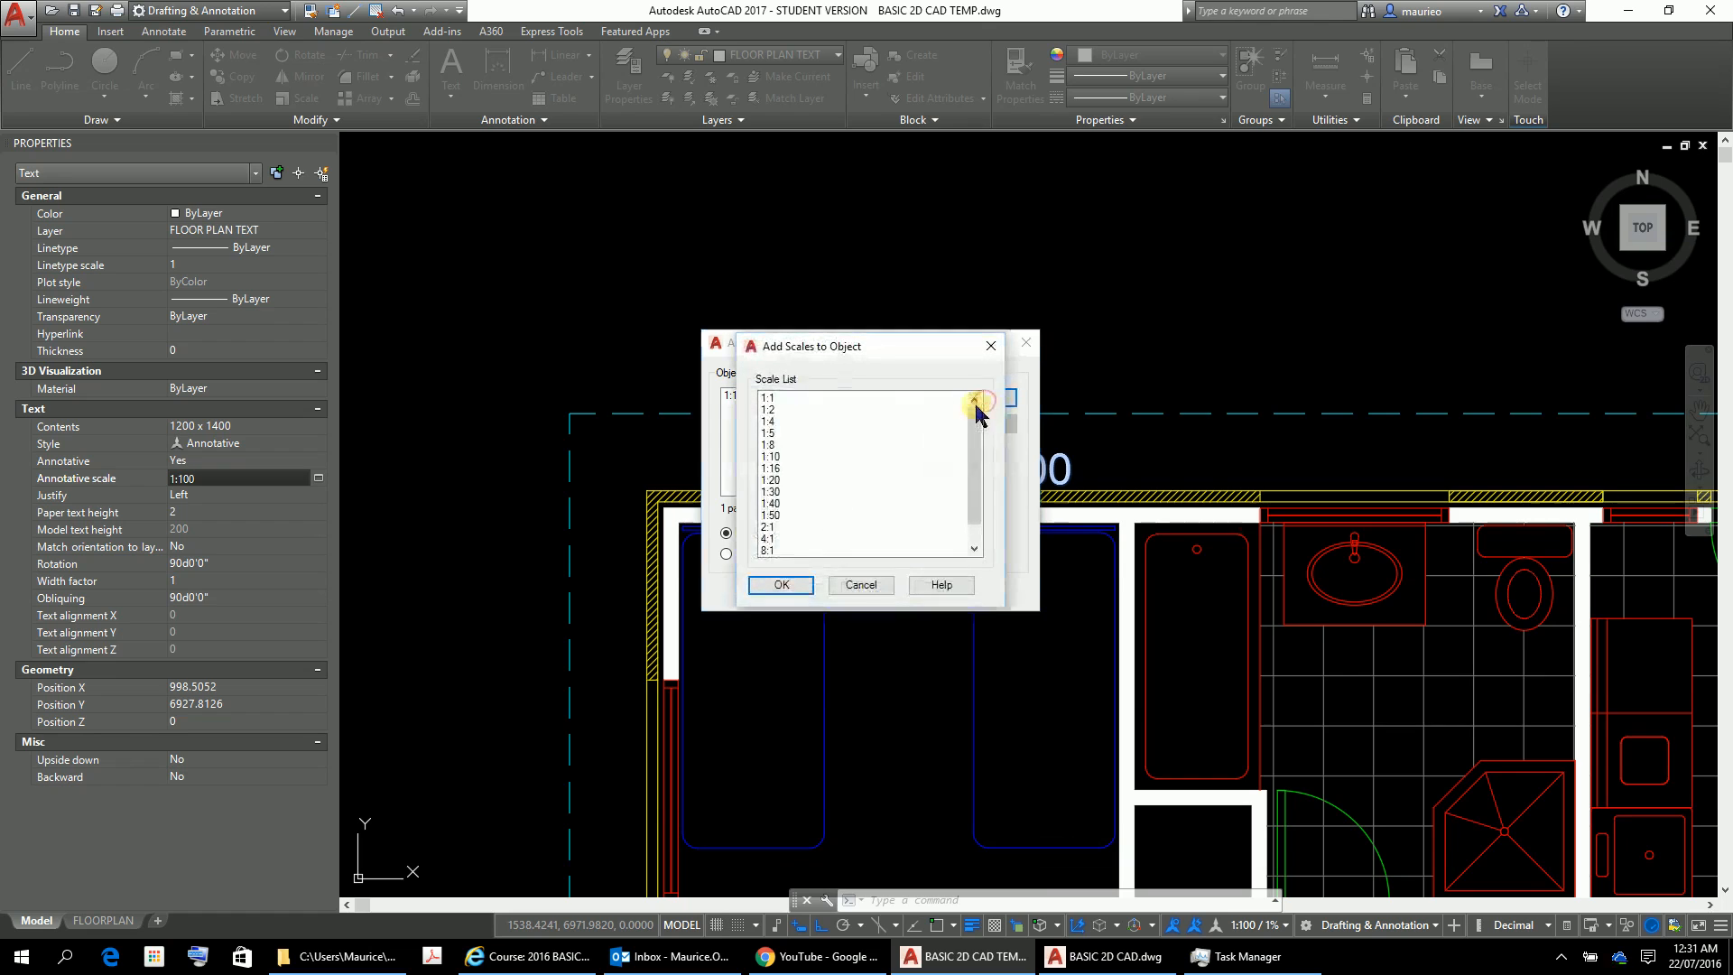
pyautogui.click(787, 516)
pyautogui.click(782, 585)
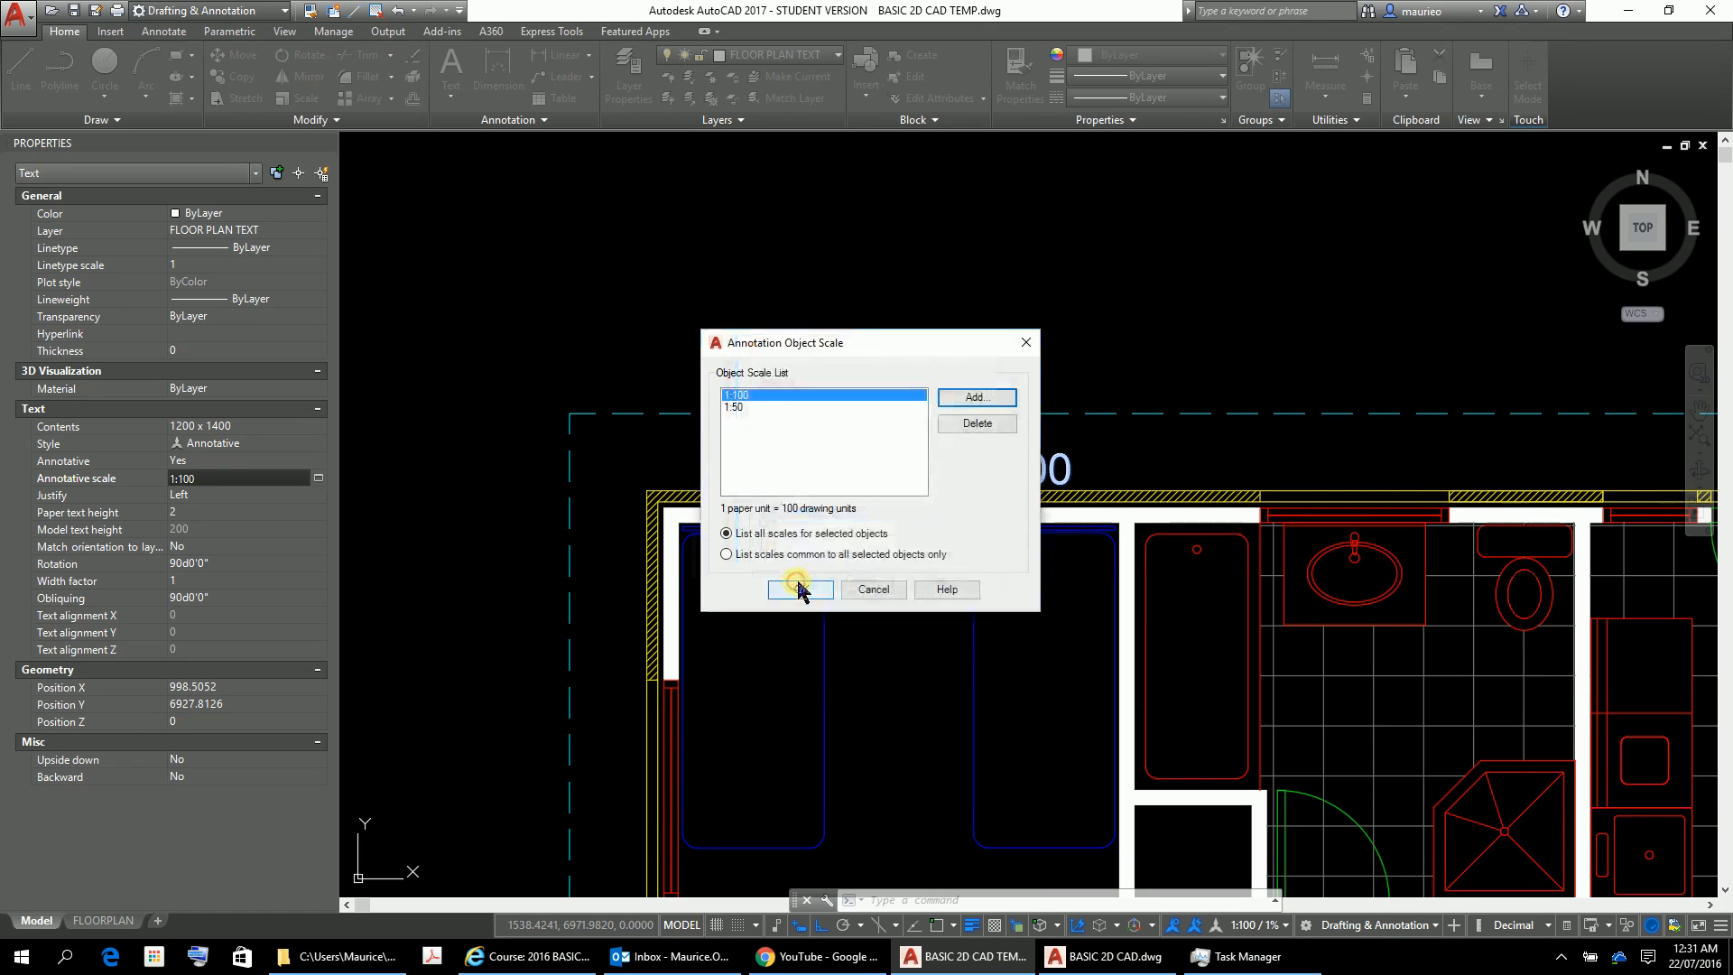
pyautogui.click(738, 408)
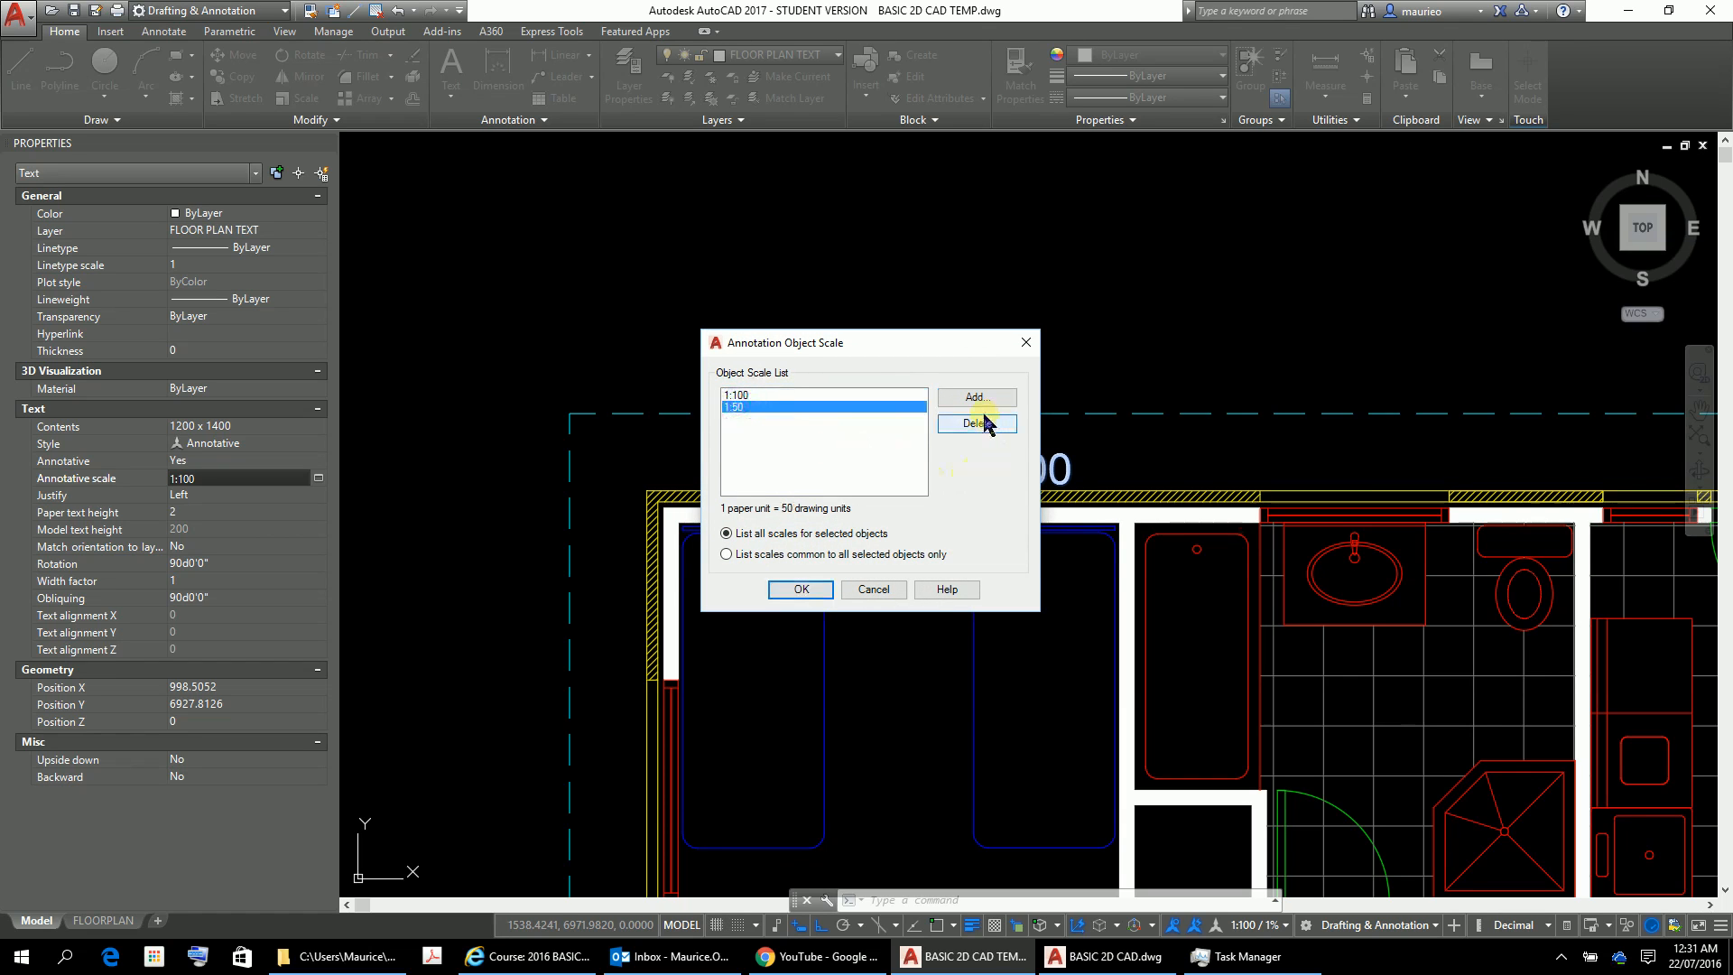
pyautogui.click(807, 594)
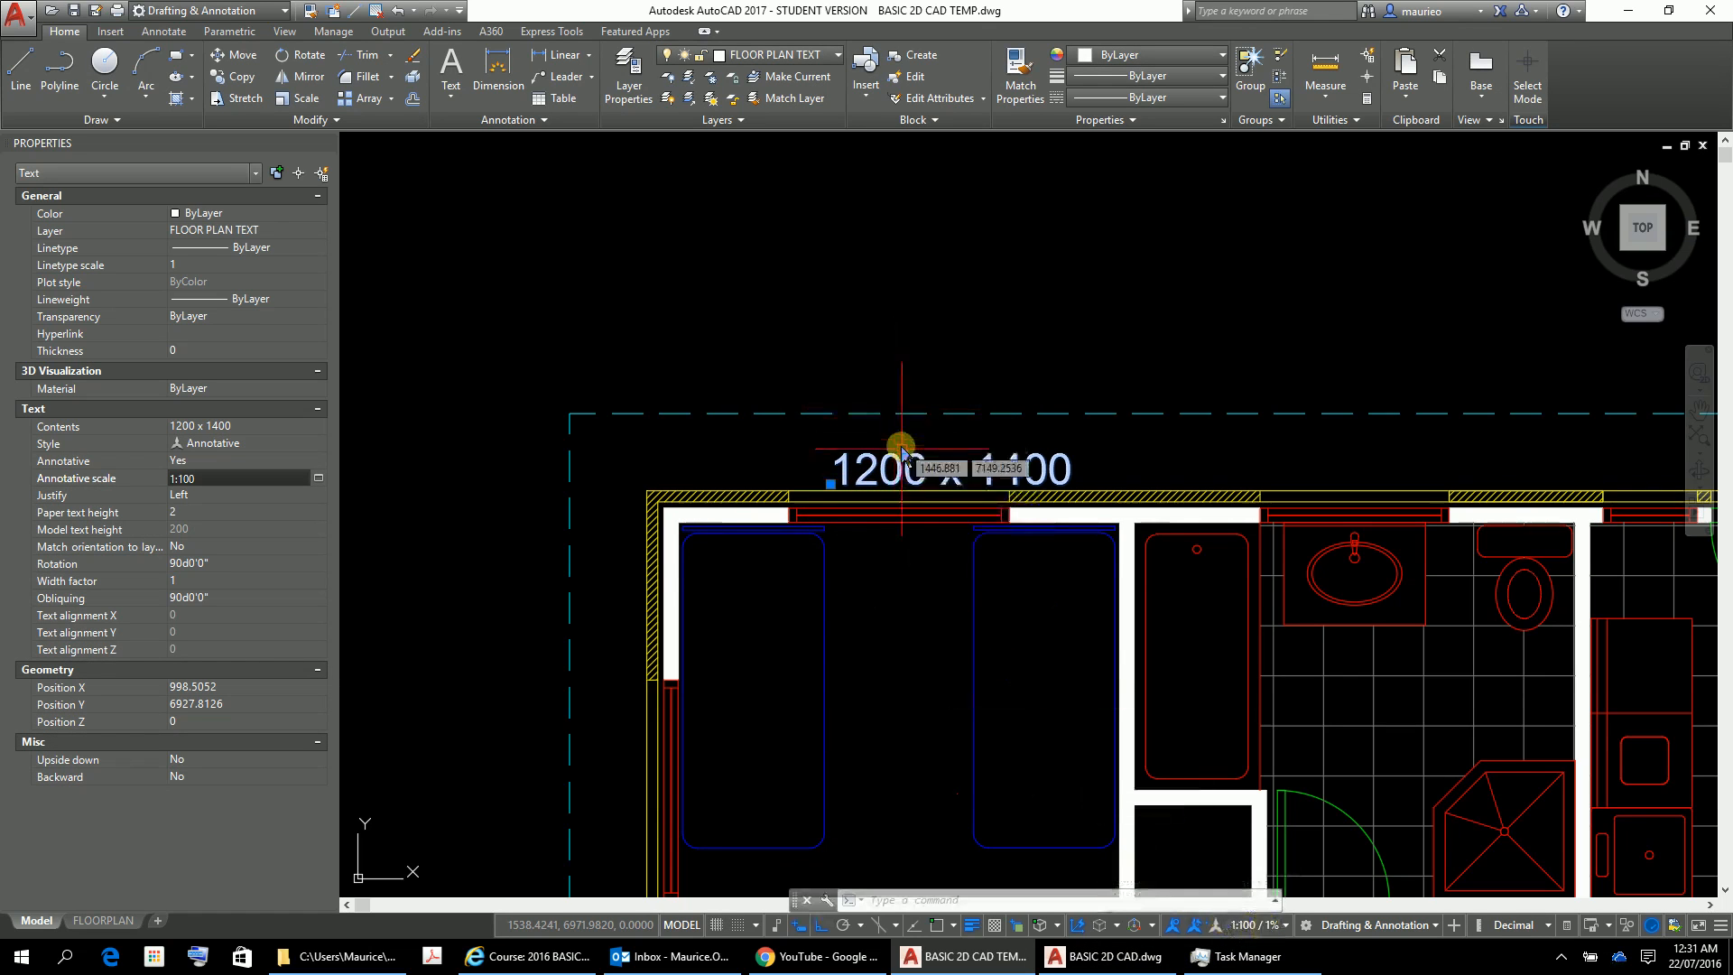
# Set the annotation scale to 1:50 and select the window size label to compare its two scale representations
pyautogui.click(1285, 925)
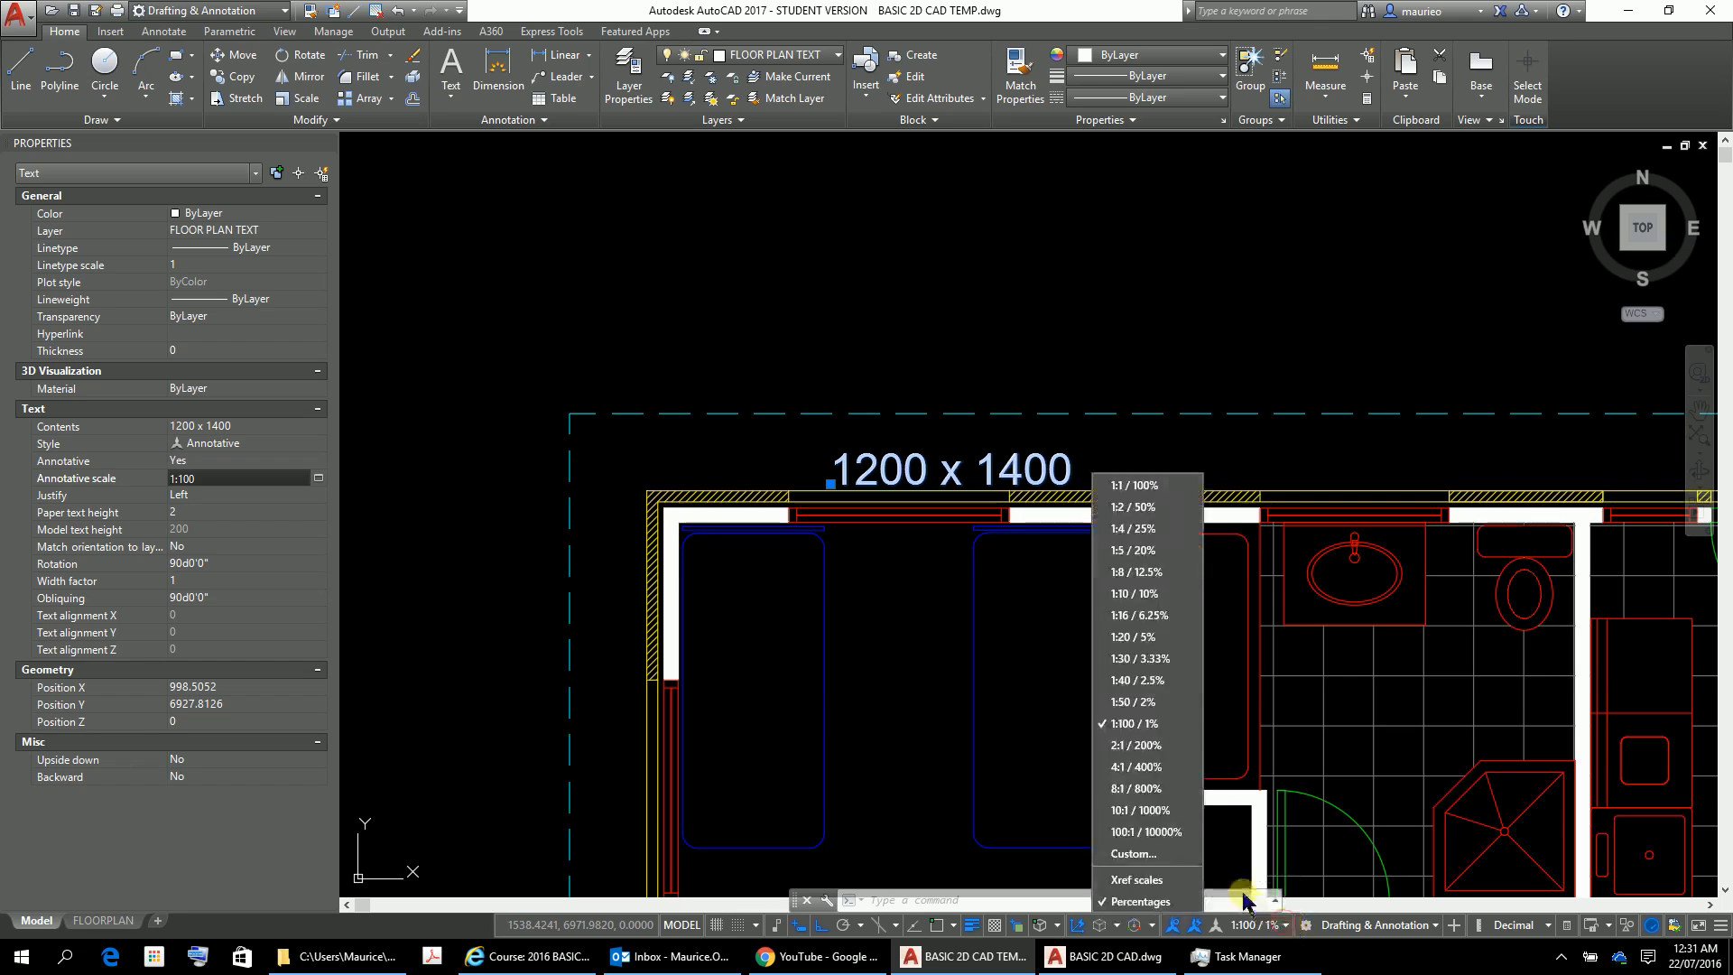
pyautogui.click(1141, 704)
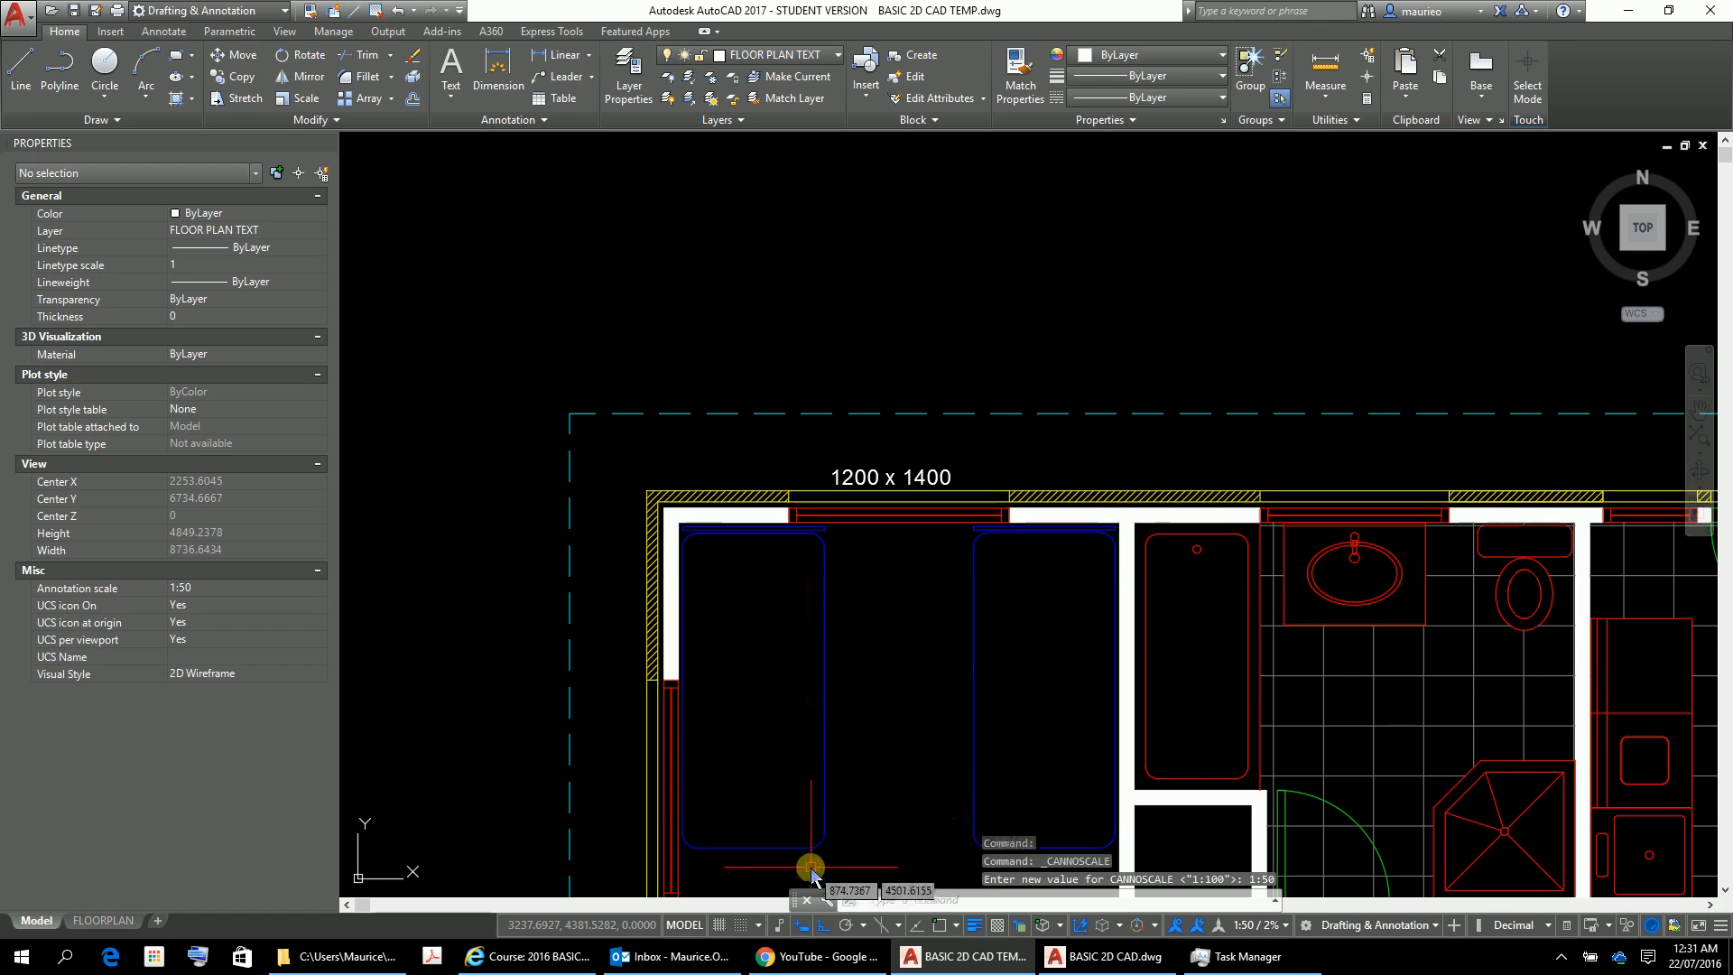
pyautogui.click(924, 485)
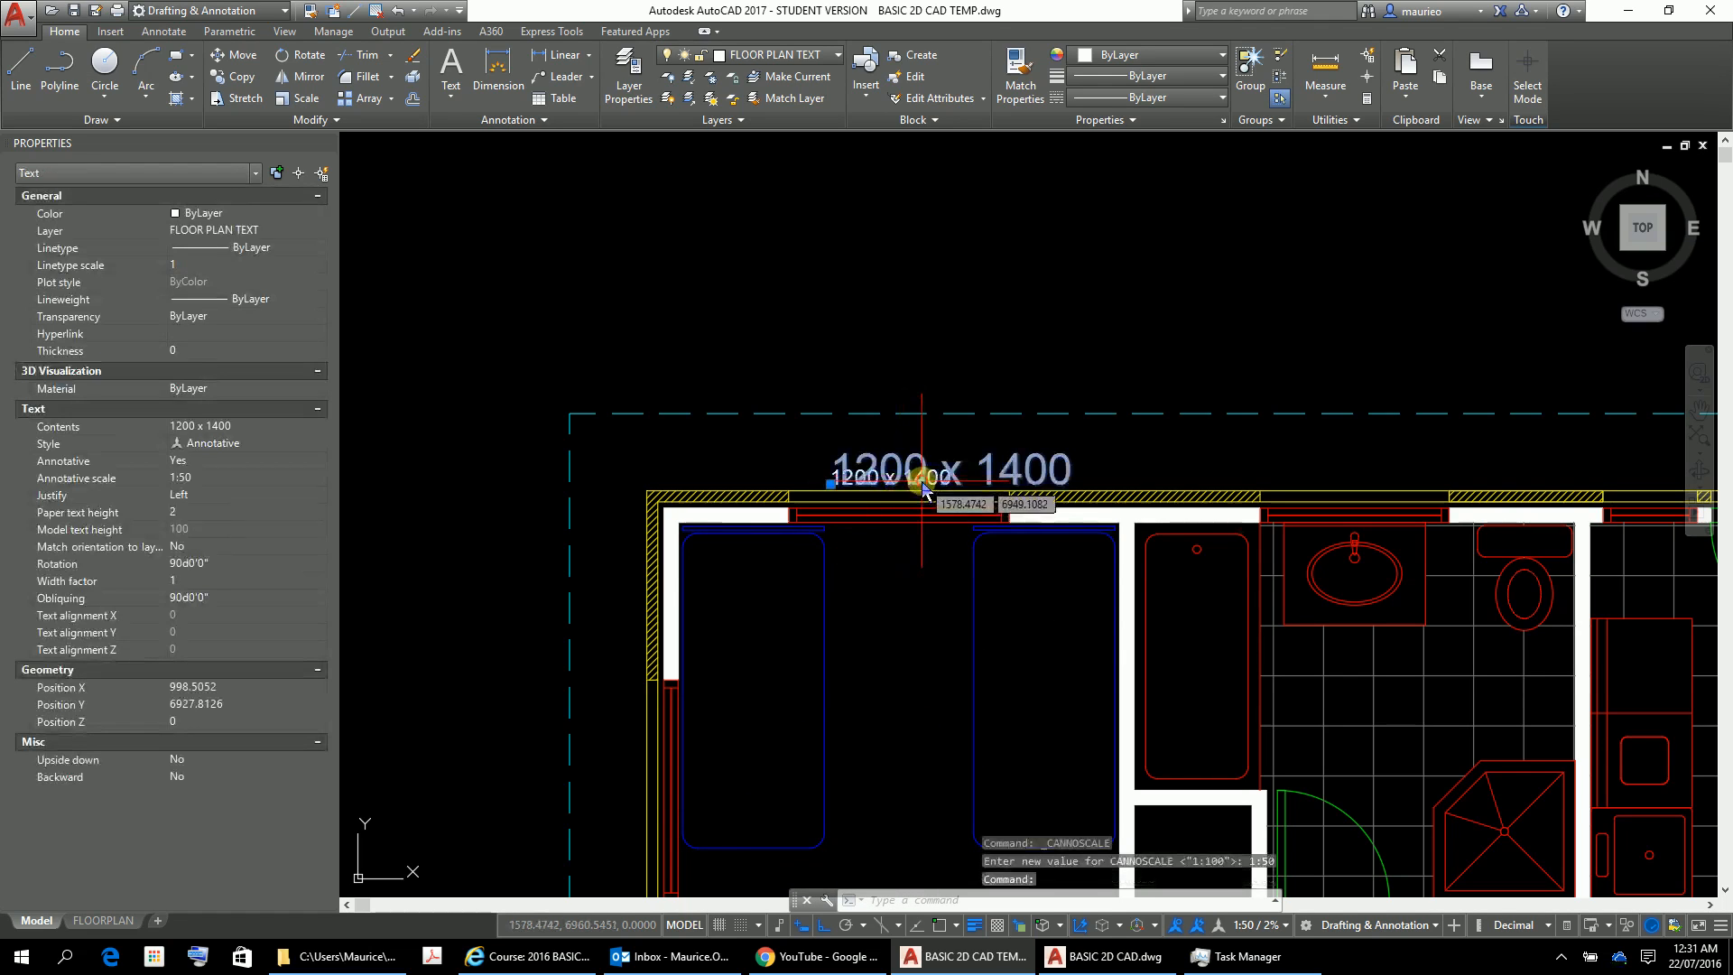
pyautogui.scroll(4, 817, 506)
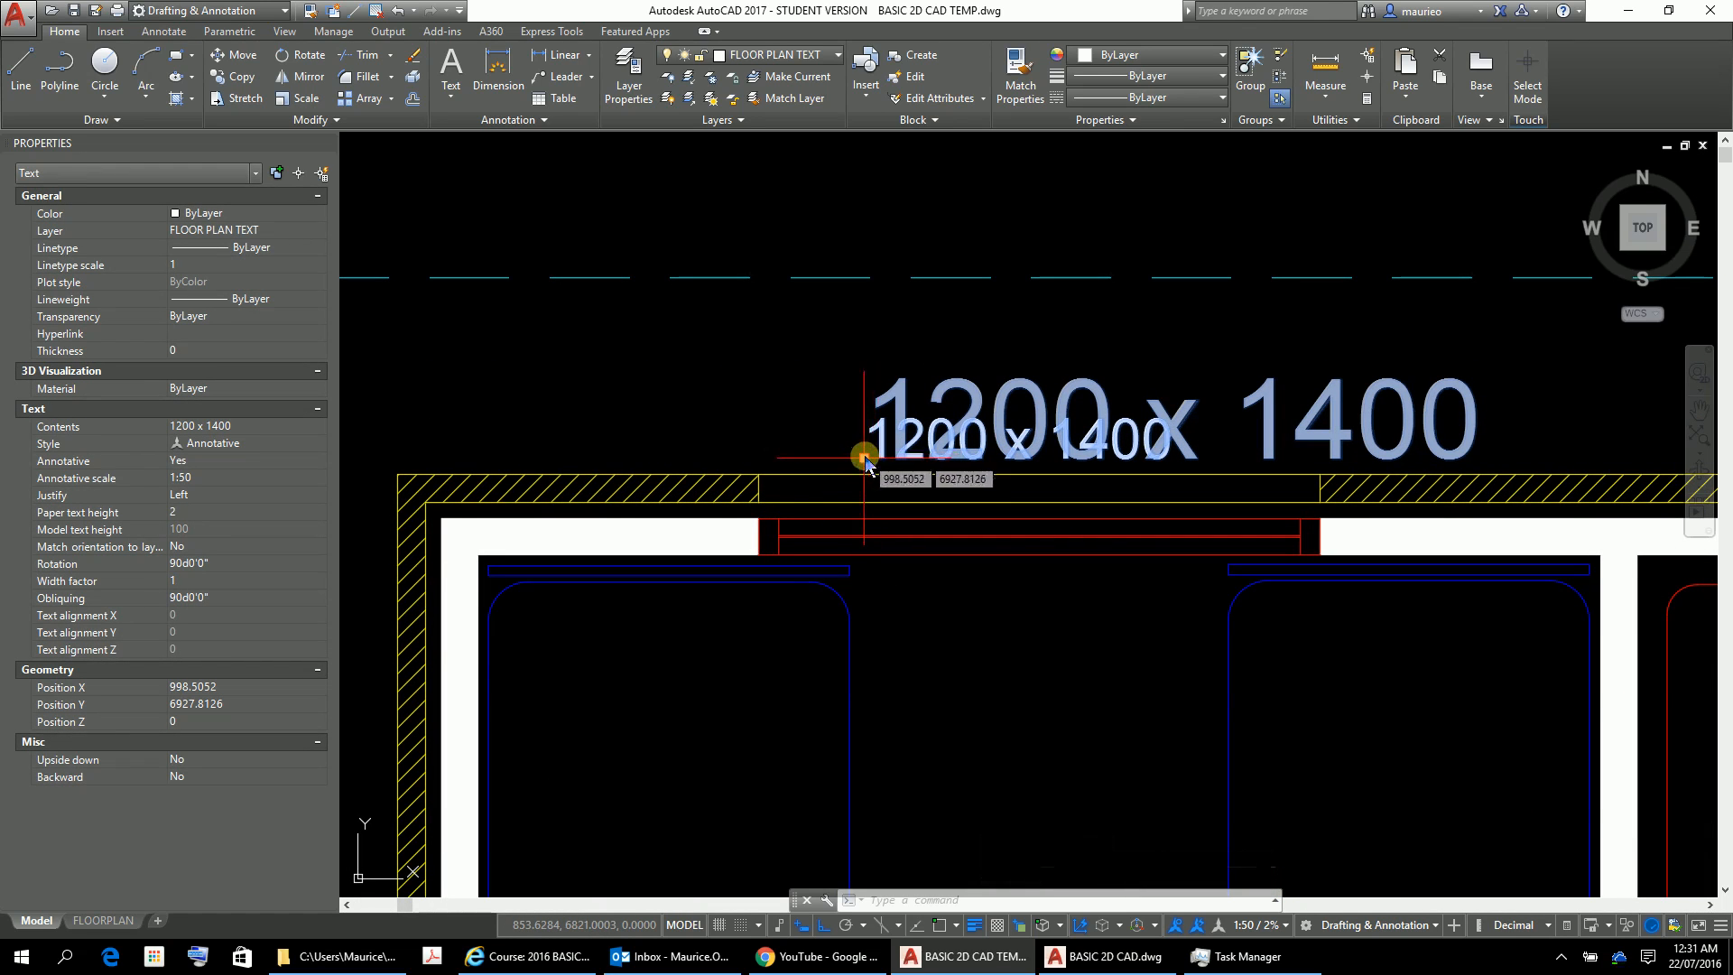
# Set the annotation scale to 1:100 and select the window size label to inspect its representations and shared insertion point
pyautogui.click(1242, 935)
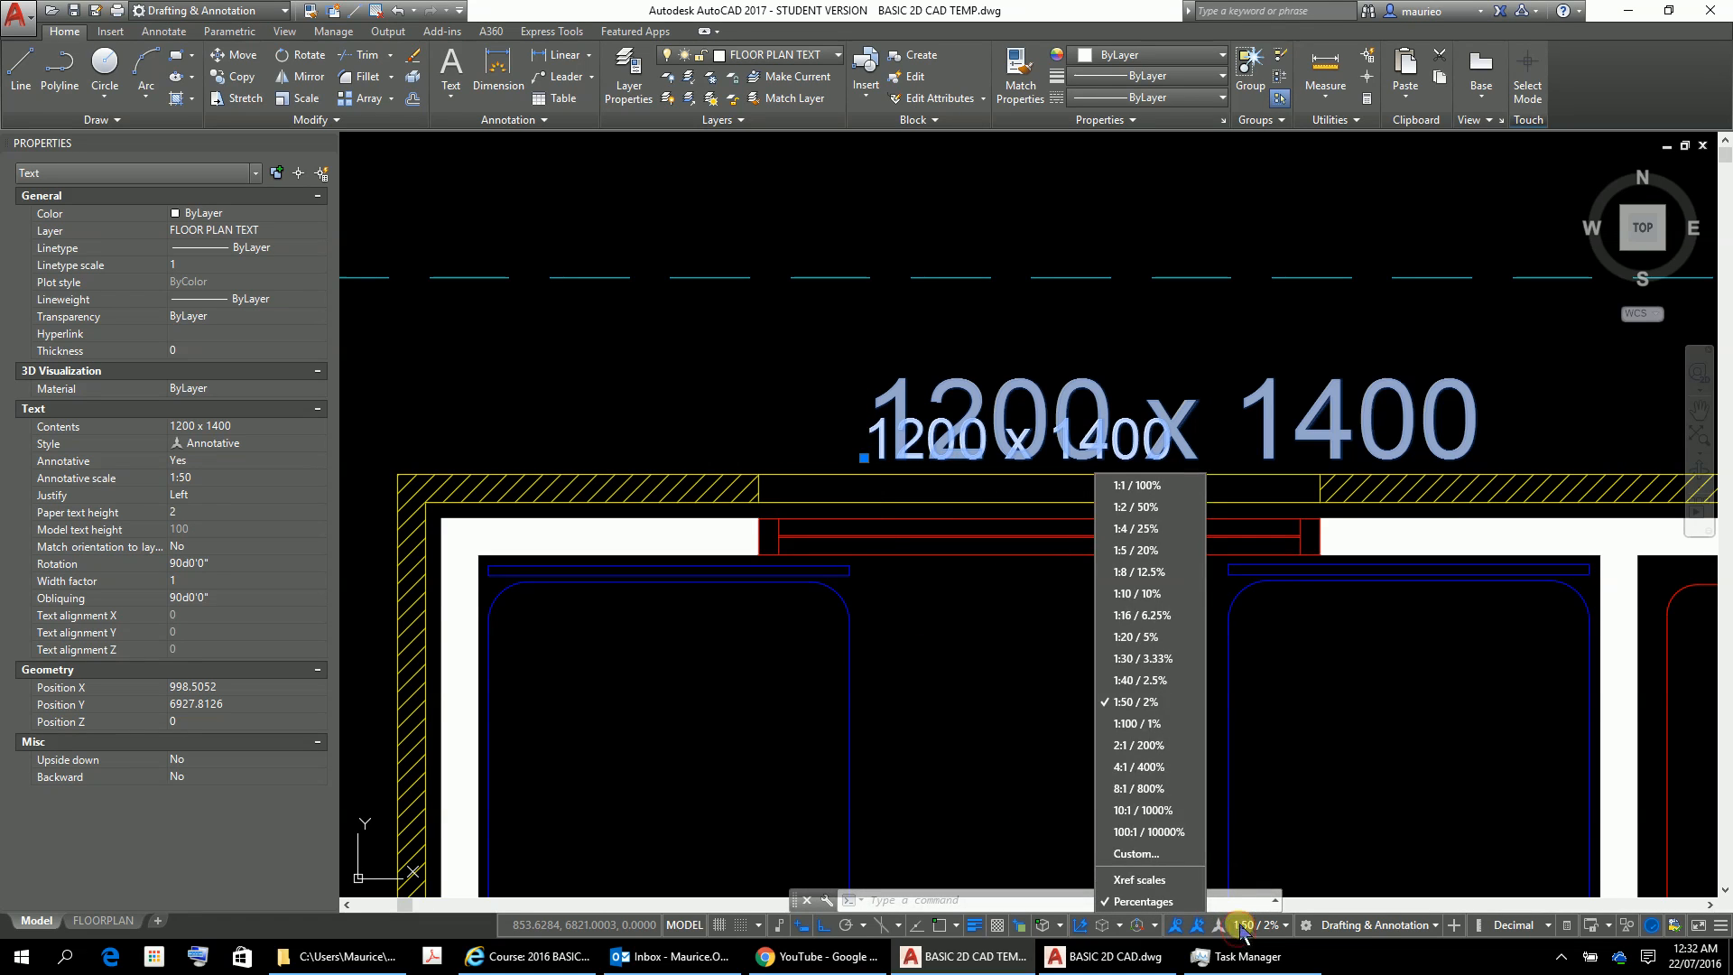
pyautogui.click(1136, 726)
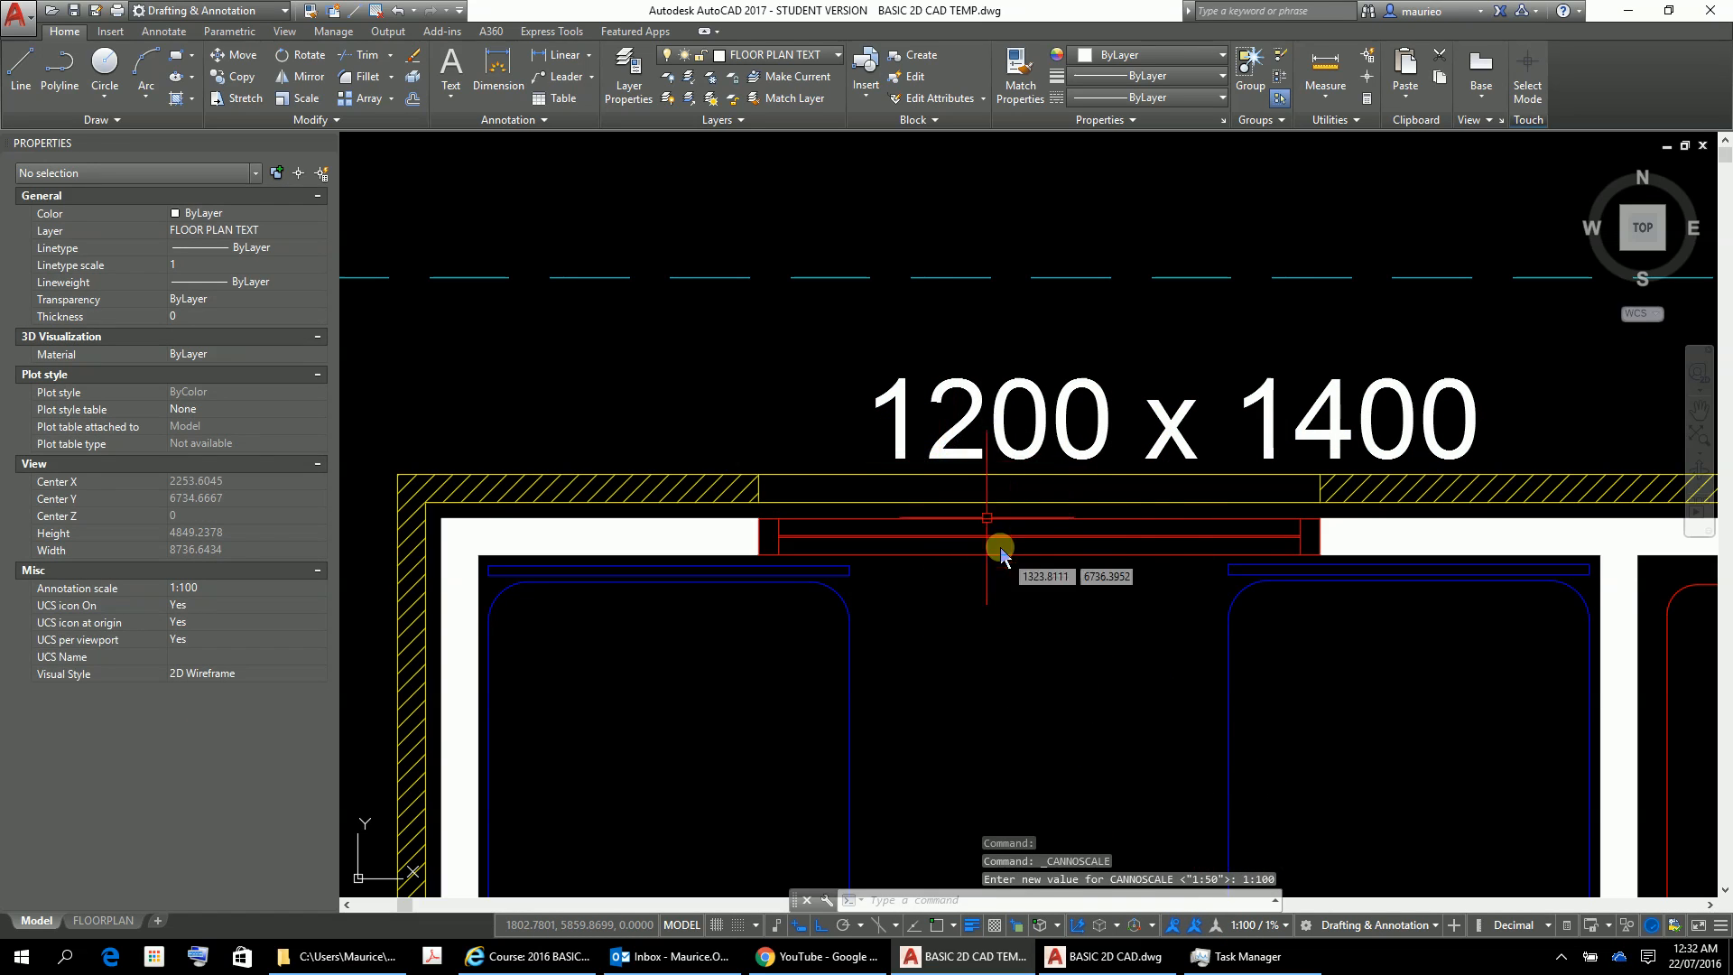
pyautogui.click(889, 447)
pyautogui.click(874, 459)
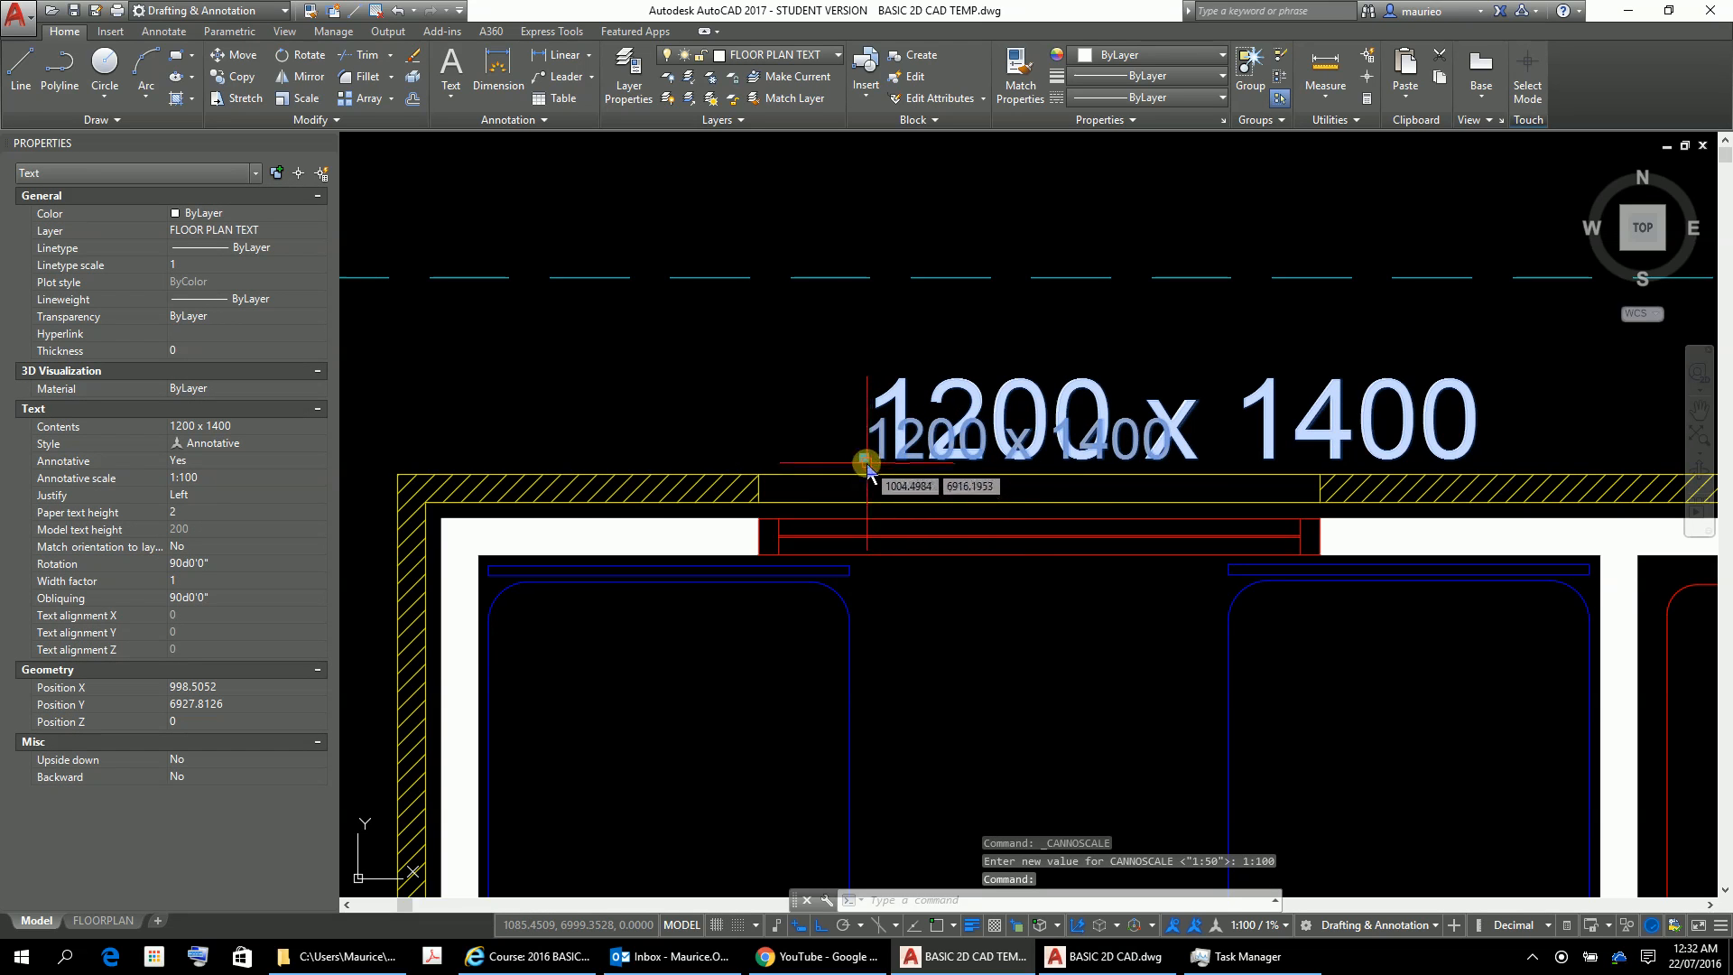
# Move the window size label's 1:100 representation straight up about 530 units, away from the 1:50 representation
pyautogui.click(864, 461)
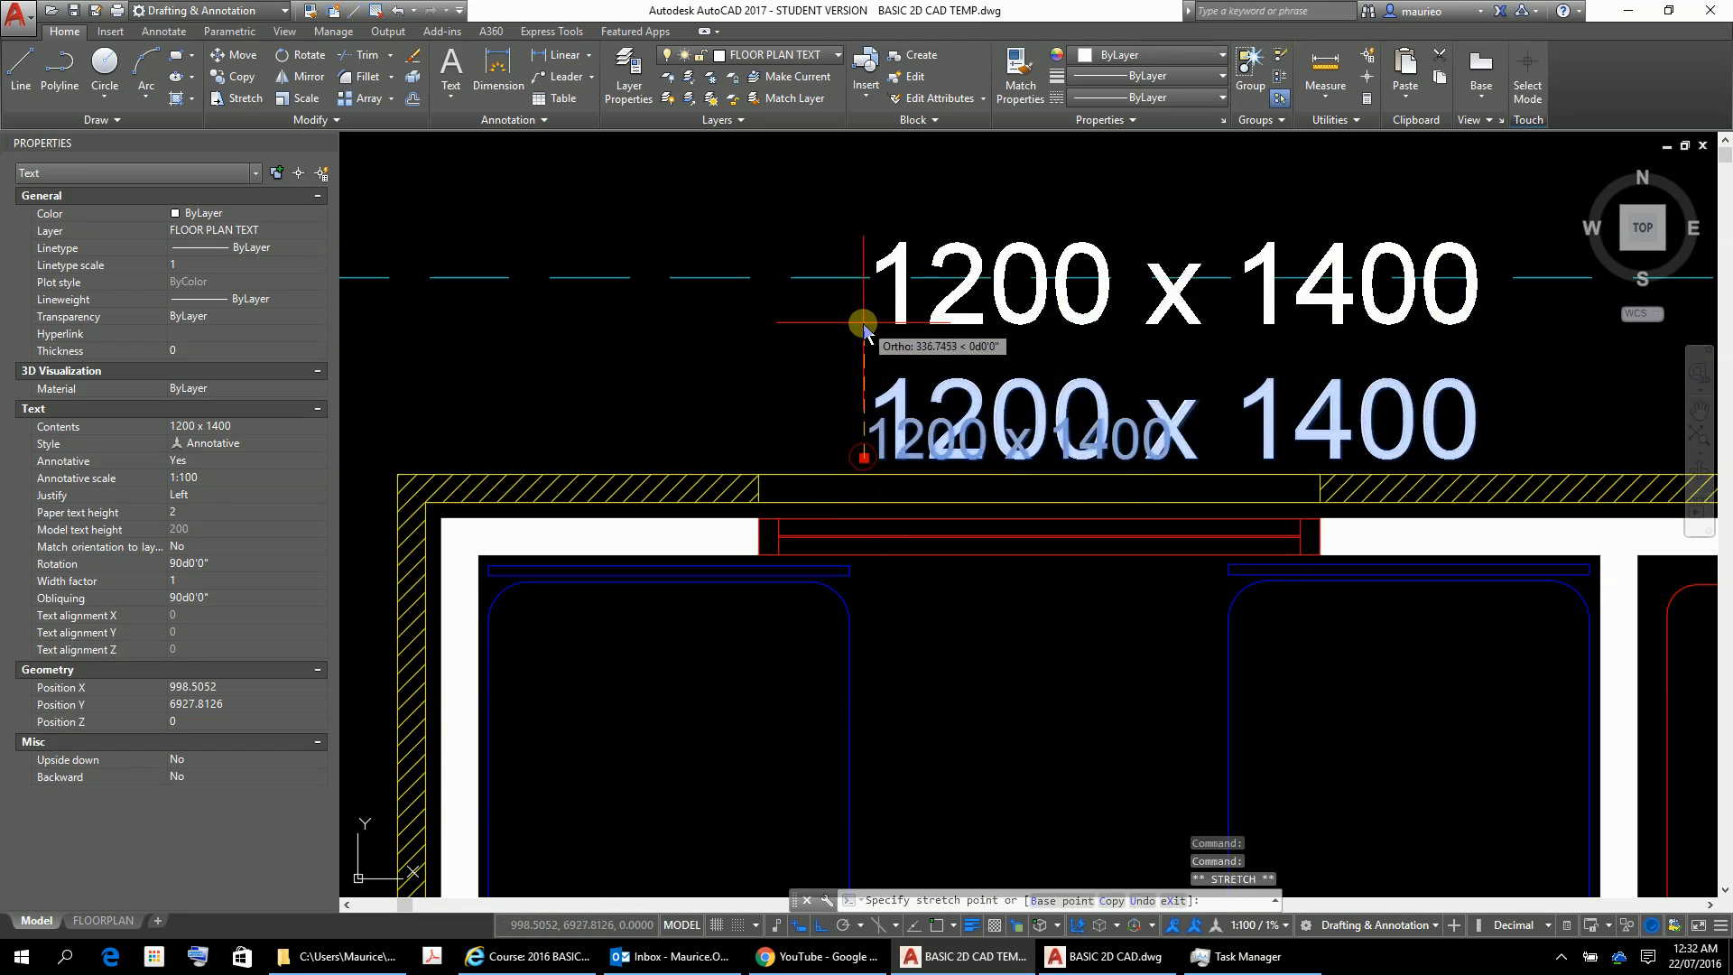
pyautogui.click(864, 244)
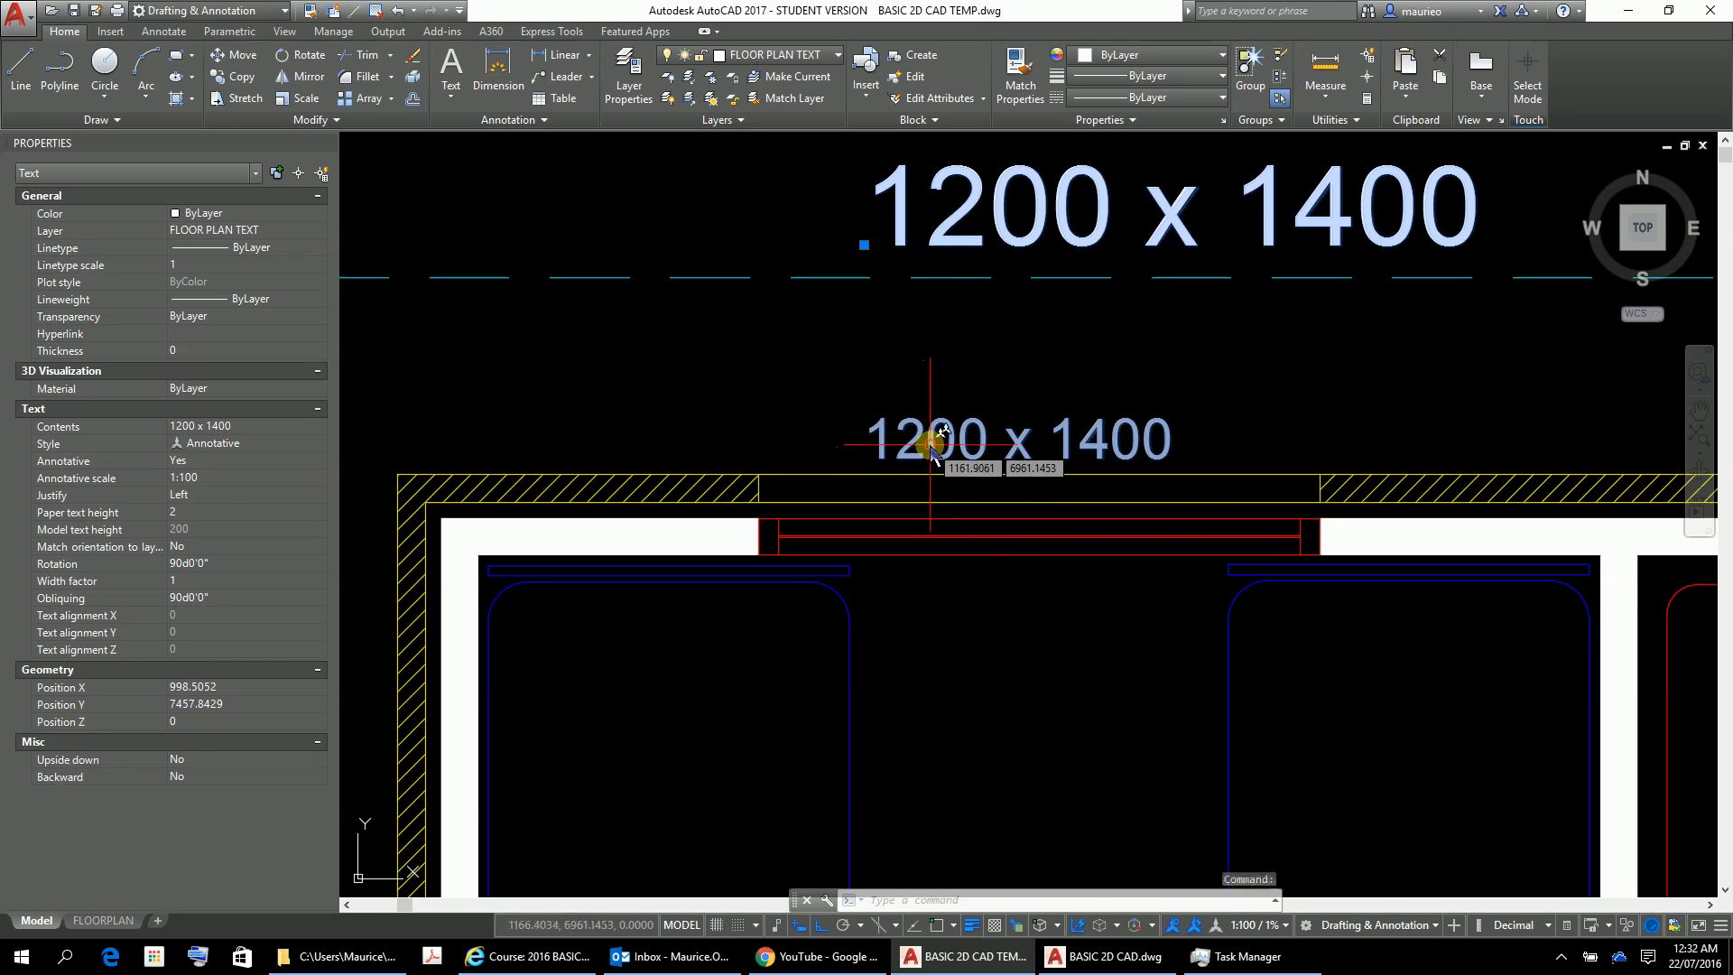
pyautogui.rightClick(1163, 440)
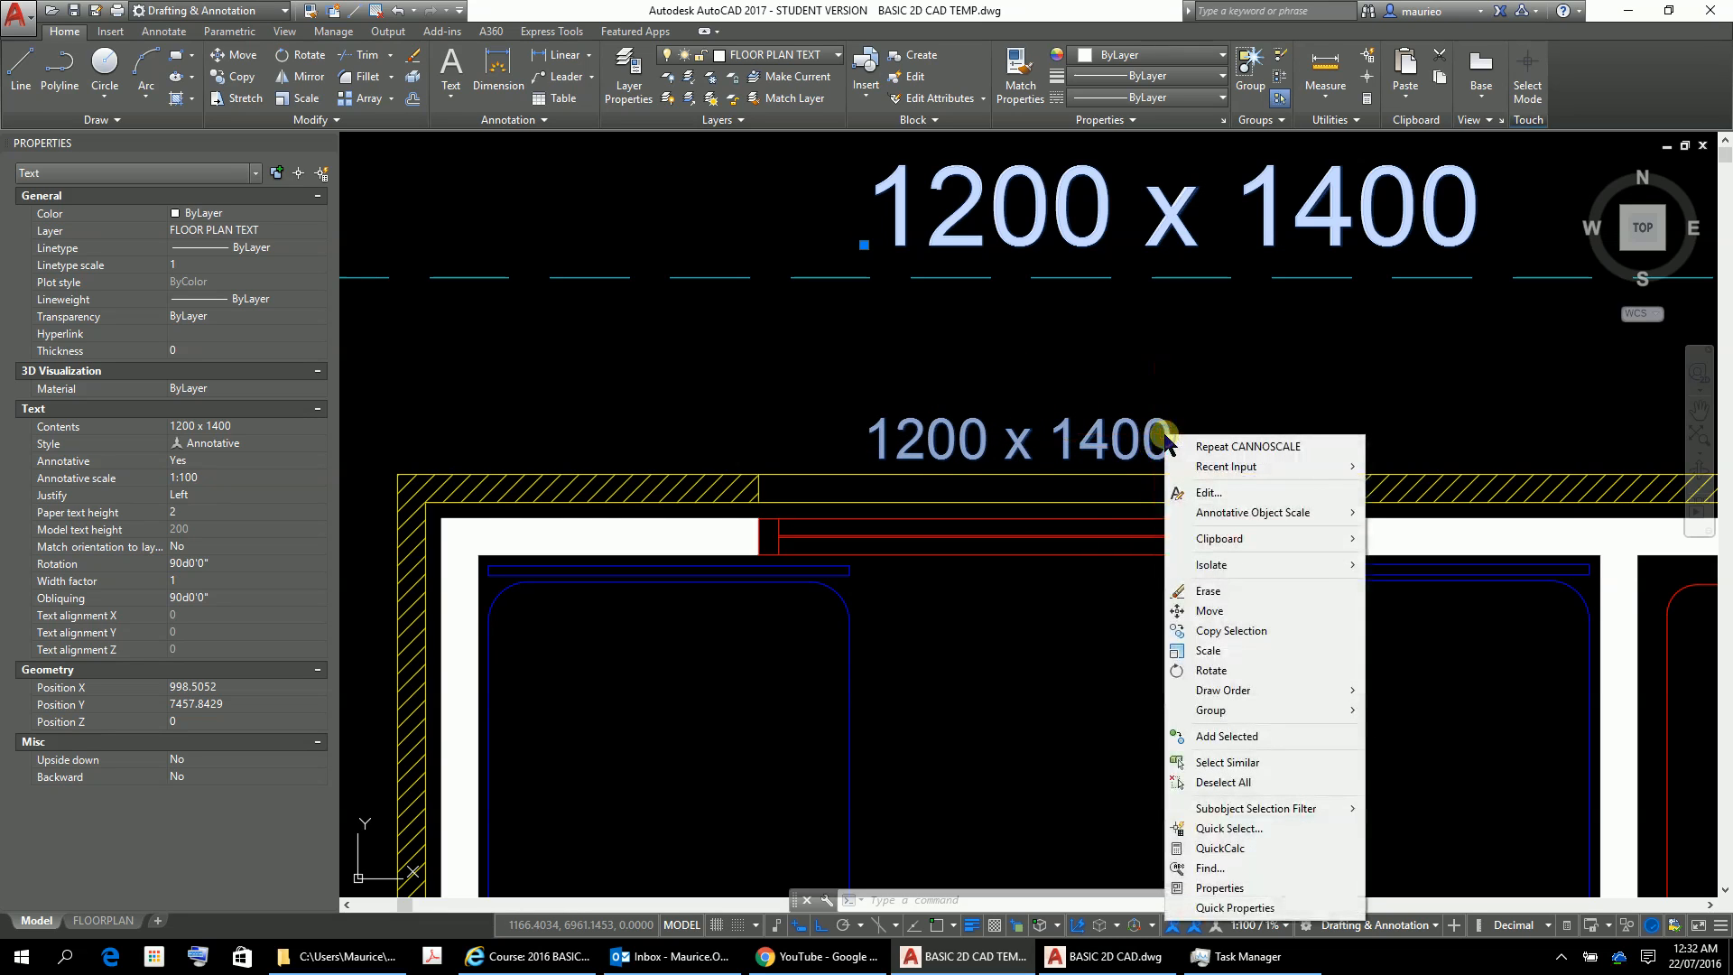
pyautogui.click(1314, 334)
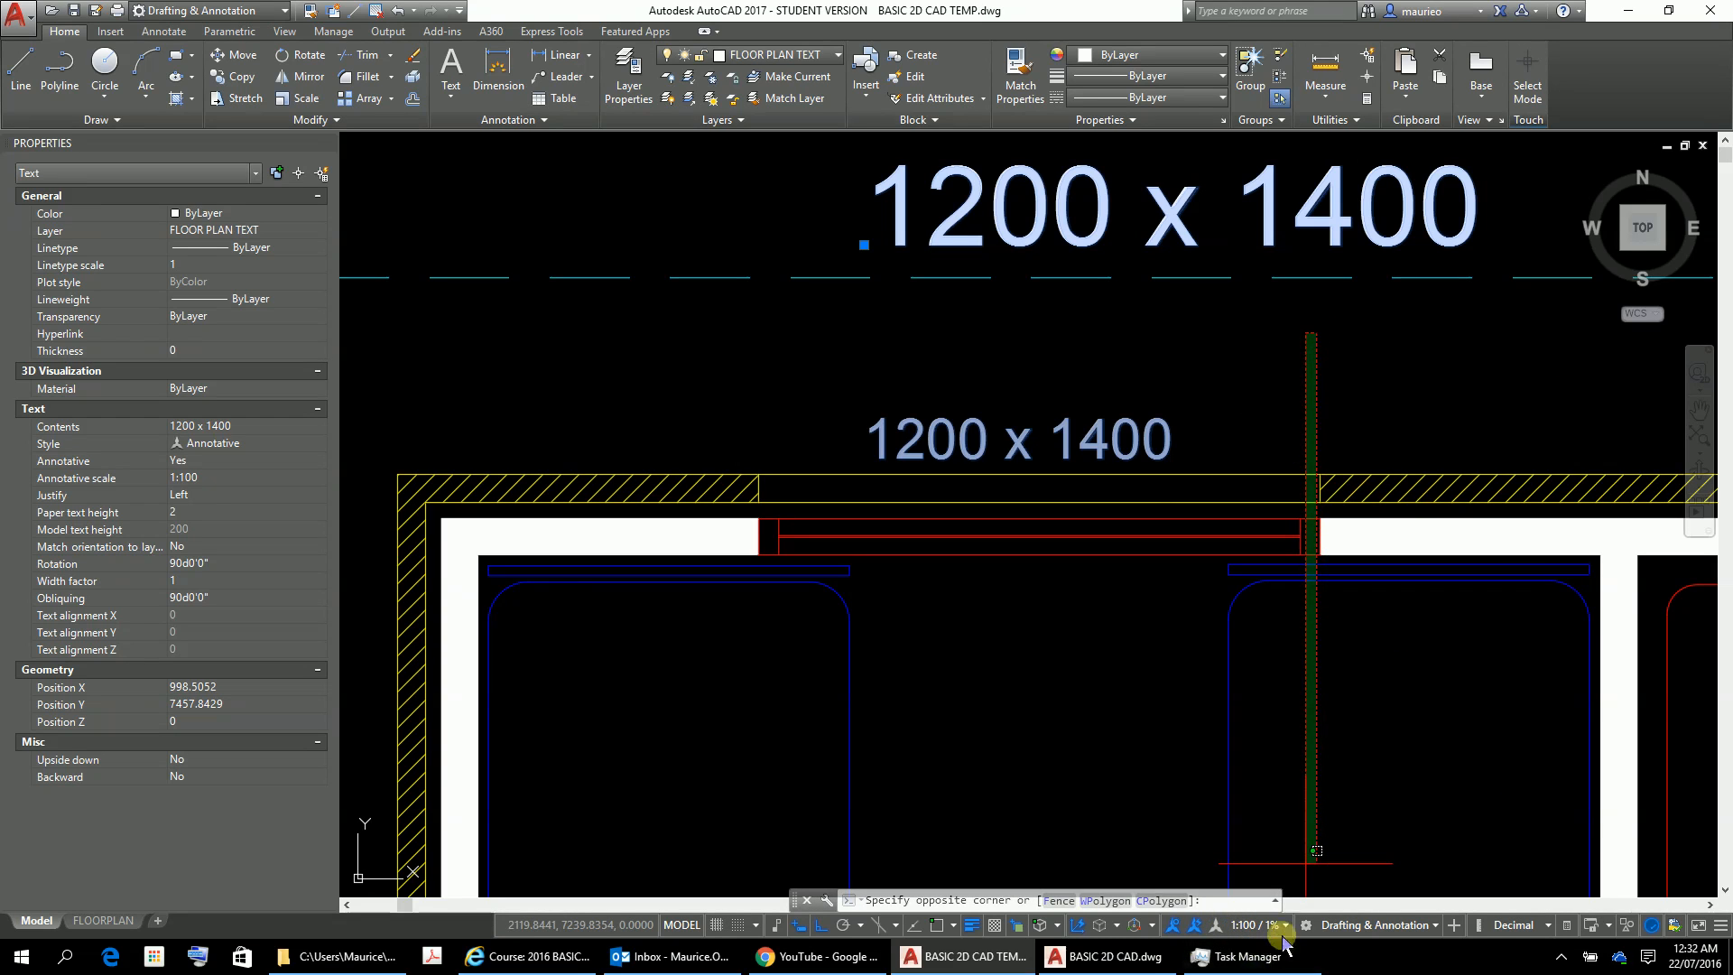
pyautogui.press('Escape')
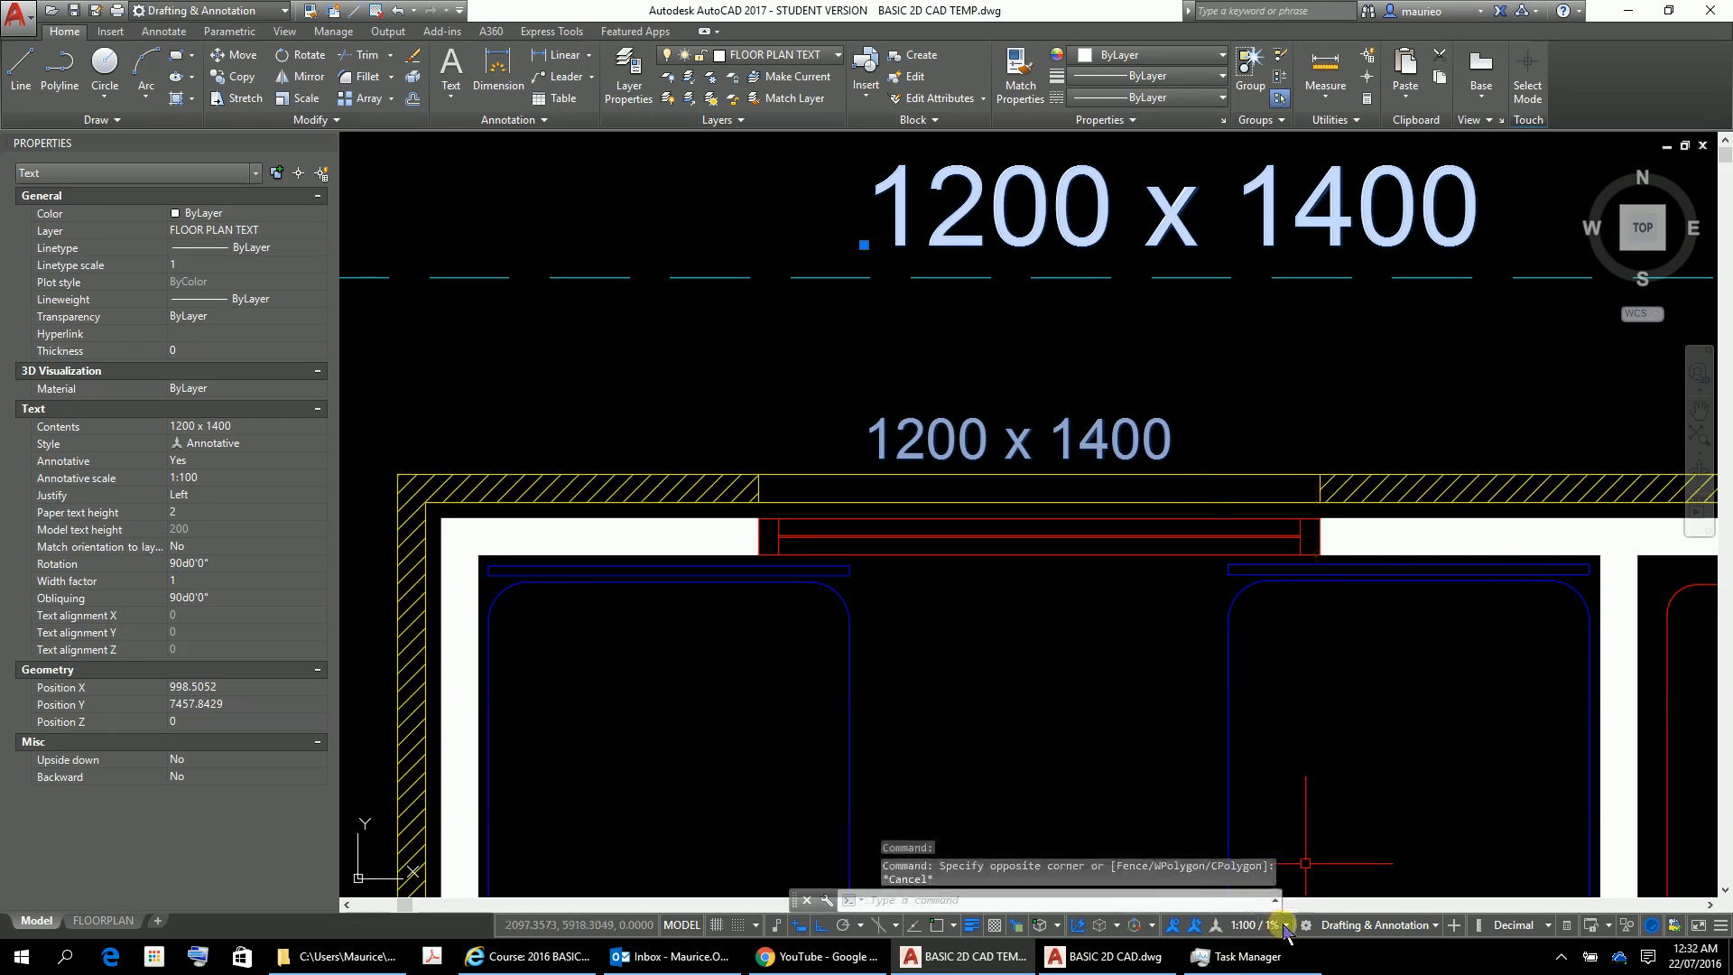
# Set the annotation scale to 1:50 and select the window size label to compare its two representations' positions
pyautogui.click(1285, 926)
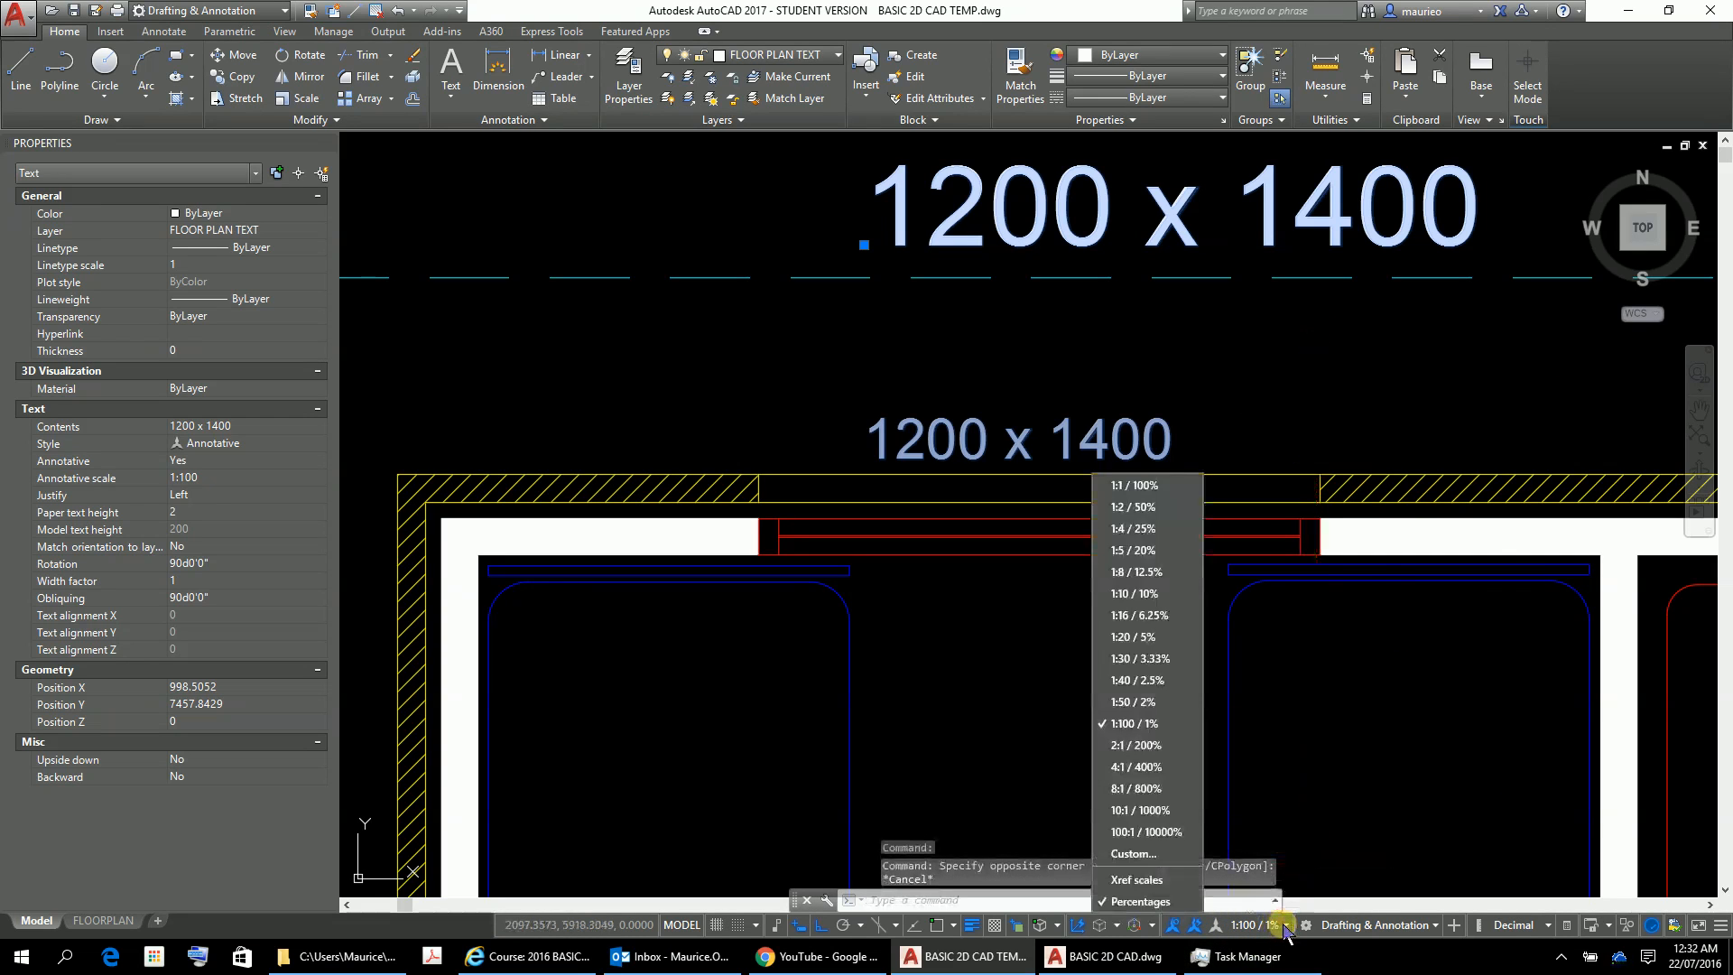
pyautogui.click(1143, 703)
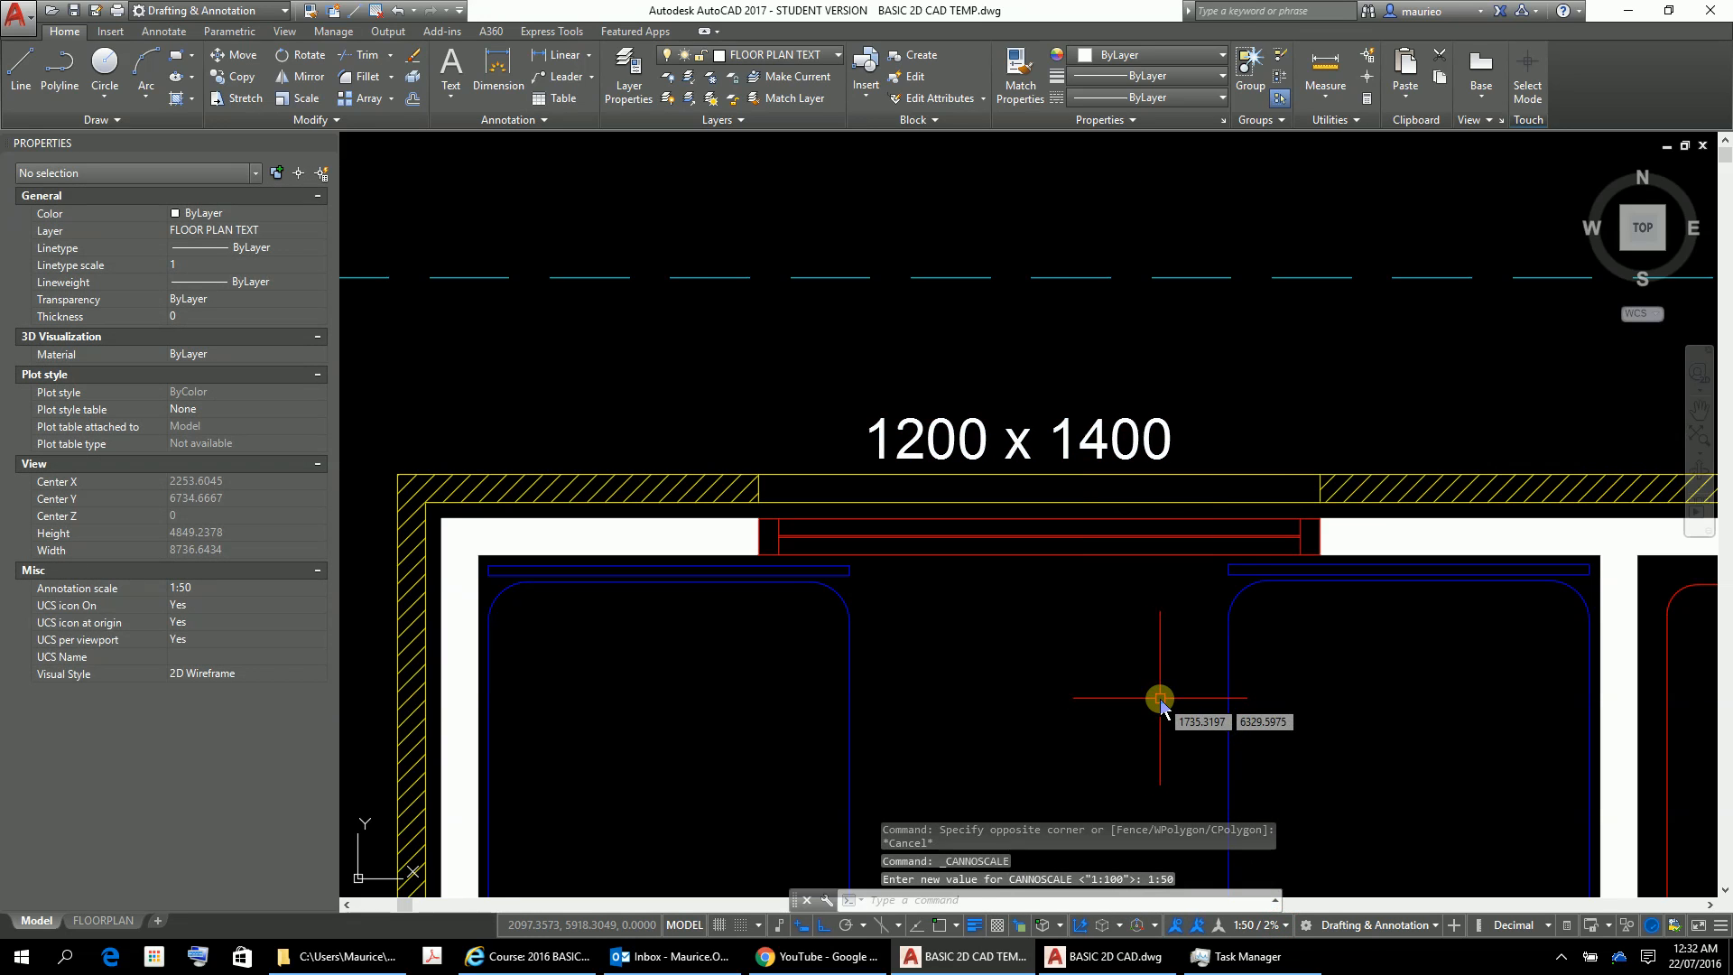
pyautogui.click(1164, 451)
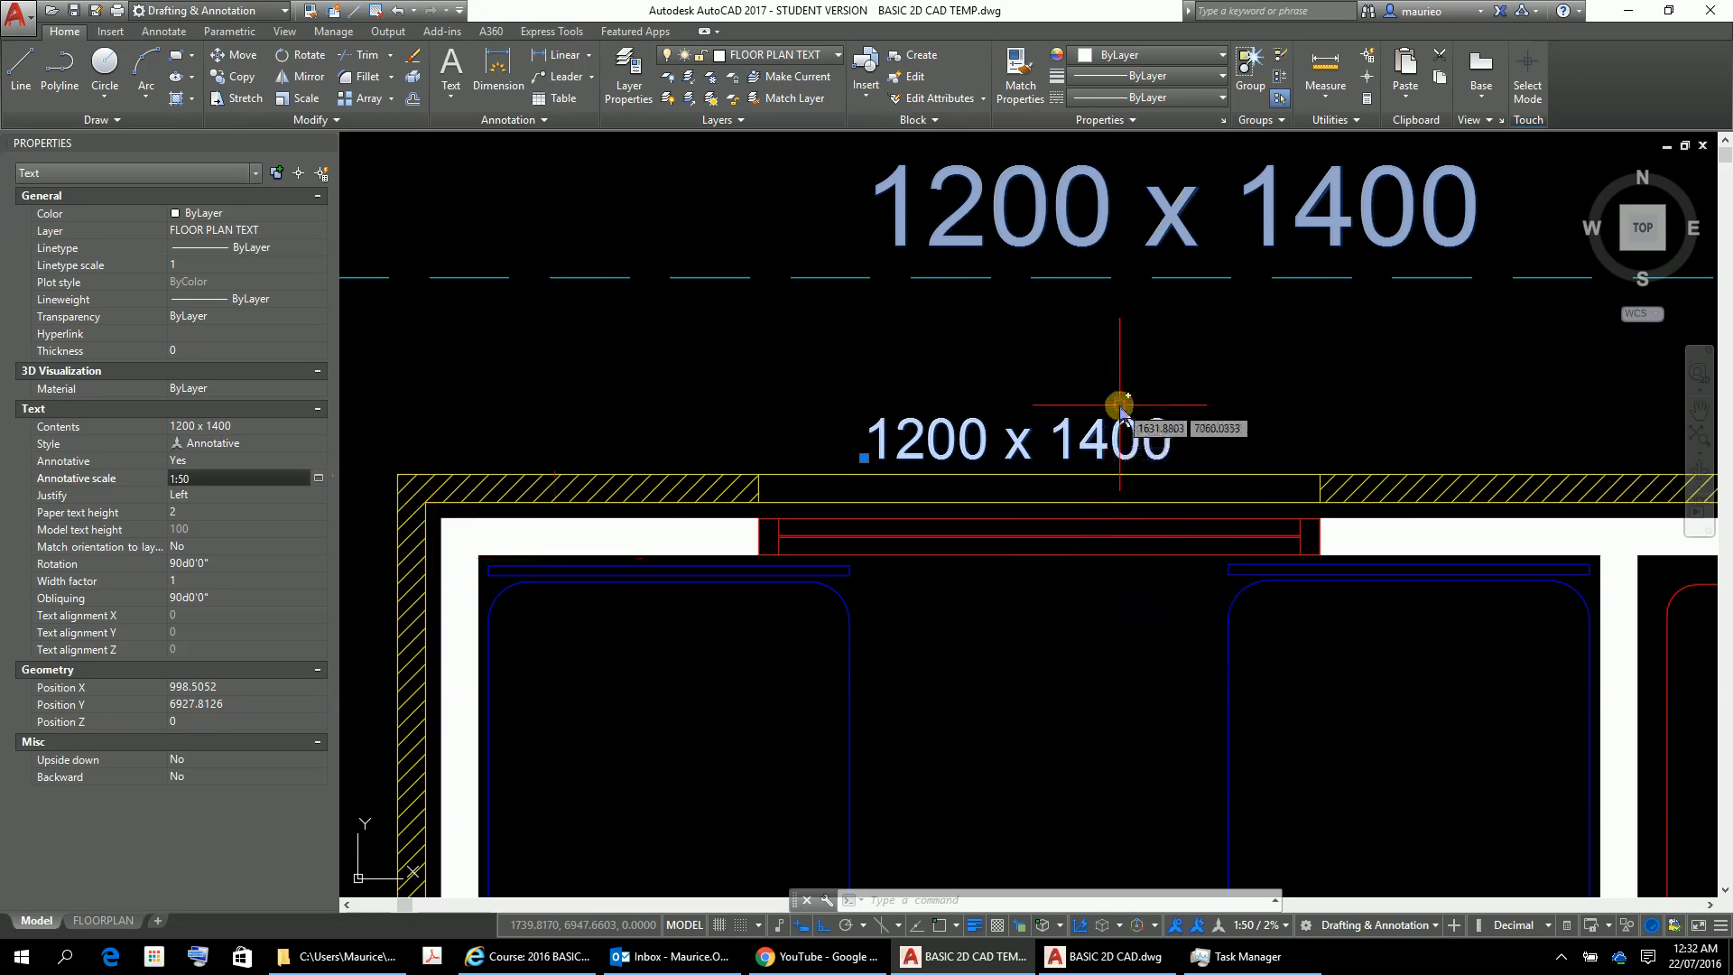
# Synchronize the window size label's multiple-scale positions to its current 1:50 position
pyautogui.rightClick(1133, 455)
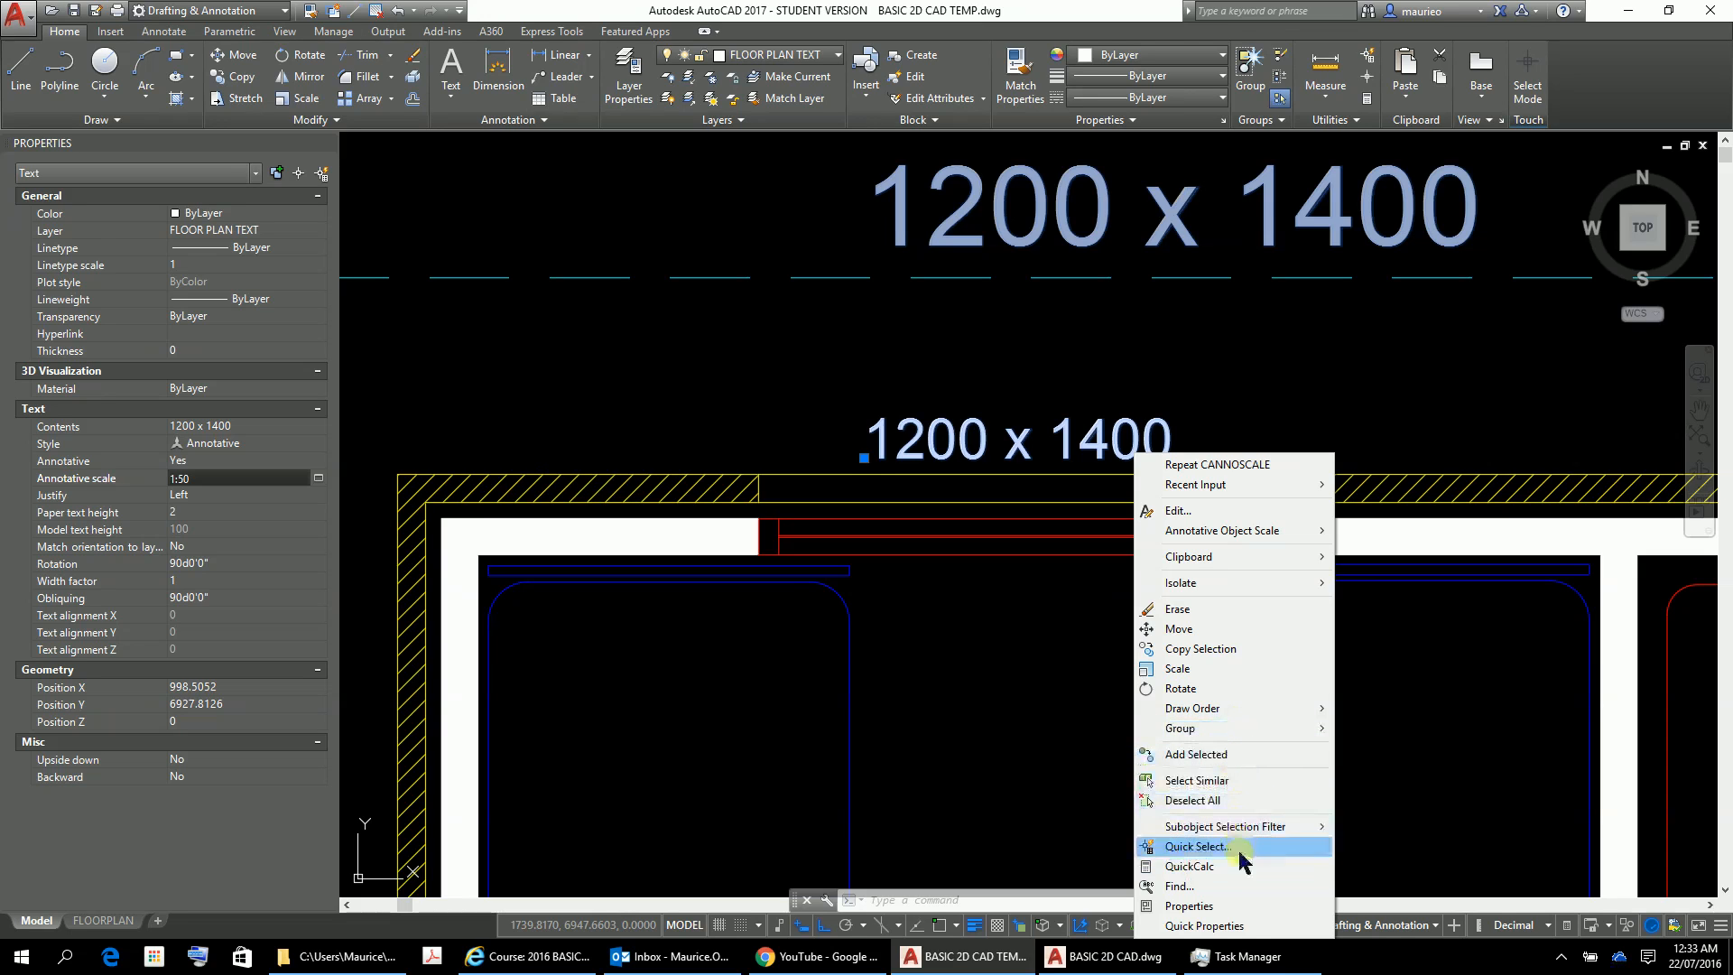
pyautogui.moveTo(1222, 829)
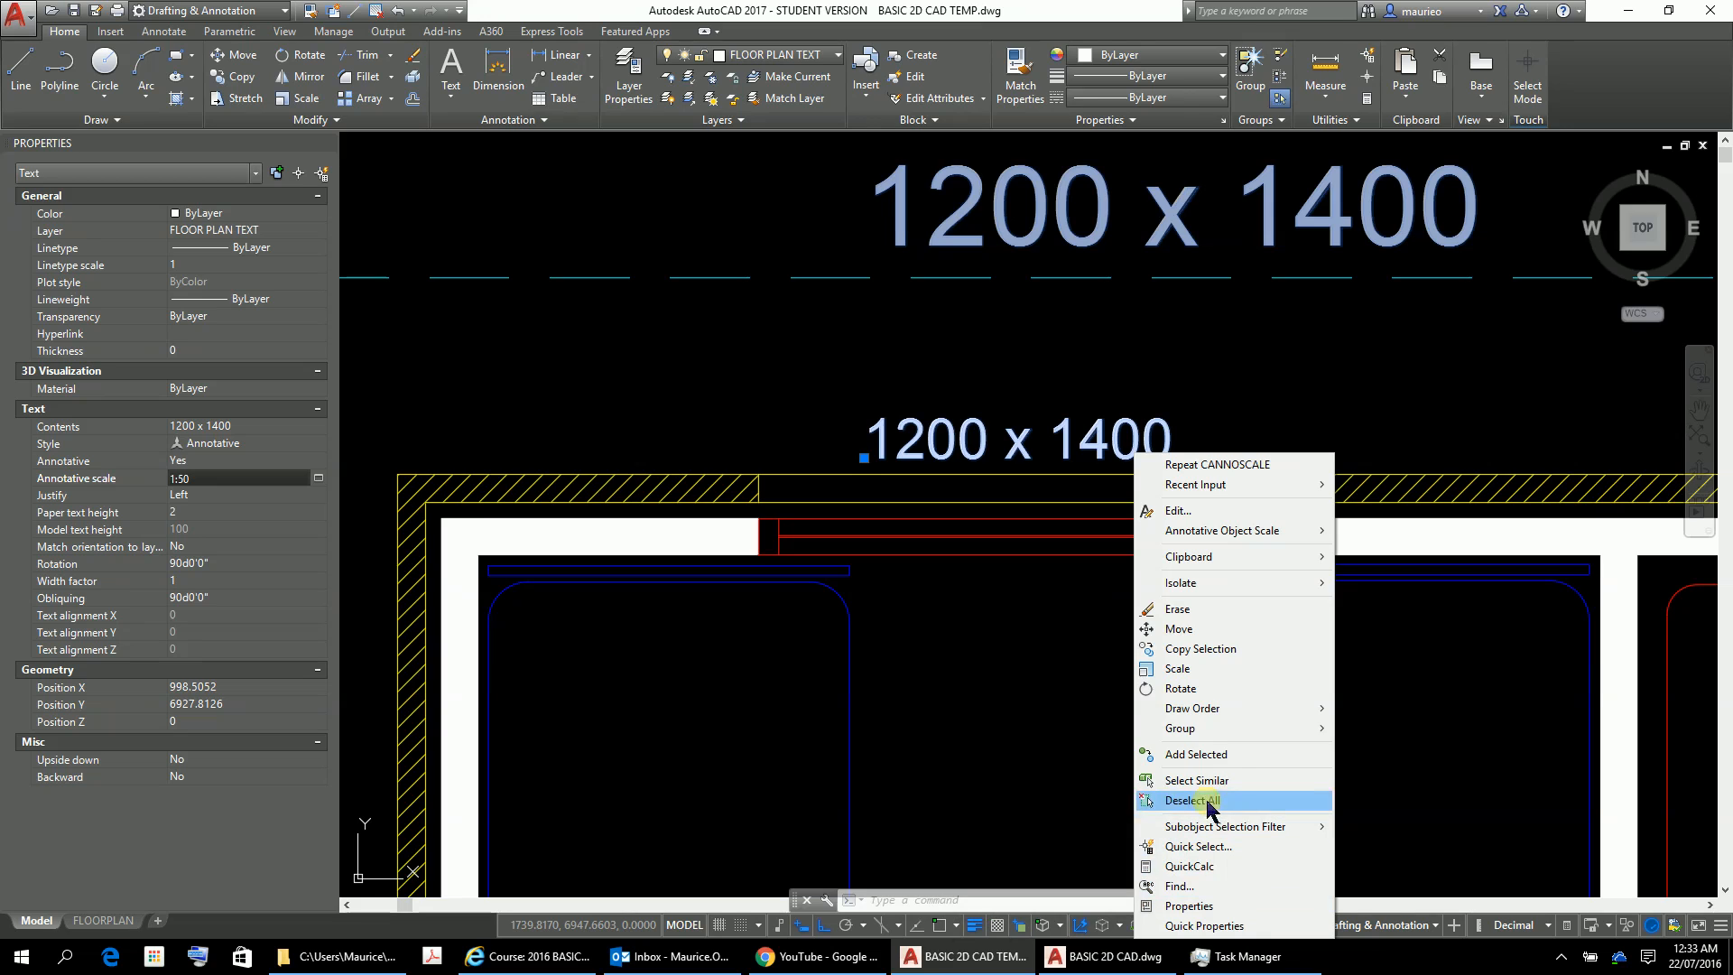
pyautogui.moveTo(1229, 536)
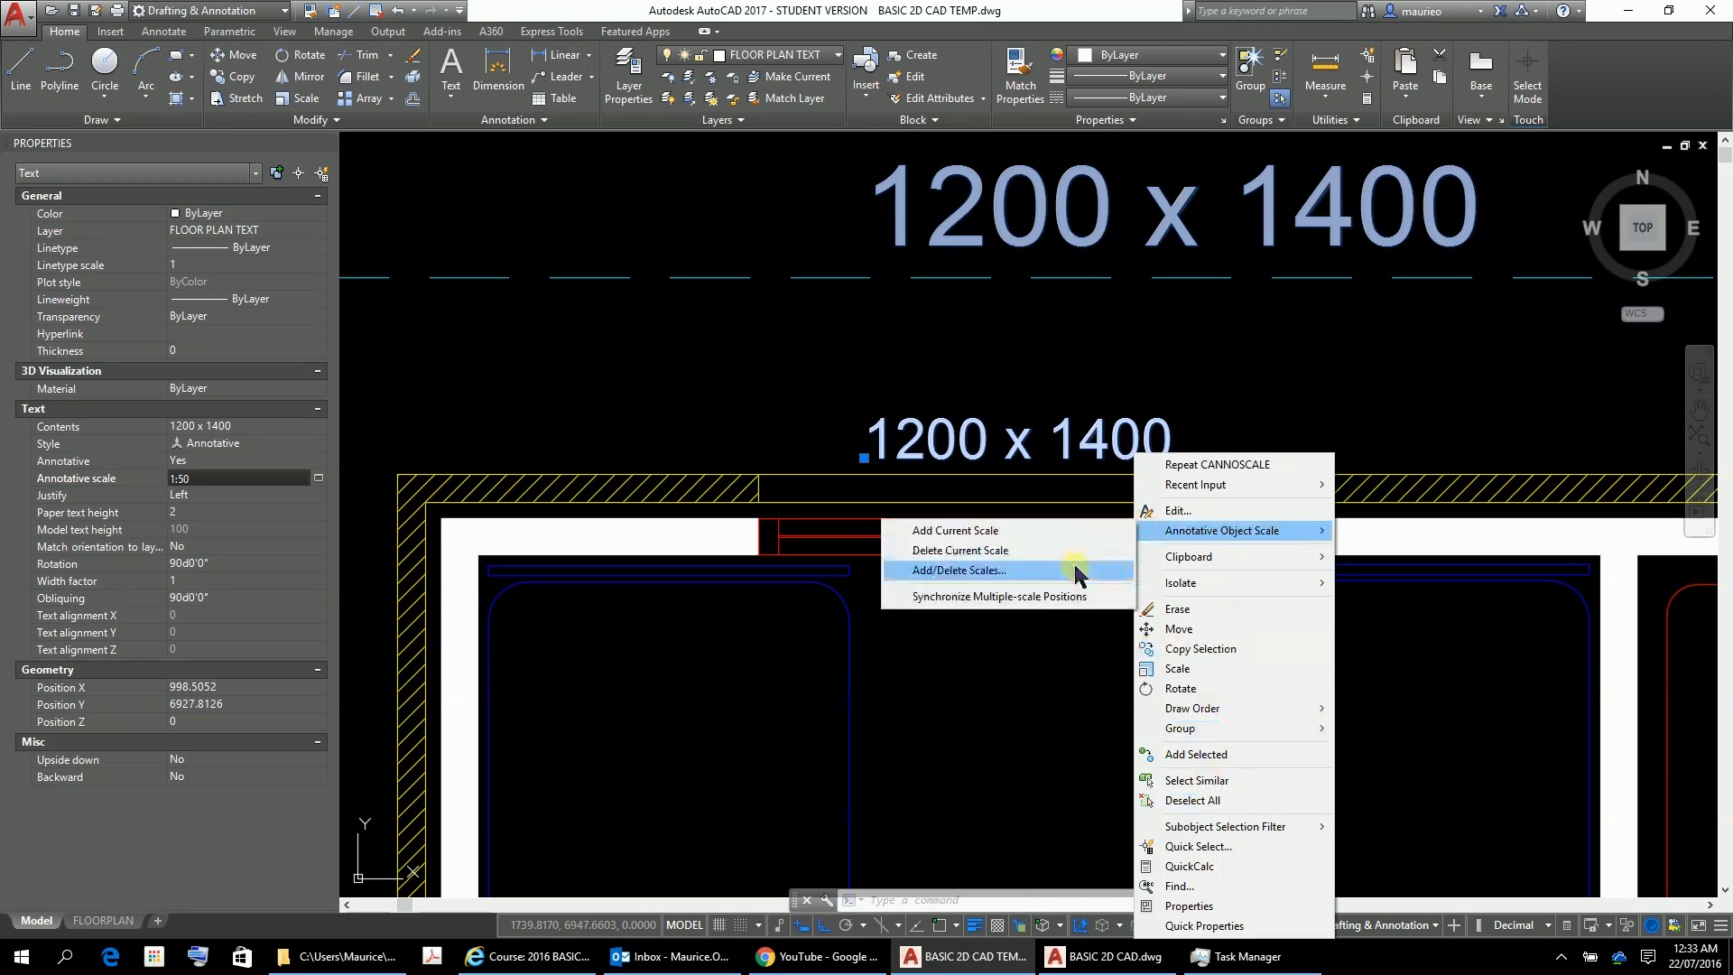
pyautogui.click(1031, 597)
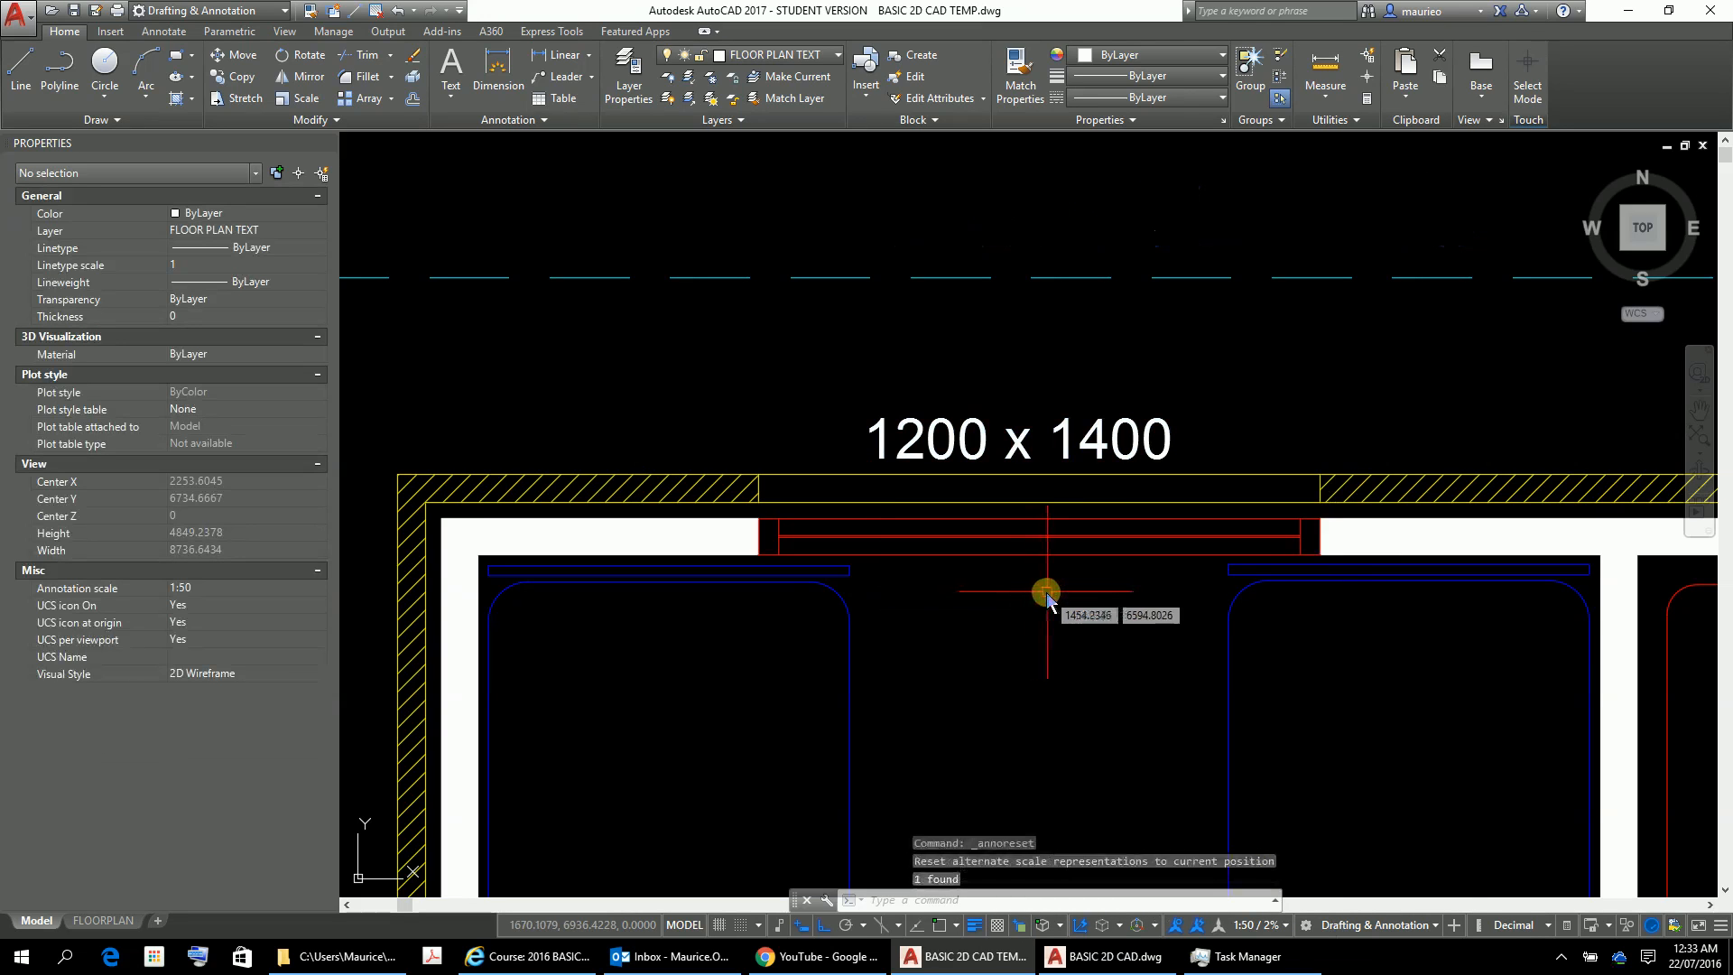
# Delete the 1:100 scale from the window size label's object scale list, keeping only 1:50, and clear the selection
pyautogui.click(984, 442)
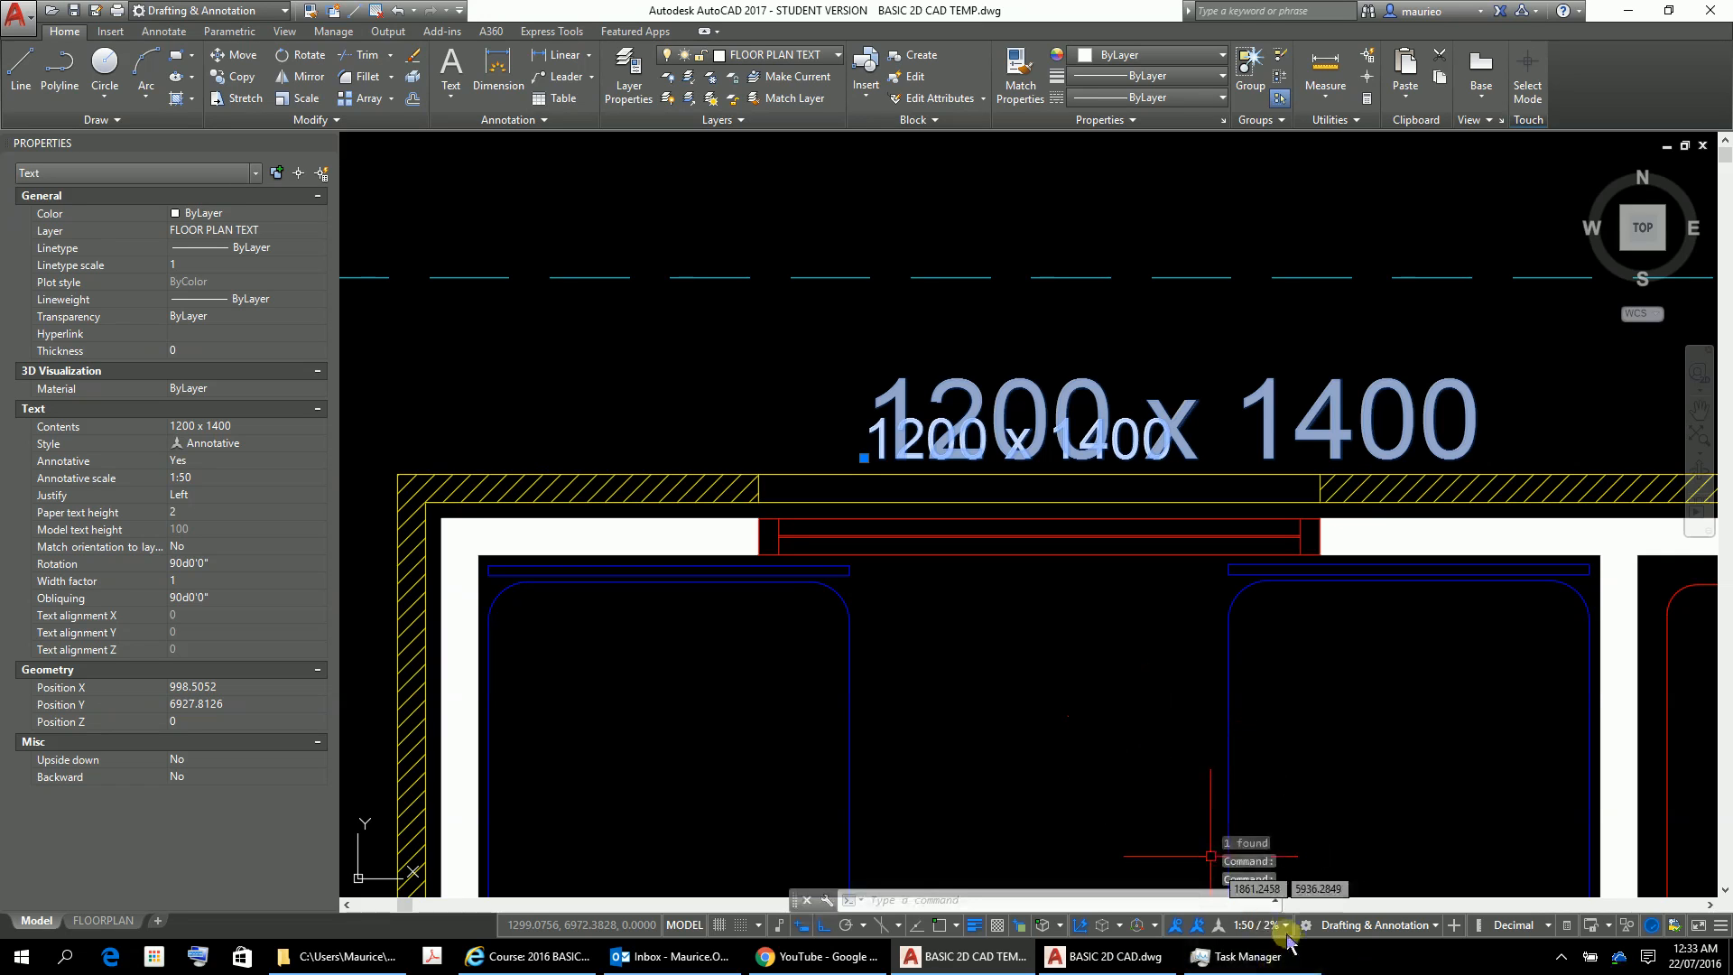
pyautogui.click(265, 480)
pyautogui.click(318, 477)
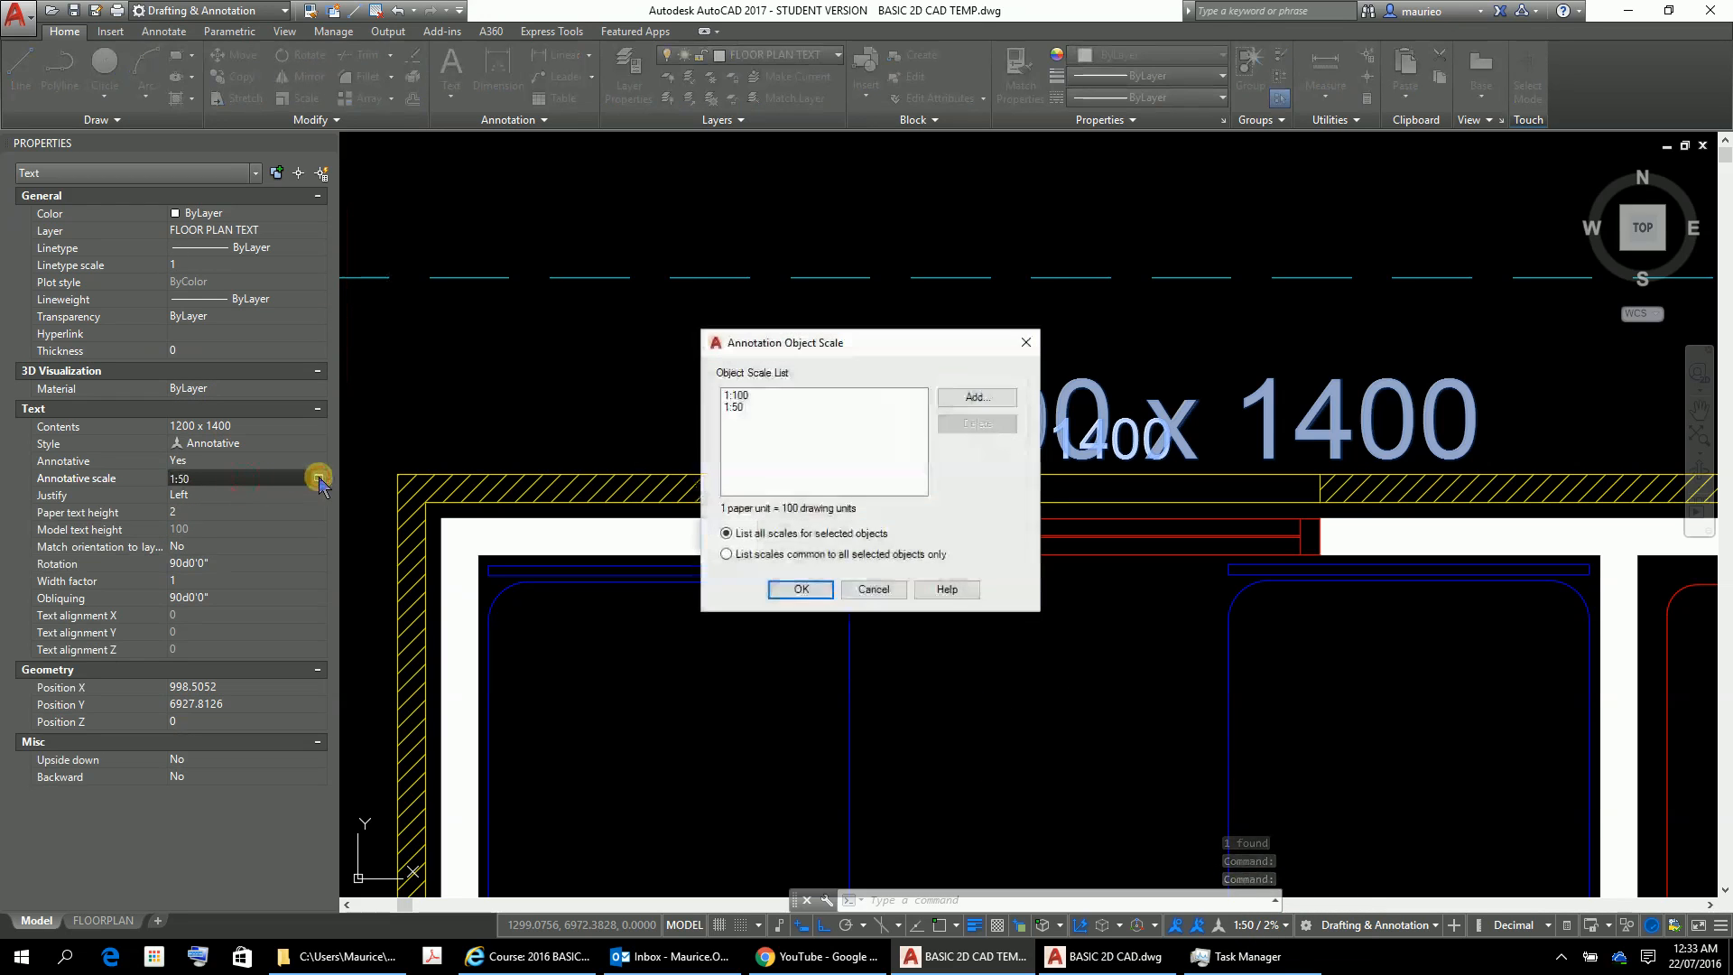
pyautogui.click(750, 395)
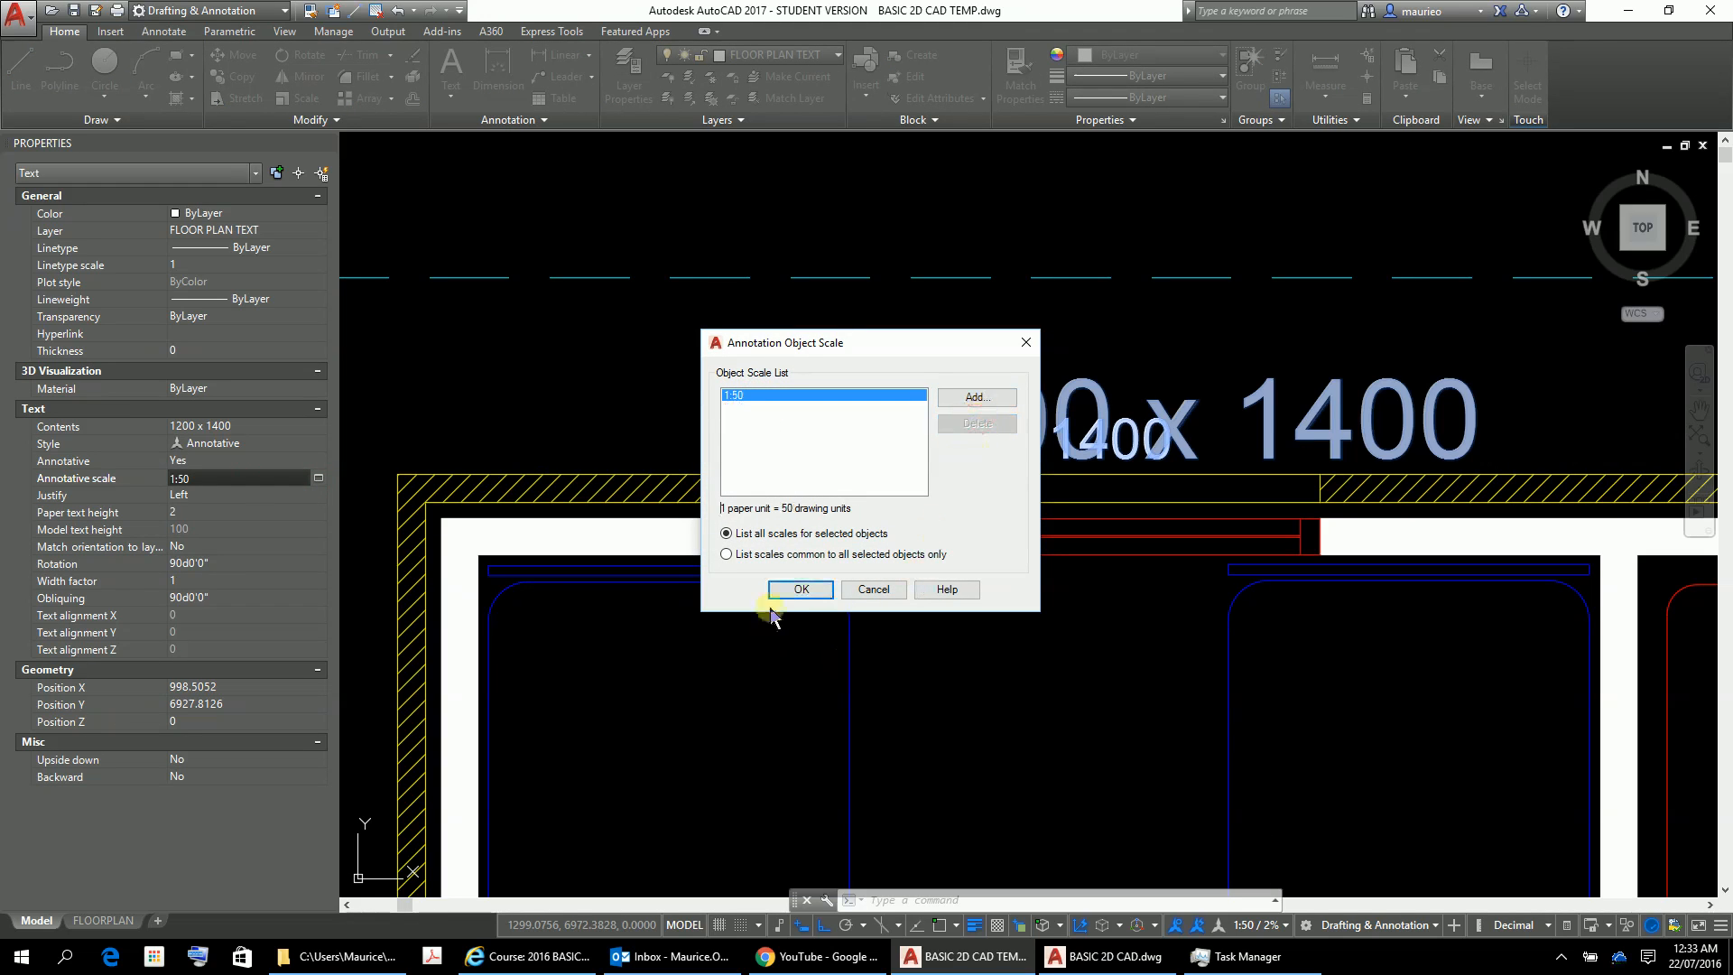
pyautogui.click(798, 590)
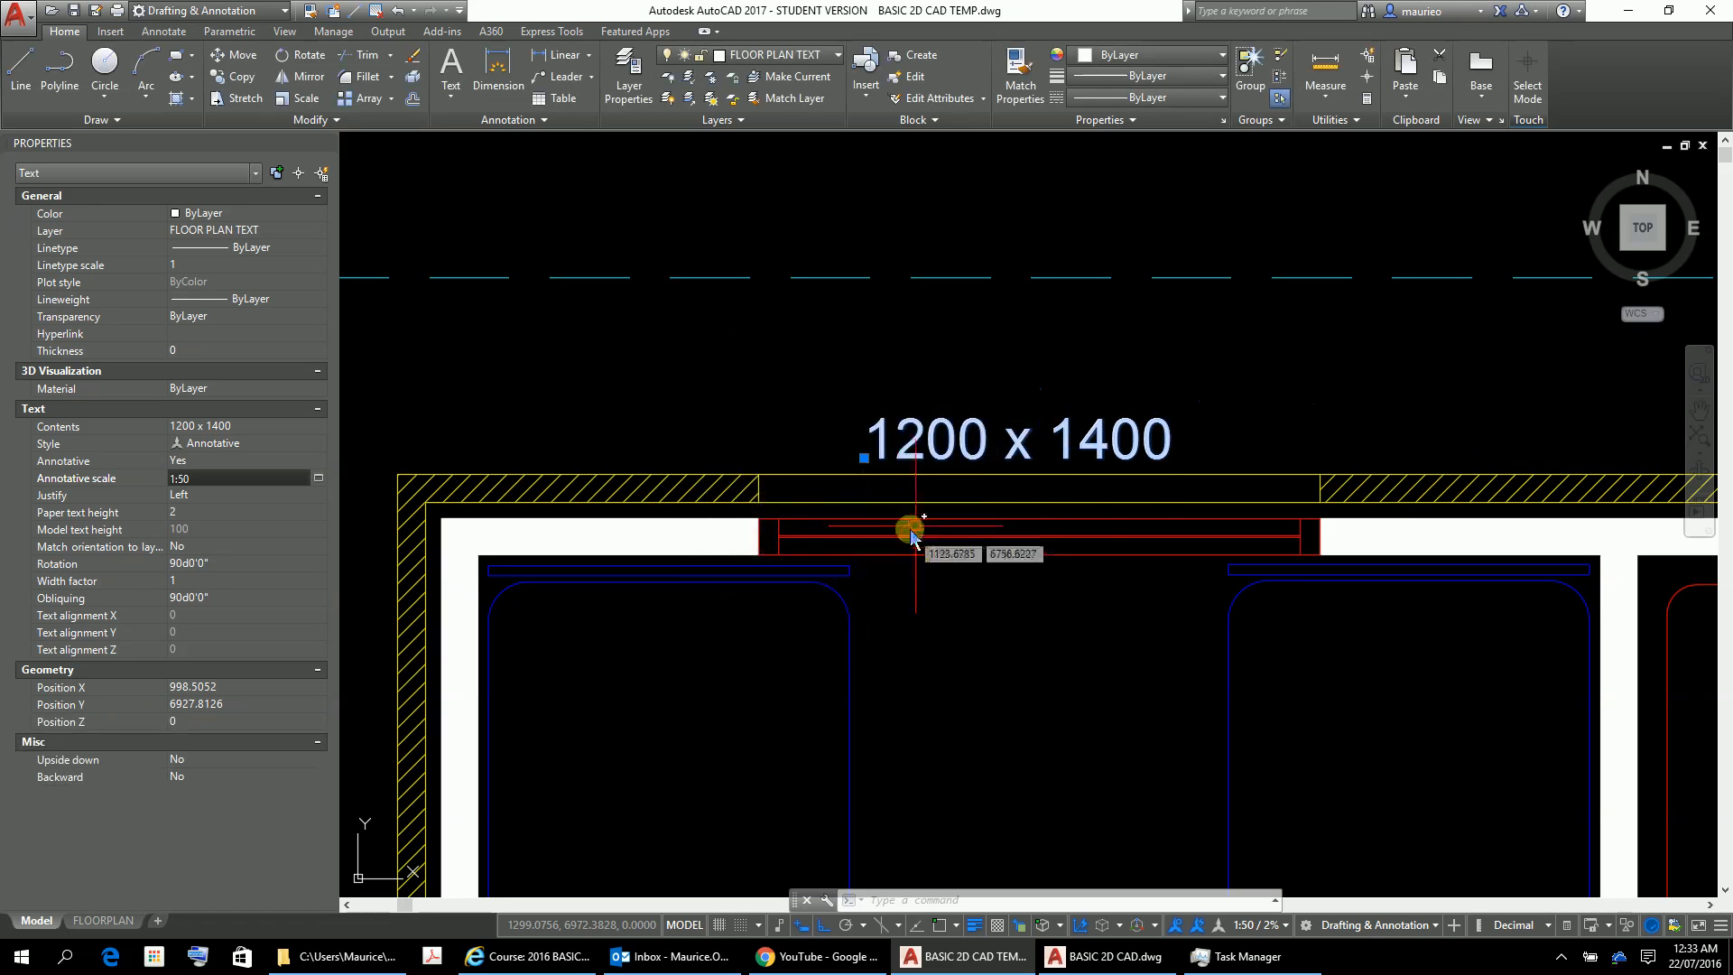
pyautogui.click(1020, 717)
pyautogui.press('Escape')
pyautogui.press('Escape')
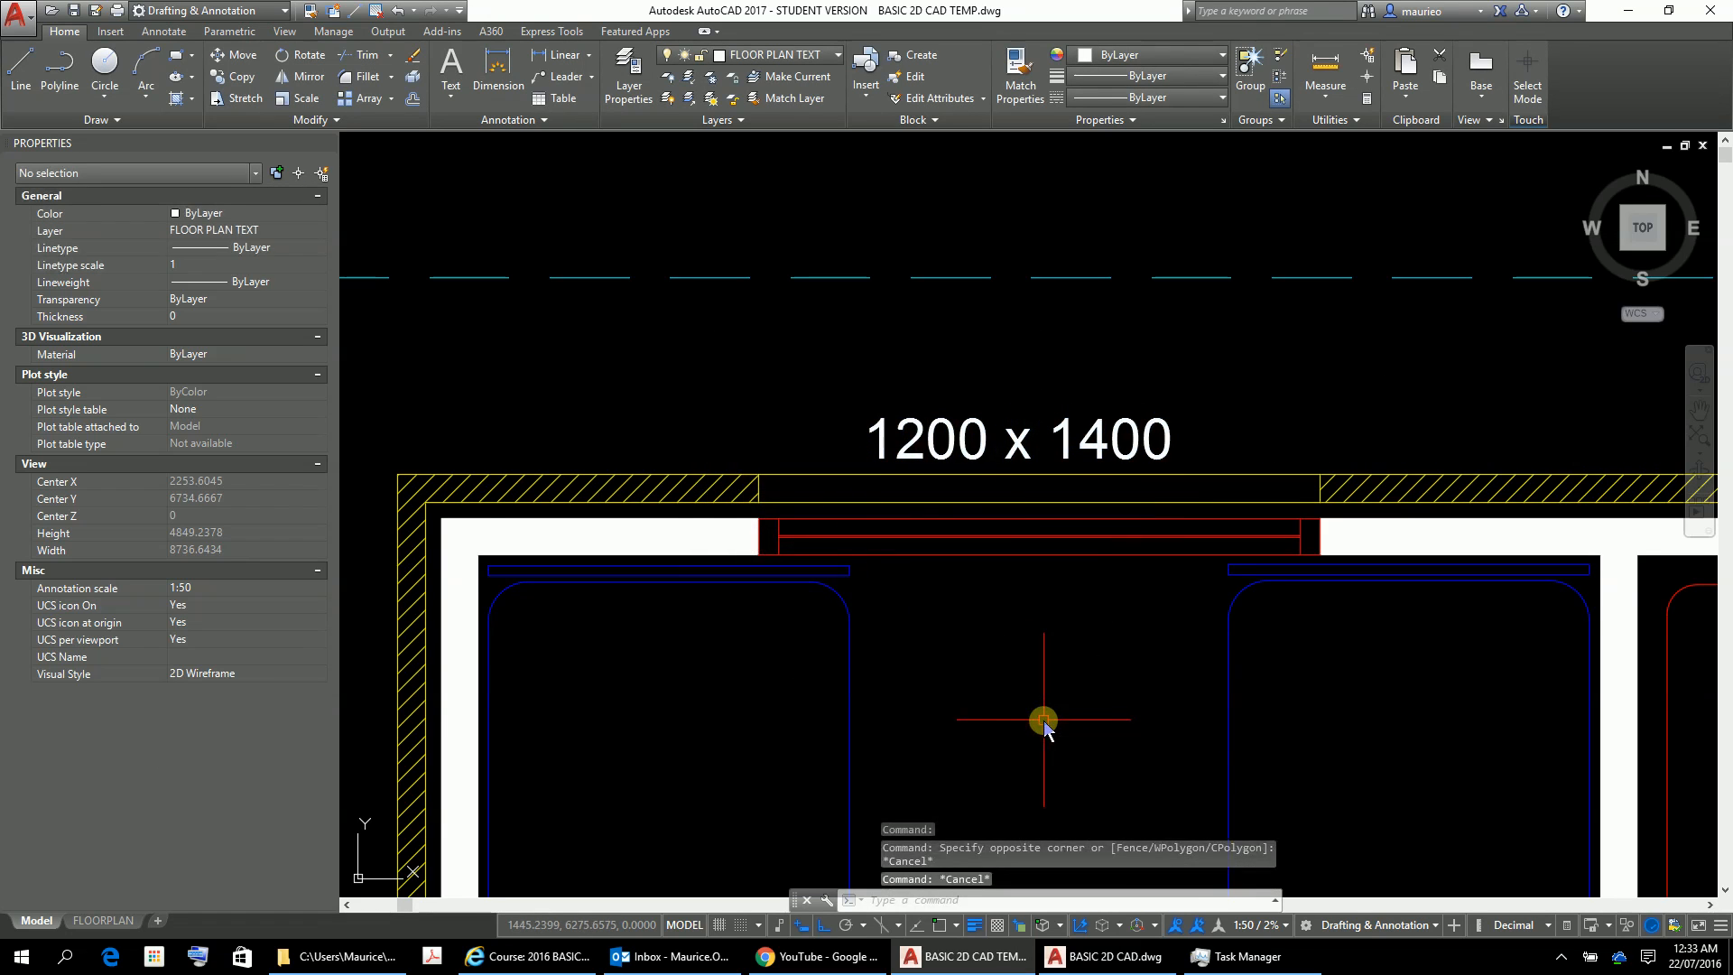
pyautogui.scroll(-3, 1044, 495)
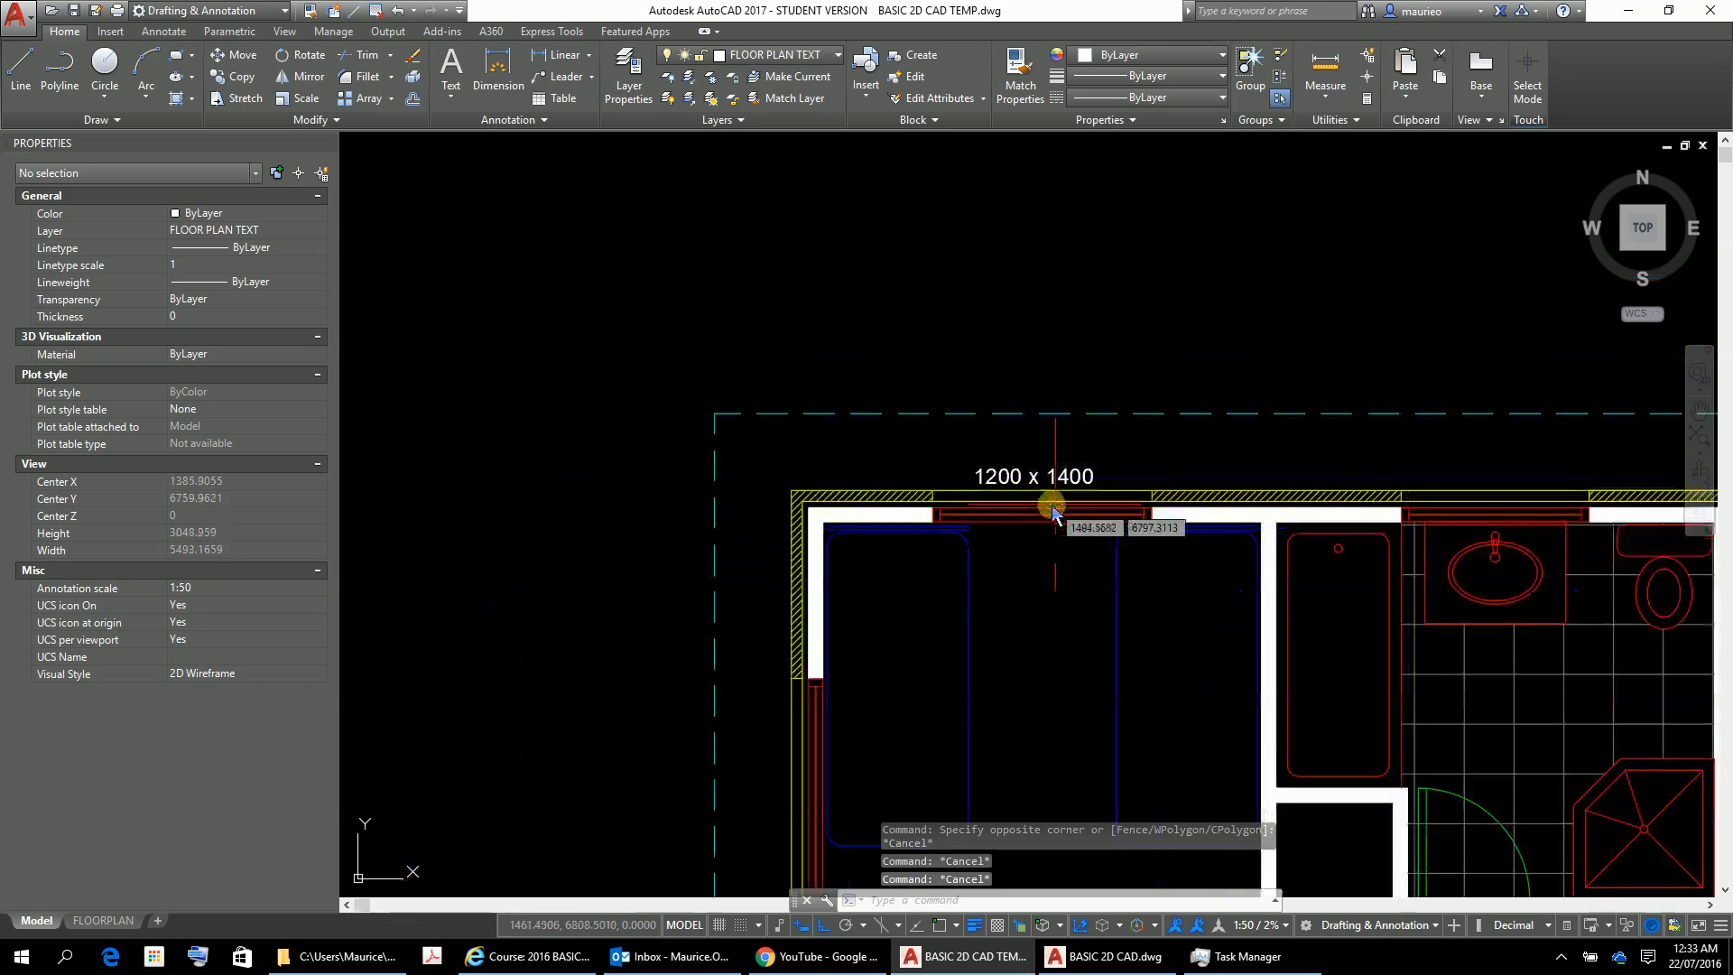
pyautogui.scroll(4, 993, 497)
pyautogui.scroll(-3, 980, 483)
pyautogui.scroll(3, 982, 483)
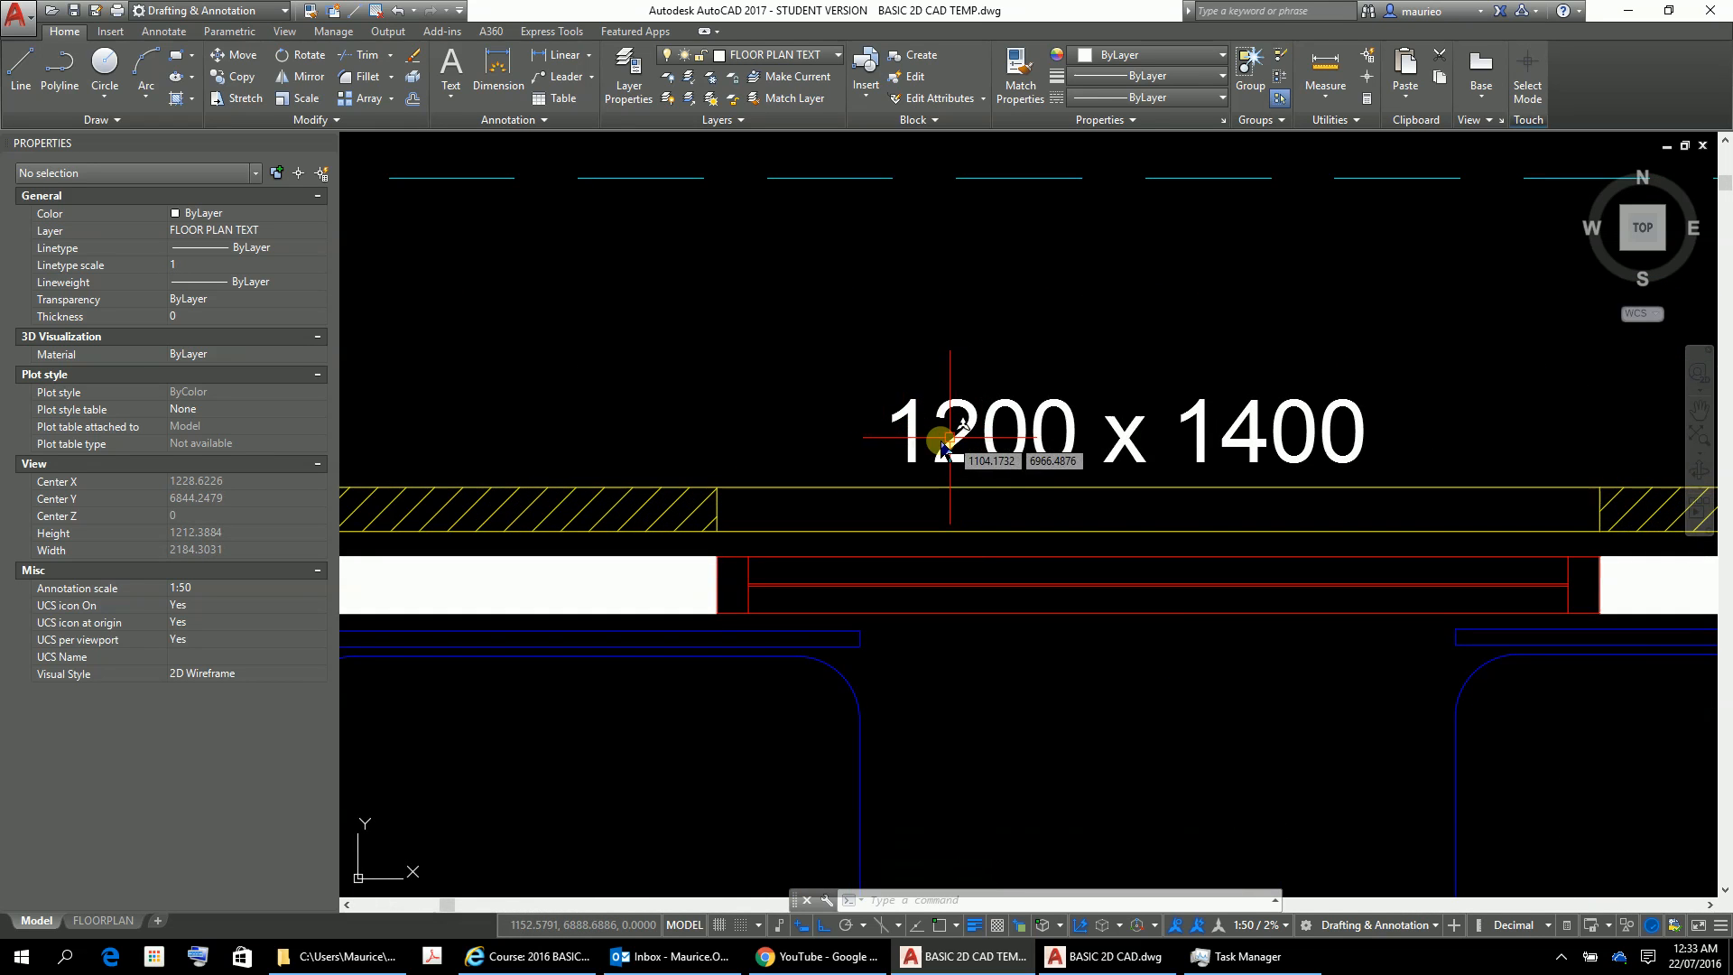
# Add vertical single-line annotative text "1200 x 1400" reading upward, just outside the window in the twin-bed room's left wall
pyautogui.scroll(-6, 959, 537)
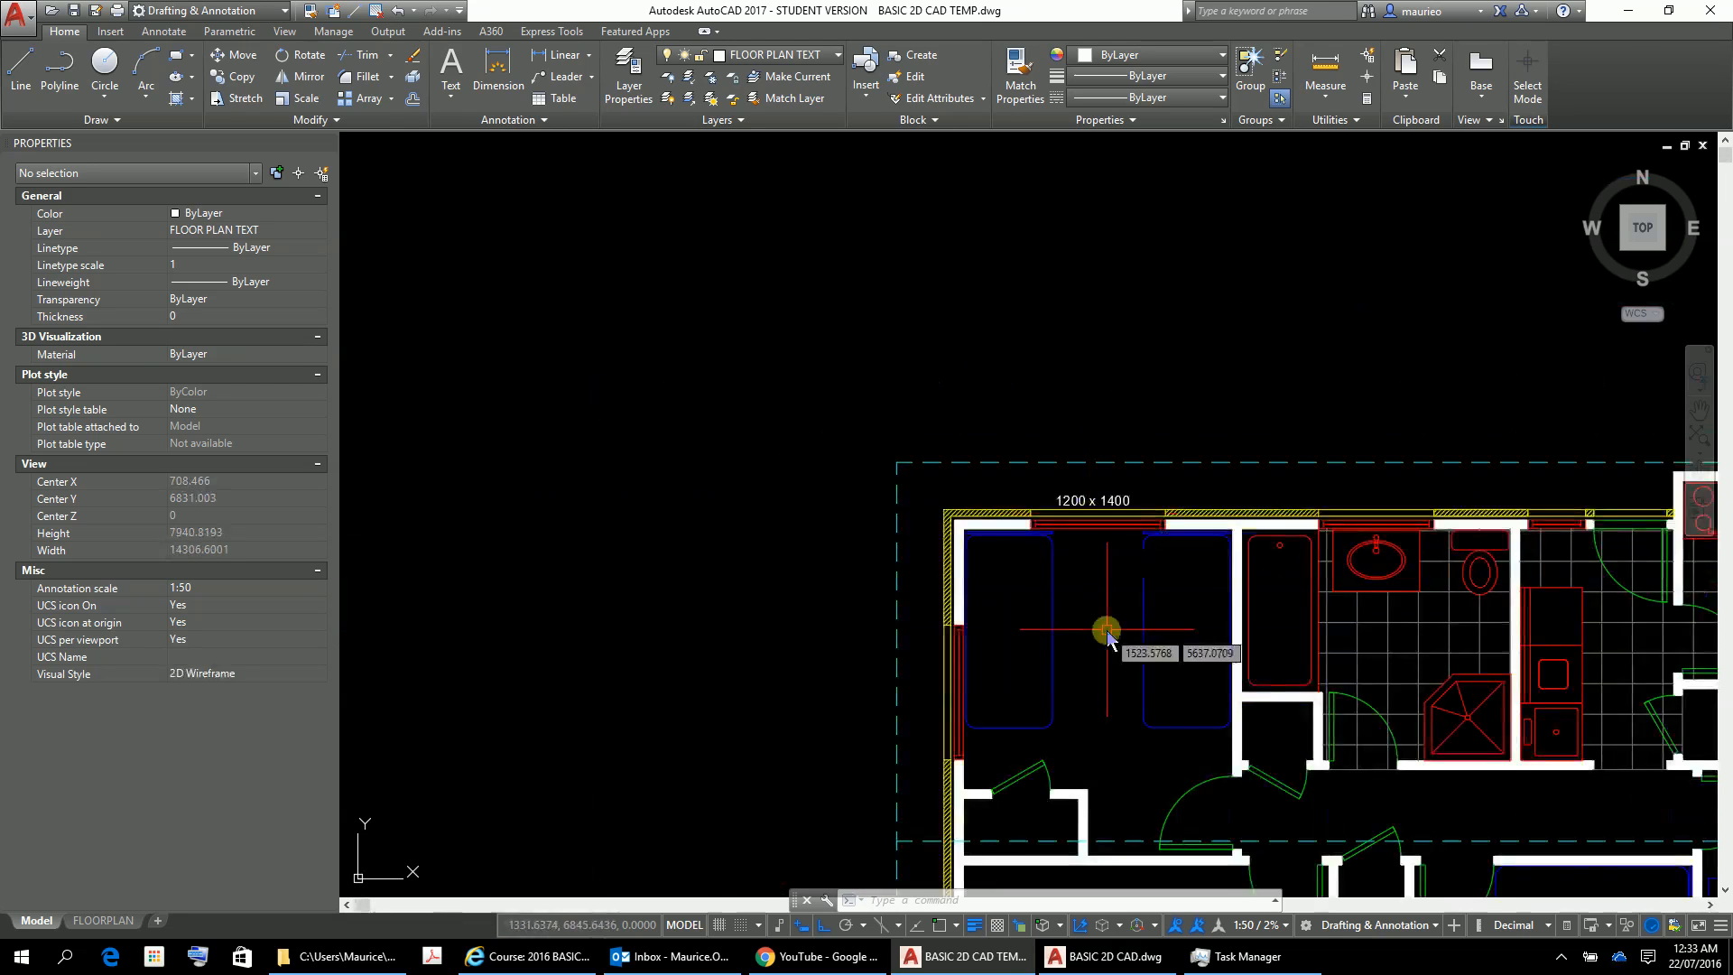
pyautogui.scroll(5, 1072, 431)
pyautogui.scroll(4, 903, 411)
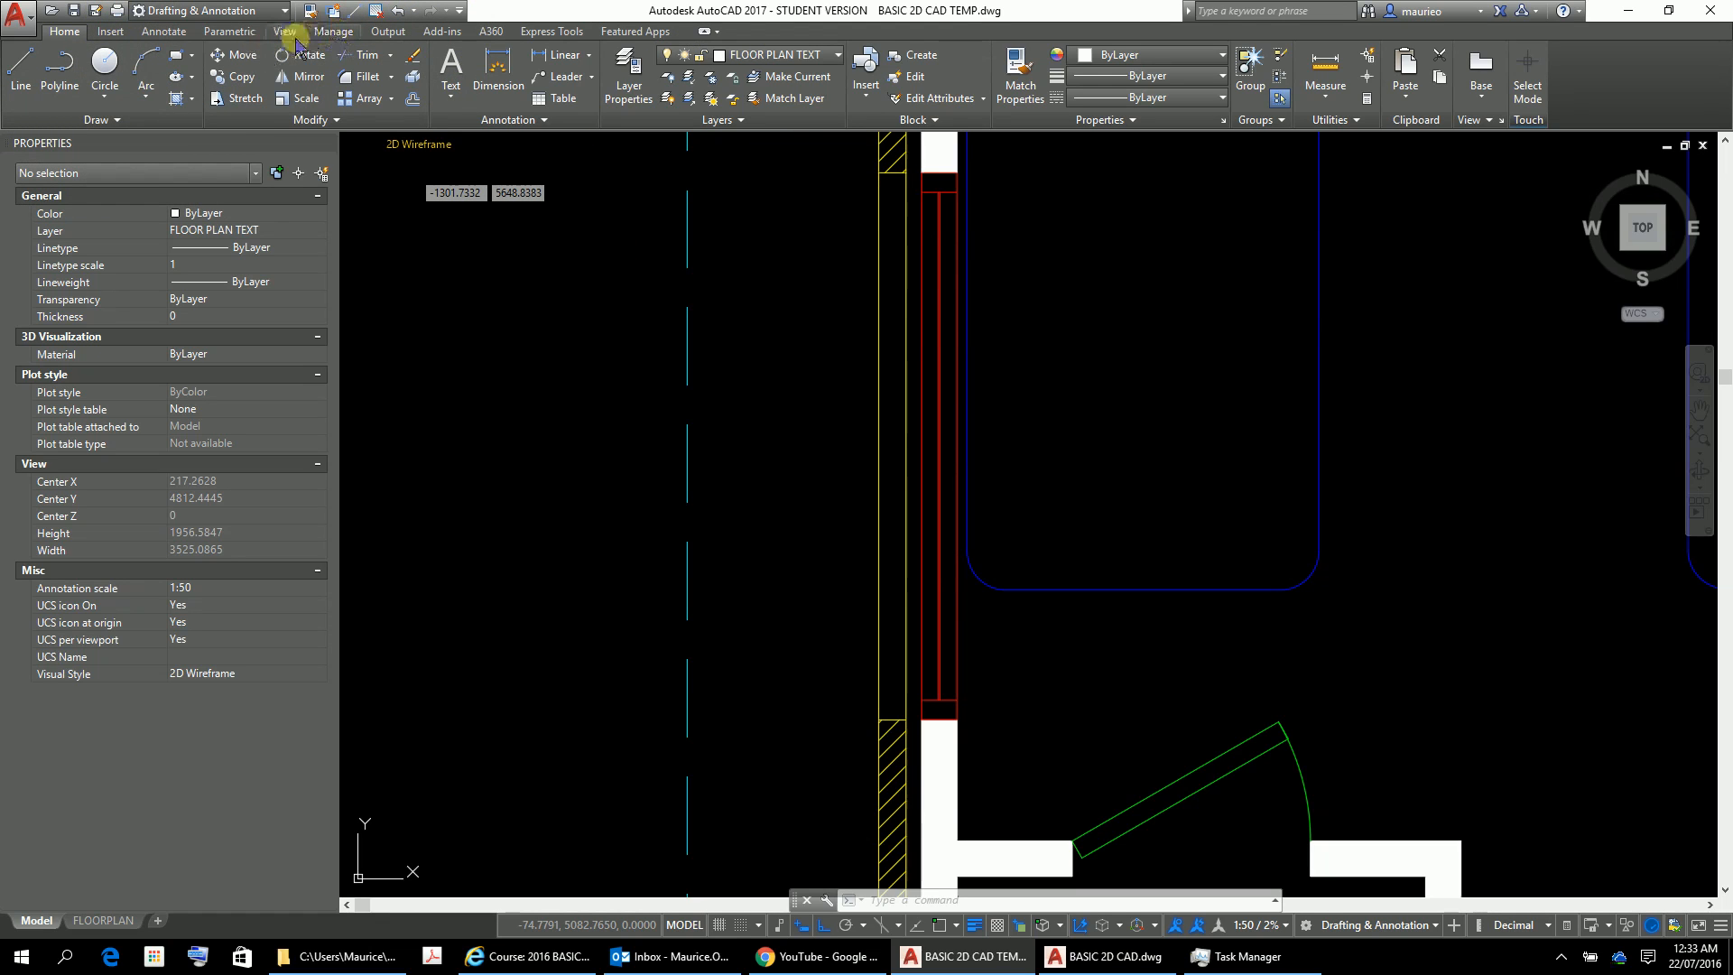
pyautogui.click(165, 33)
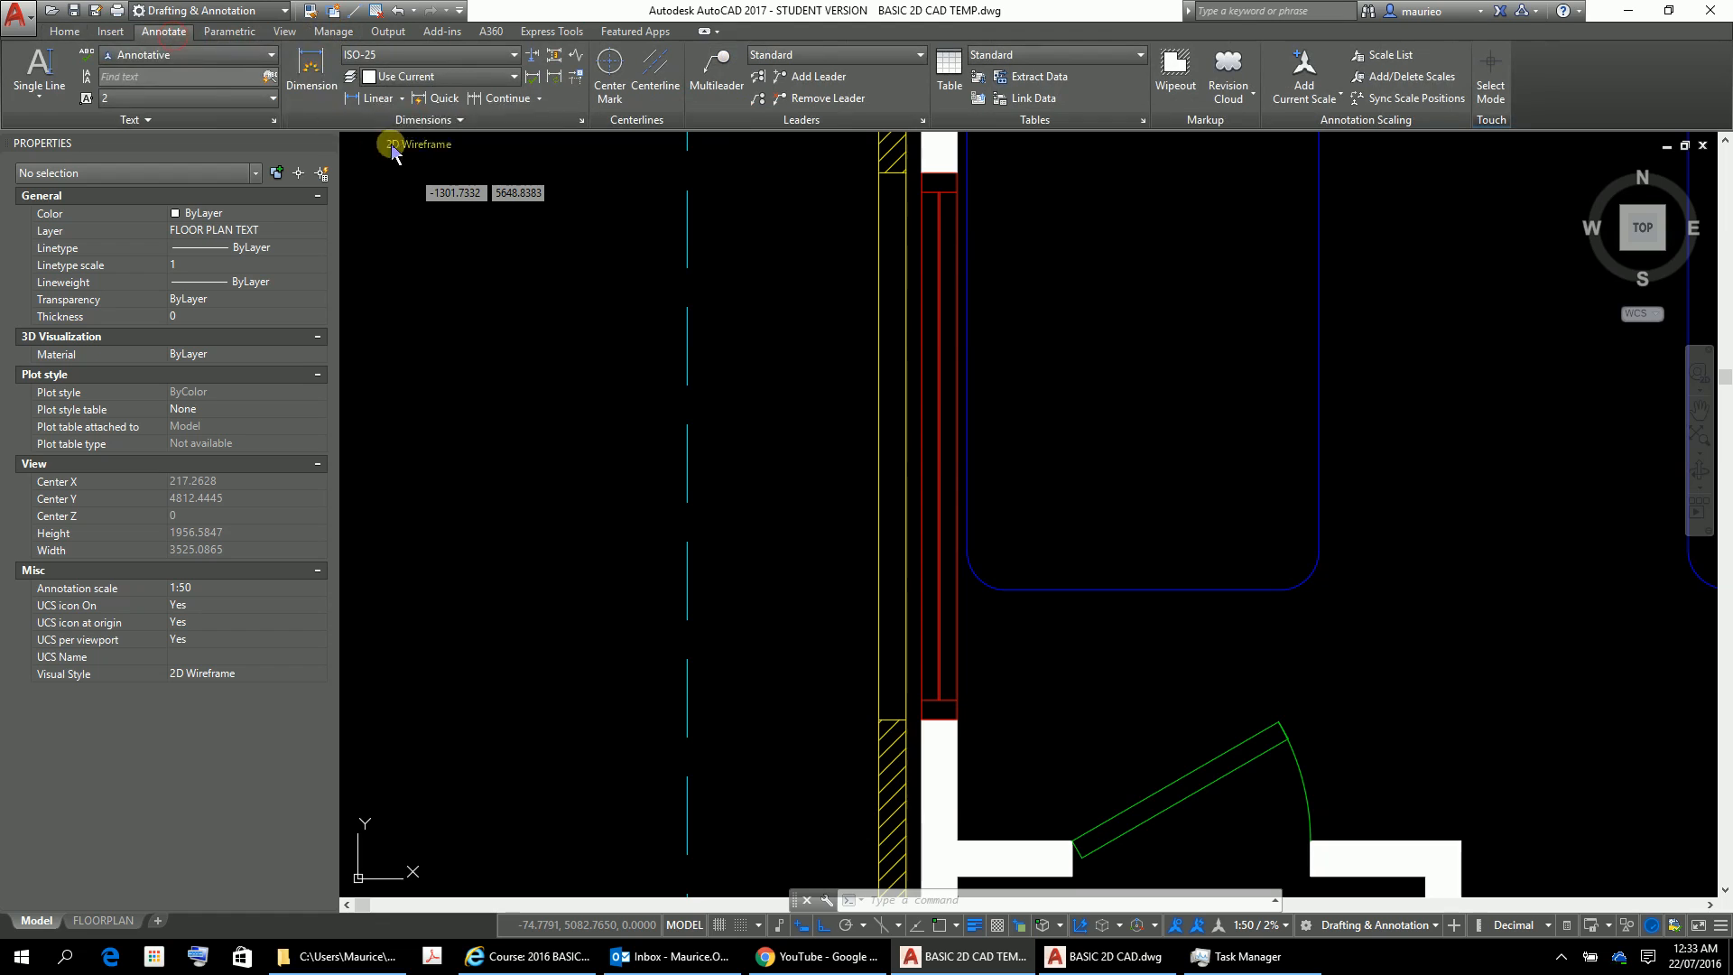
pyautogui.click(39, 68)
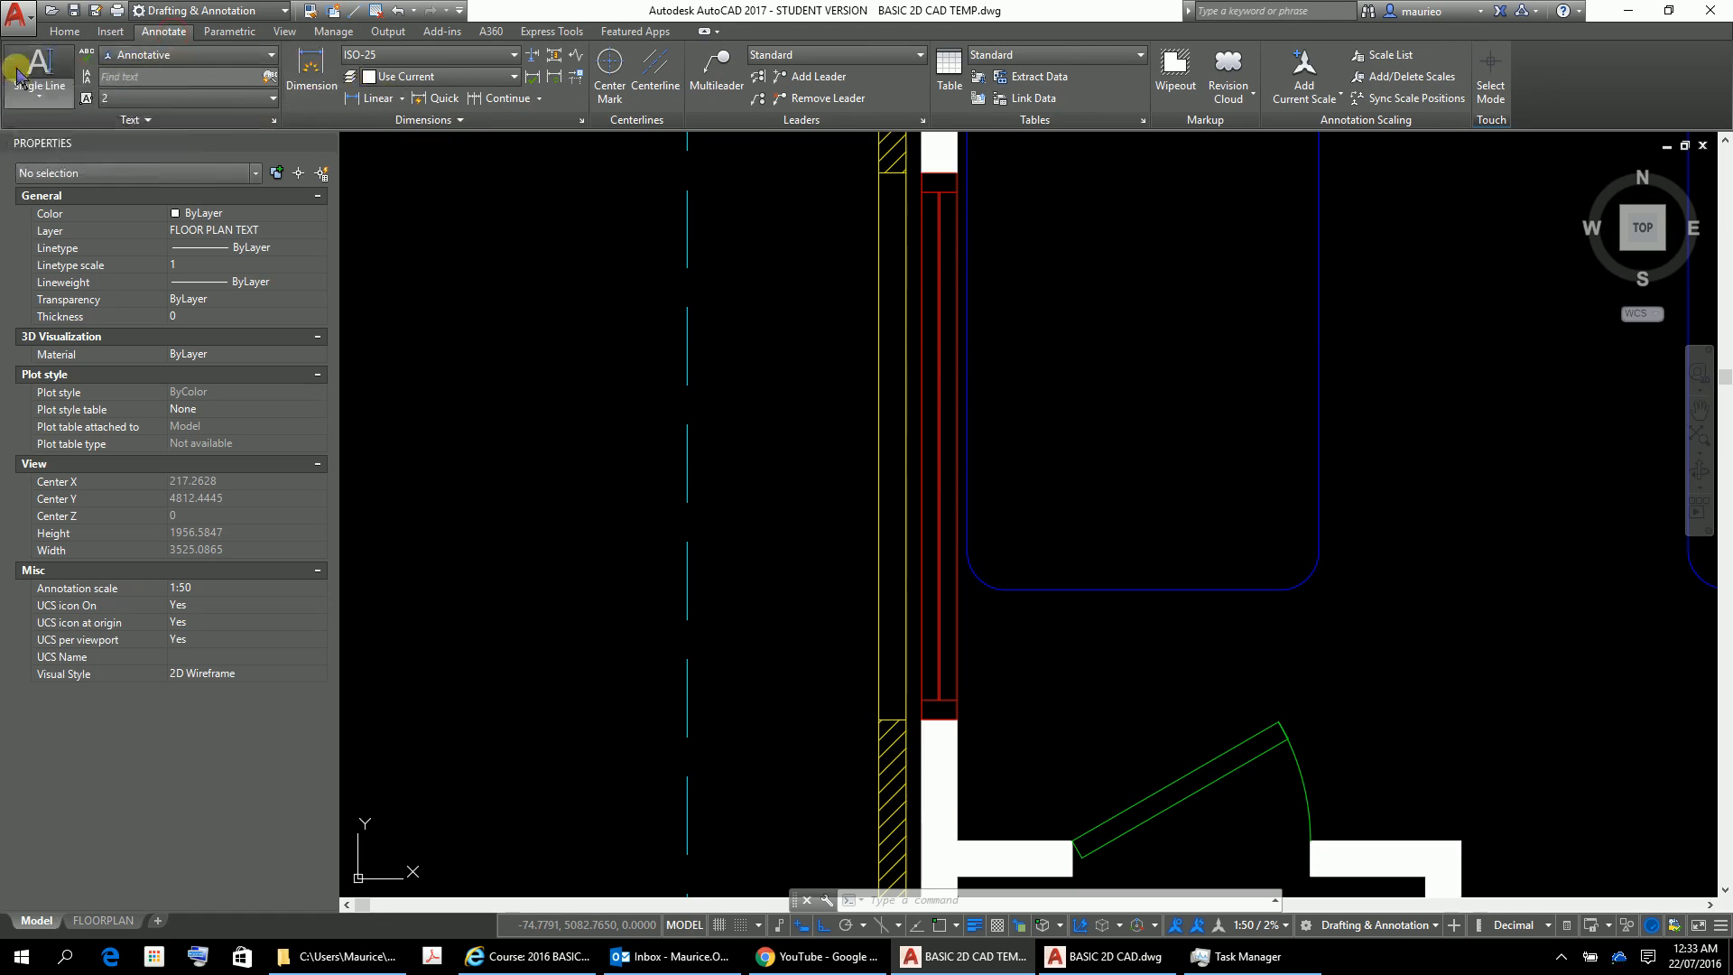
pyautogui.click(853, 673)
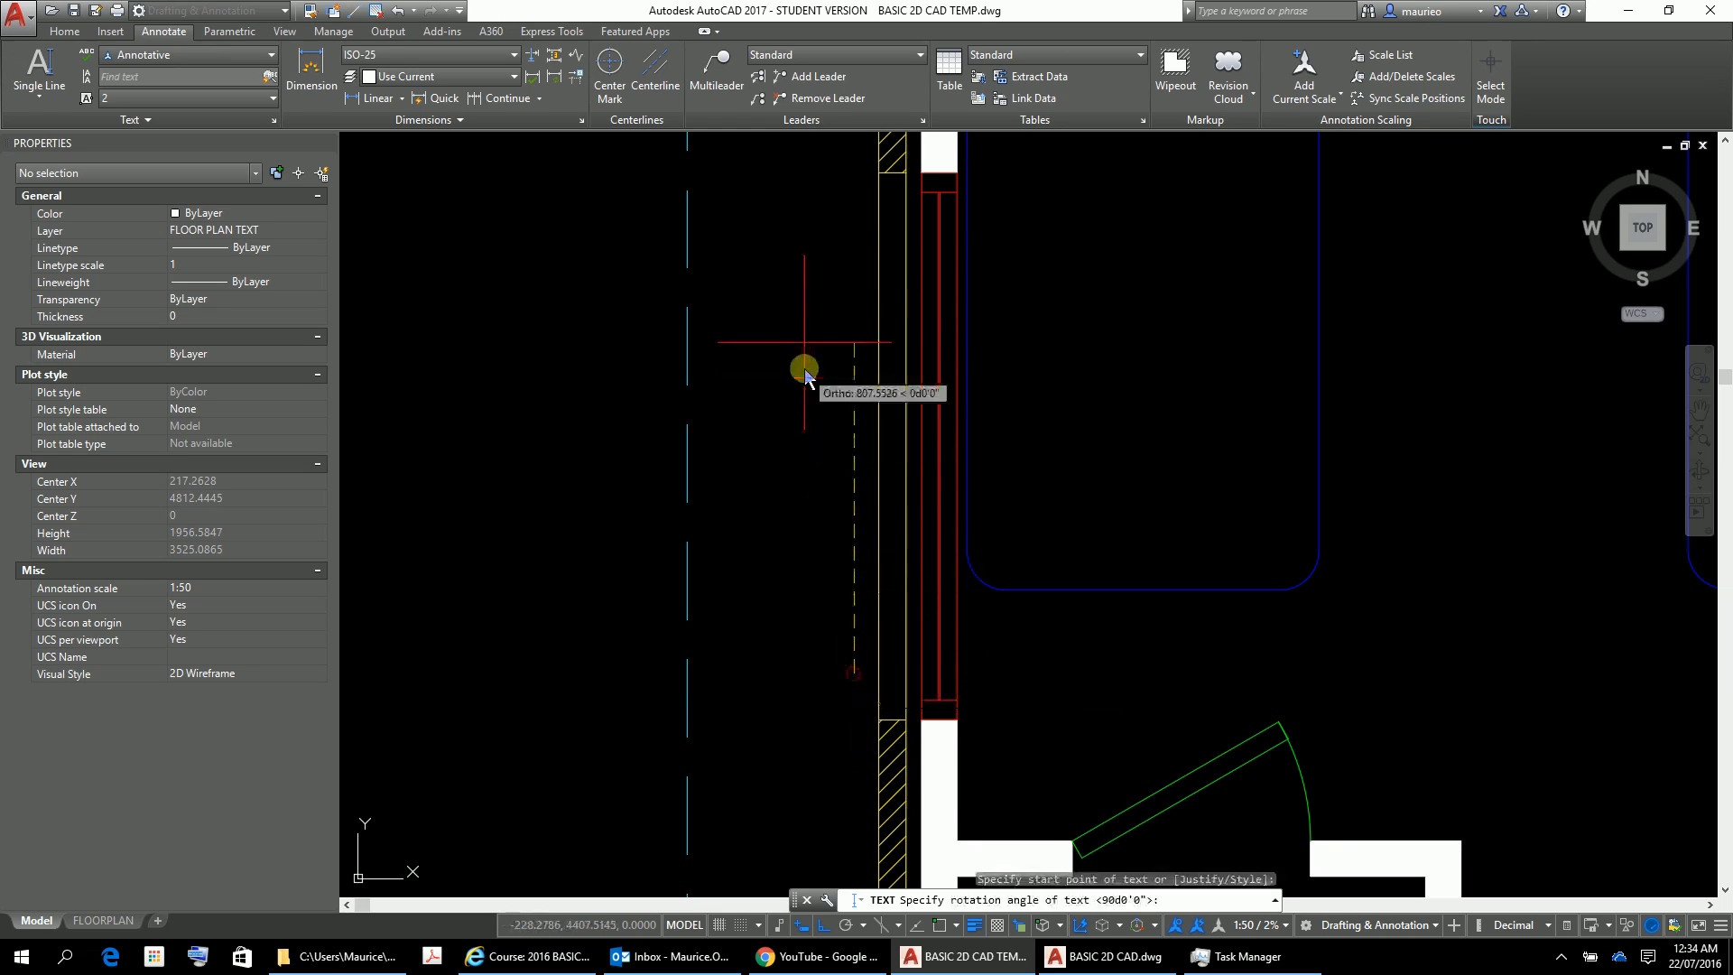
pyautogui.click(799, 237)
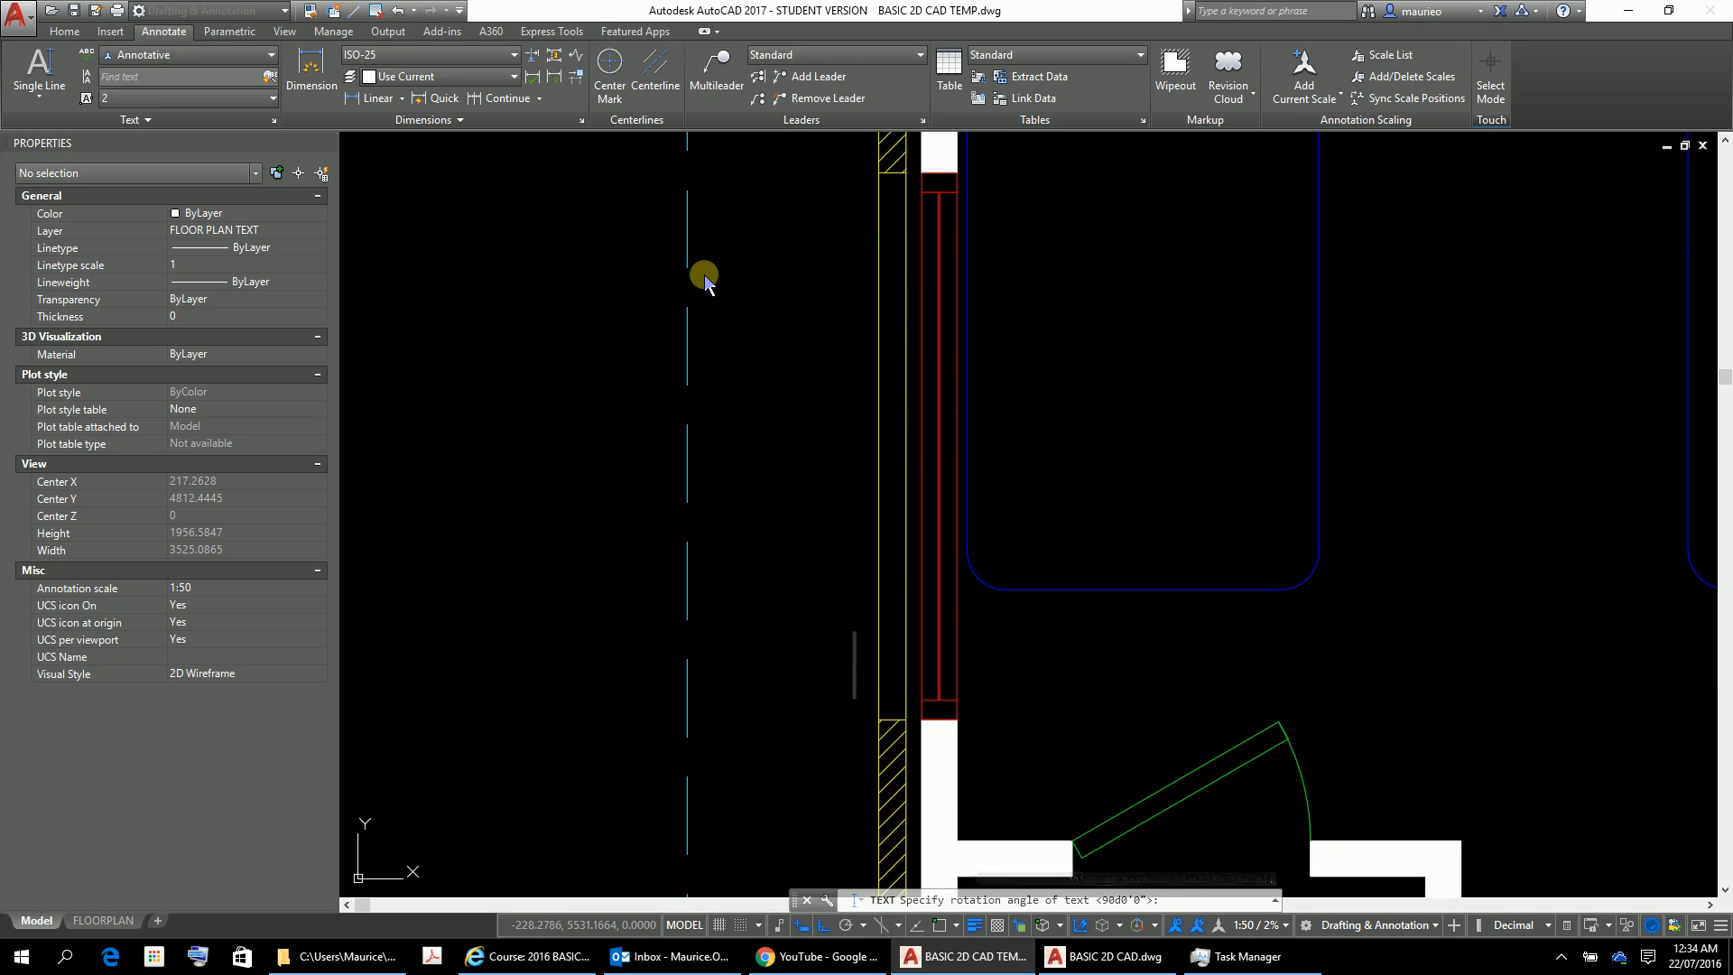
pyautogui.write('12')
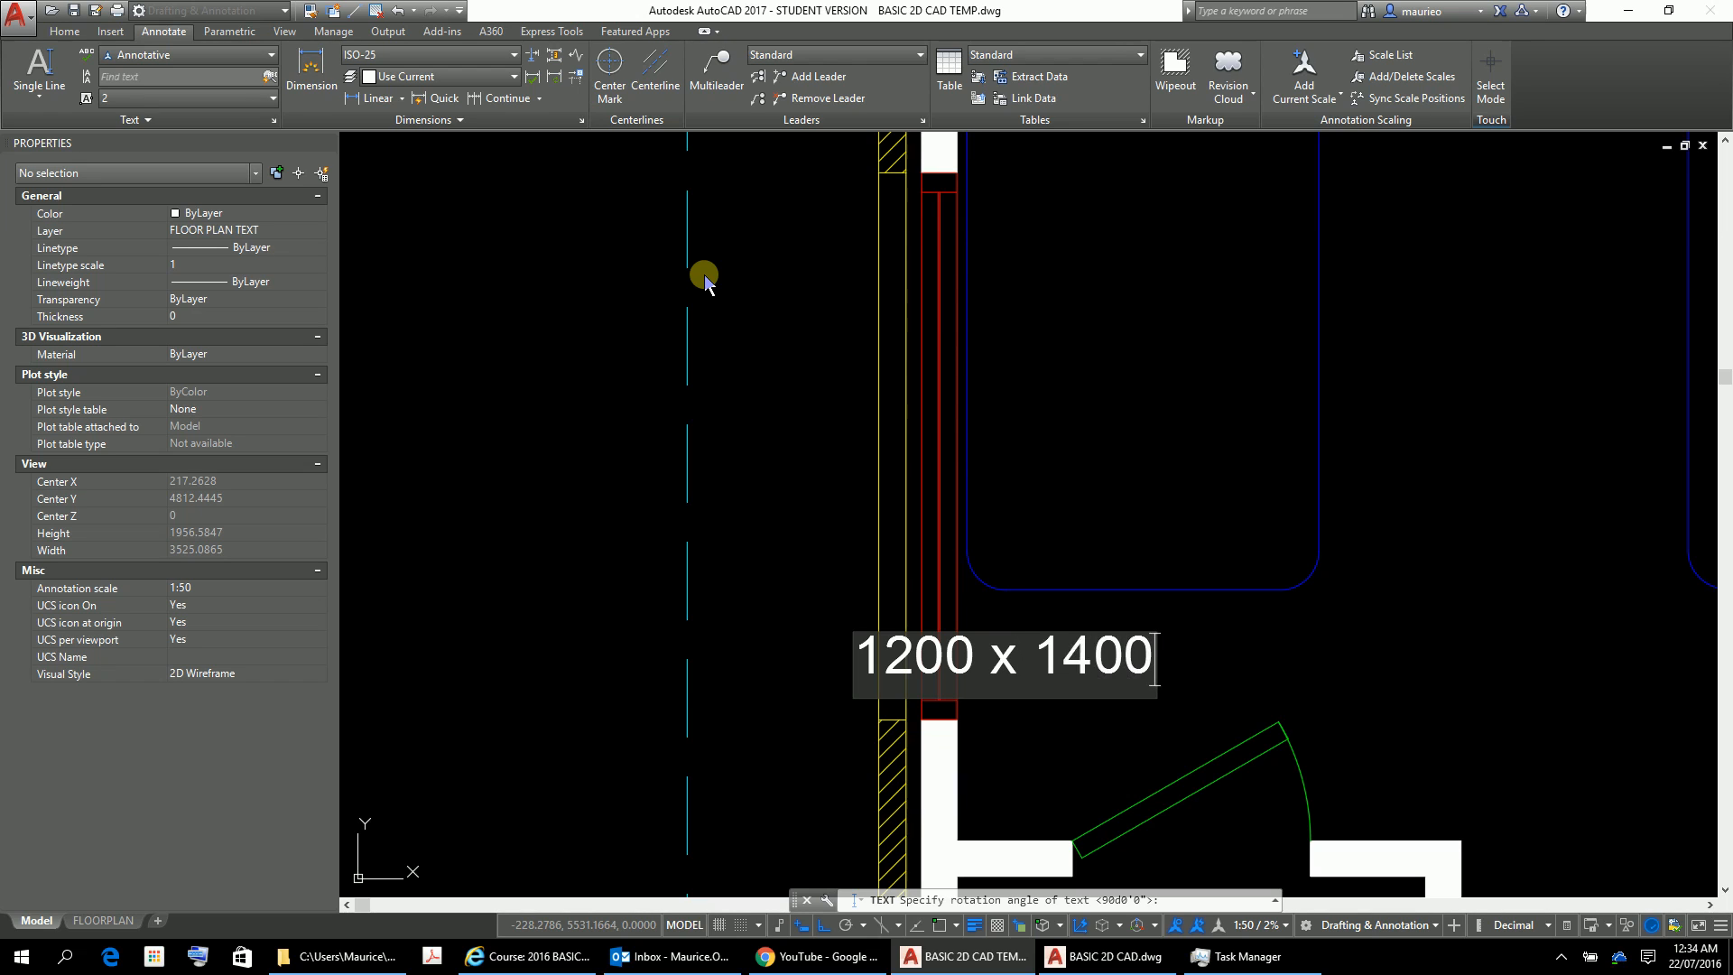
pyautogui.write('00 x 1400')
pyautogui.press('Return')
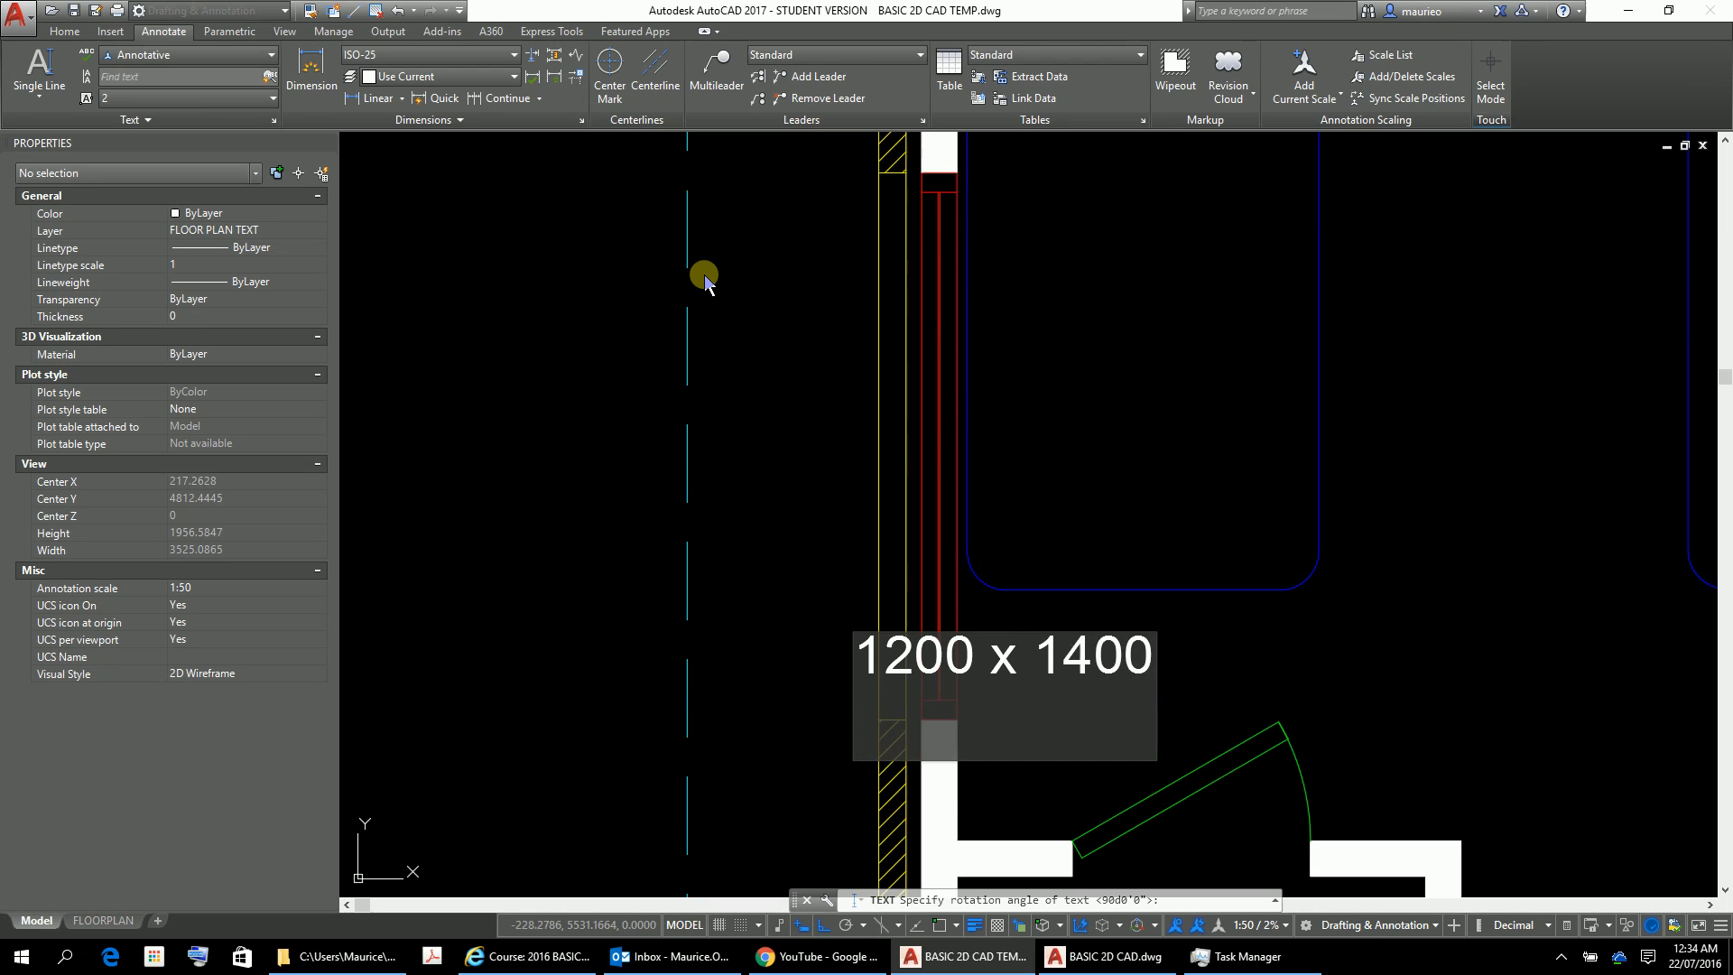
pyautogui.press('Return')
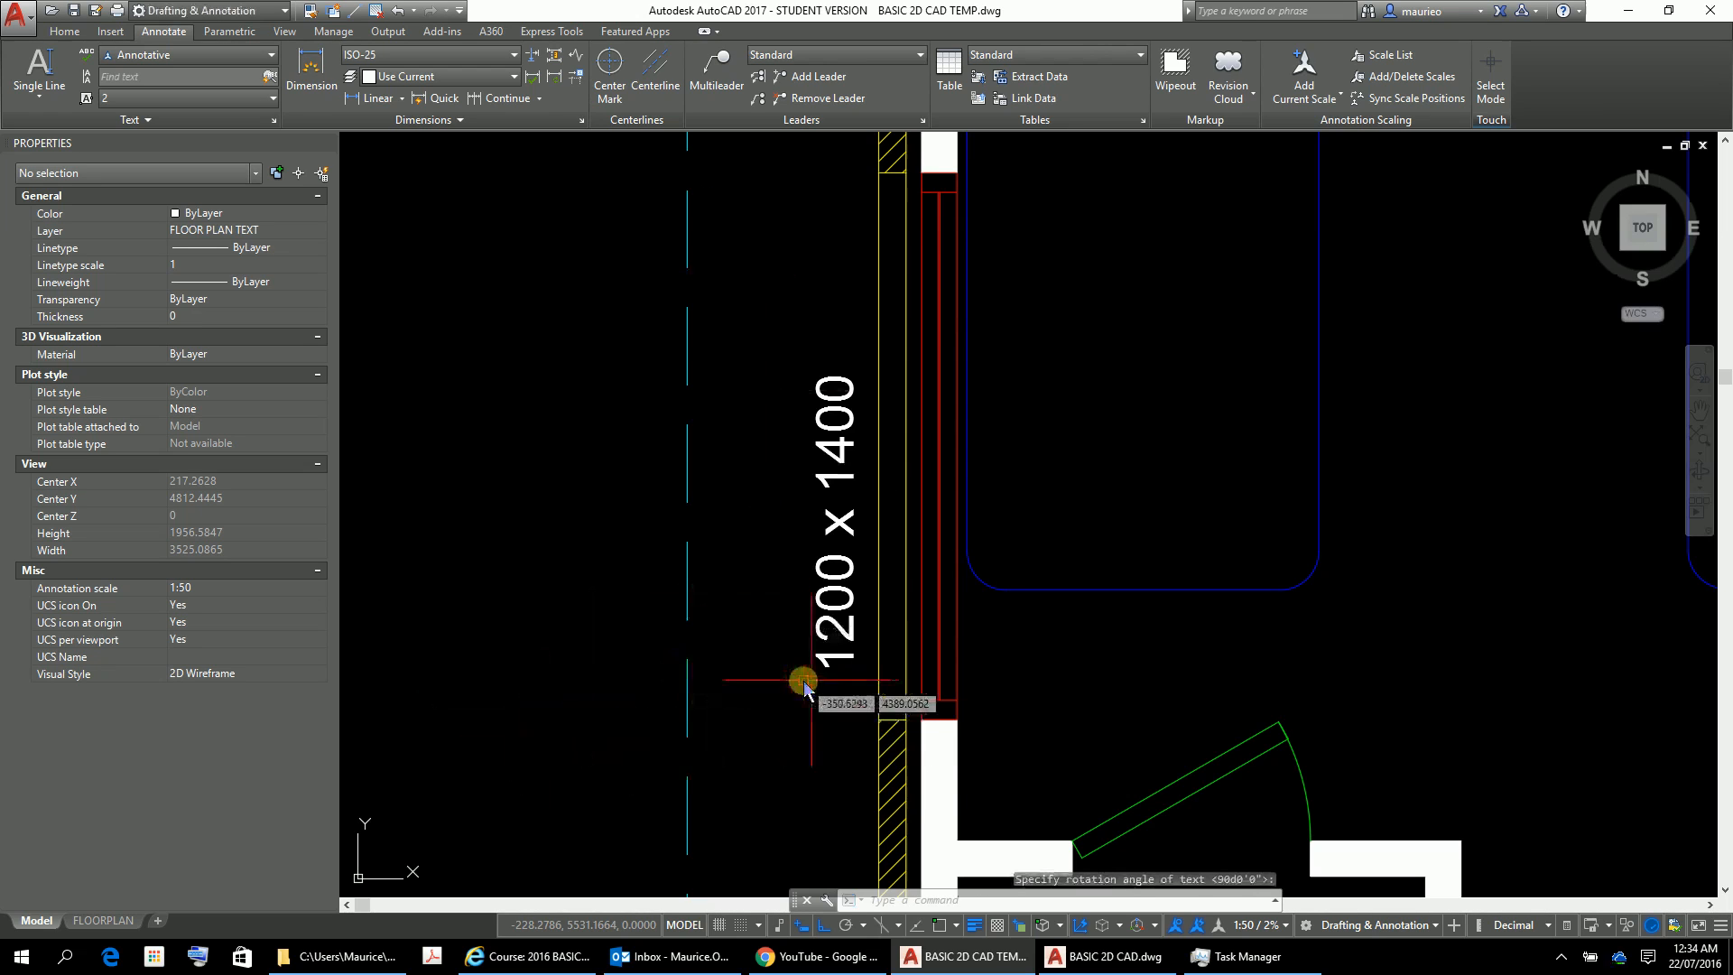
# Move the vertical "1200 x 1400" label up about 120 units with Ortho off, centring it beside its window
pyautogui.click(843, 663)
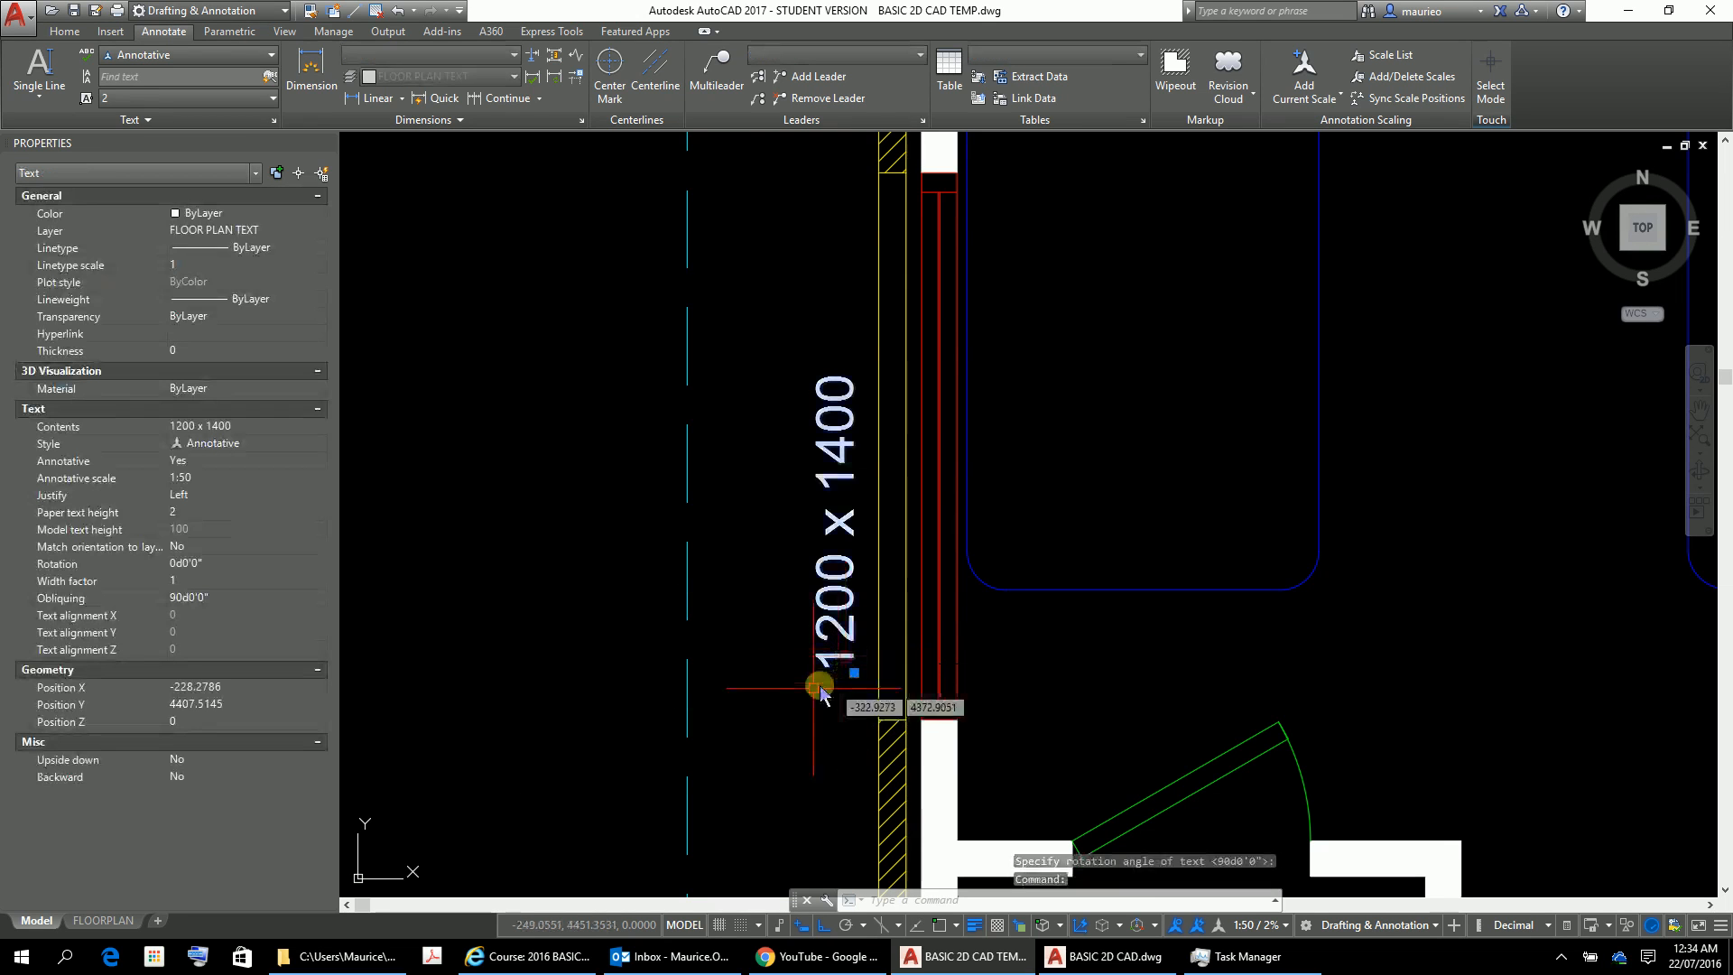
pyautogui.rightClick(803, 668)
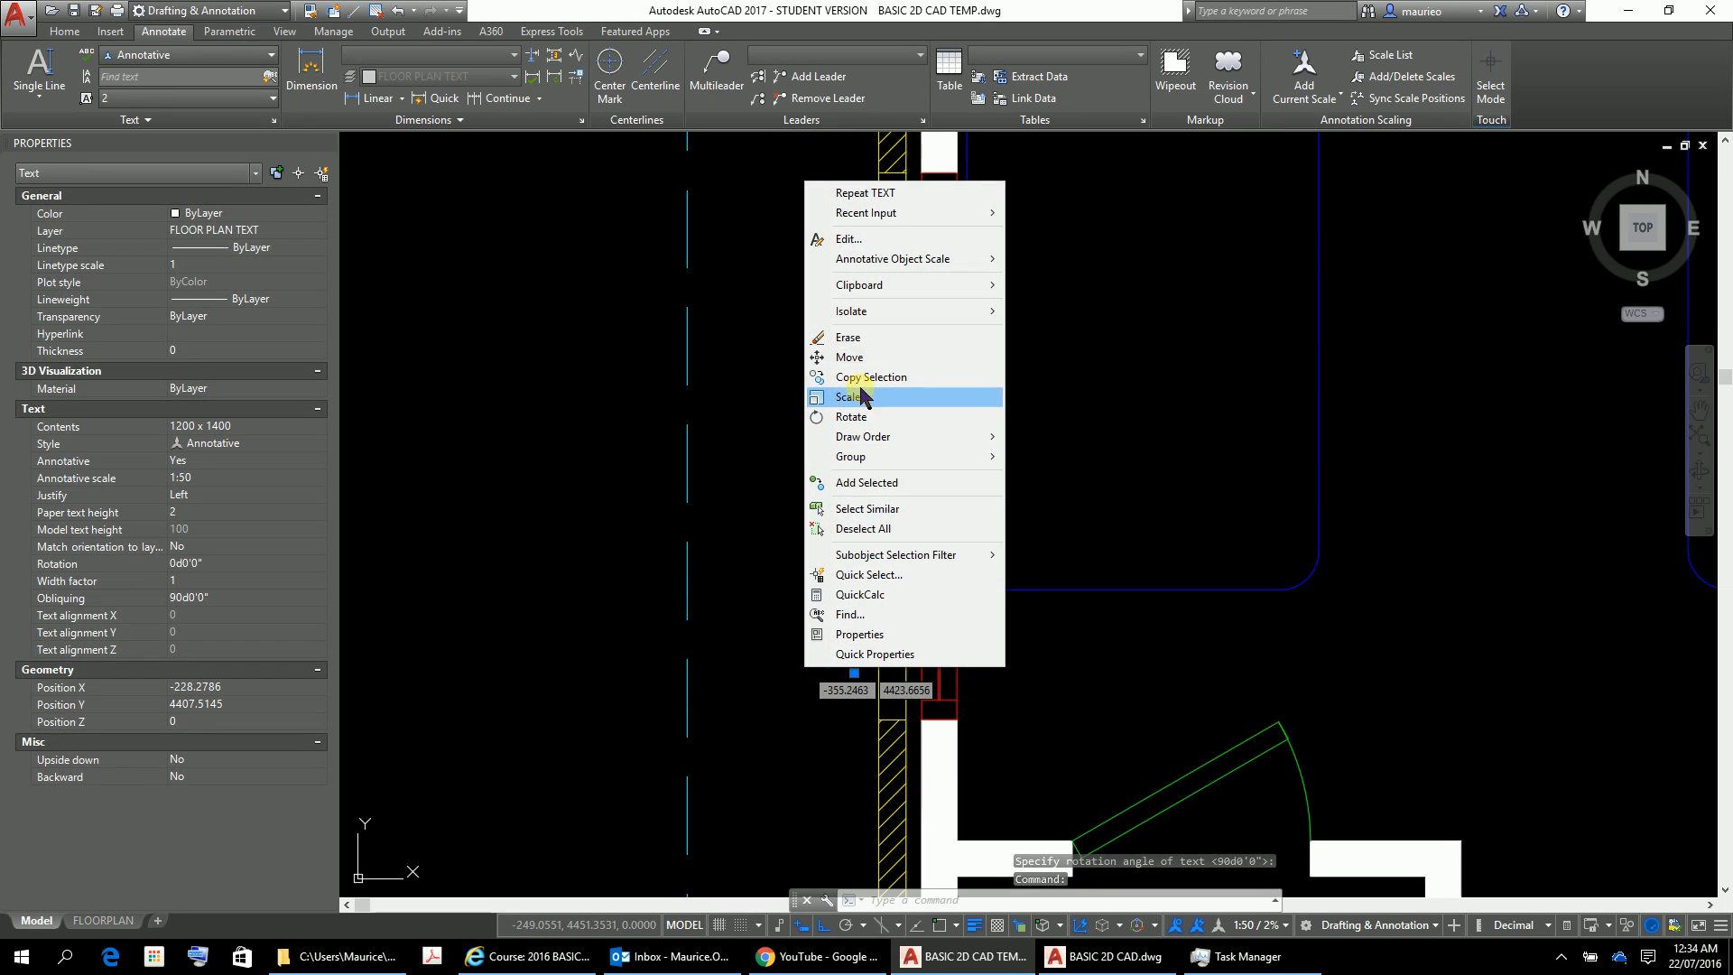
pyautogui.click(864, 357)
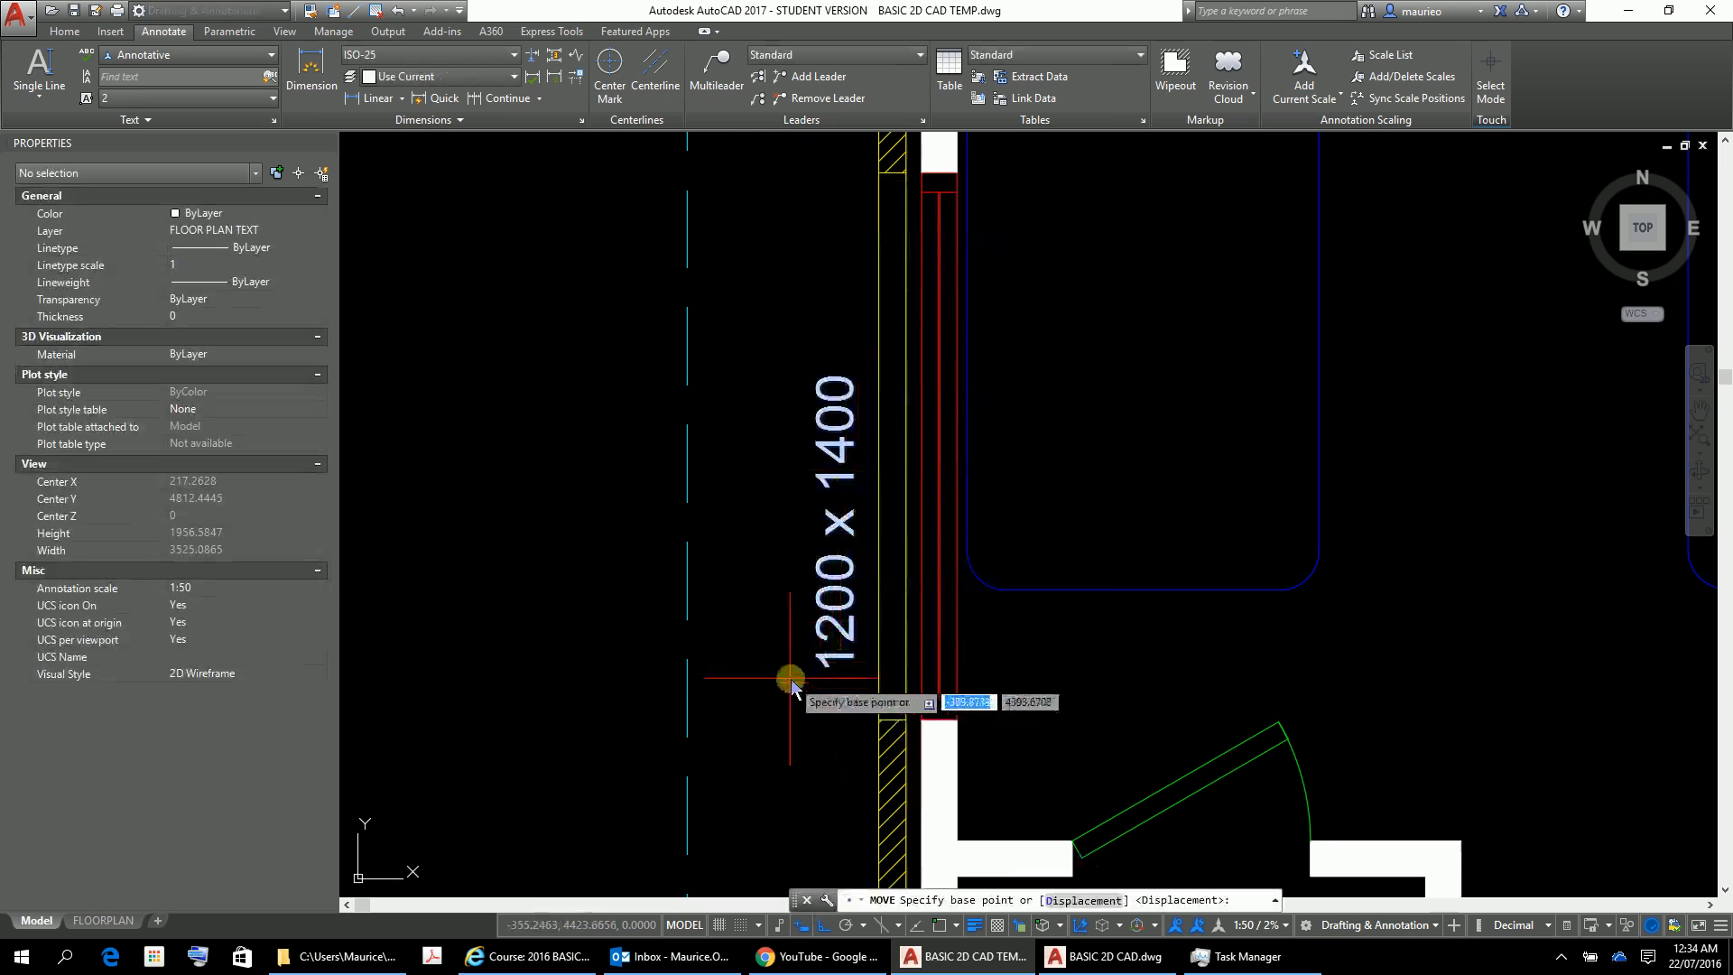
pyautogui.click(771, 717)
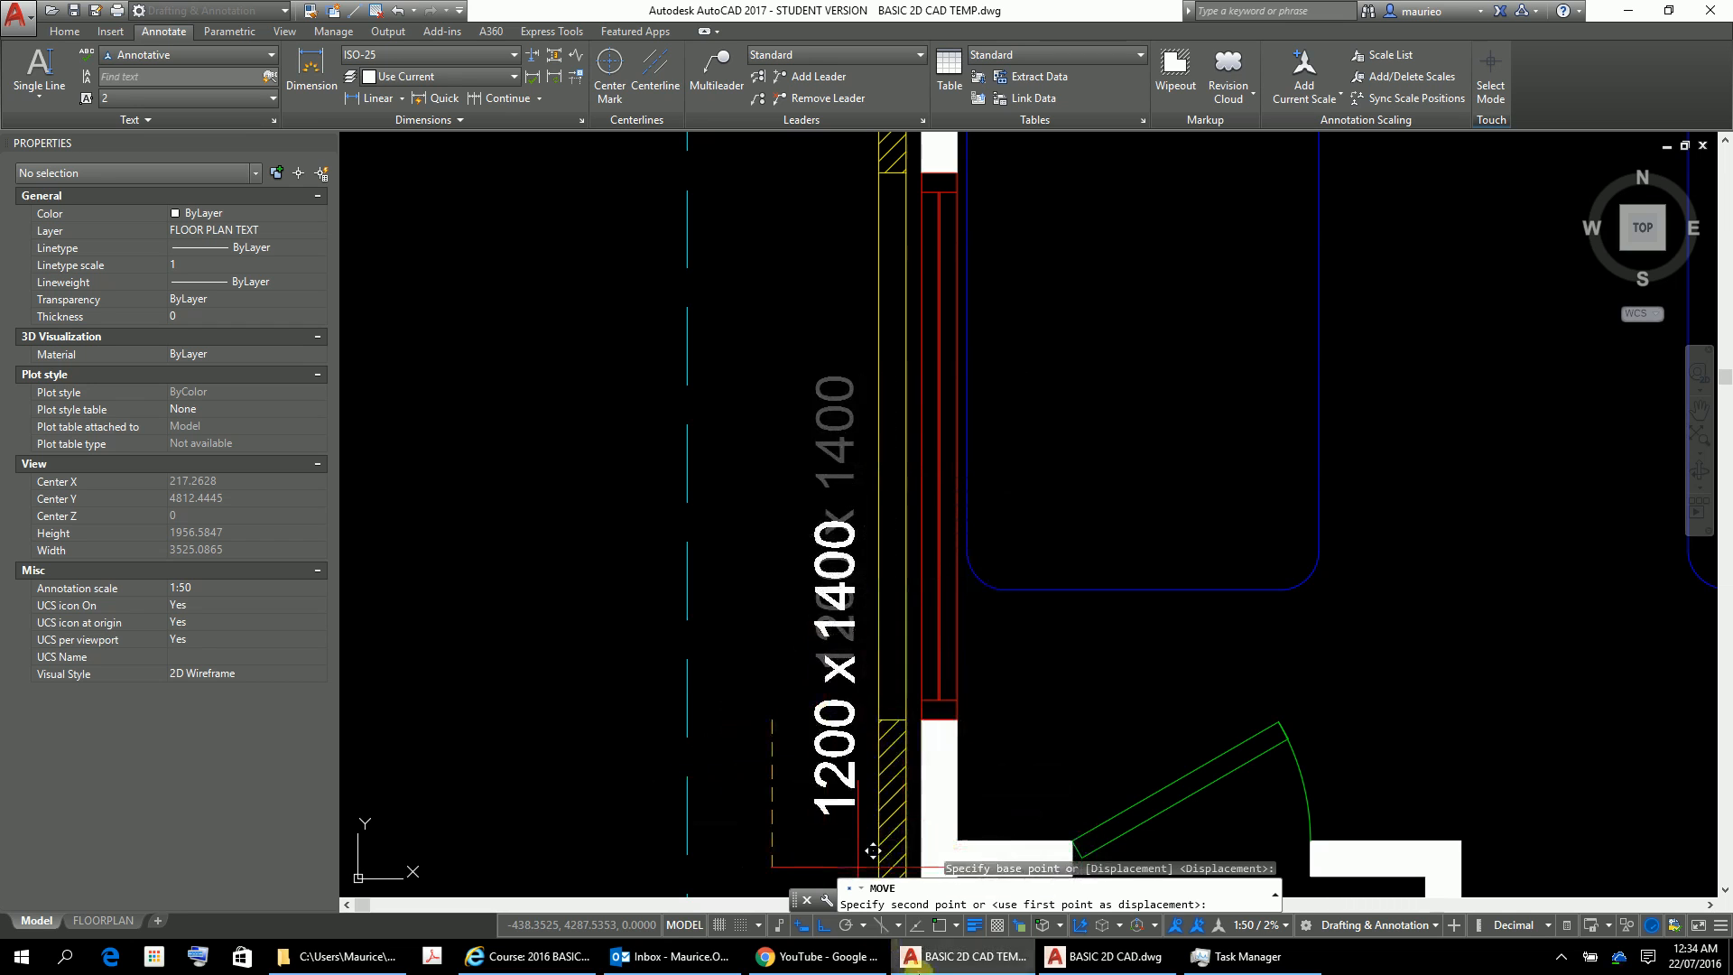
pyautogui.click(823, 926)
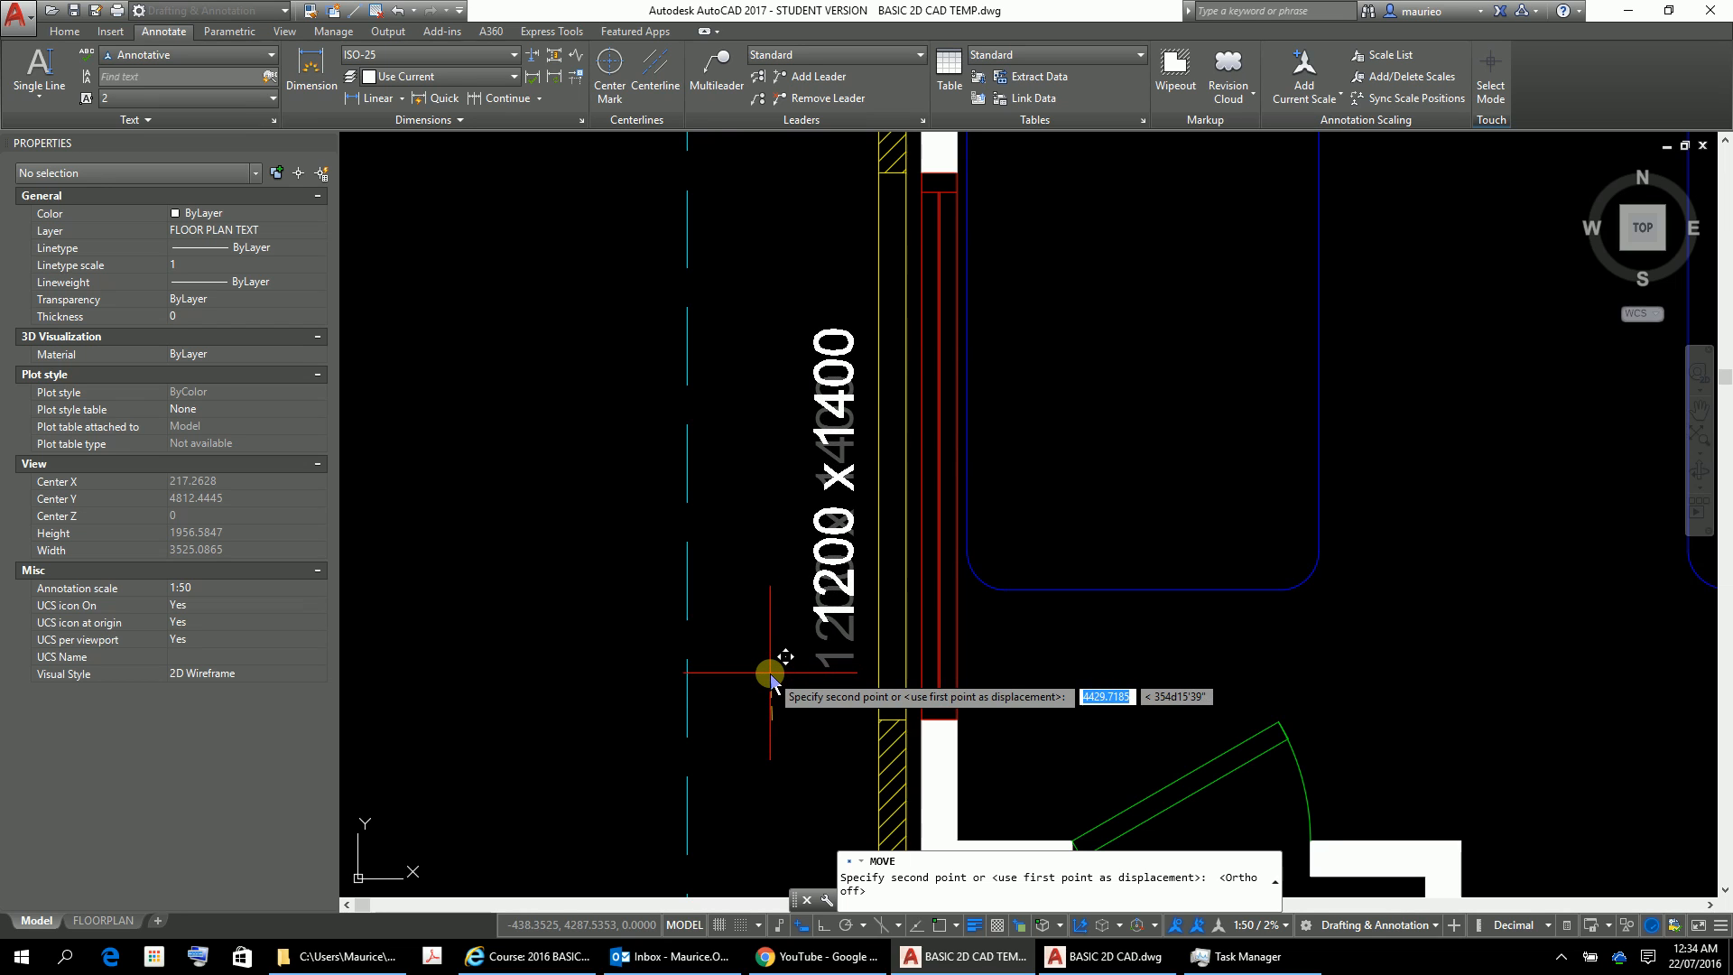
pyautogui.click(768, 675)
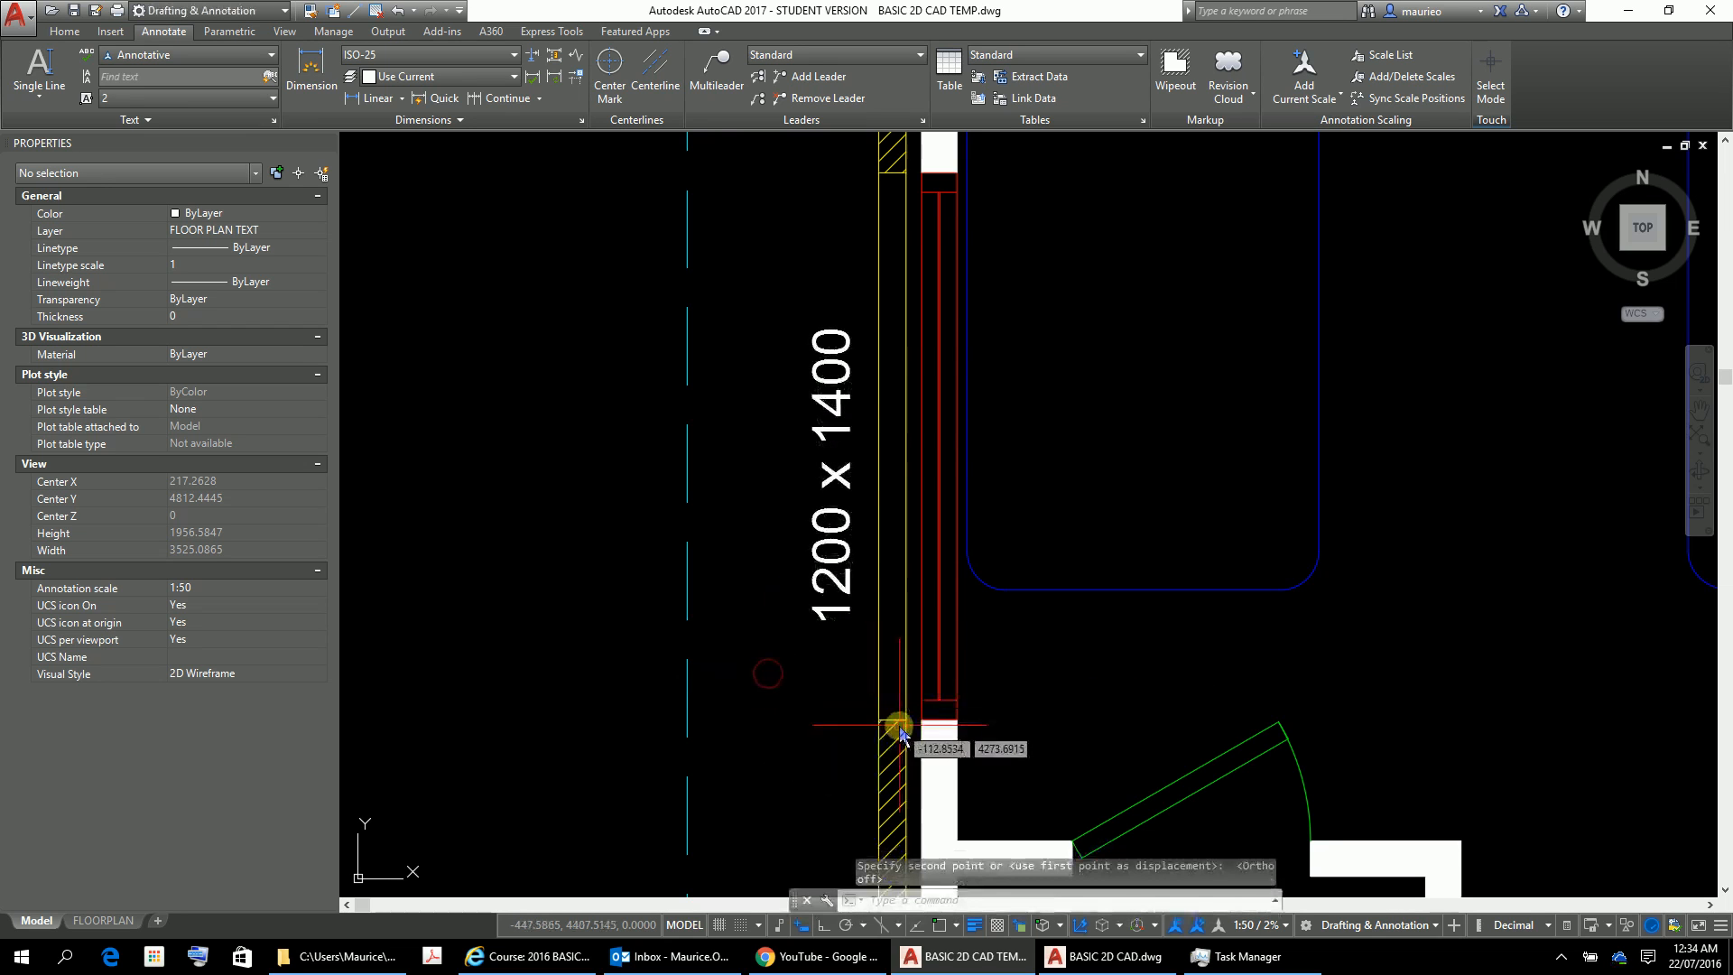
pyautogui.scroll(-5, 1462, 387)
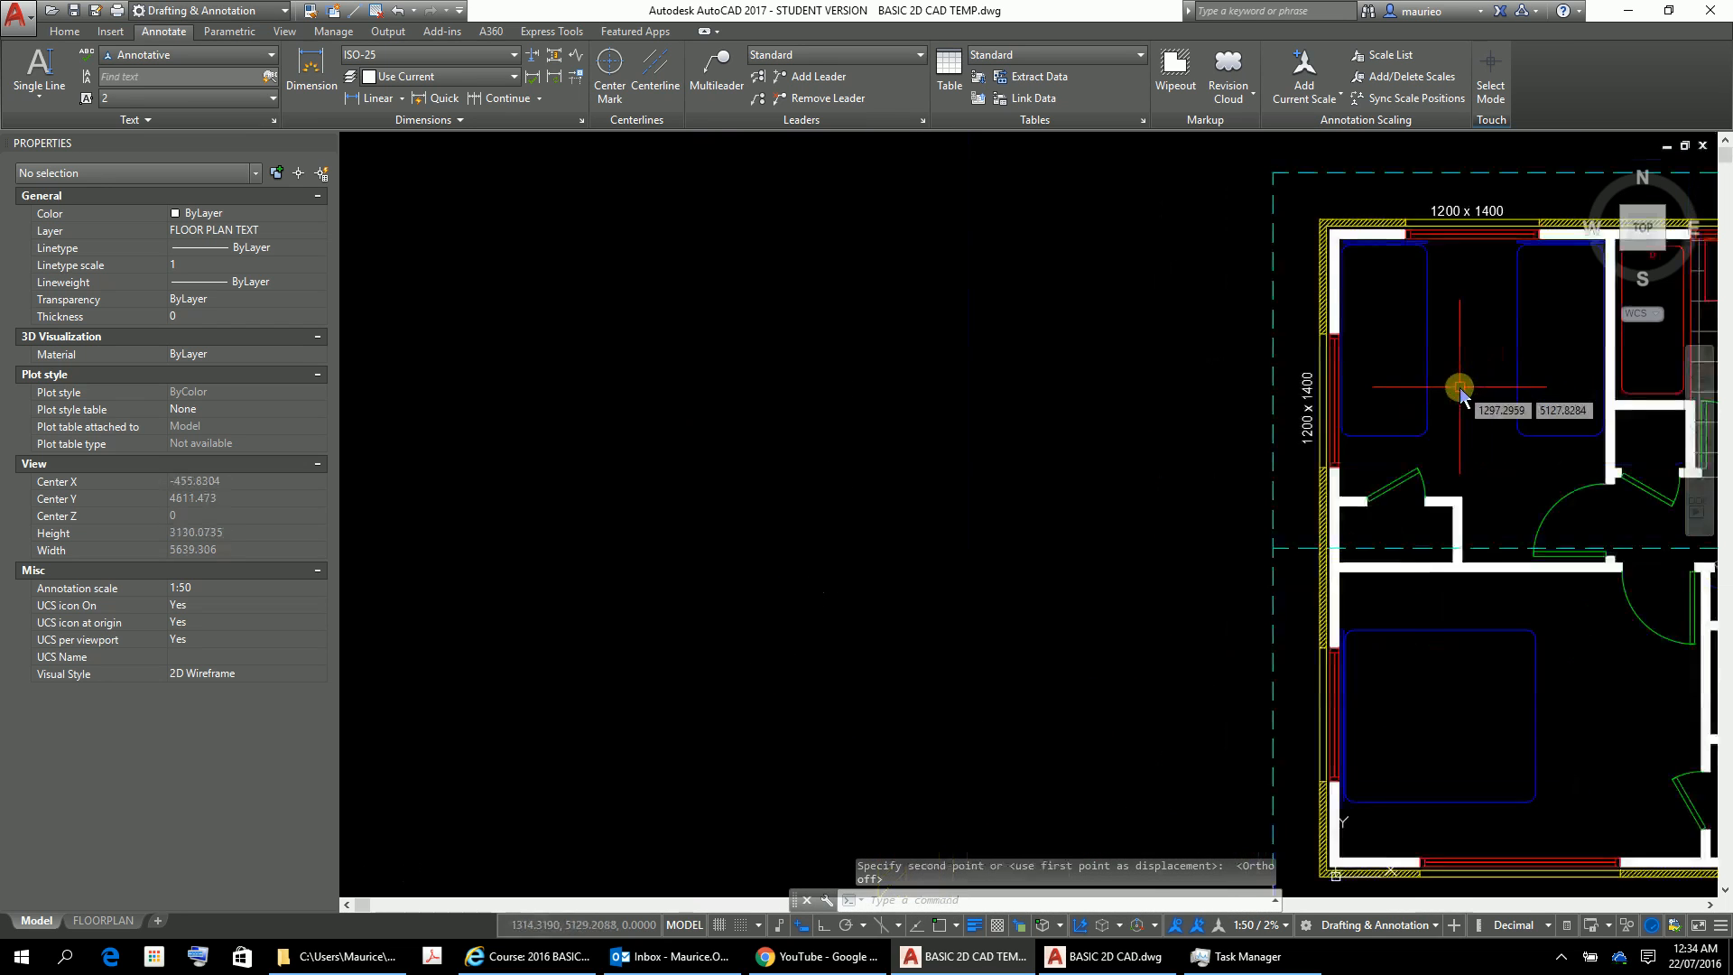
# Create a two-line multiline annotative text reading "HFHFJKF" and "JMSMS" in the empty area outside the twin-bed room's left wall
pyautogui.moveTo(1458, 387); pyautogui.dragTo(852, 415, button='middle')
pyautogui.scroll(3, 917, 453)
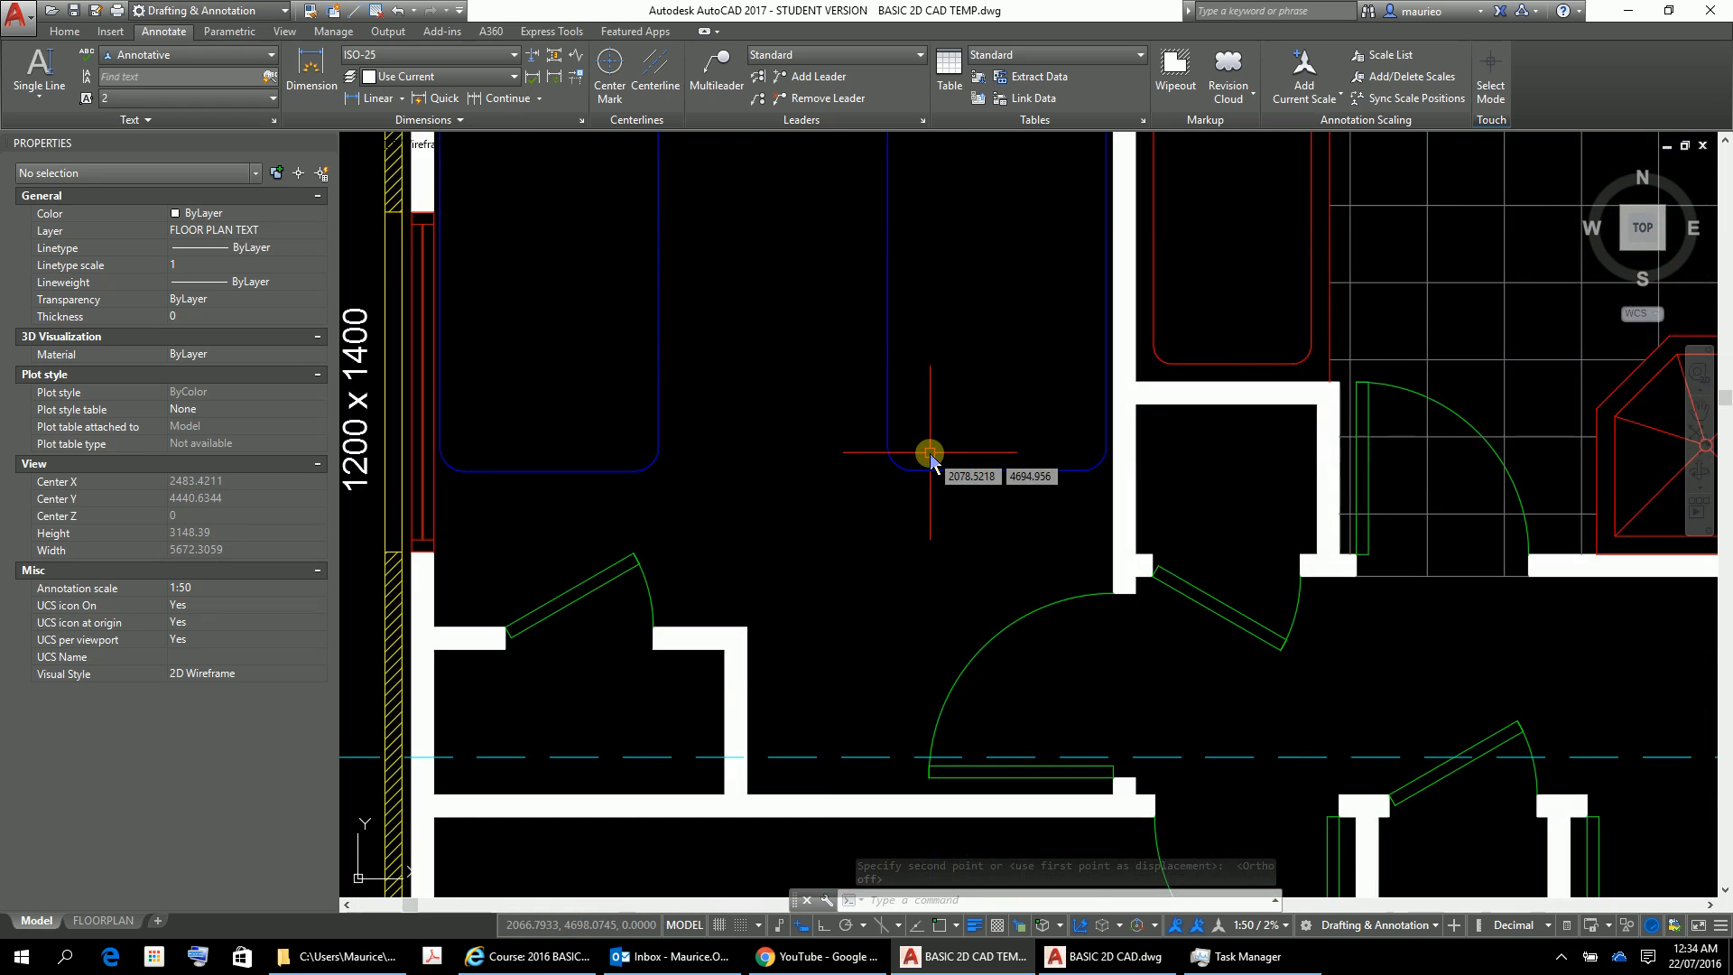
pyautogui.scroll(-3, 928, 453)
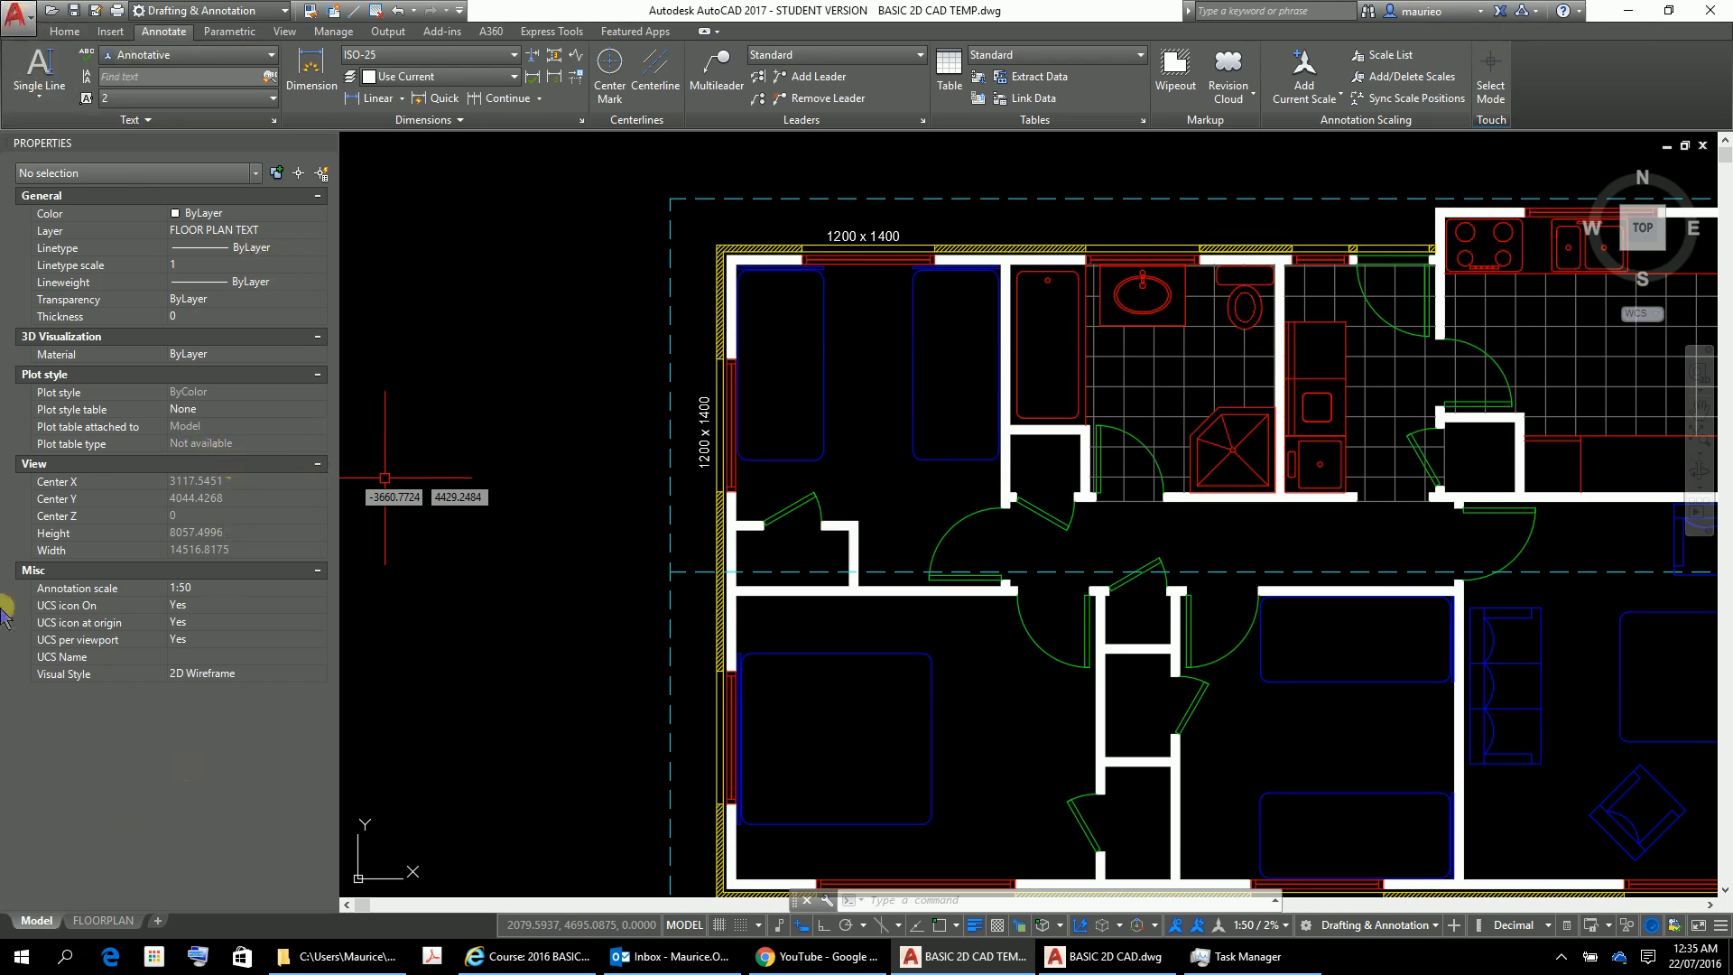
pyautogui.click(42, 98)
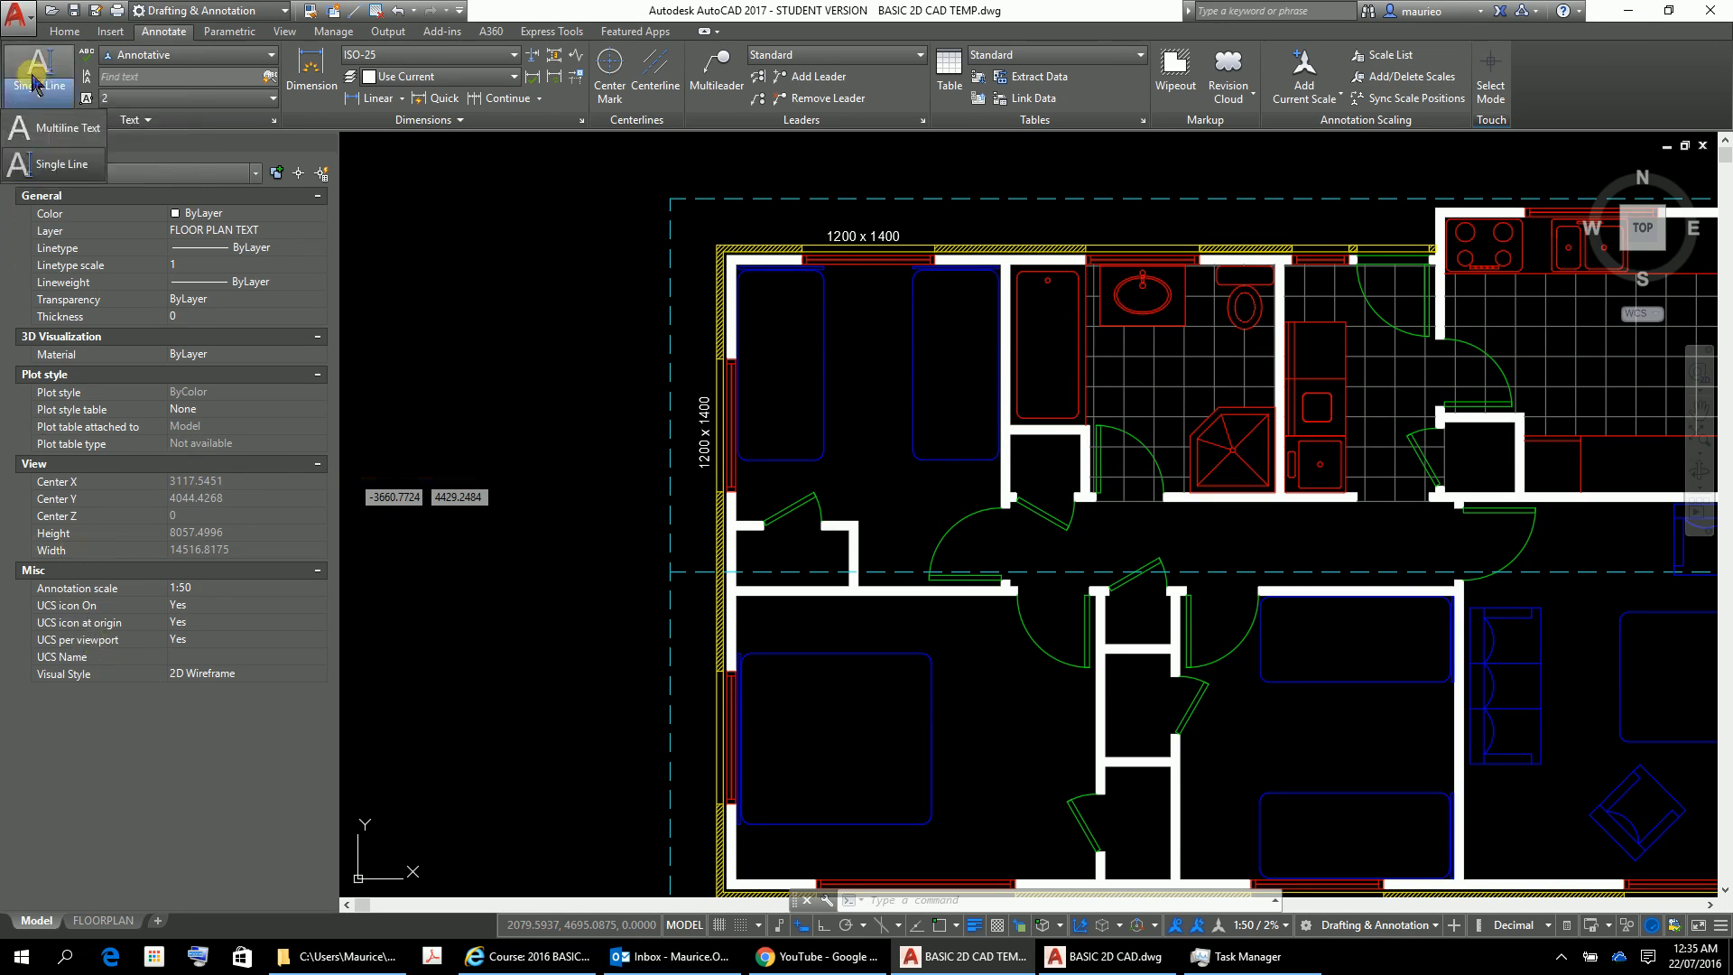
pyautogui.click(37, 133)
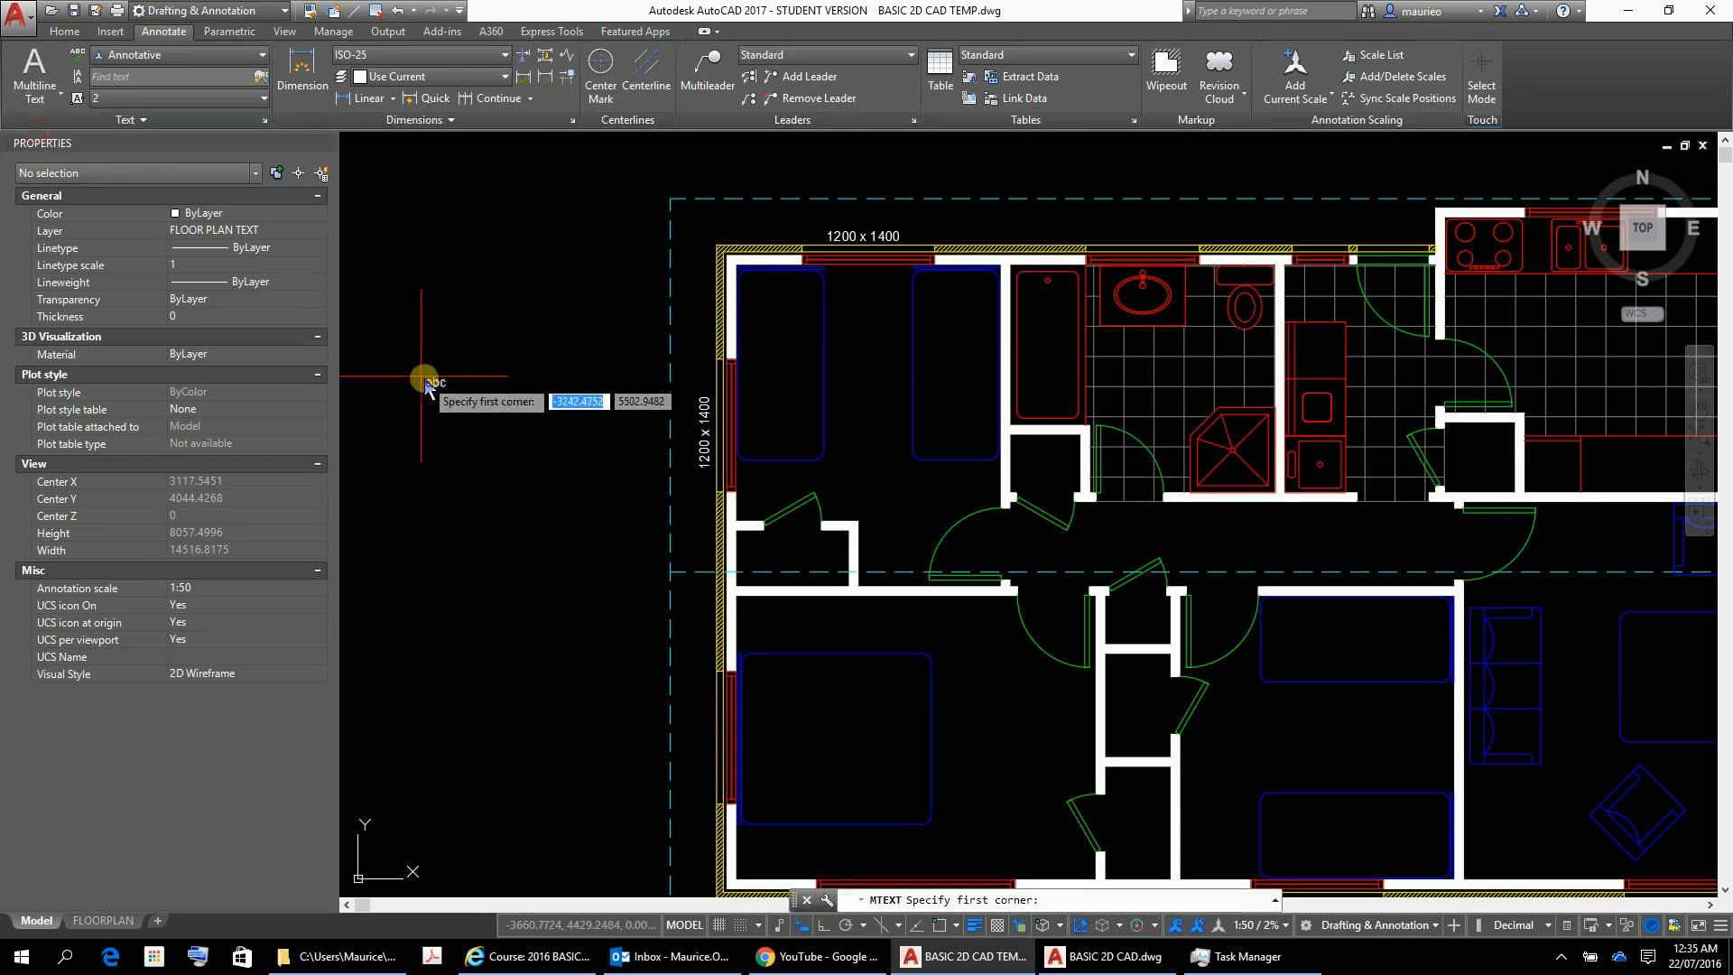
pyautogui.click(393, 365)
pyautogui.click(627, 541)
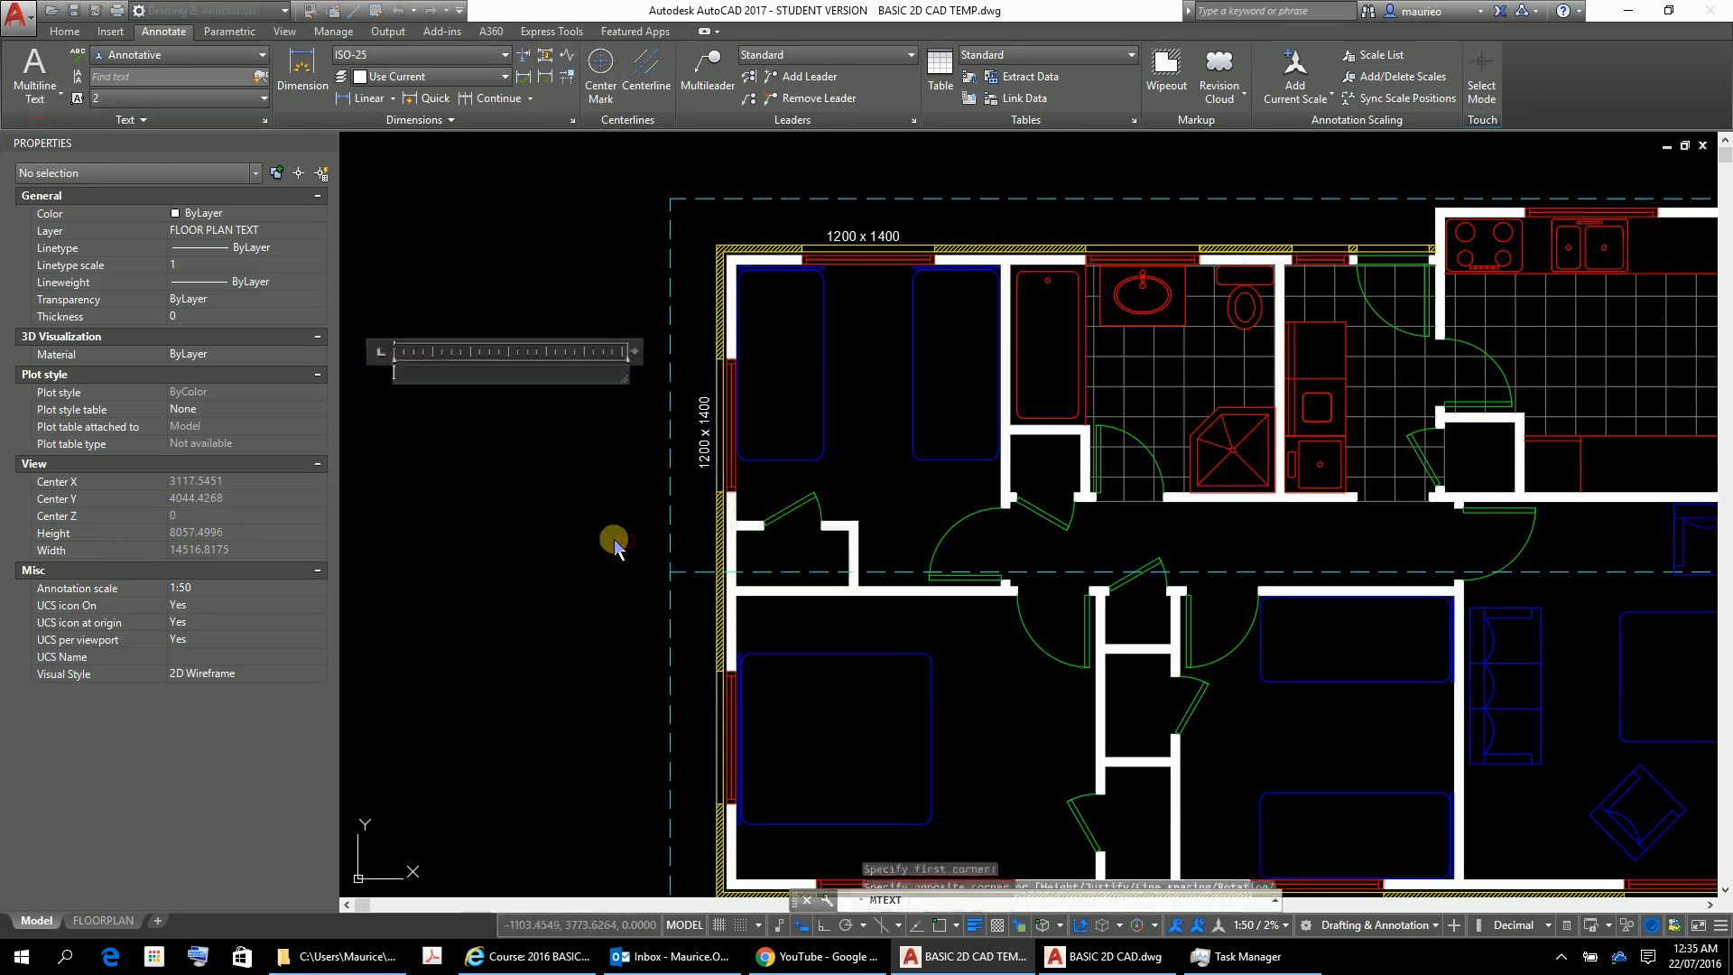
pyautogui.write('H')
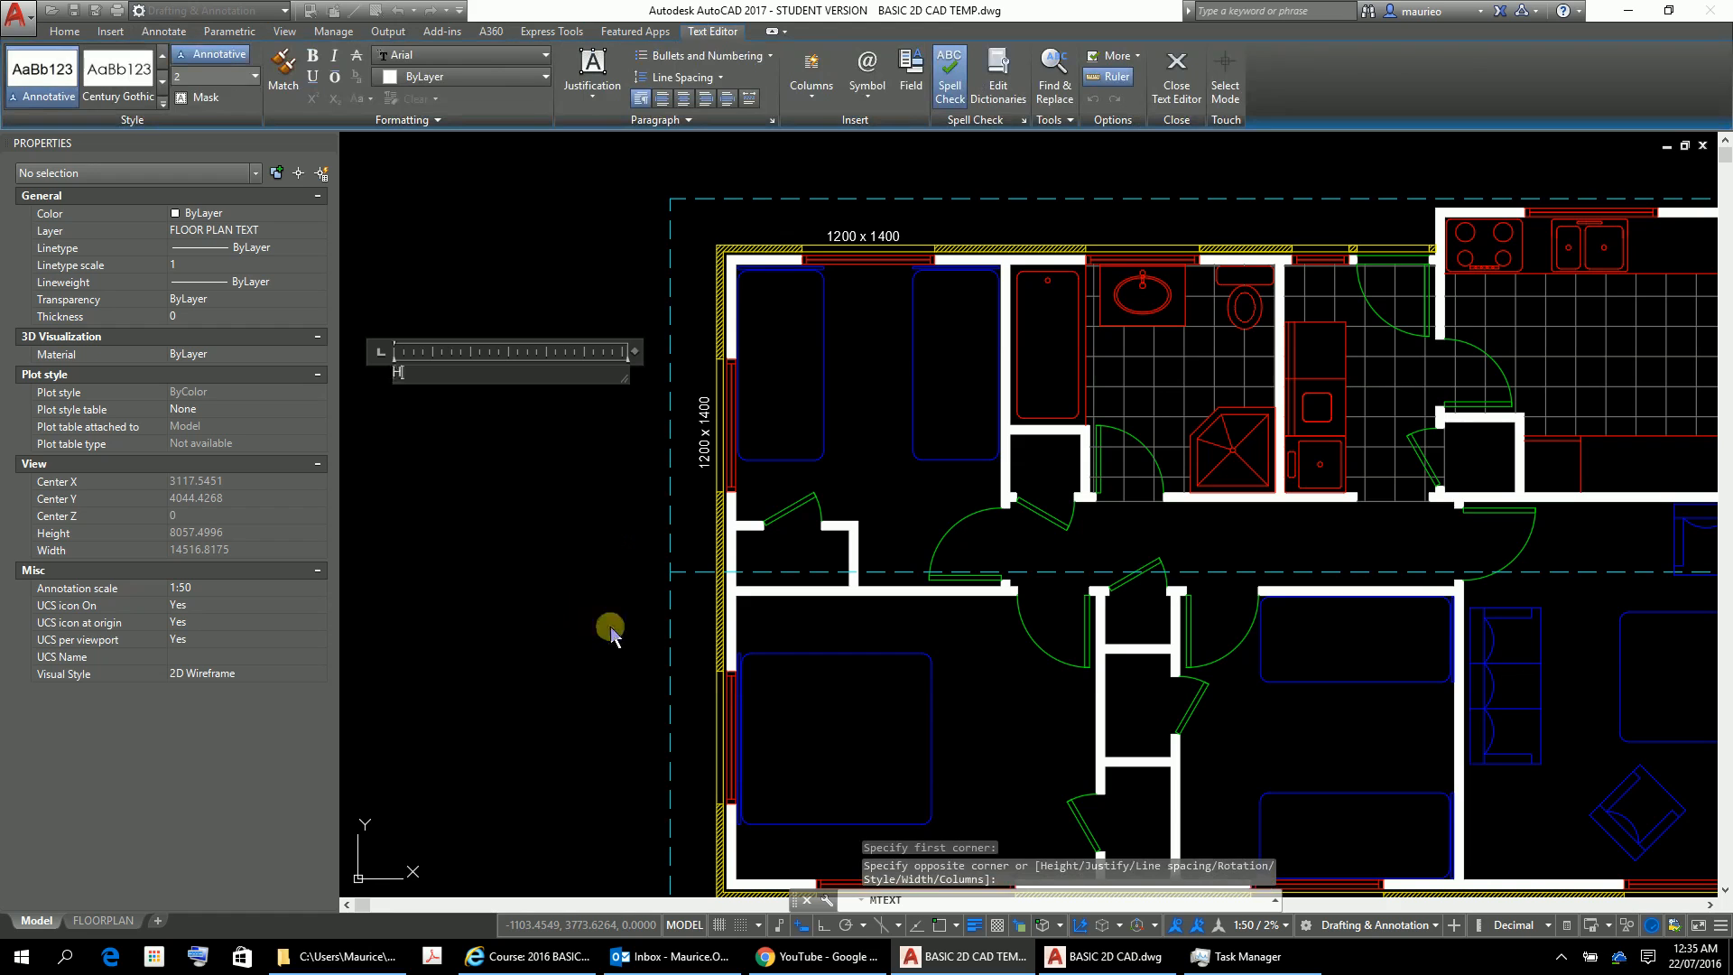
pyautogui.write('FHFJKF')
pyautogui.press('Return')
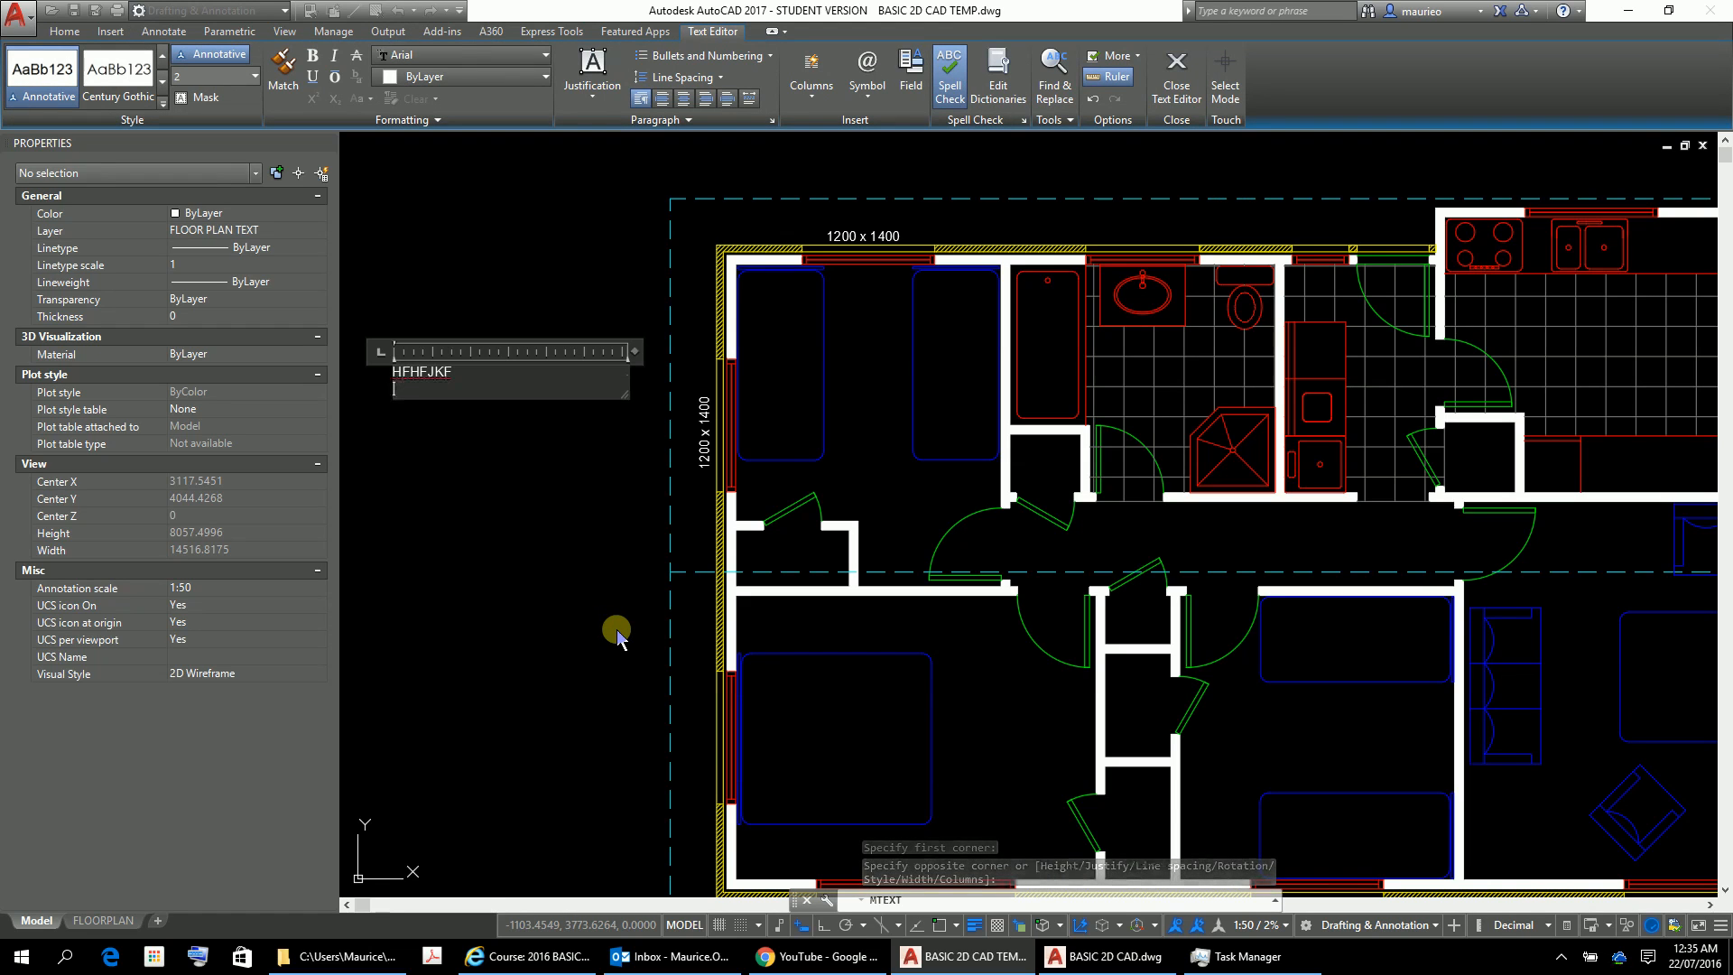
pyautogui.write('JMSMS')
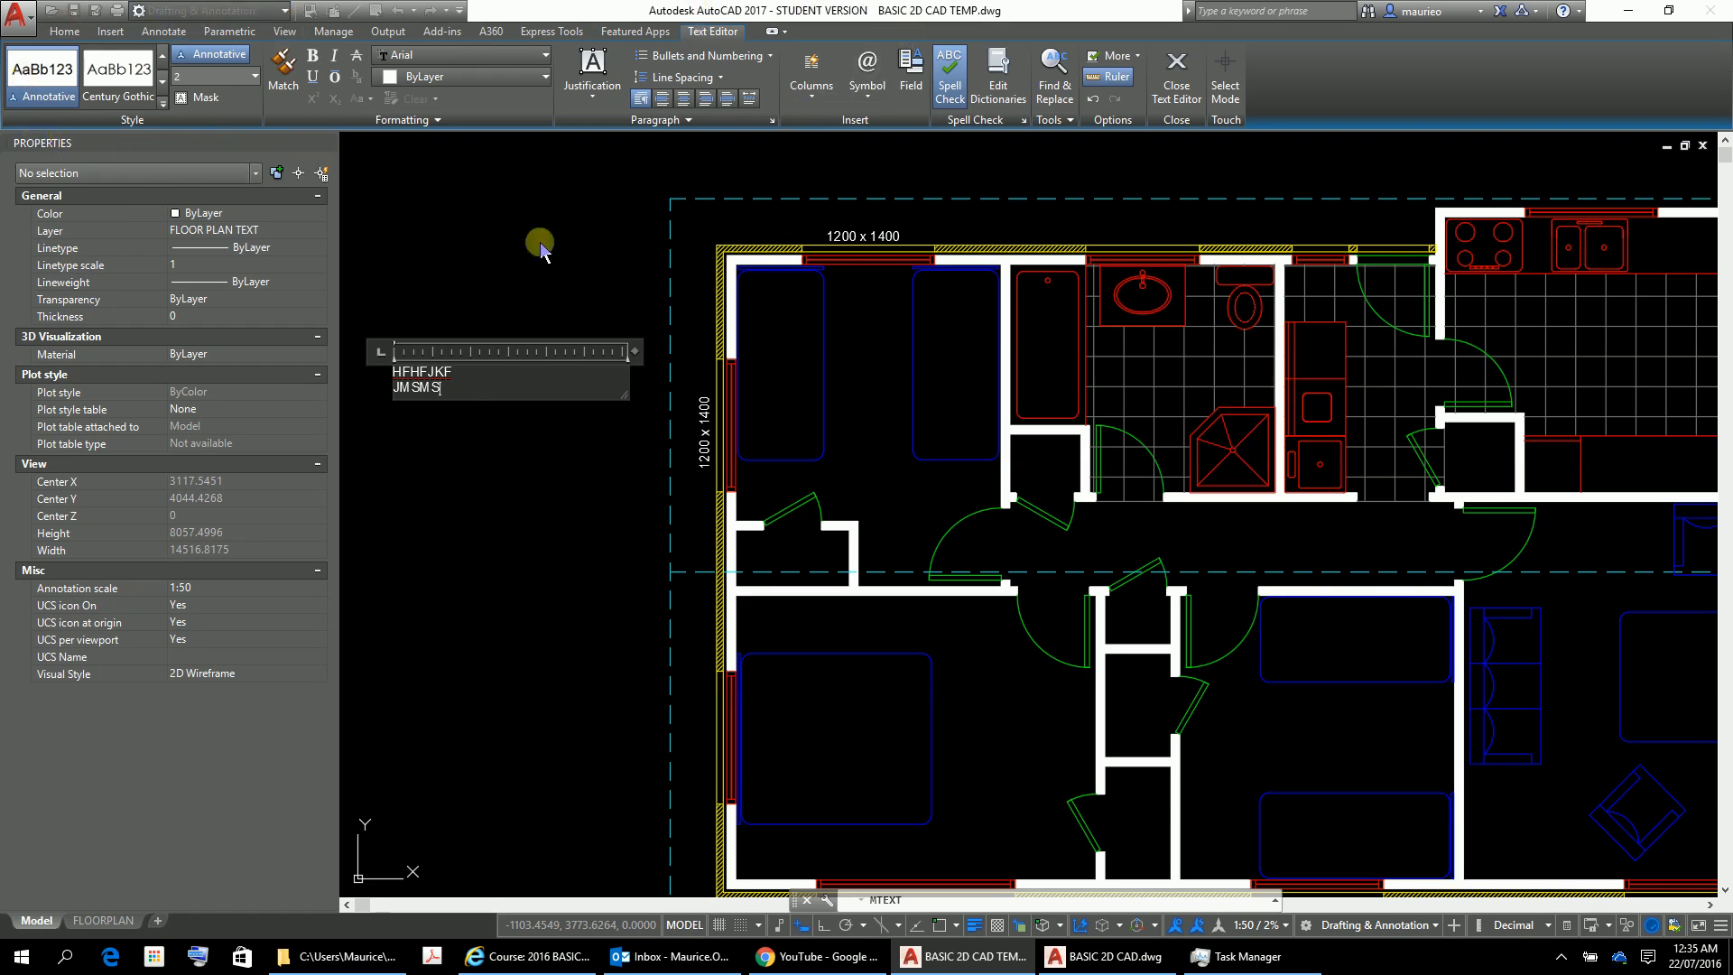
# Make the second line "JMSMS" of the multiline text bold and close the text editor
pyautogui.moveTo(466, 387); pyautogui.dragTo(386, 387)
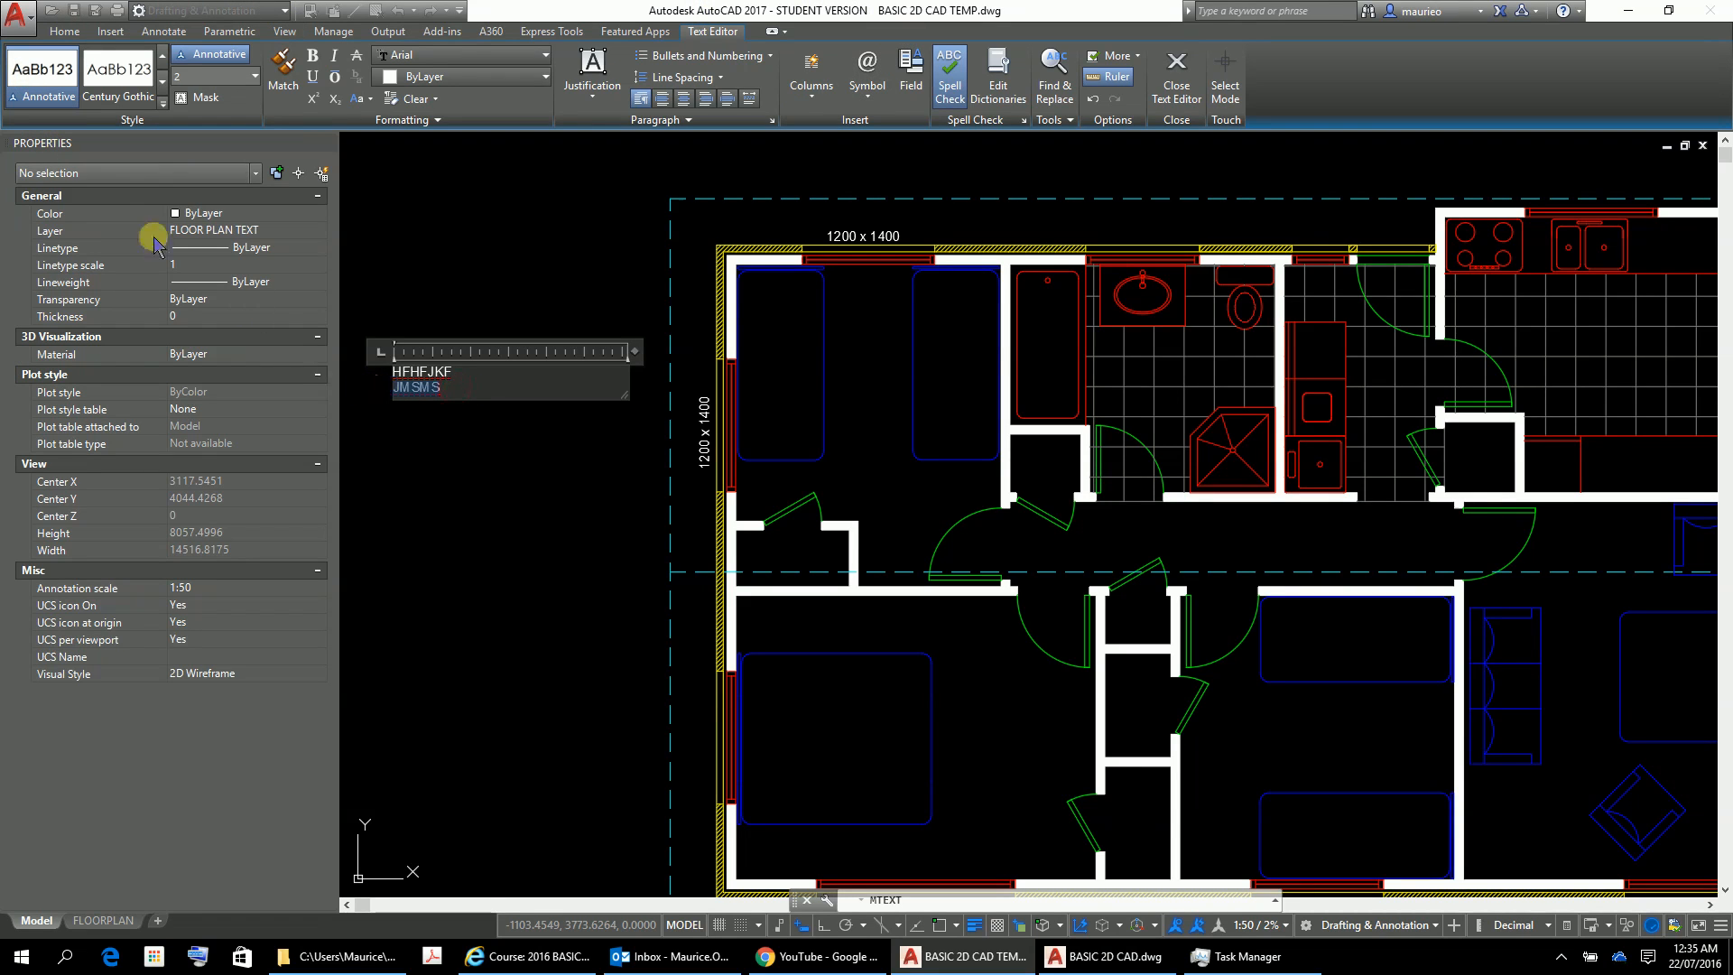
pyautogui.click(312, 59)
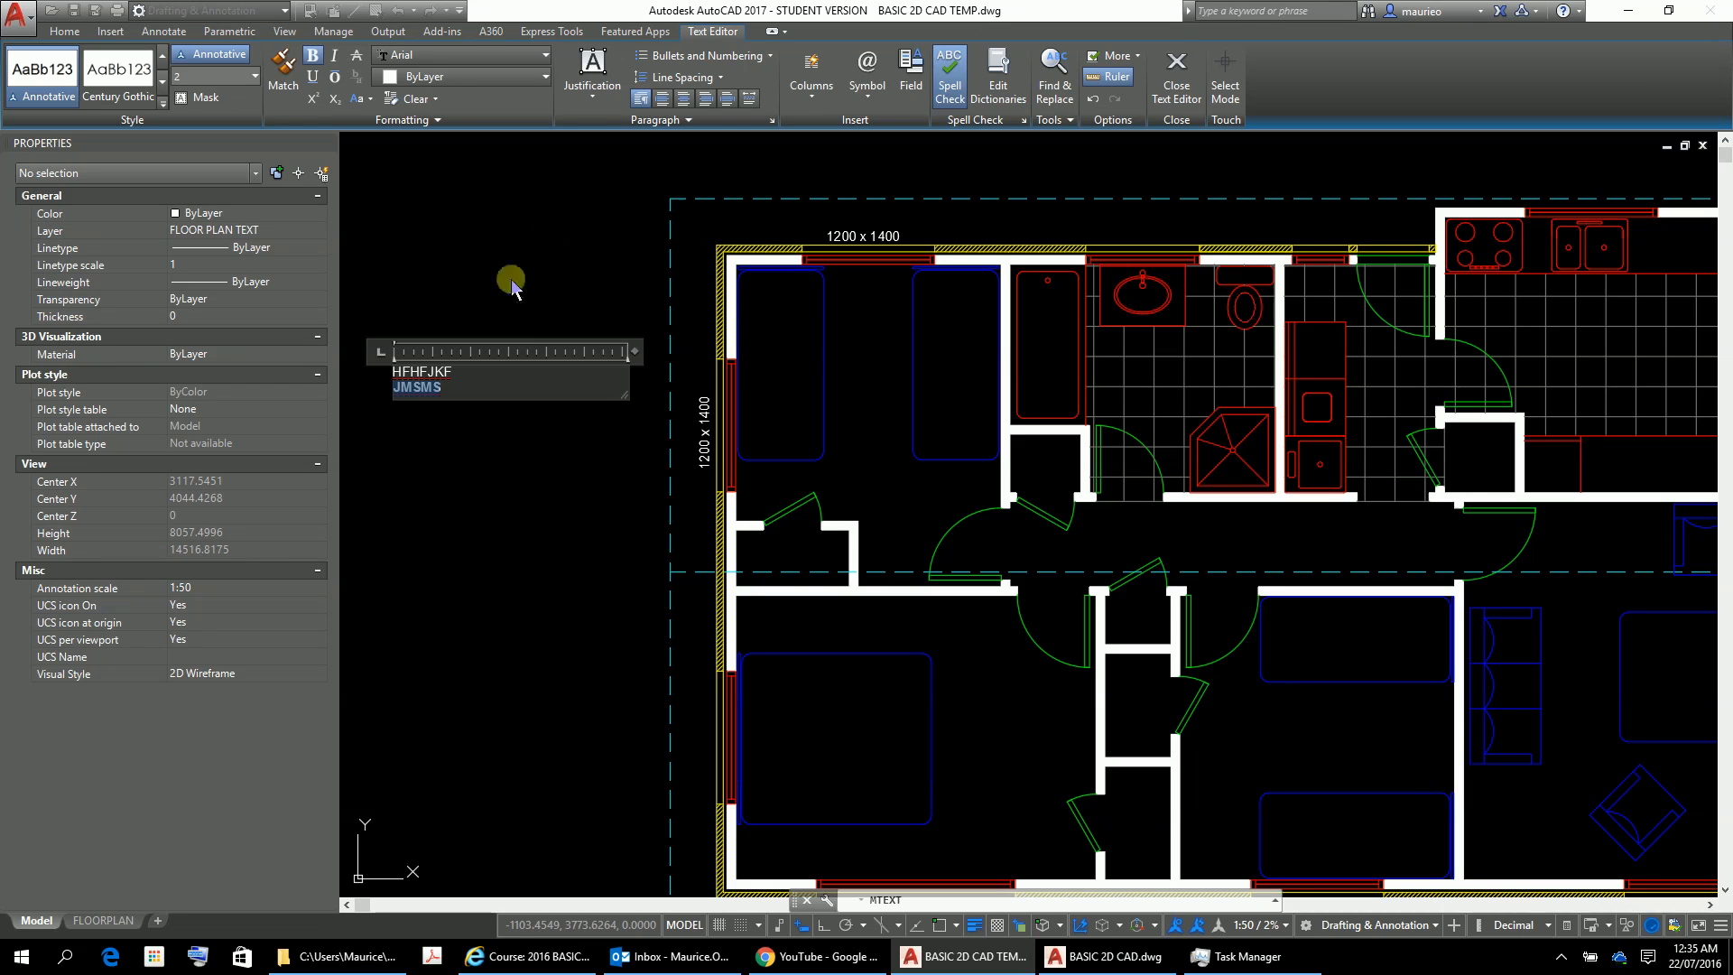
pyautogui.press('Escape')
pyautogui.press('Escape')
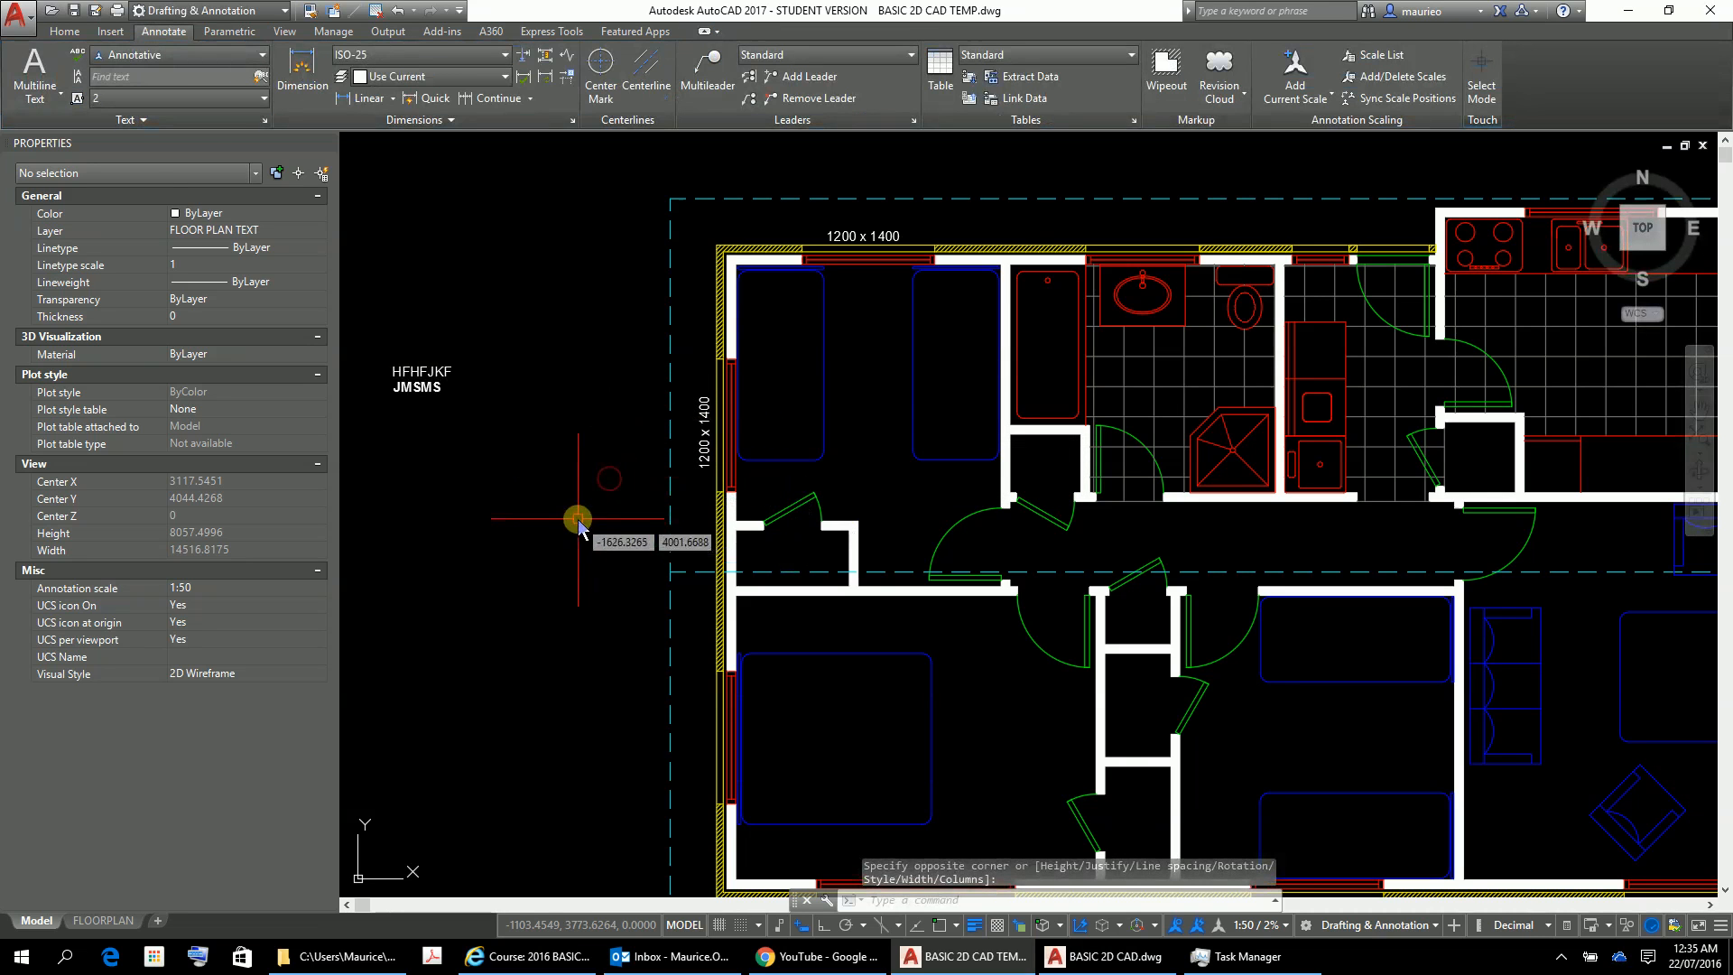
# Select the two-line sample text to show its properties, clear the selection, and undo the text's creation
pyautogui.click(521, 341)
pyautogui.moveTo(339, 478); pyautogui.dragTo(345, 478)
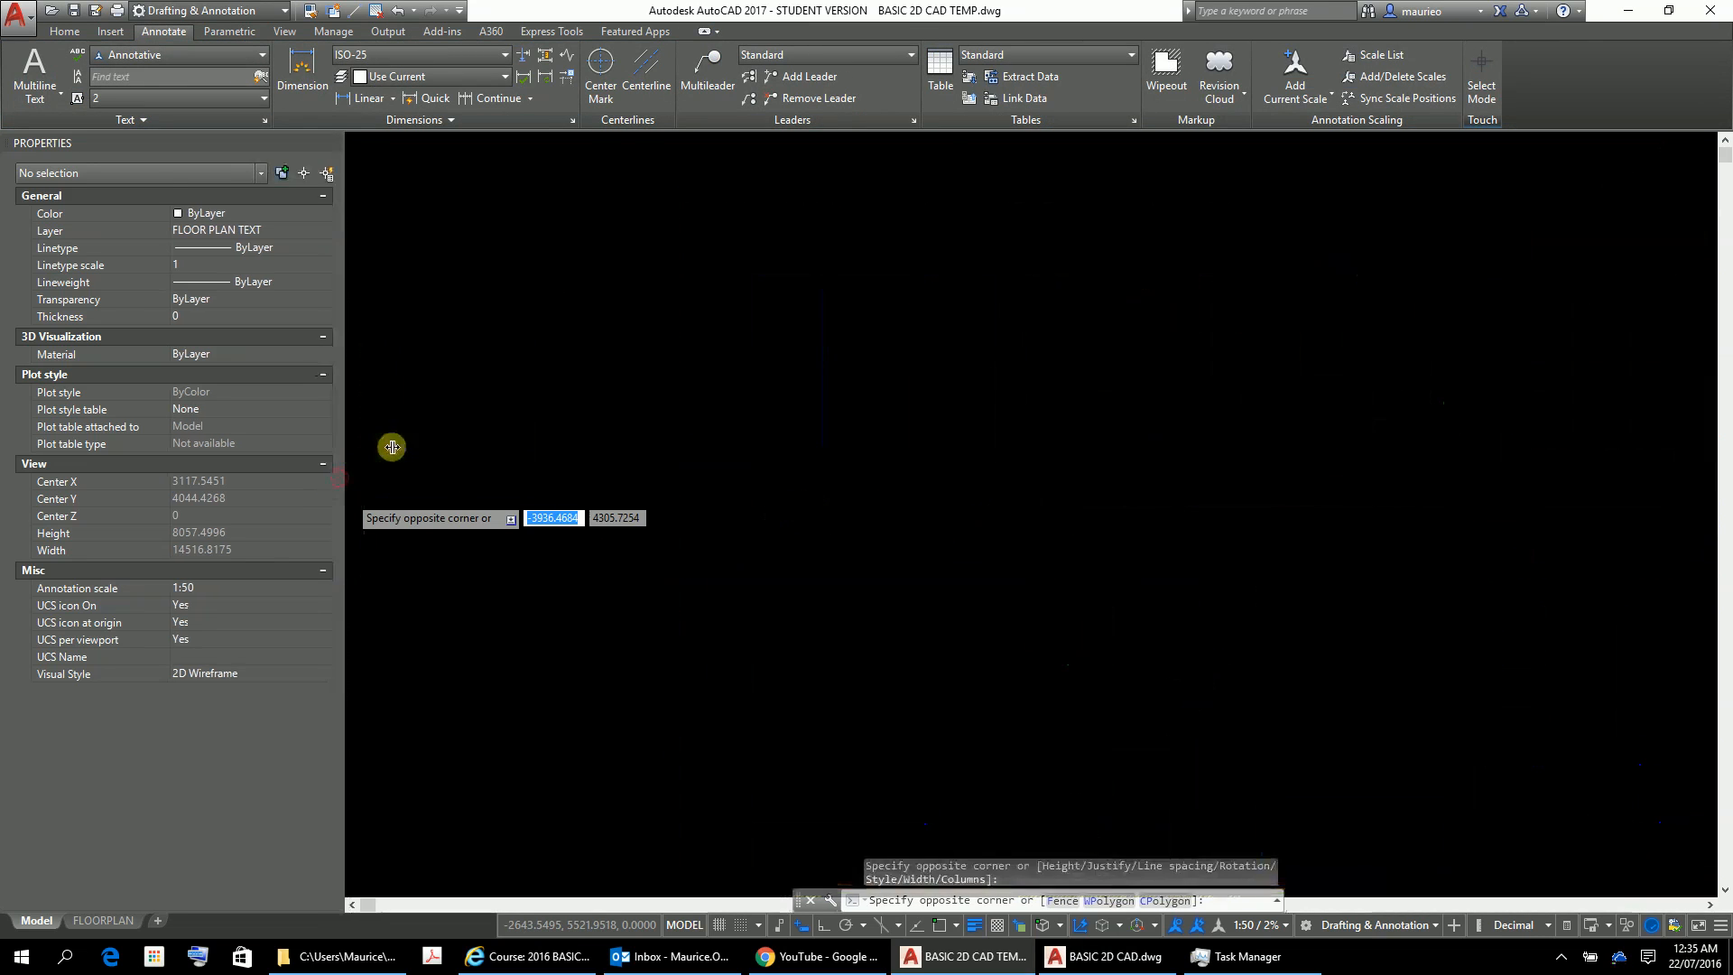
pyautogui.click(361, 411)
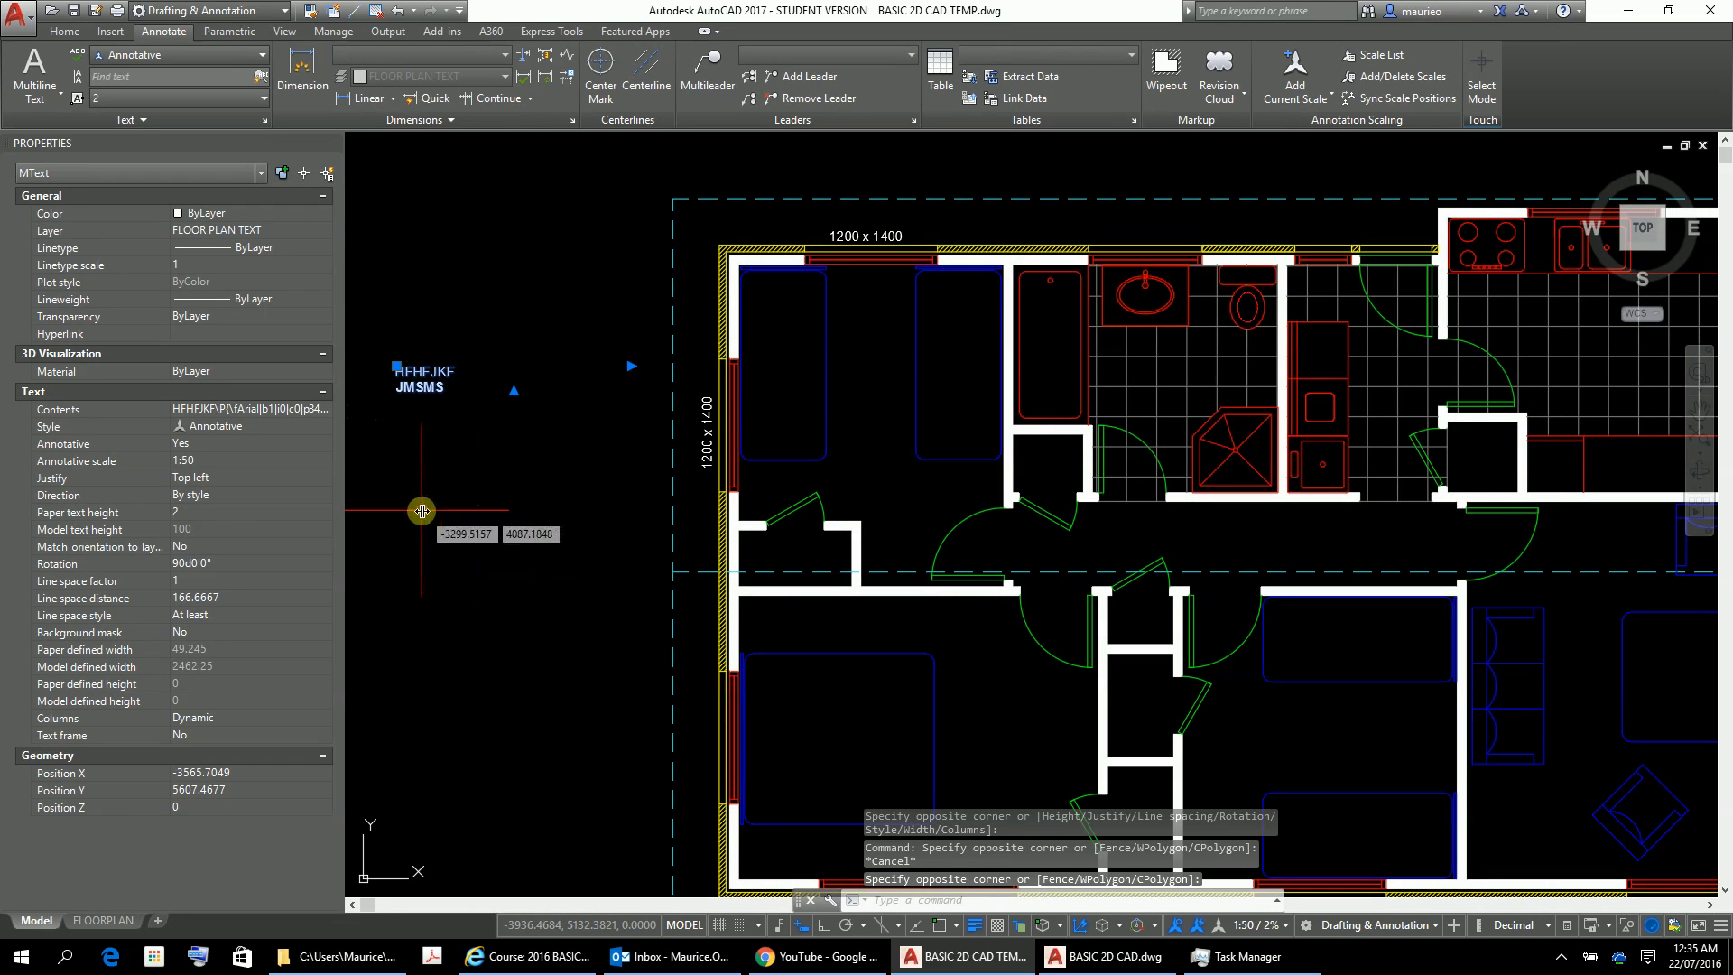
pyautogui.press('Escape')
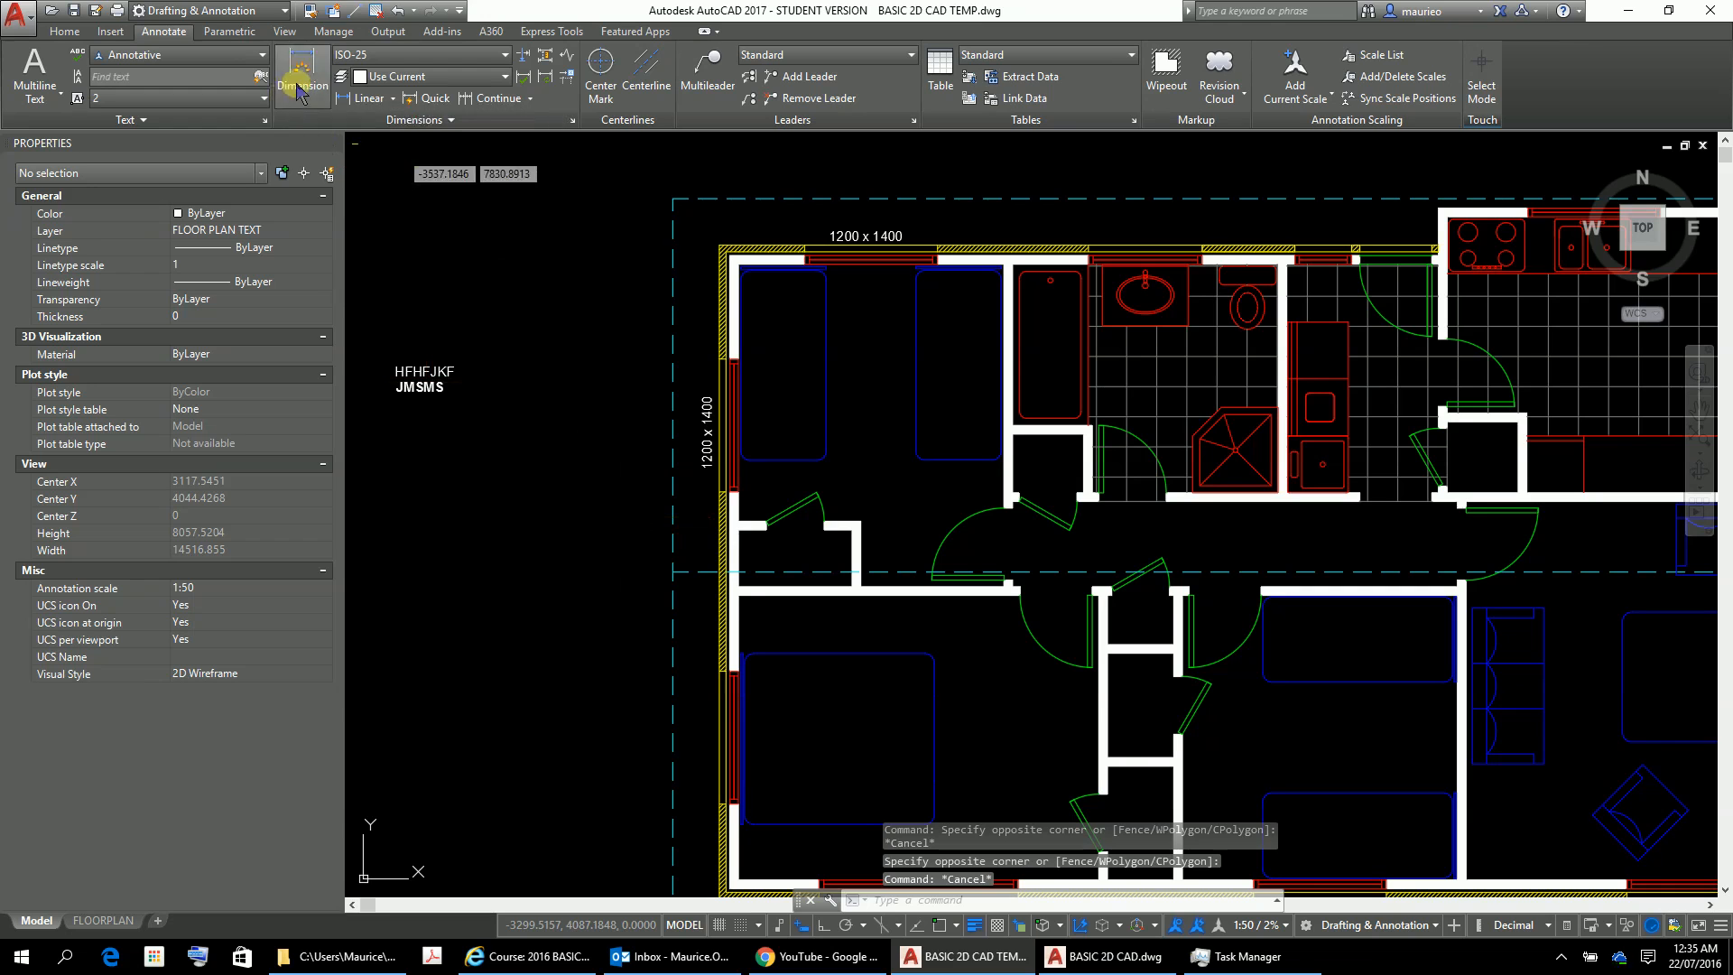
pyautogui.click(398, 11)
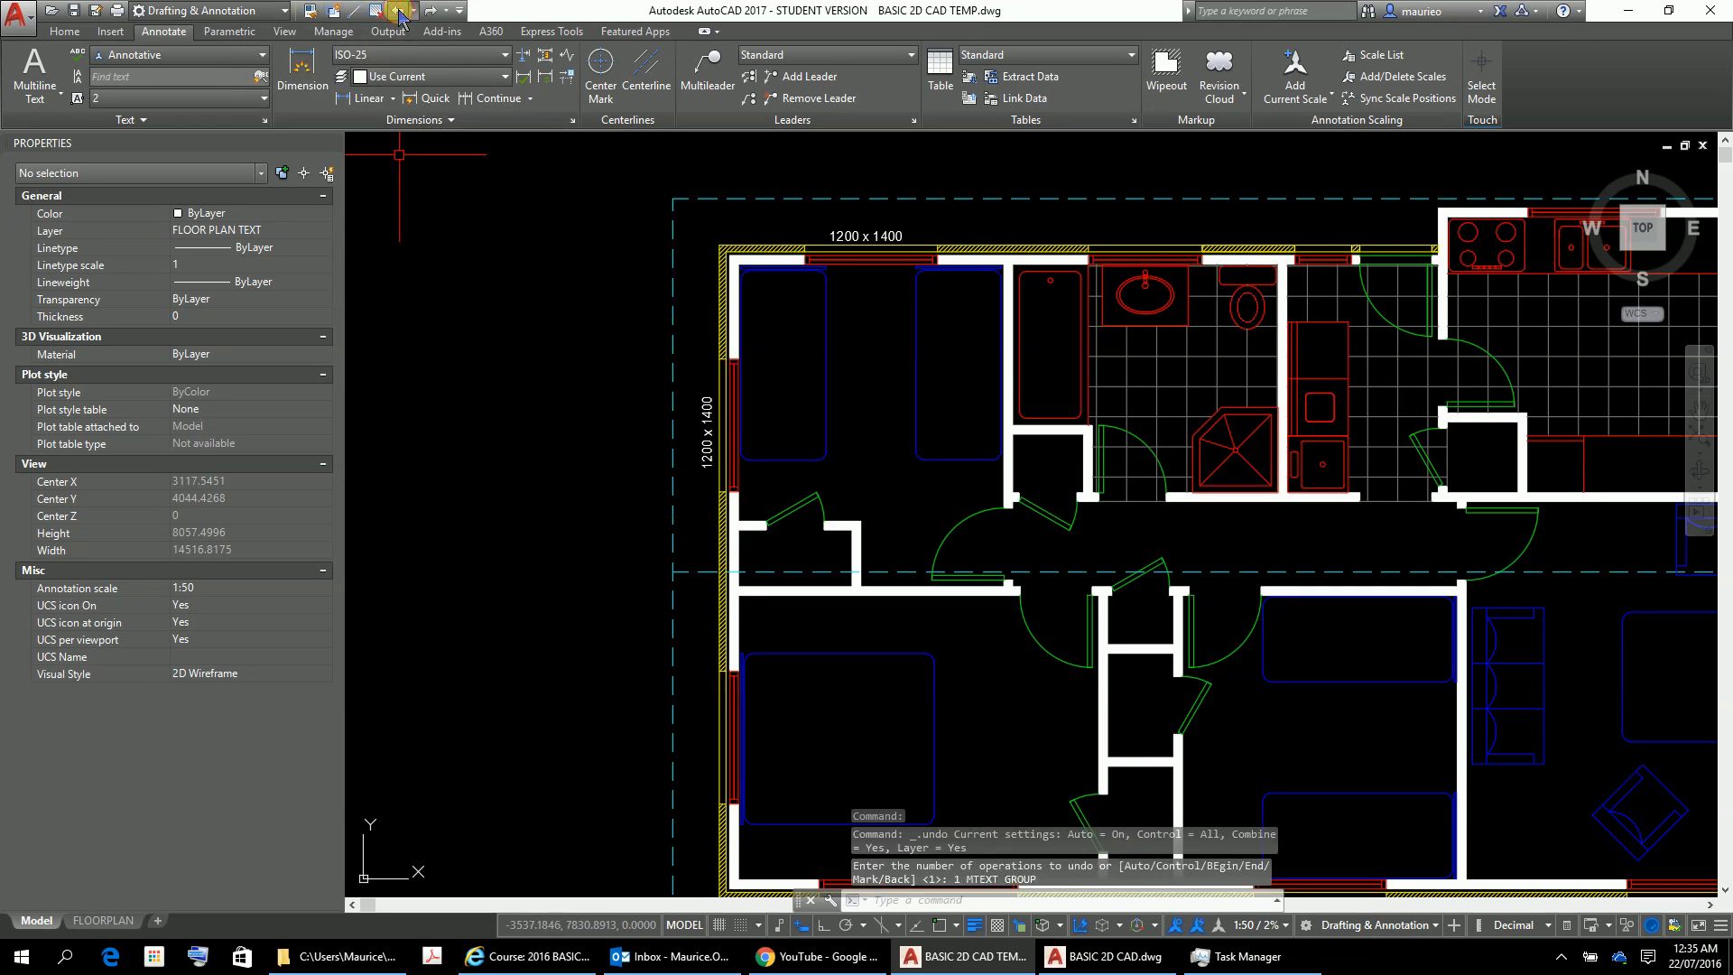
pyautogui.scroll(-4, 712, 542)
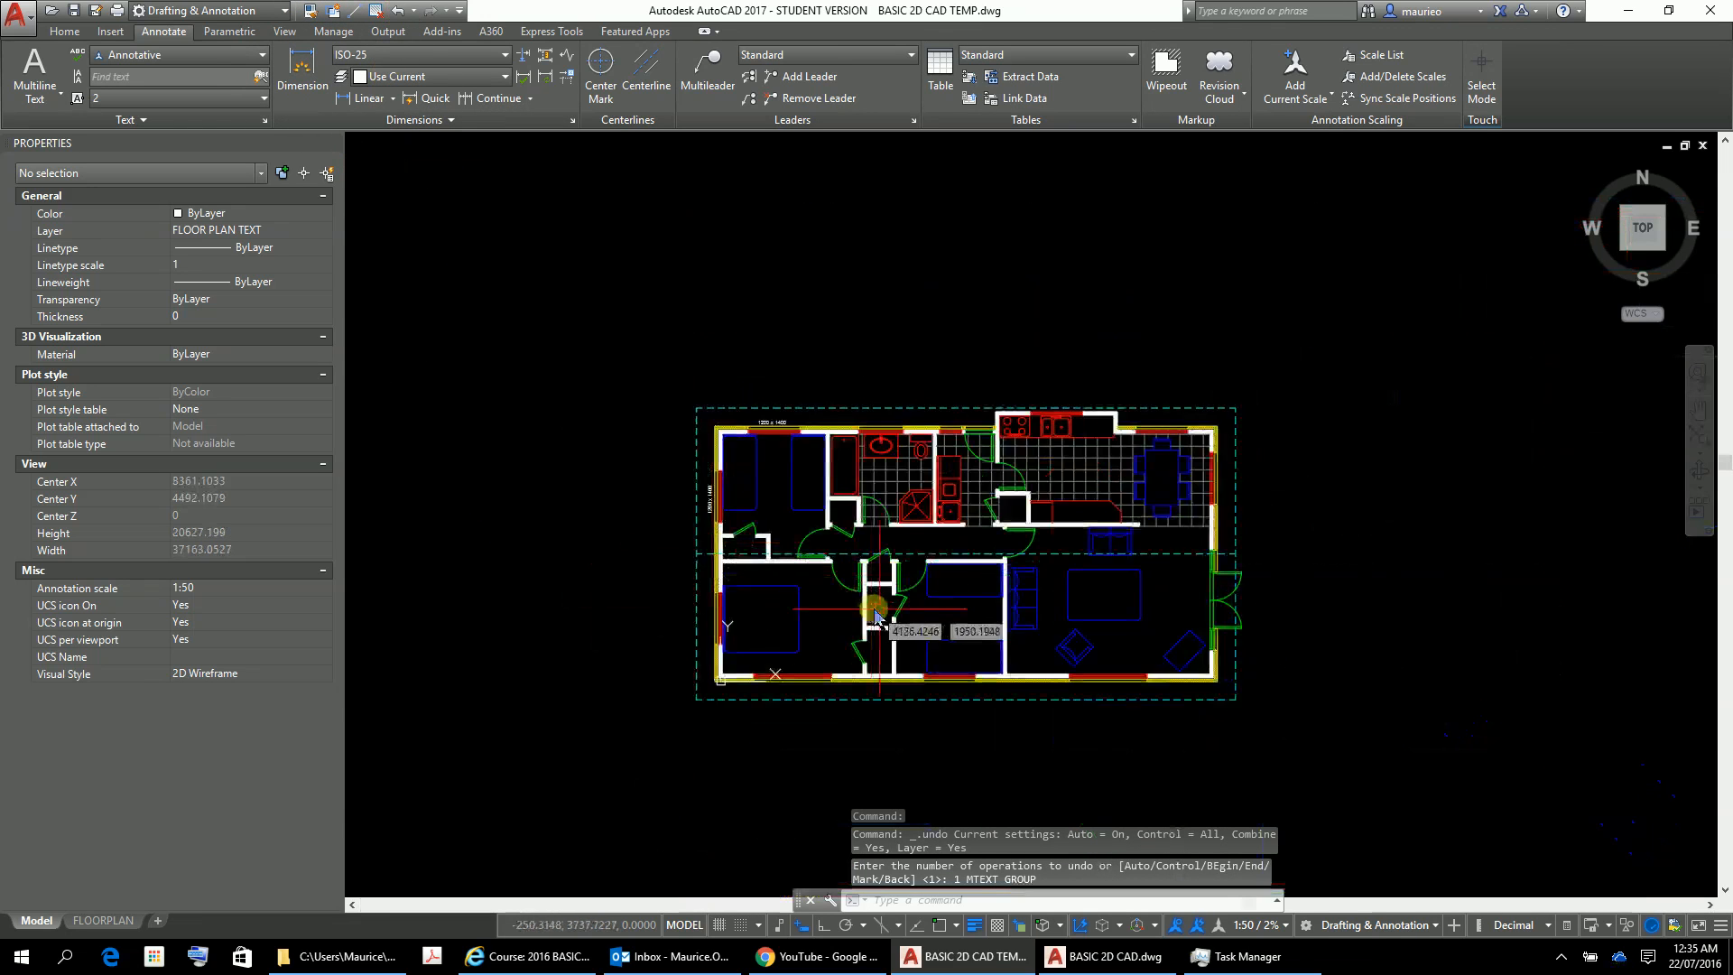
pyautogui.scroll(4, 877, 613)
pyautogui.scroll(-1, 921, 619)
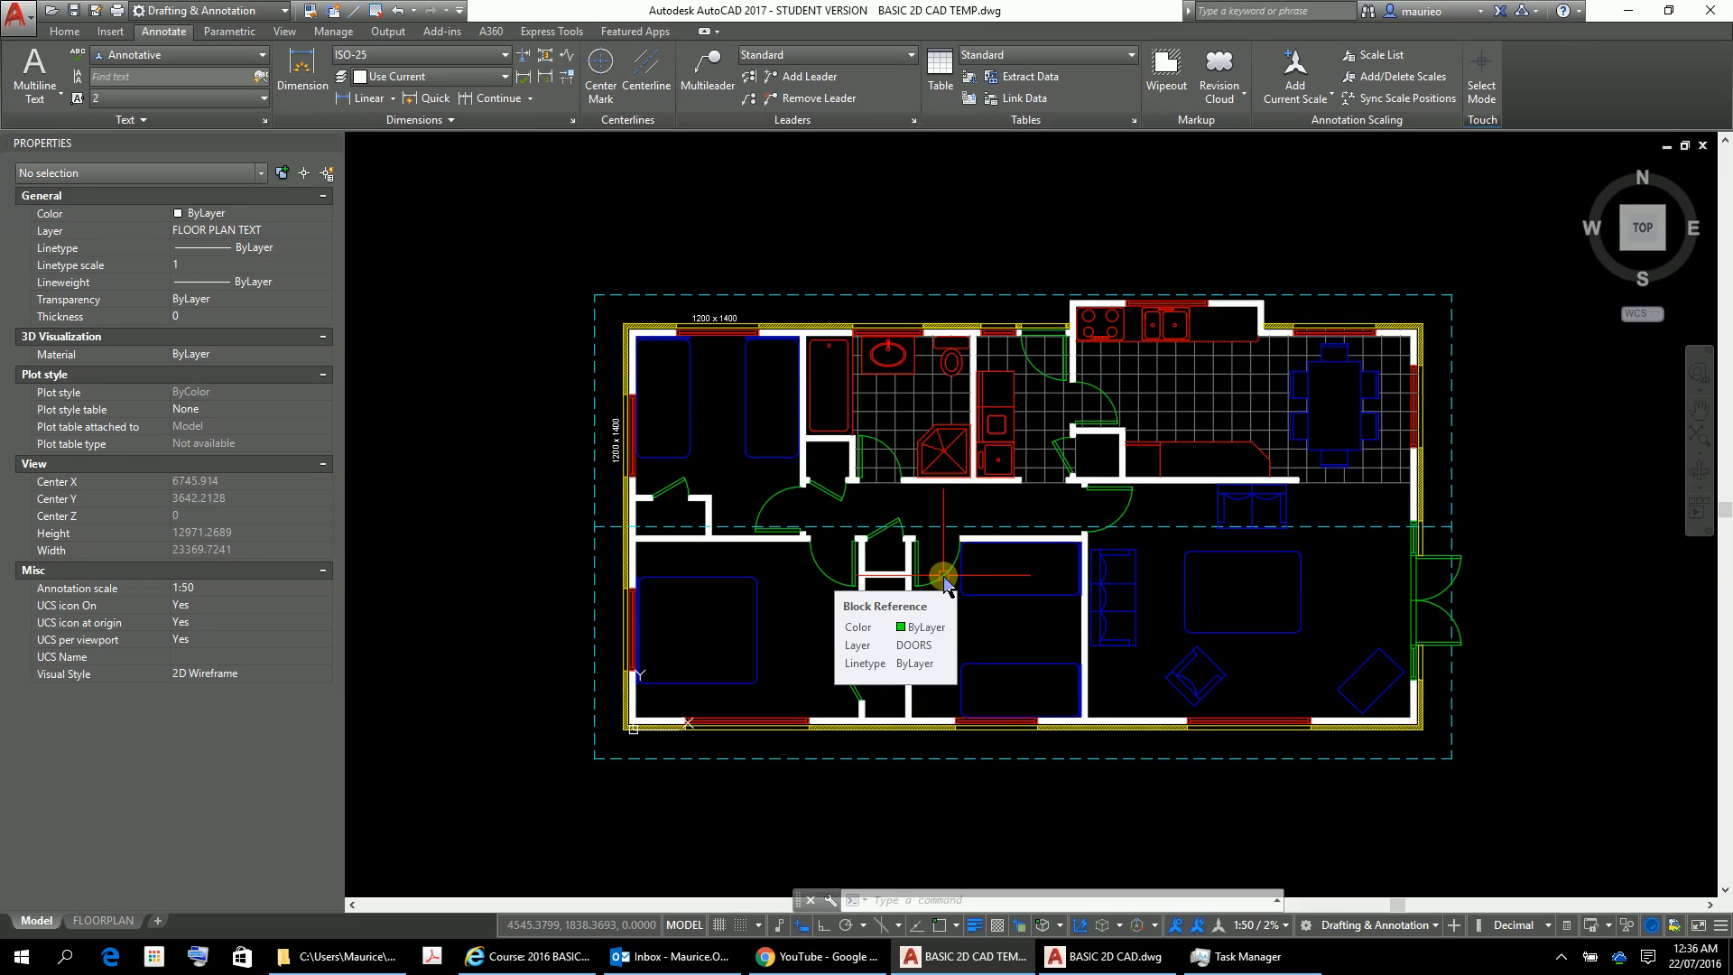
pyautogui.rightClick(943, 575)
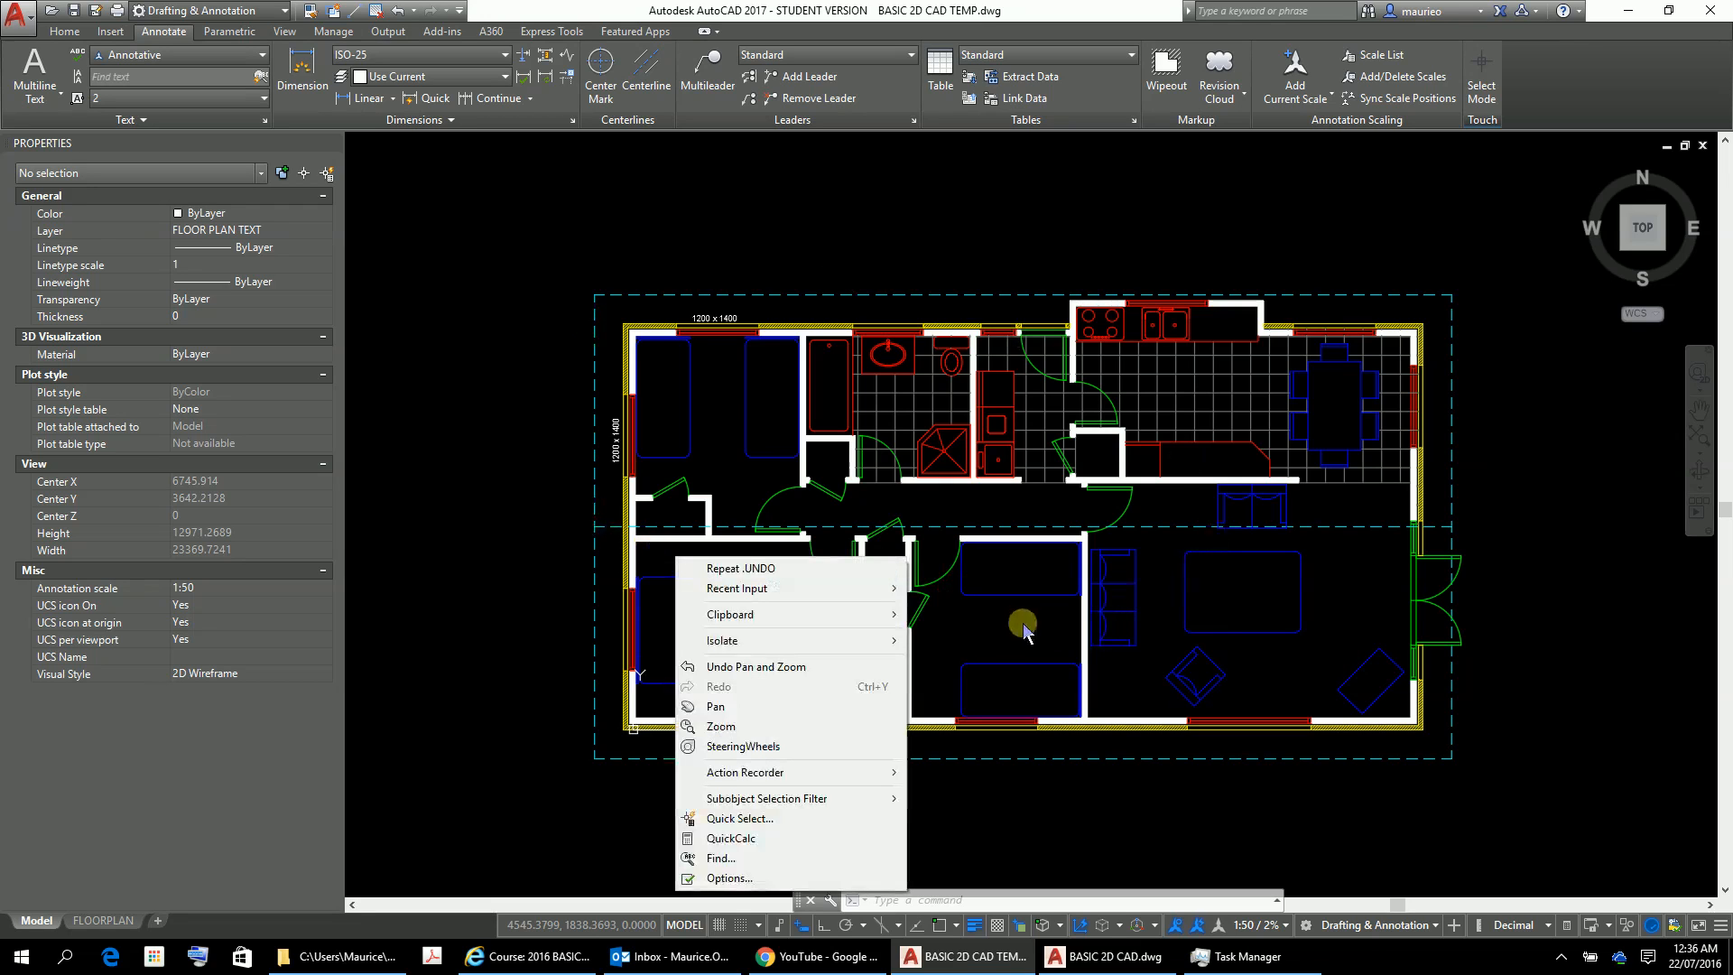
pyautogui.press('Escape')
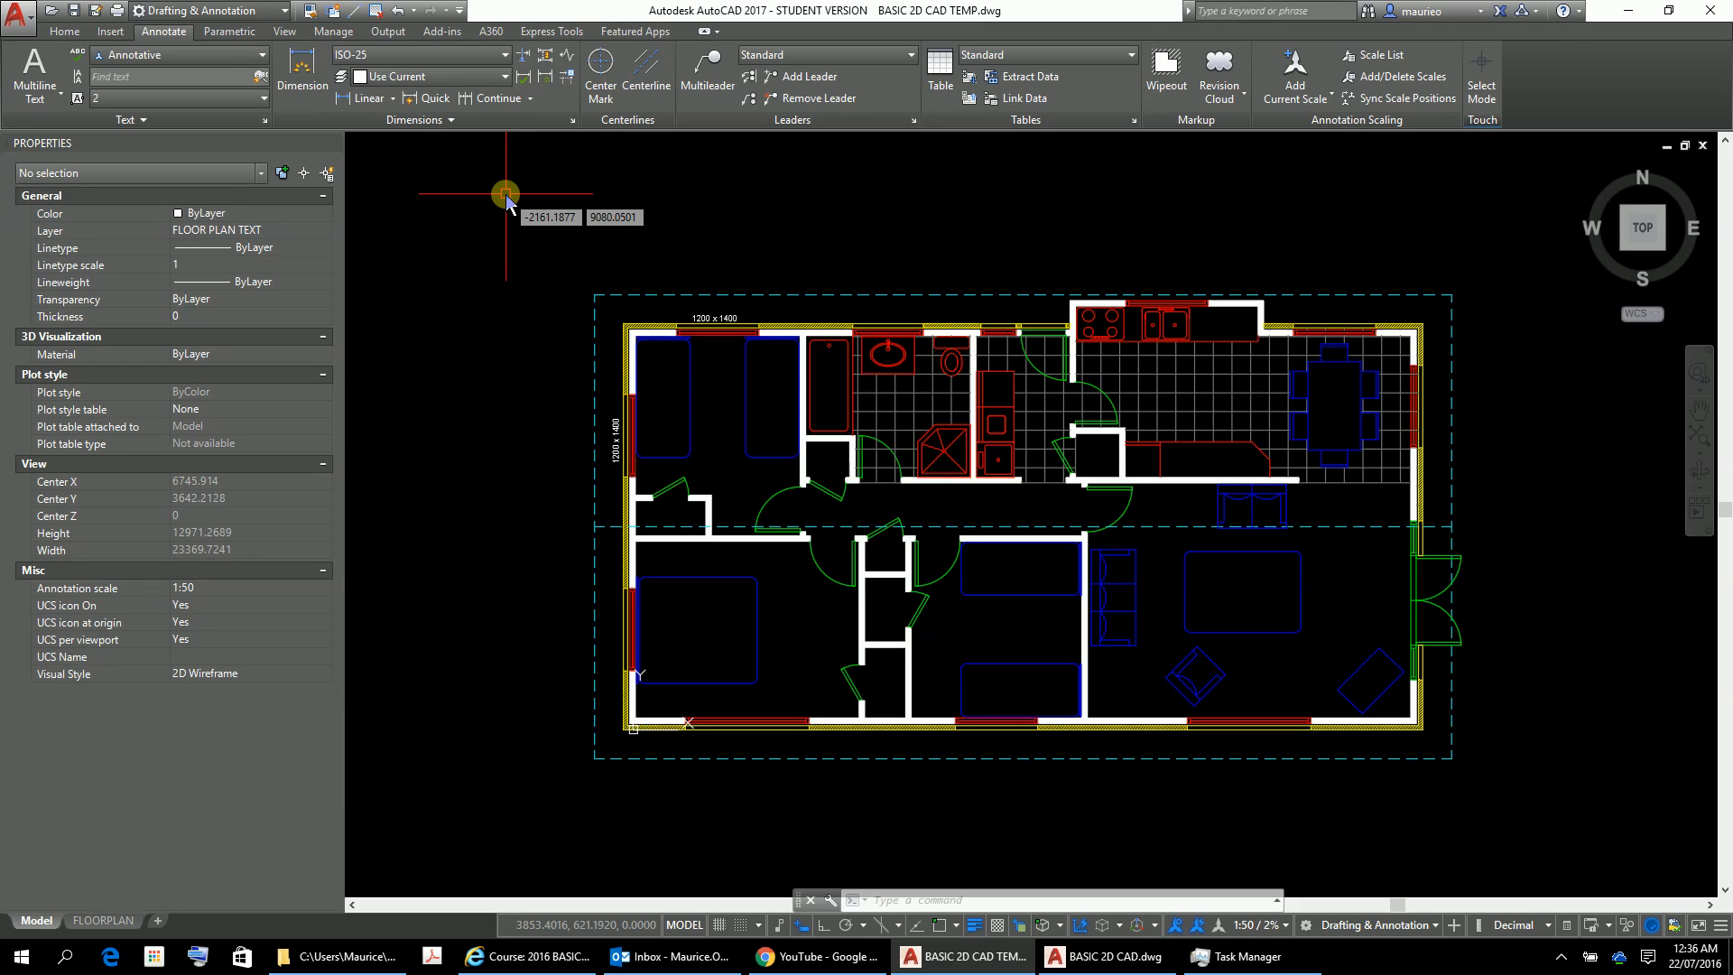
pyautogui.moveTo(1597, 197)
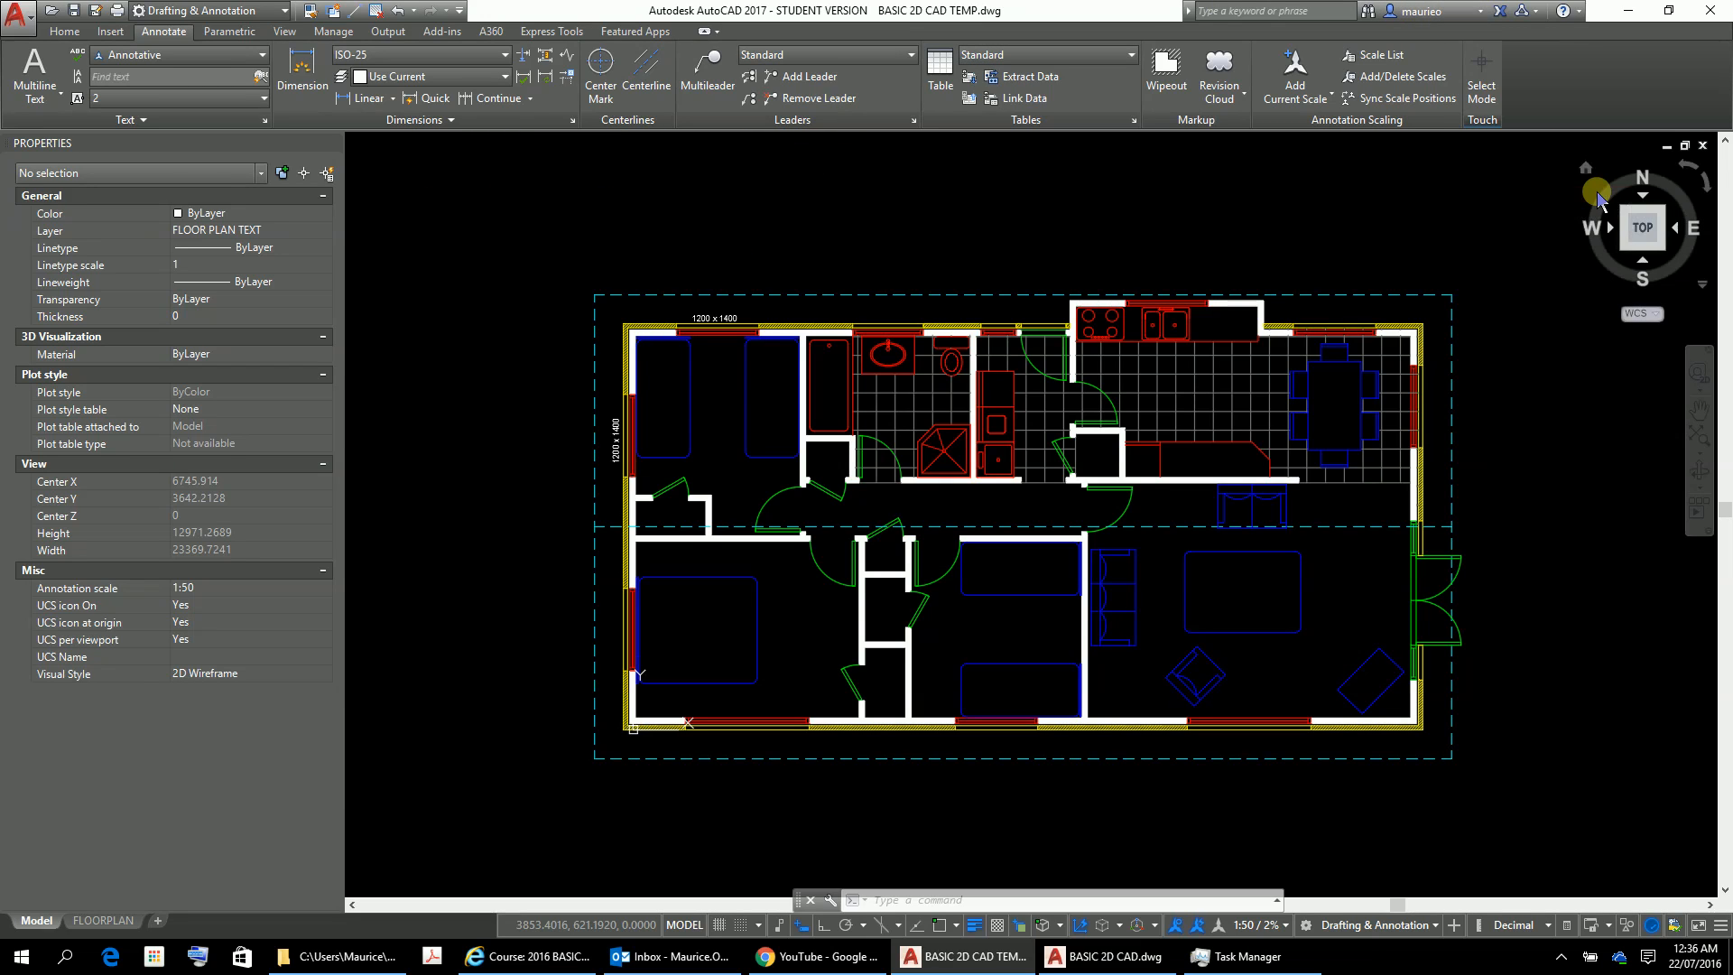